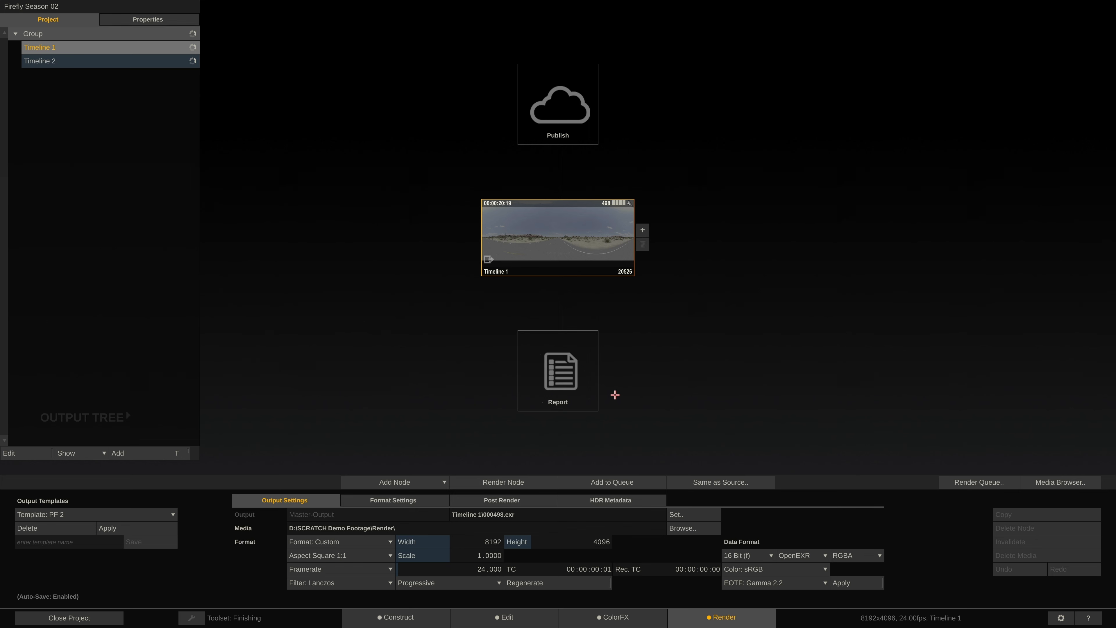
Add a Transform node in HD 1080-24 format after the Timeline 1 output, followed by a NotchLC Encoder node
mouse_move(1115, 335)
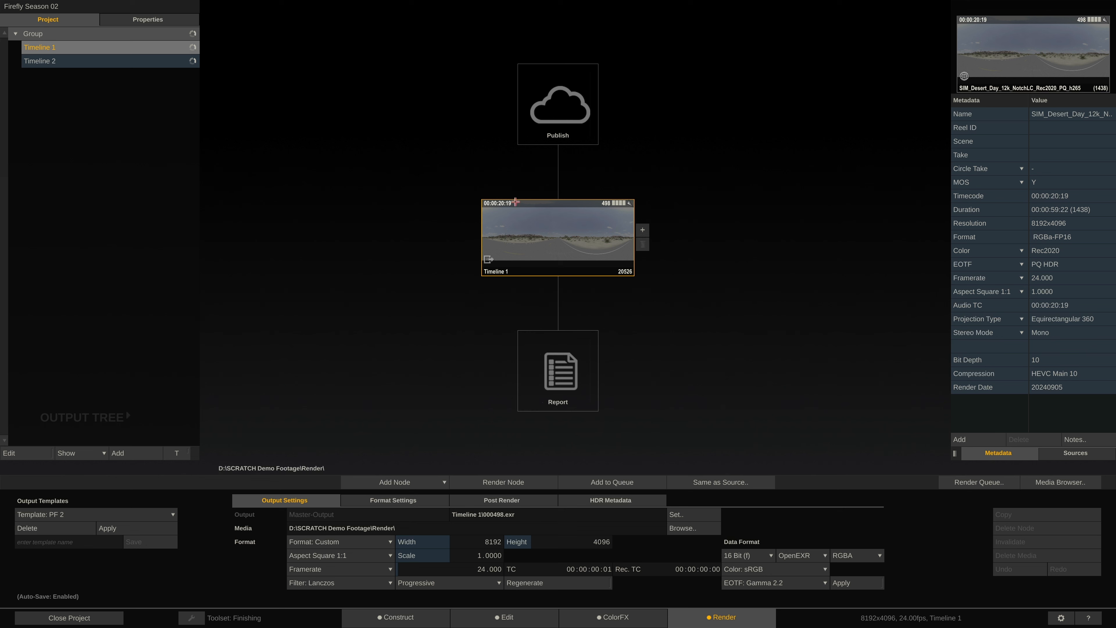
left_click(643, 230)
left_click(728, 250)
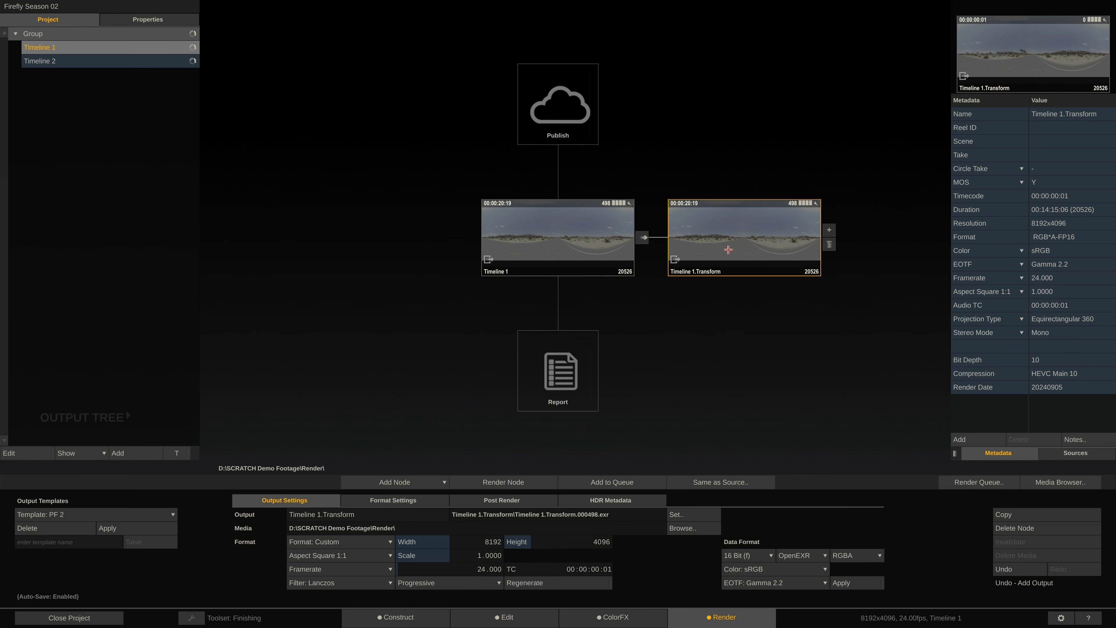
left_click(377, 548)
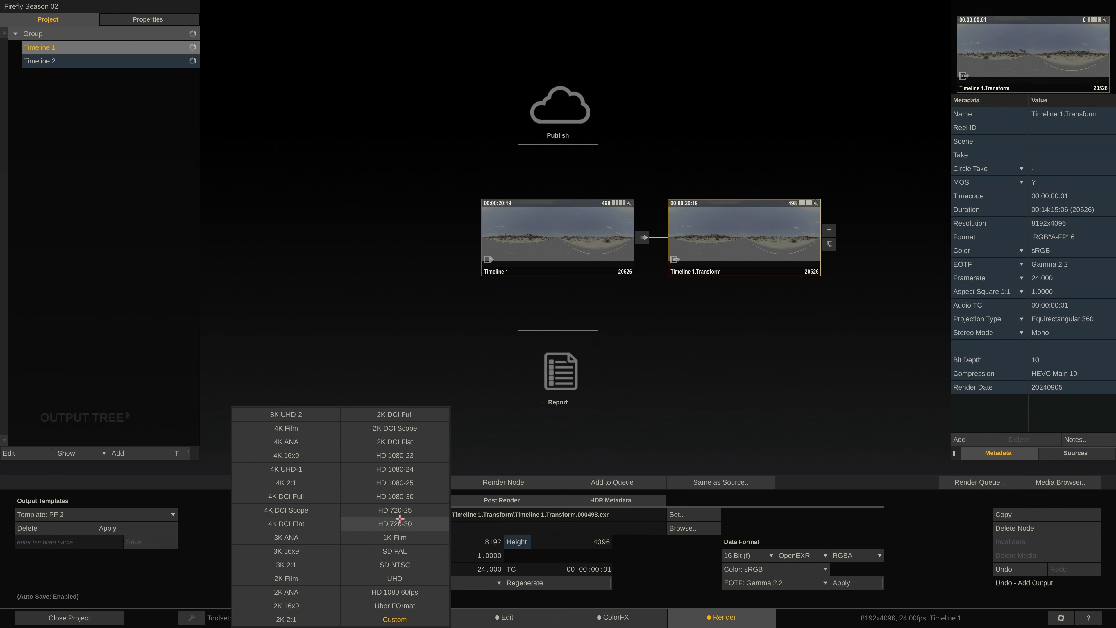
left_click(413, 470)
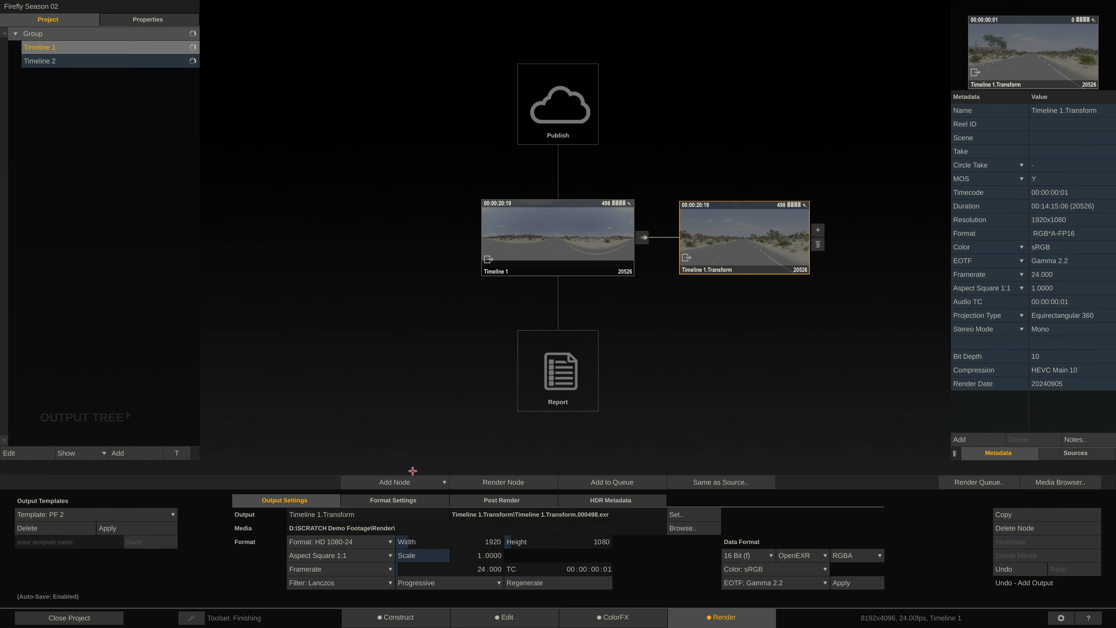
left_click(818, 230)
left_click(982, 246)
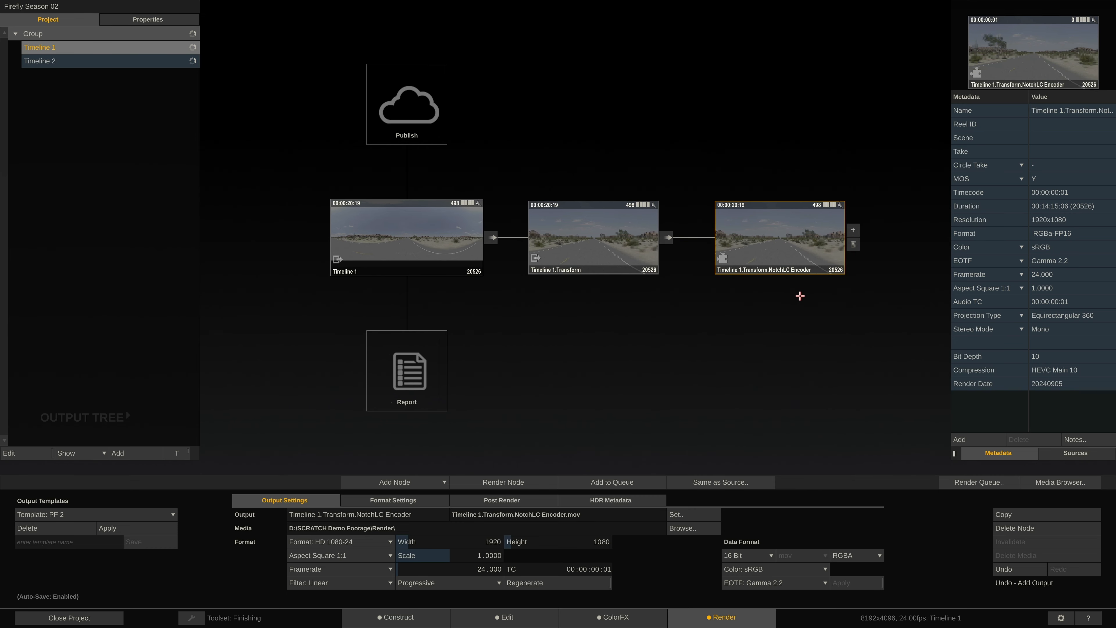
Return to the Construct page and switch the toolset from Finishing to Live FX
left_click(368, 623)
left_click(189, 618)
left_click(220, 584)
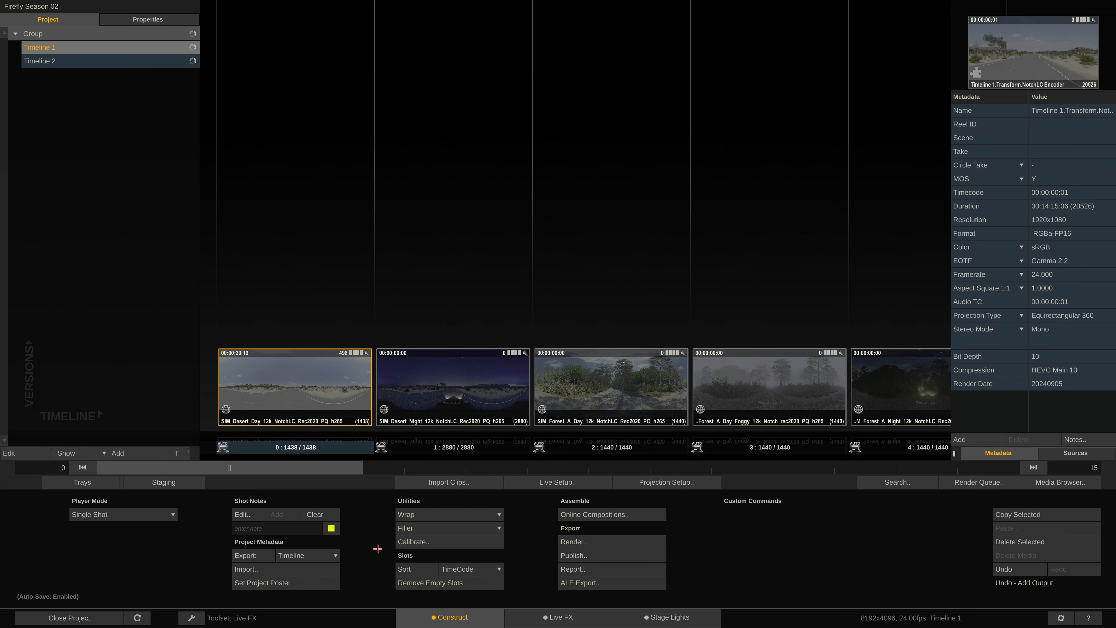
Look through the Wrap utility options and the Render export settings without rendering anything
left_click(425, 528)
left_click(481, 516)
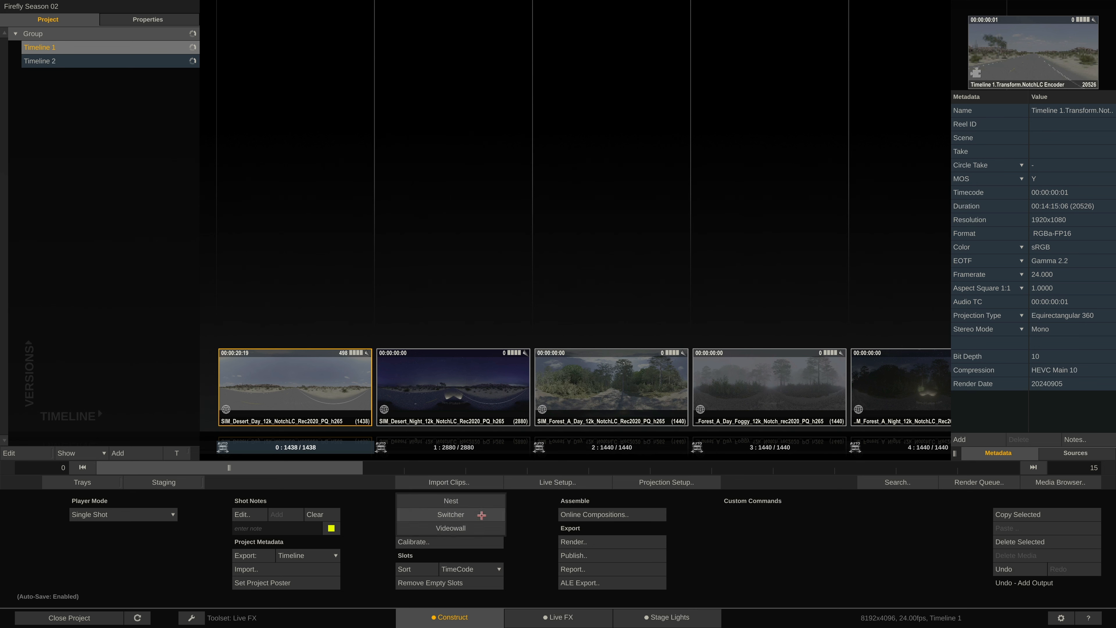
left_click(588, 543)
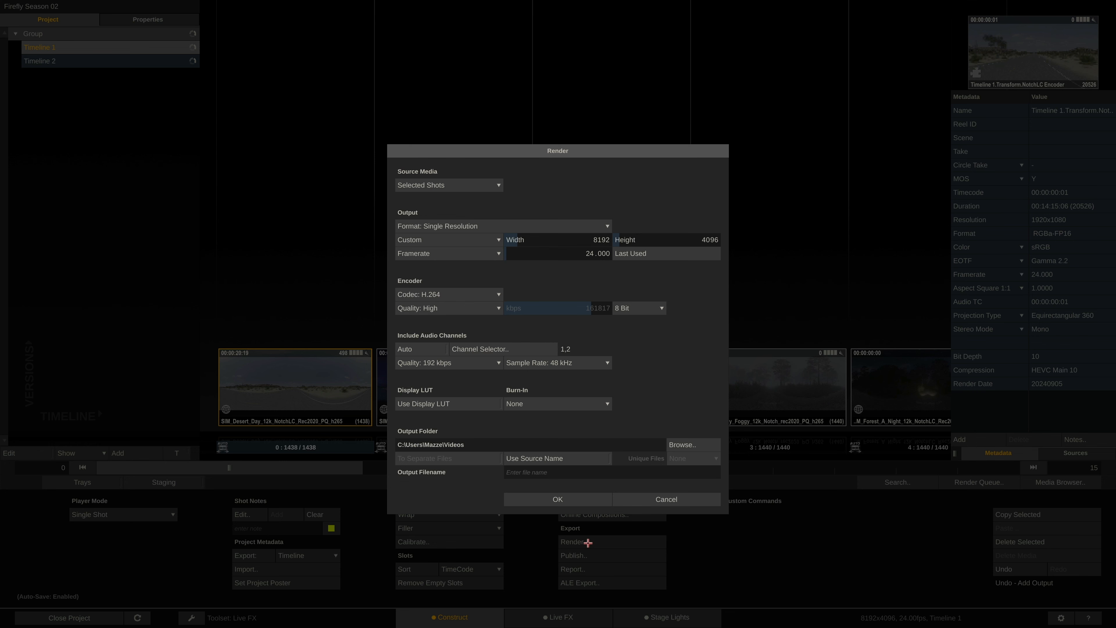
left_click(701, 500)
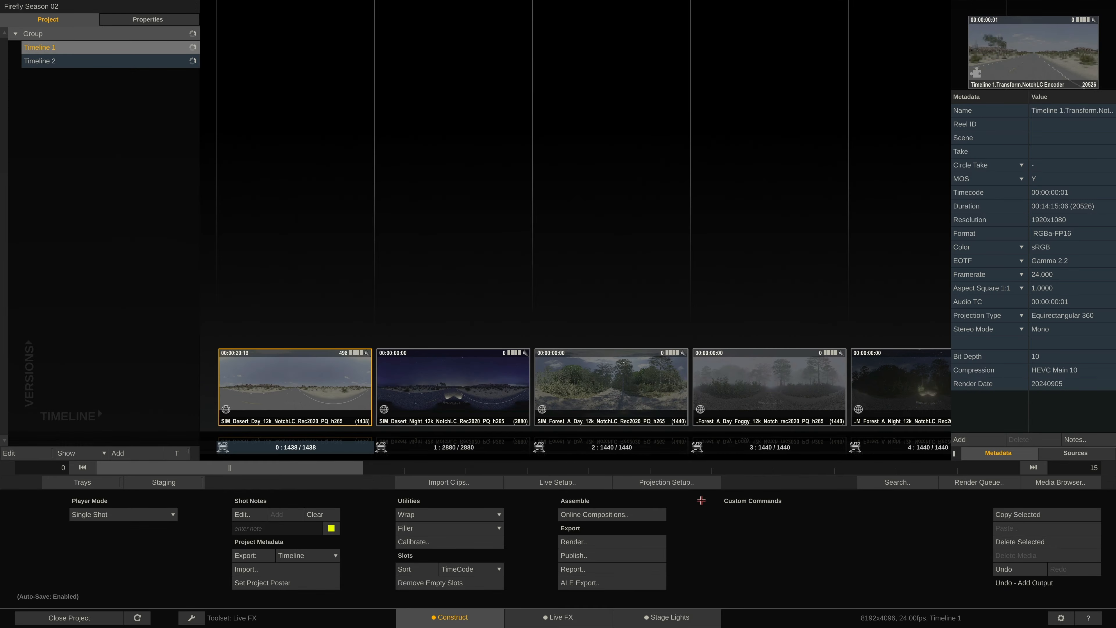
View the OpenVPCal LED wall camera calibration dialog and close it
left_click(415, 542)
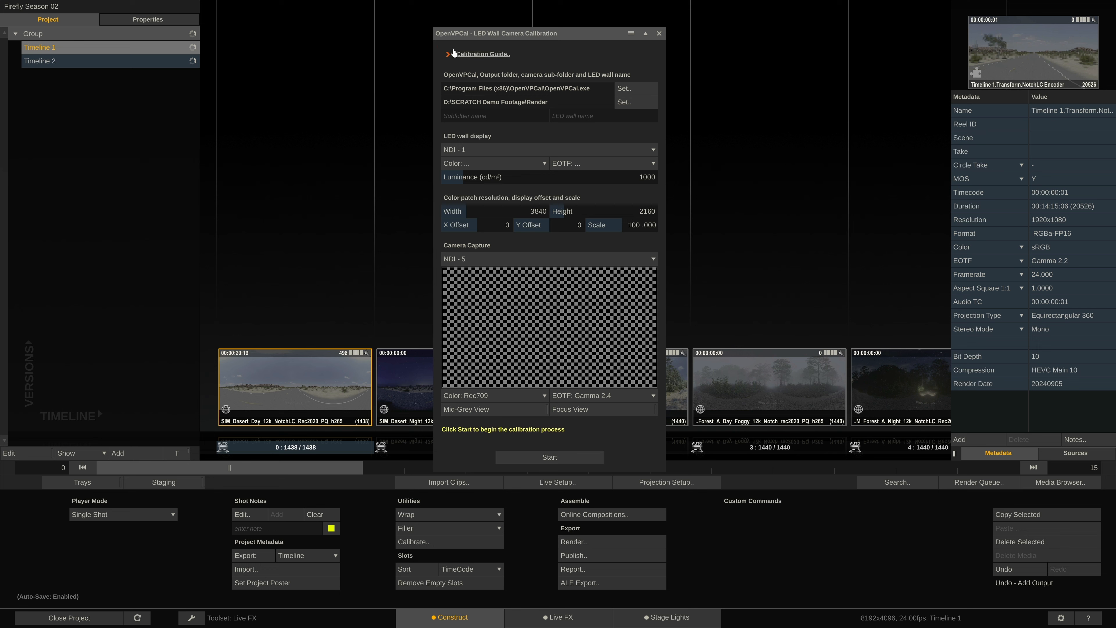
left_click(658, 35)
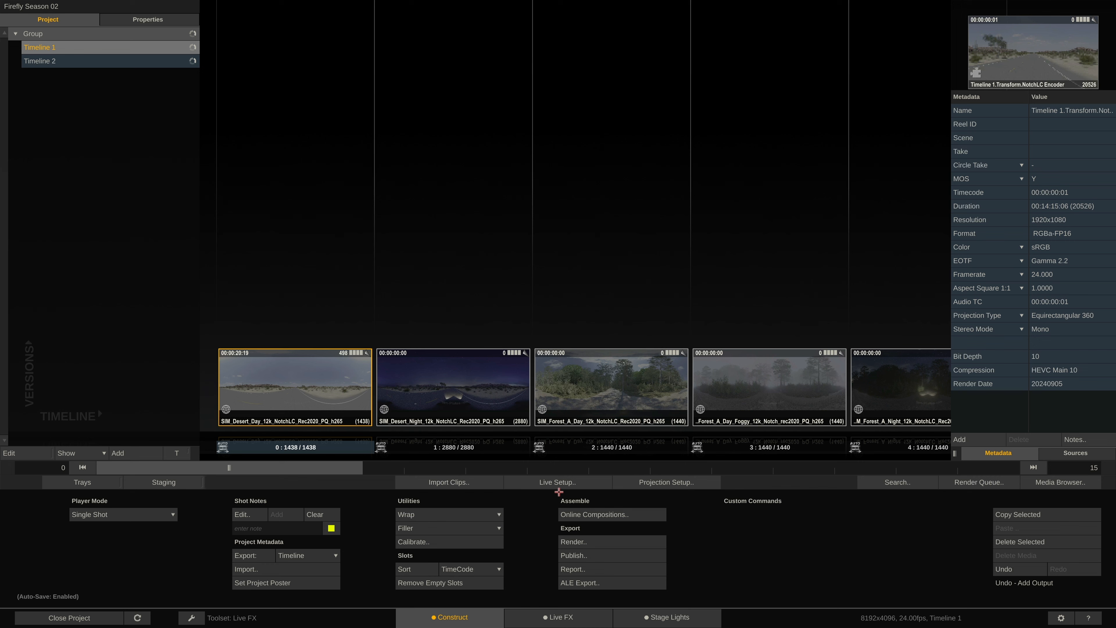
Open the SIM_Forest_A_Day_12k_NotchLC_Rec2020_PQ_h265 clip in the Live FX player
left_click(621, 398)
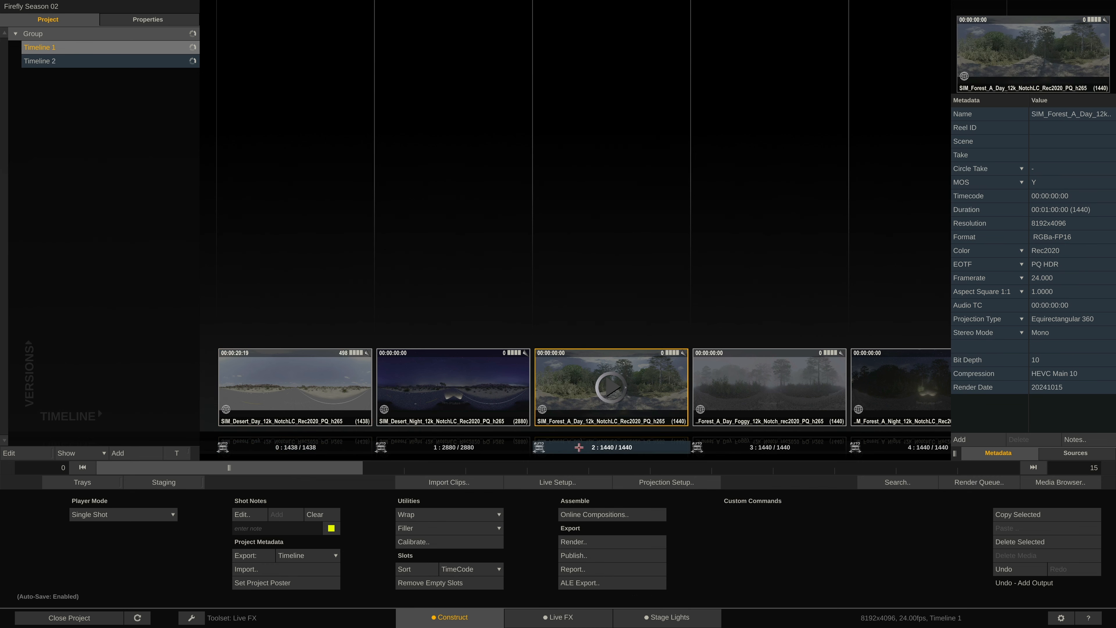
double_click(610, 387)
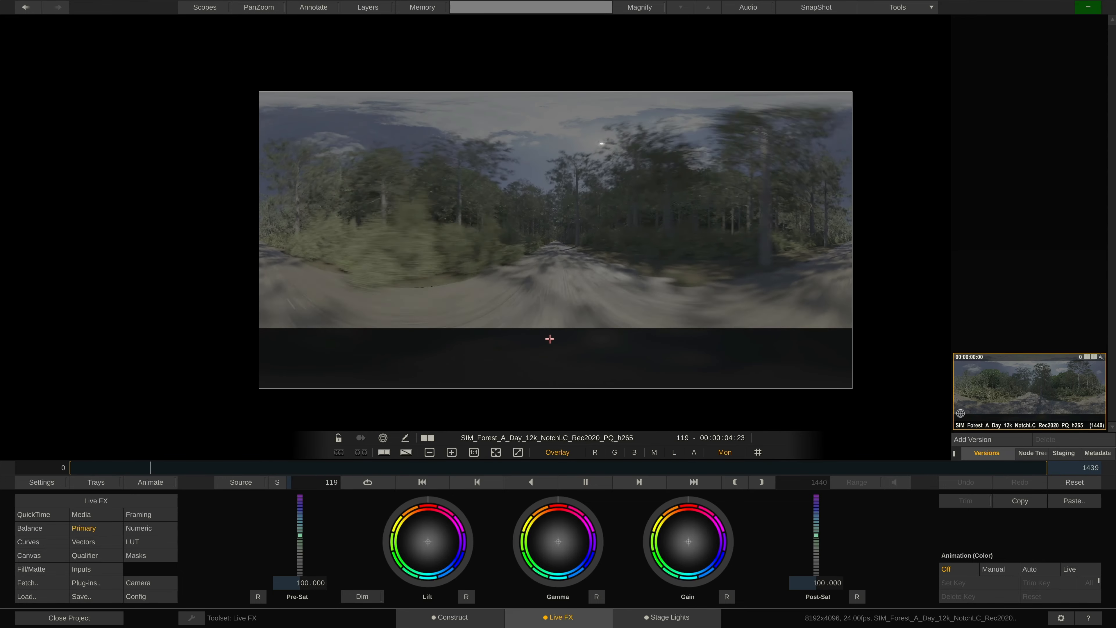
left_click_drag(555, 276, 608, 247)
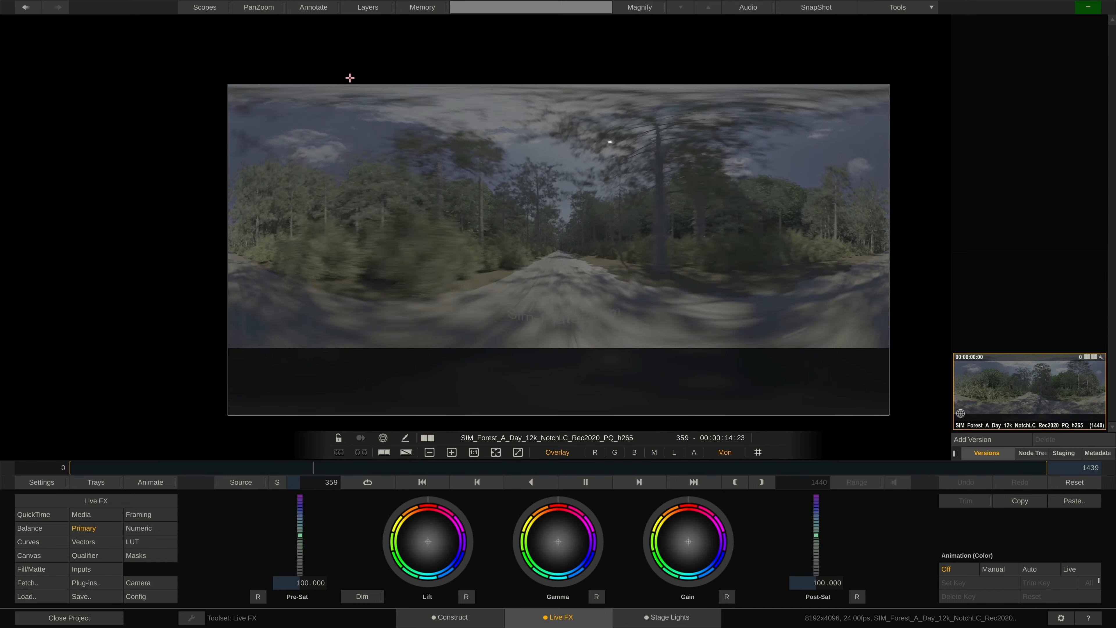
Show the scopes above the image with the waveform, vectorscope and chromaticity displays enabled
left_click(214, 7)
left_click_drag(152, 568, 173, 101)
left_click(73, 154)
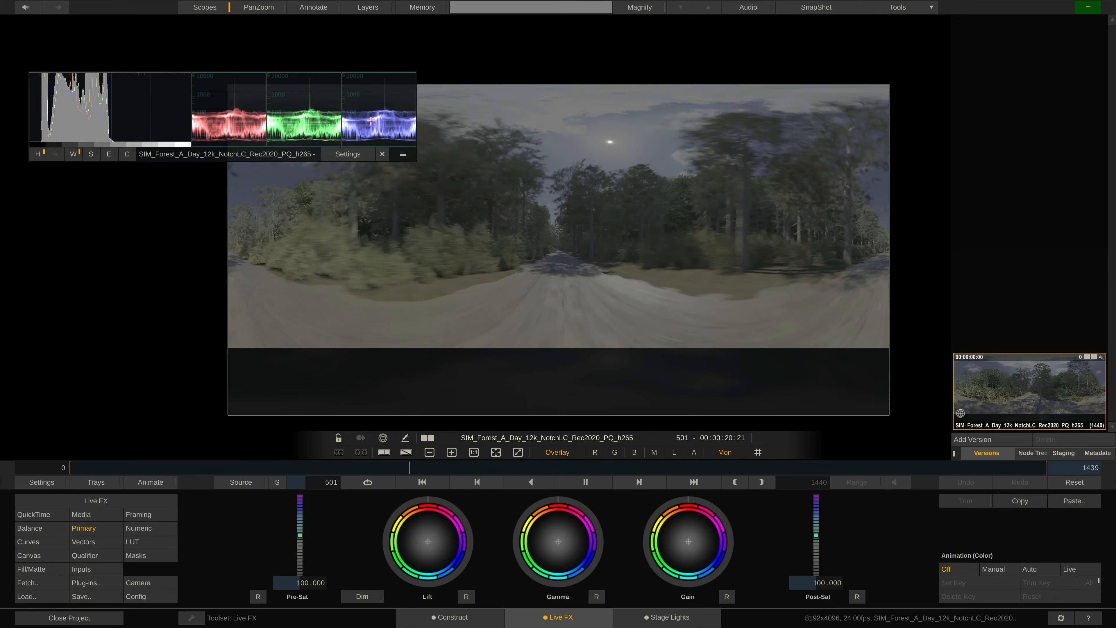
left_click(98, 154)
left_click(109, 154)
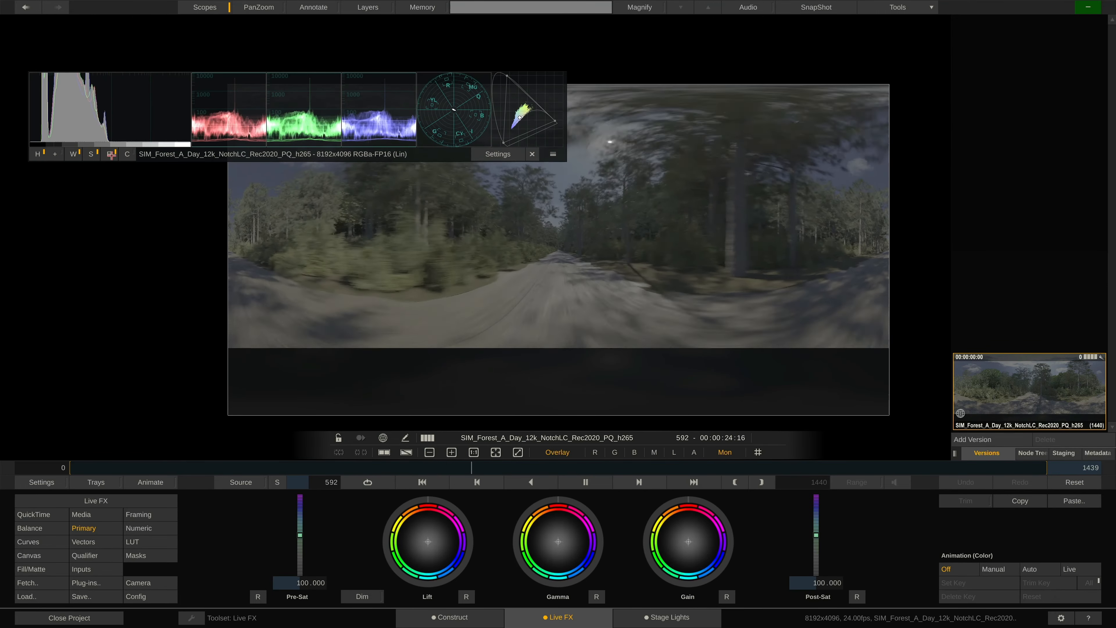
Reduce the scopes to the waveform only, move them clear of the image, and close them
left_click(109, 154)
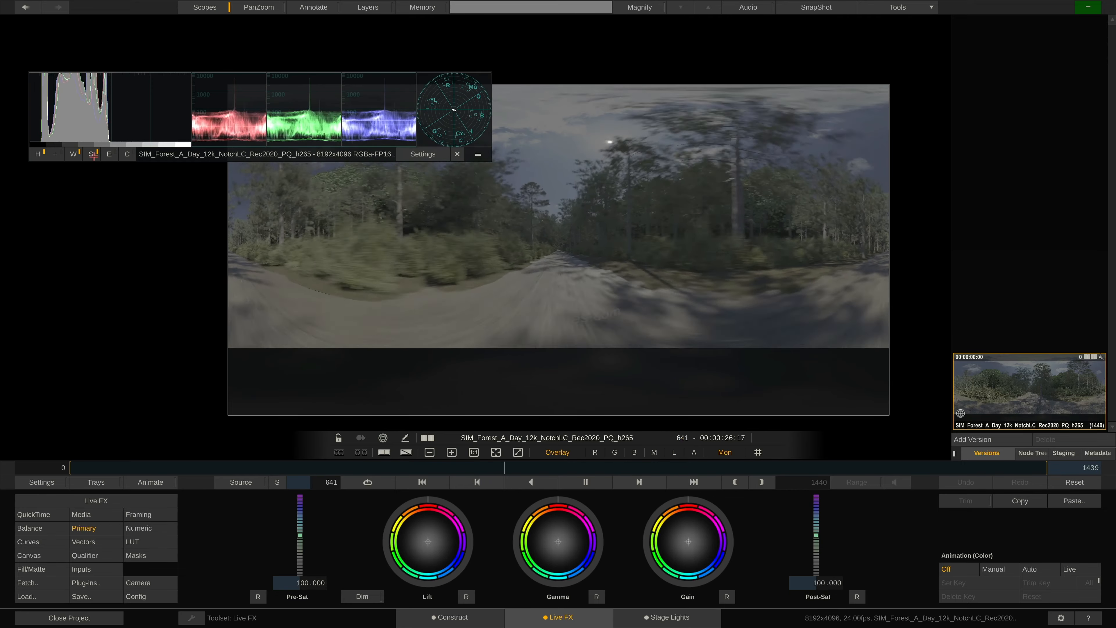
left_click(91, 154)
left_click(39, 154)
left_click_drag(184, 127, 179, 85)
scroll(475, 206, "down", 1)
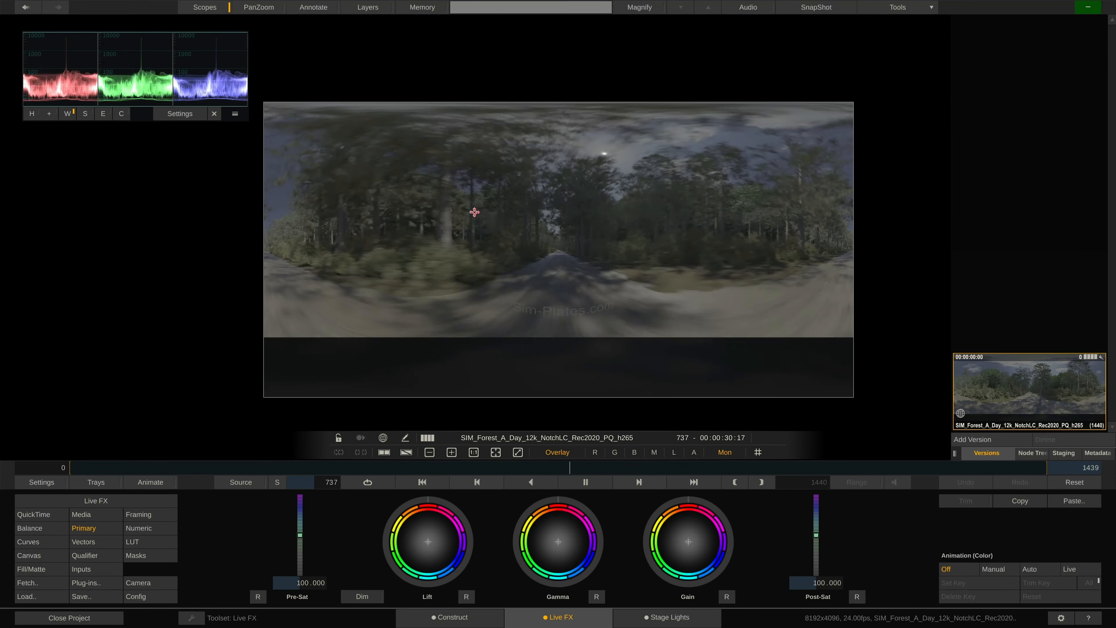
left_click_drag(480, 220, 473, 229)
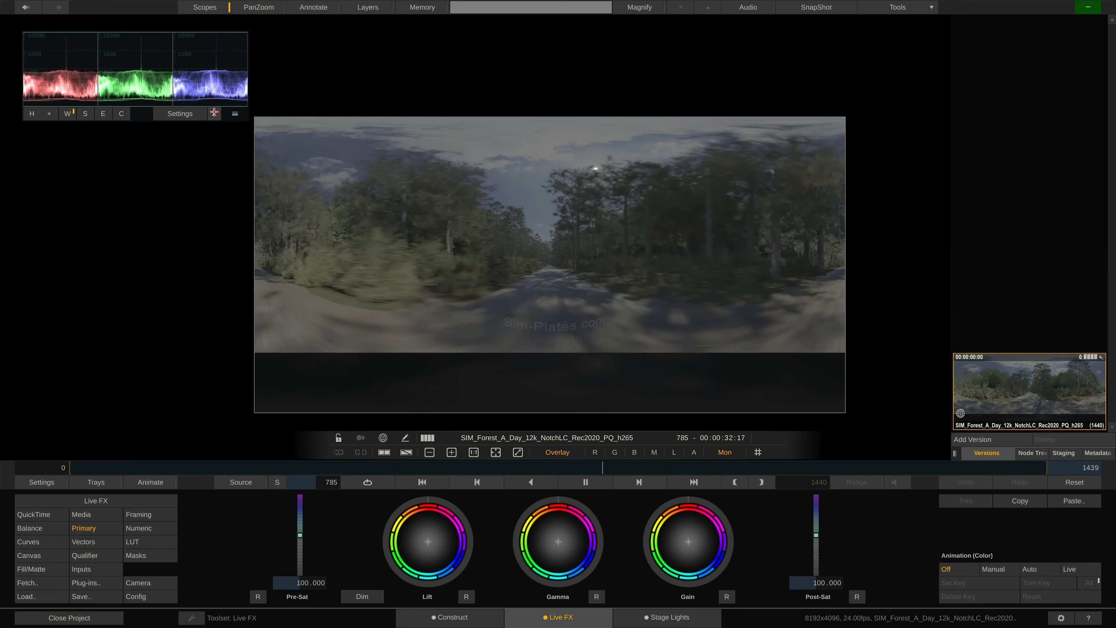
left_click(214, 113)
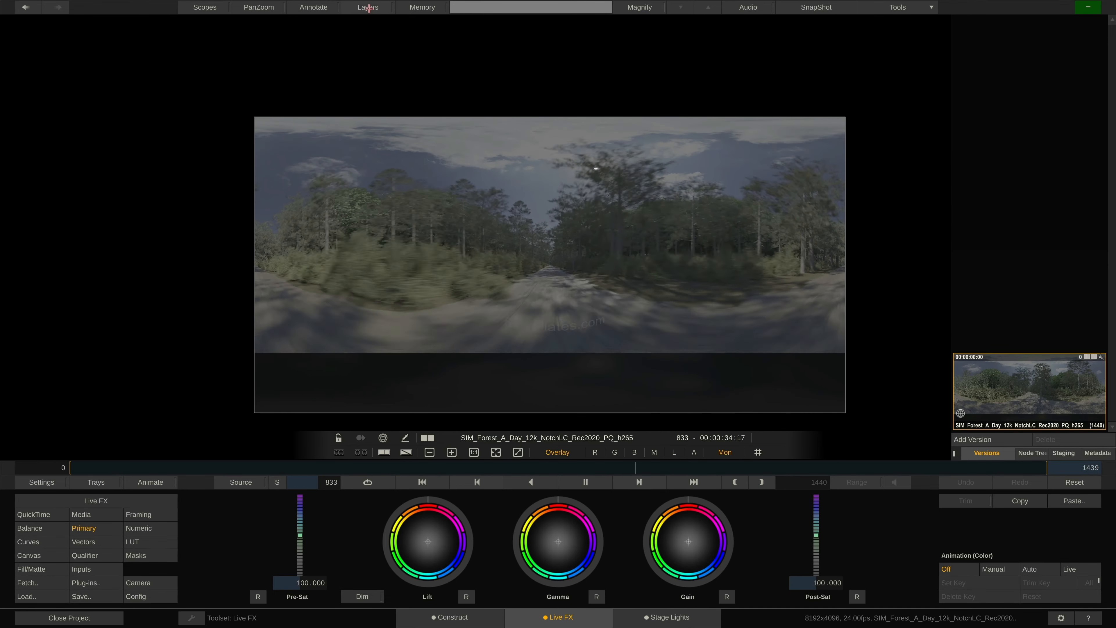
Show the layer stack beside the image and briefly view the grade Memories before closing them
left_click(369, 8)
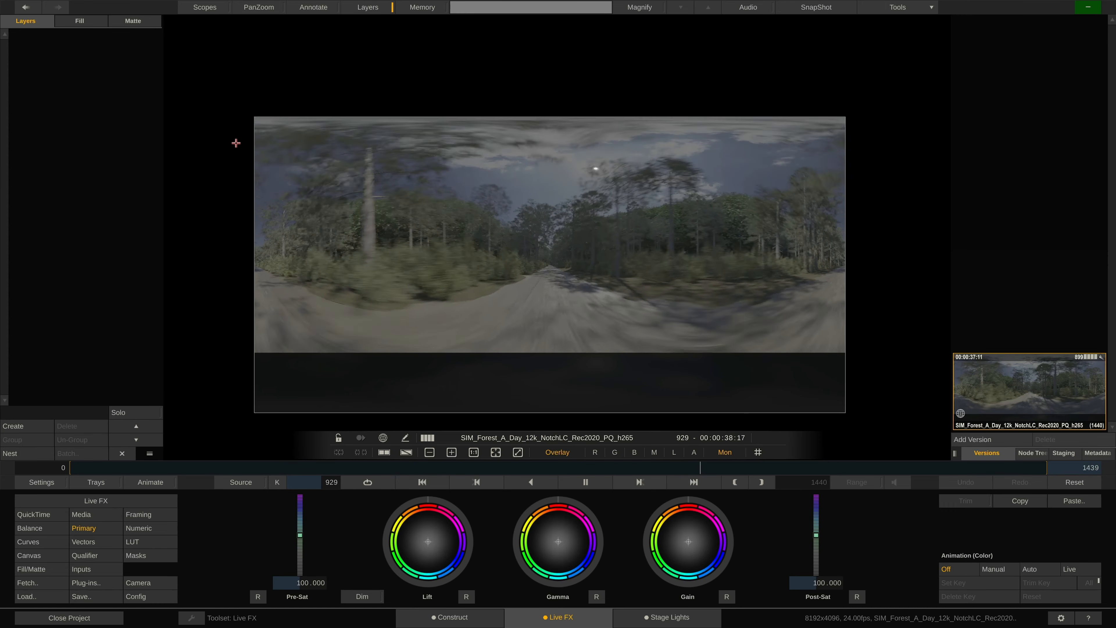
left_click(422, 8)
left_click_drag(538, 452, 523, 42)
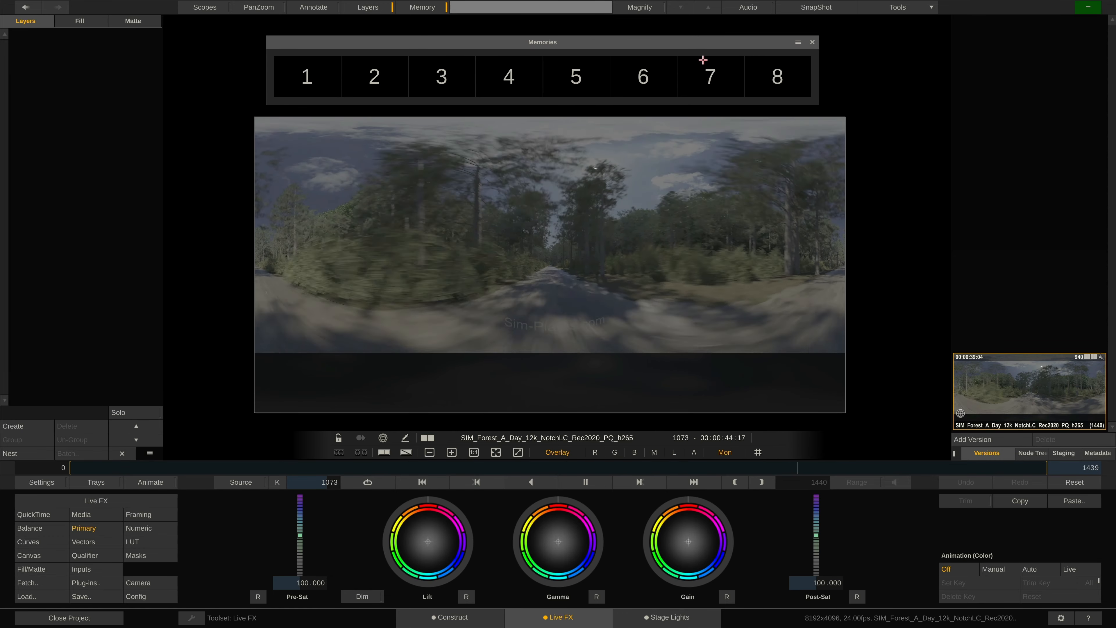
left_click(812, 42)
View the Sync Player tool and close it
left_click(911, 6)
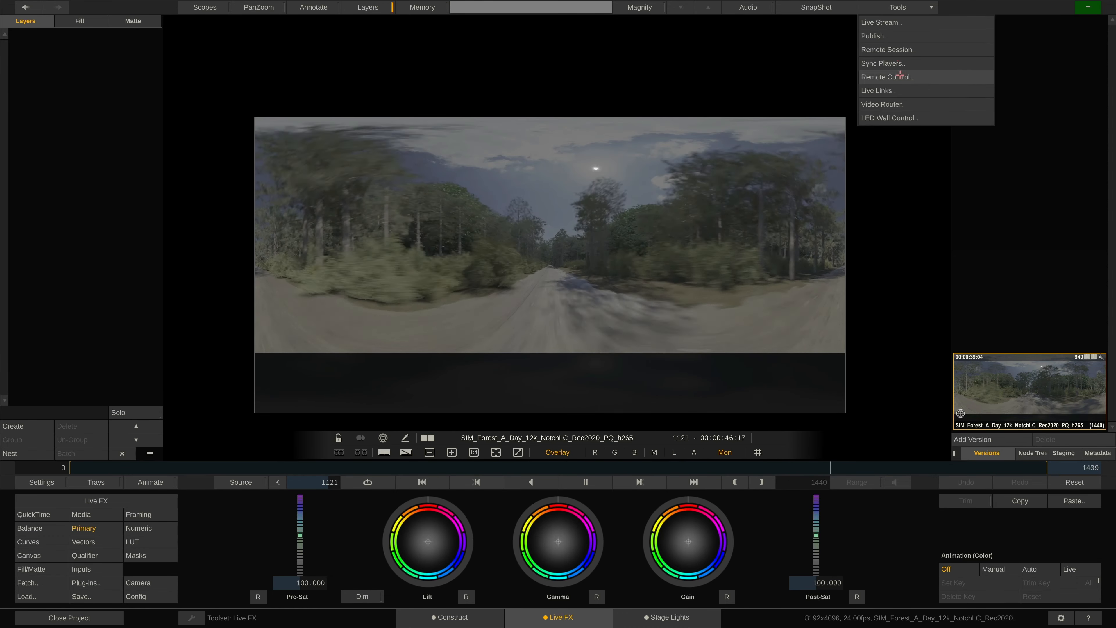
left_click(902, 64)
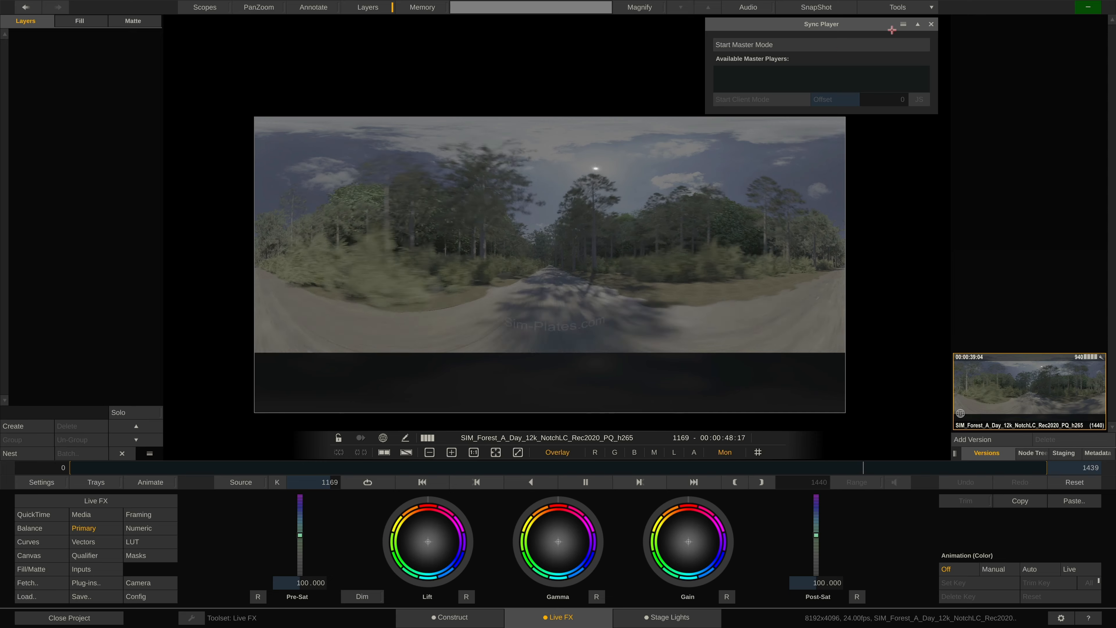
left_click(931, 24)
Turn on the RealSense Tracker live link and bring up the clip's Camera settings
left_click(927, 6)
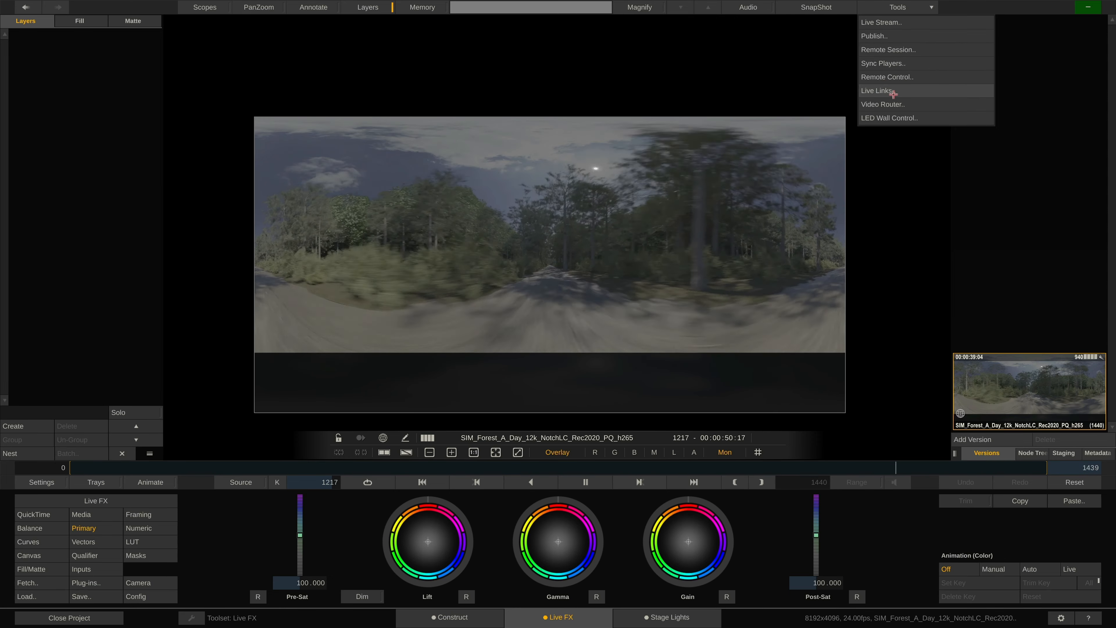
left_click(893, 91)
scroll(155, 115, "down", 5)
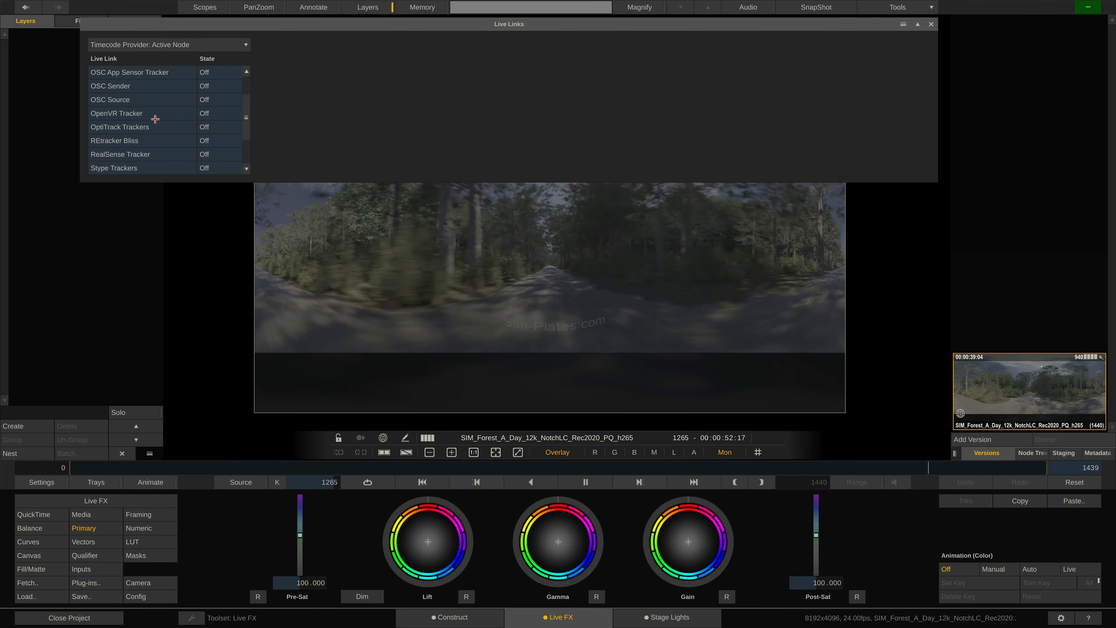
left_click(142, 141)
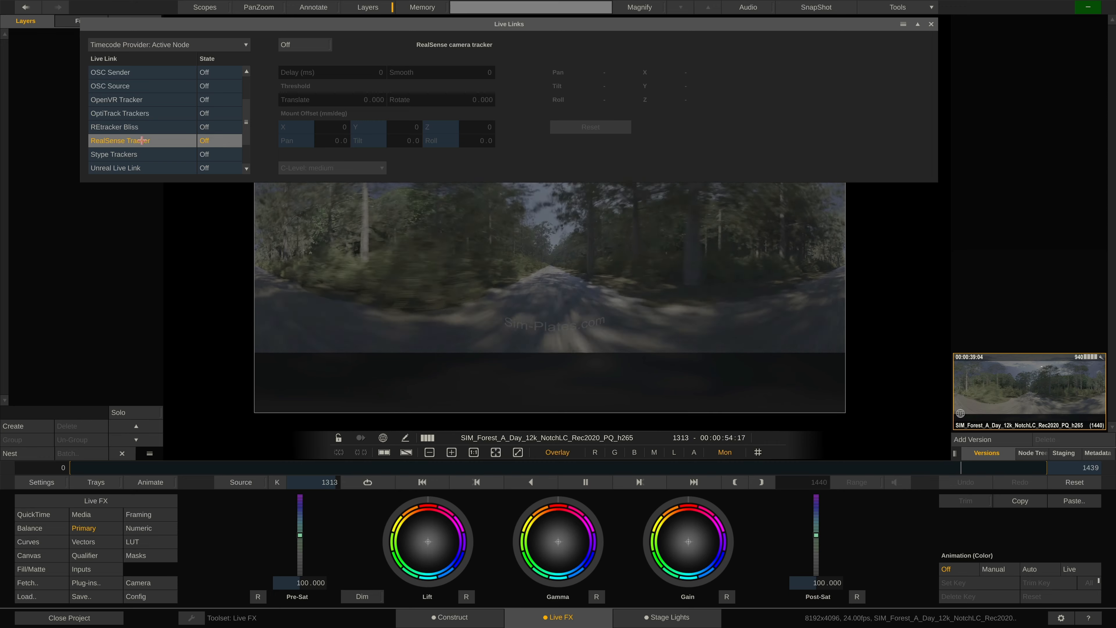
left_click(304, 46)
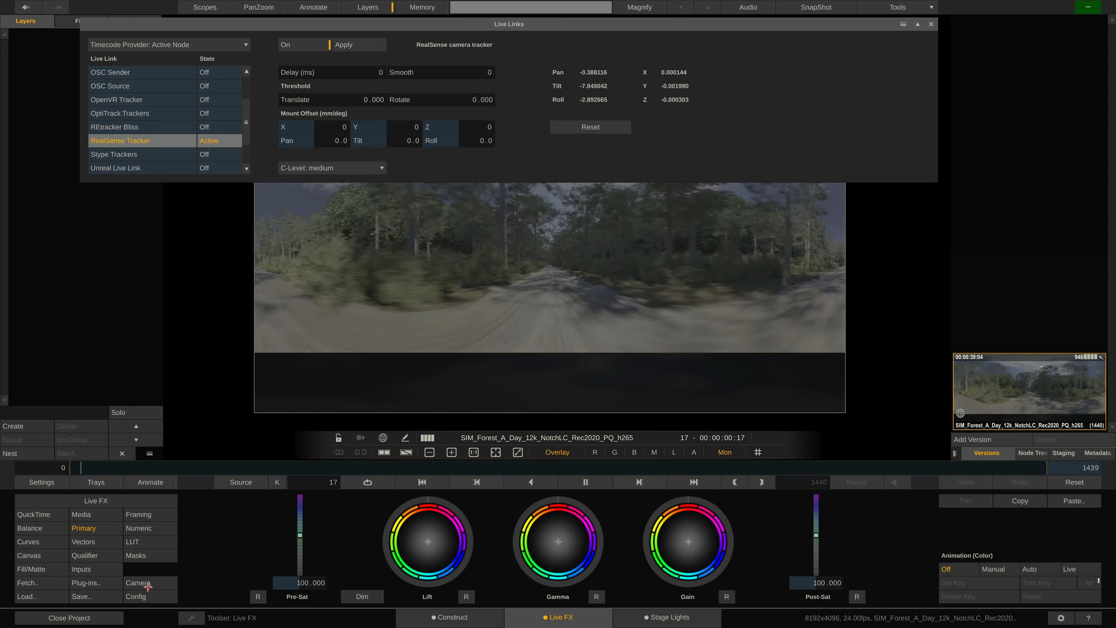
left_click(139, 582)
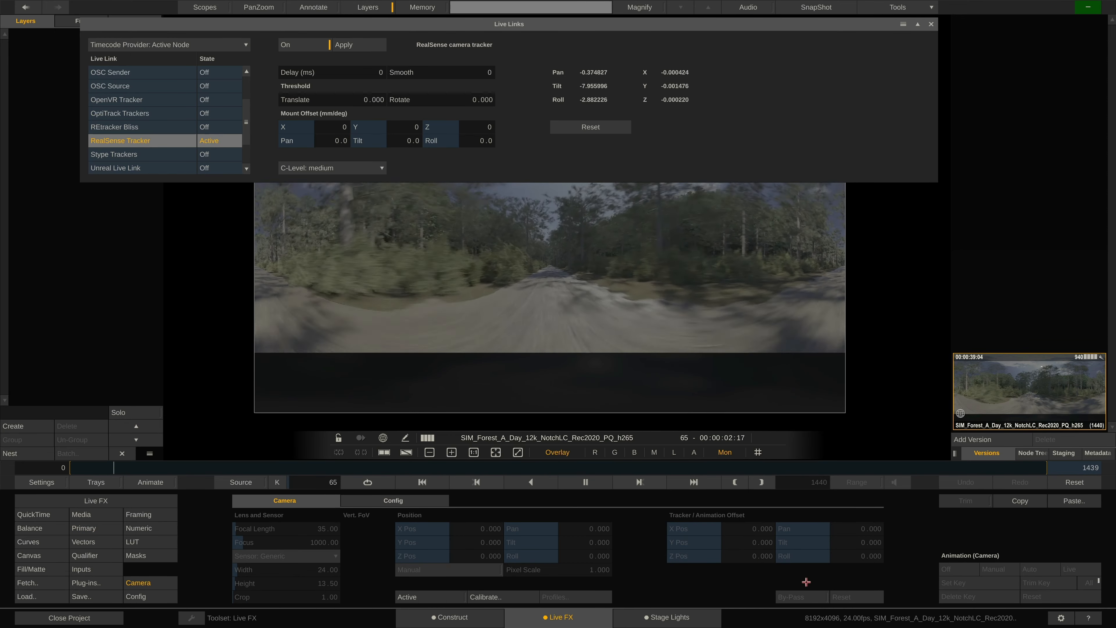
left_click(931, 24)
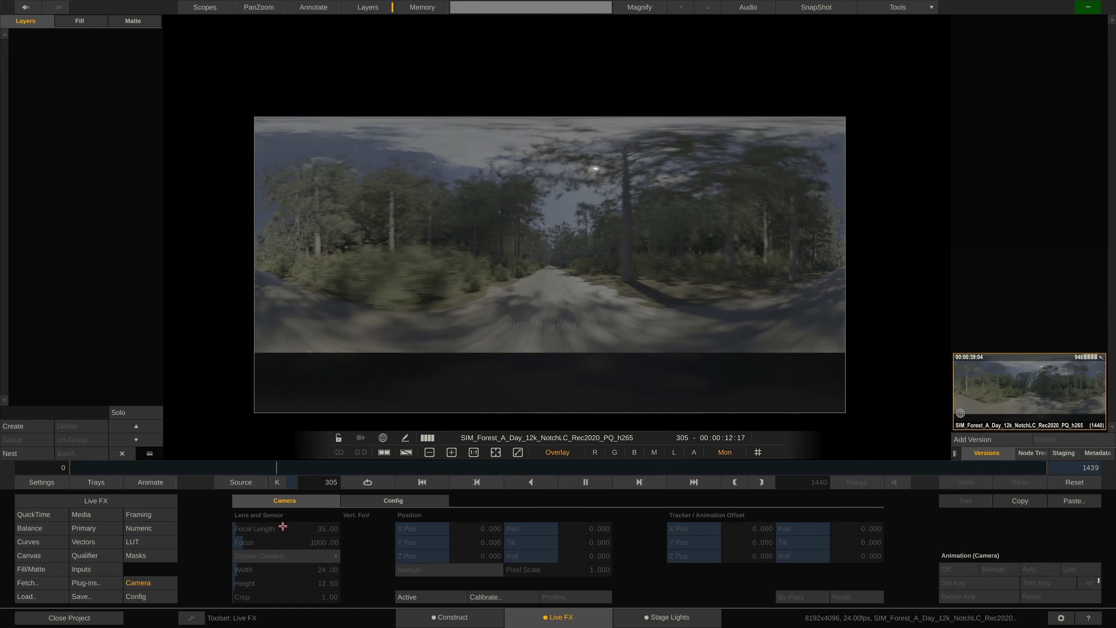
Raise the forest clip's red Pre-Gain to 42.603 in the Balance controls
left_click(46, 529)
left_click_drag(475, 531, 494, 530)
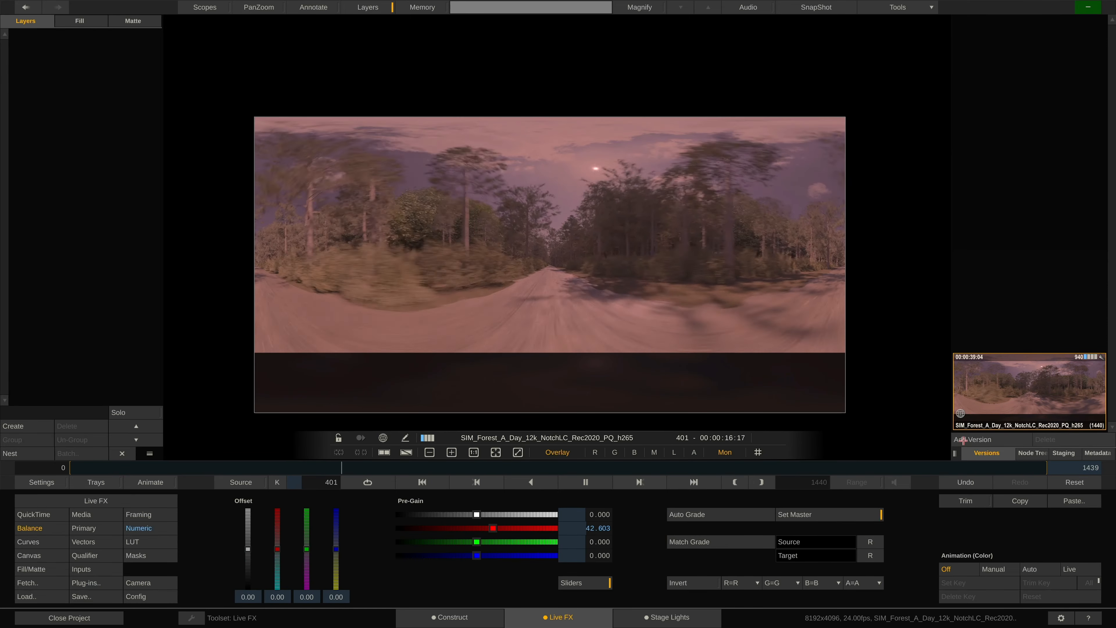
Add a new version of the forest clip and raise its green Pre-Gain to 27.460
left_click(962, 440)
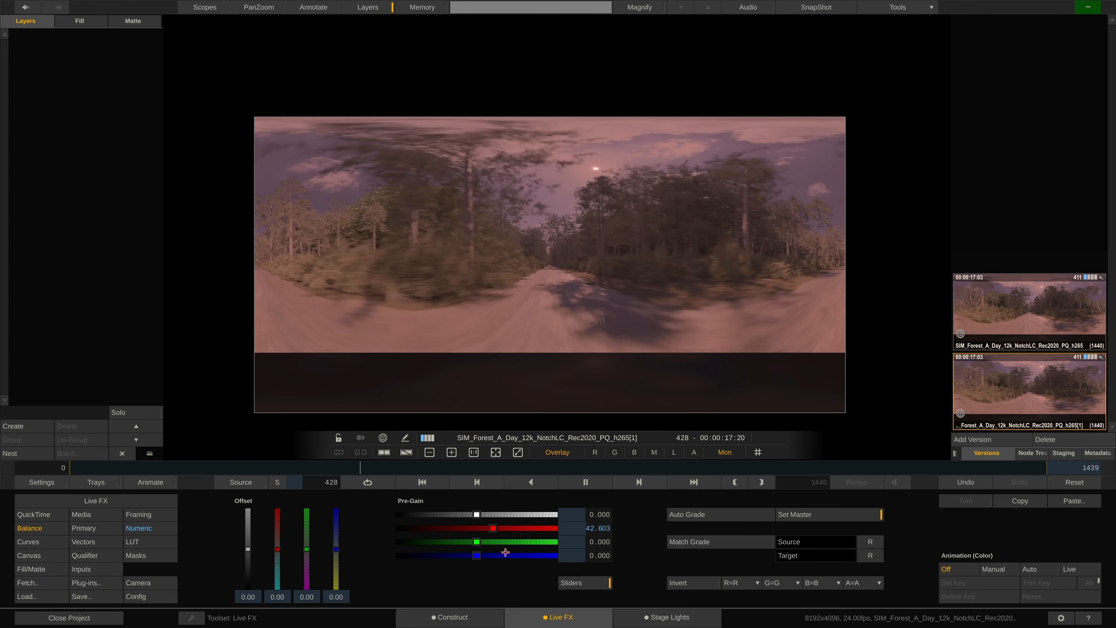
left_click_drag(480, 542, 487, 542)
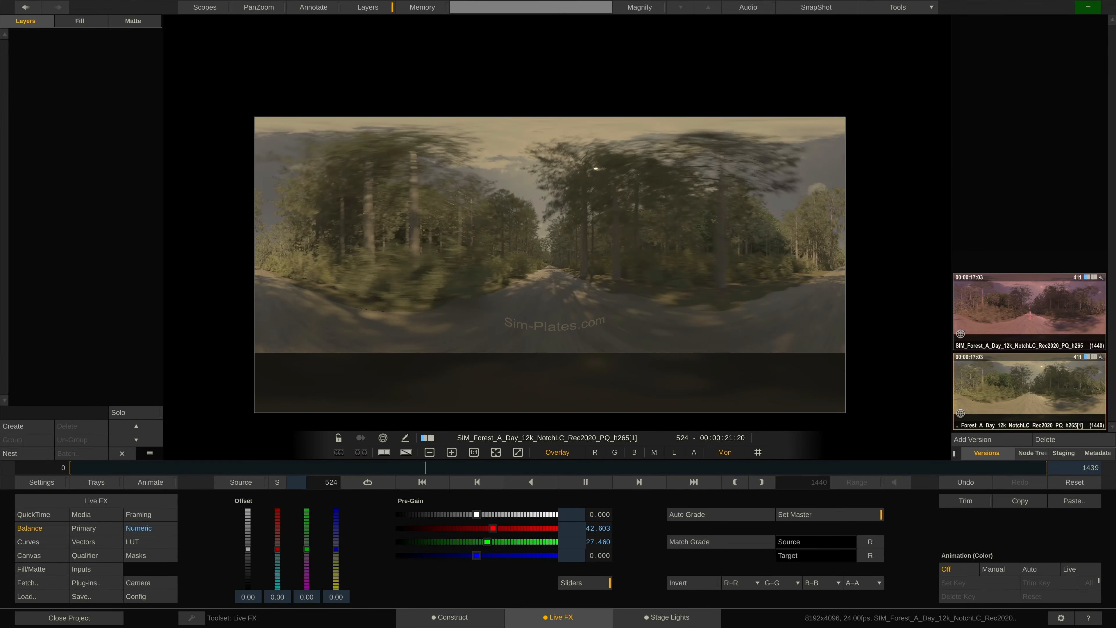
Alternate between the original and new versions of the forest clip to compare their grades
left_click(1030, 315)
left_click(1014, 387)
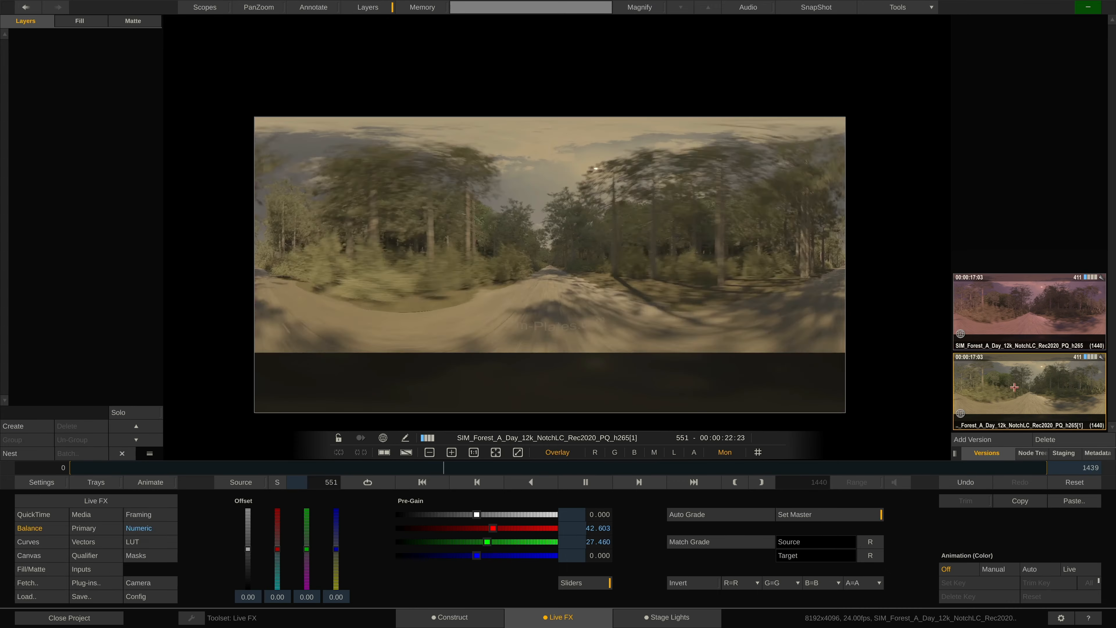
left_click(1025, 312)
left_click(1014, 391)
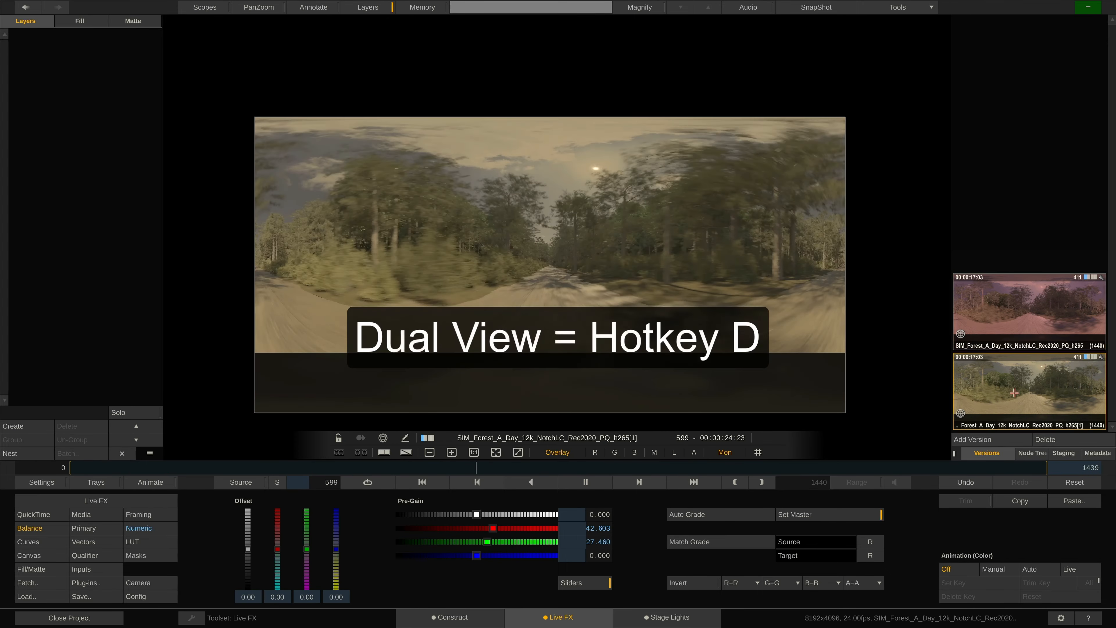
Compare the forest clip's versions in dual view, fitting both images and loading the red-graded original into the second viewer
left_click(385, 452)
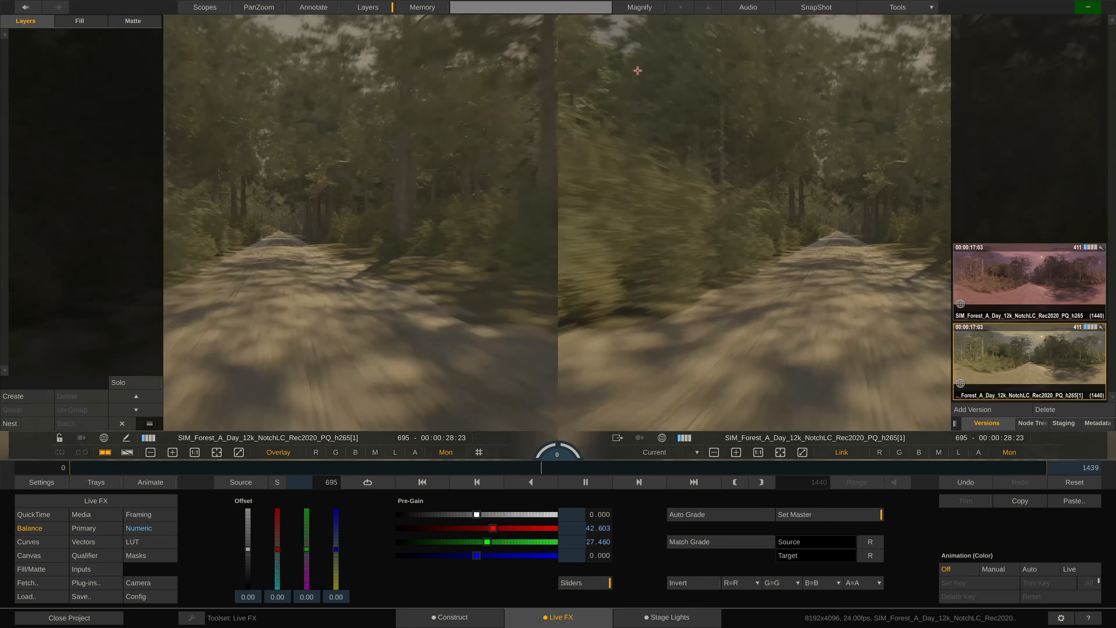
left_click_drag(638, 70, 629, 378)
left_click_drag(441, 118, 600, 236)
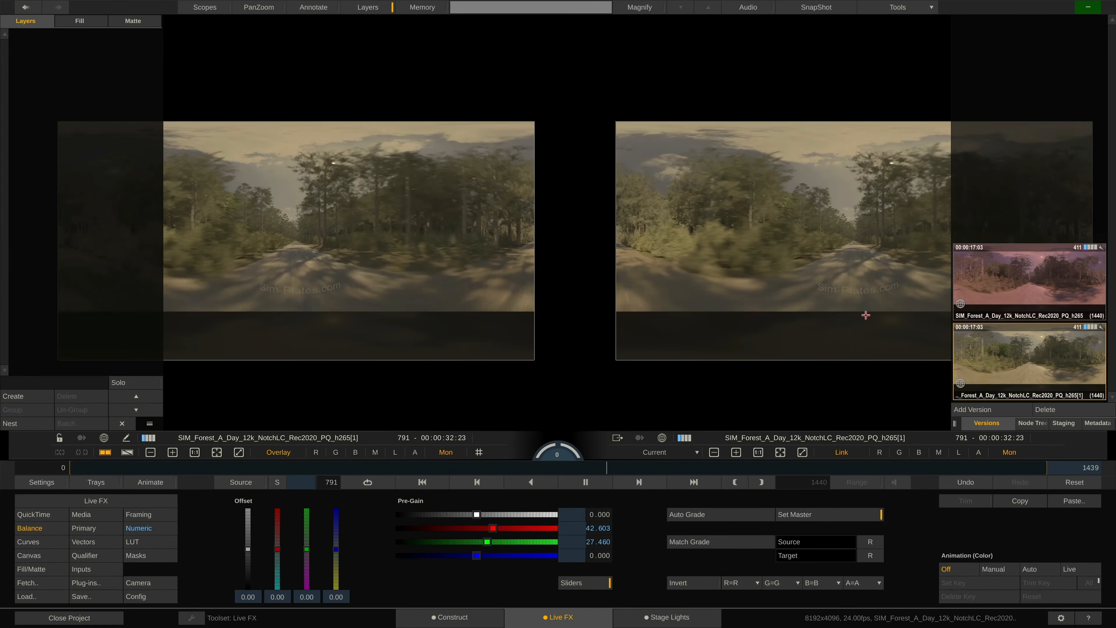
left_click(1006, 290)
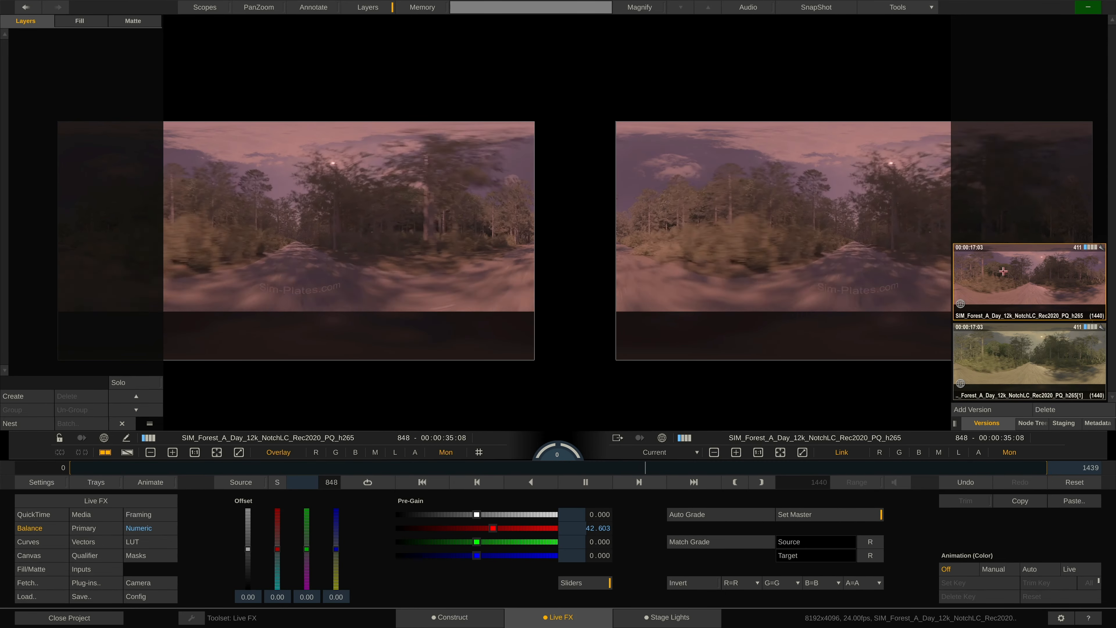
left_click(1015, 352)
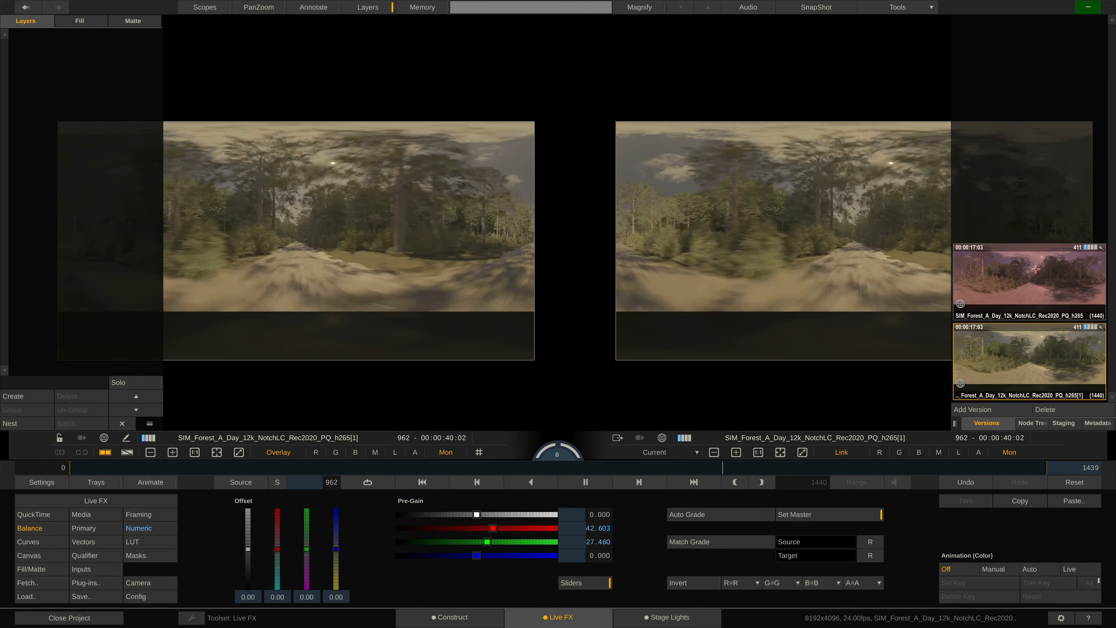
left_click_drag(1015, 289, 804, 217)
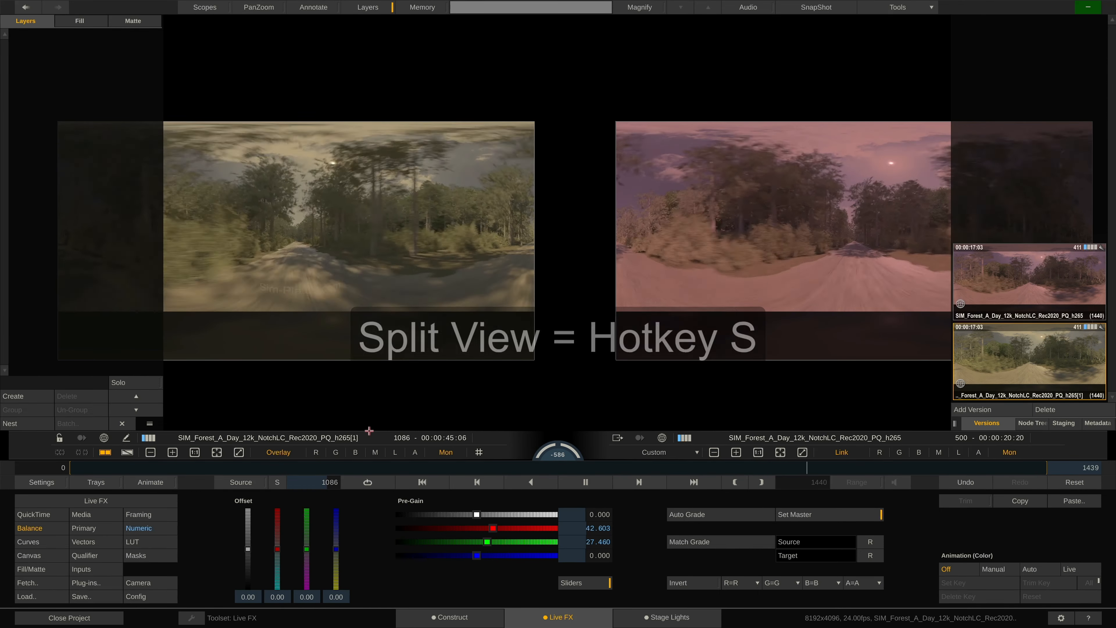
Compare both forest versions in split view with the wipe at 51.92 and rotation at 75.62, and exit split view
left_click(128, 453)
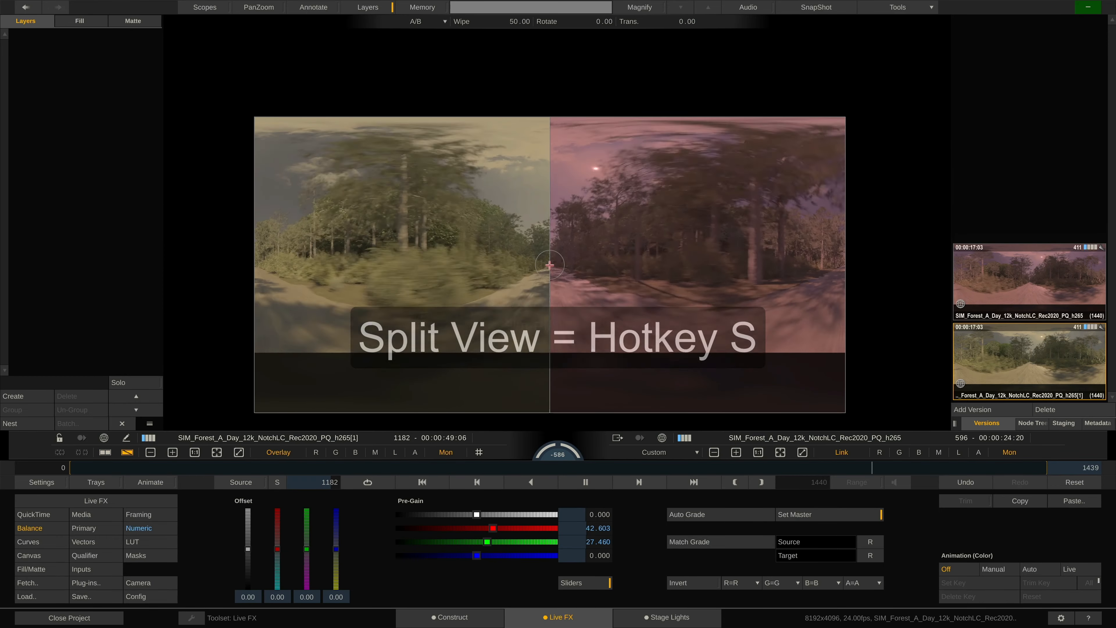
mouse_move(549, 264)
left_mouse_down()
mouse_move(312, 264)
mouse_move(595, 261)
mouse_move(550, 209)
mouse_move(538, 170)
mouse_move(699, 352)
mouse_move(563, 281)
mouse_move(549, 238)
mouse_move(542, 259)
left_mouse_up()
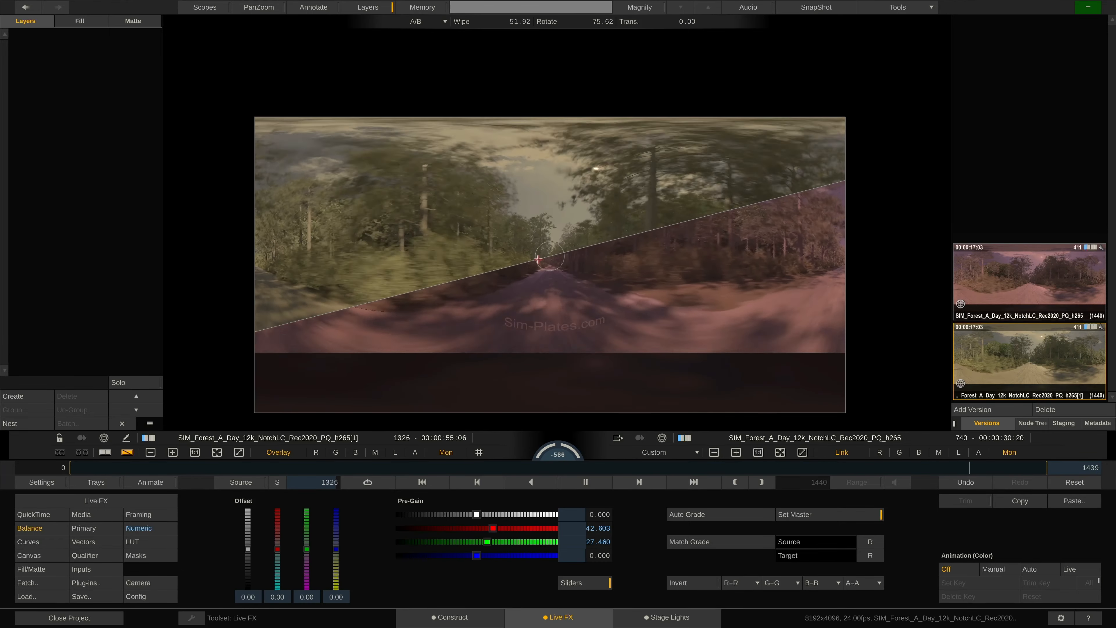
left_click(127, 452)
Stack the SIM_Forest_A_Night clip above the forest day versions in slot 2 of Timeline 1
left_click(443, 617)
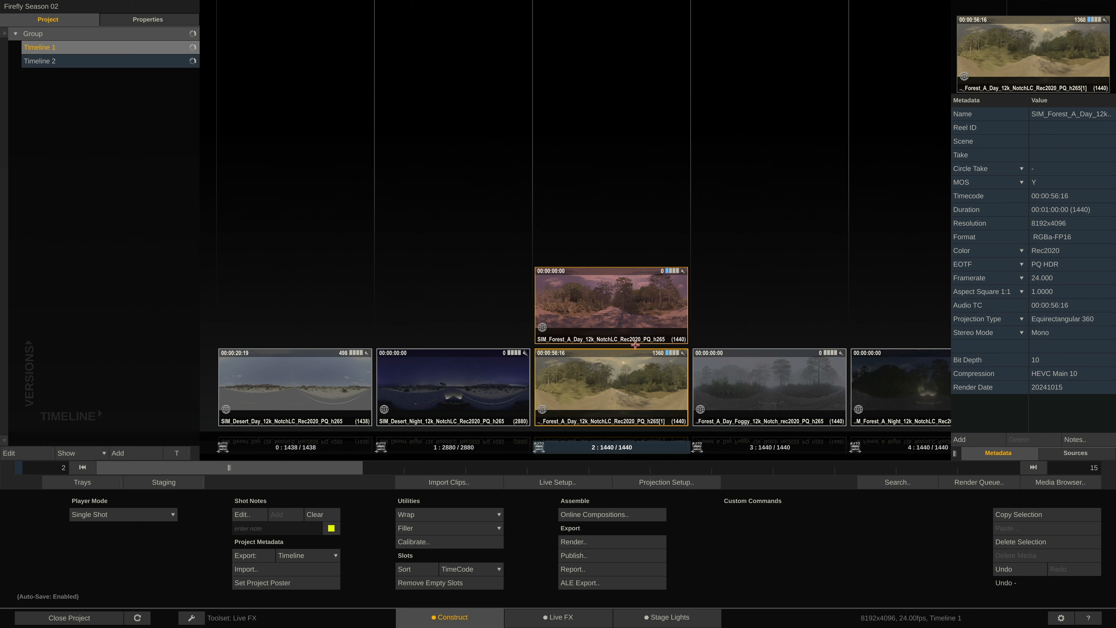
left_click(456, 309)
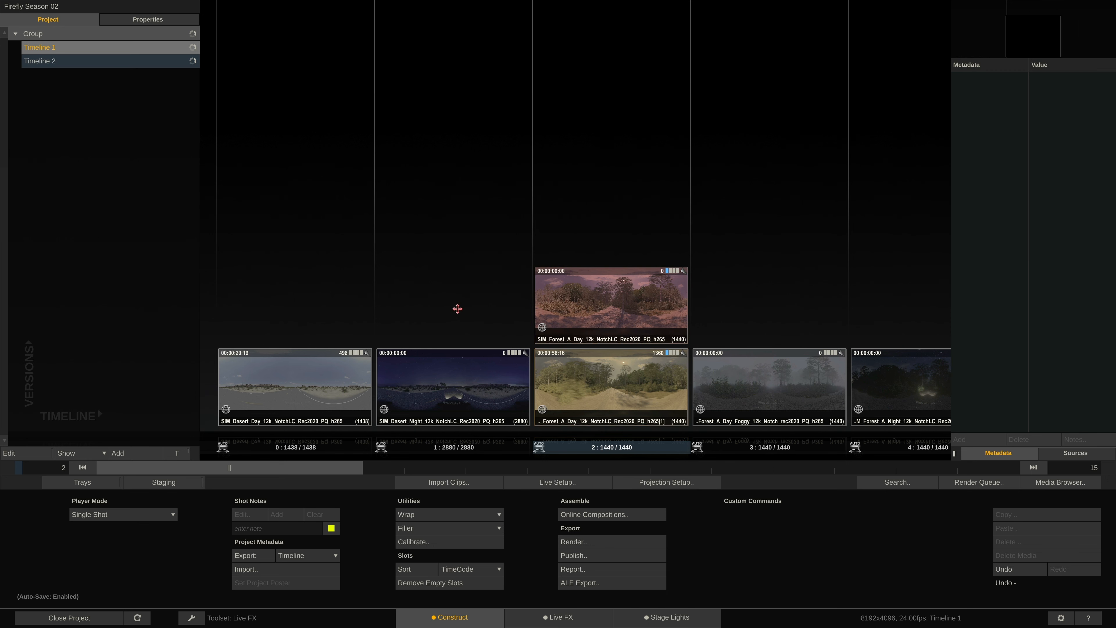
left_click_drag(916, 386, 618, 182)
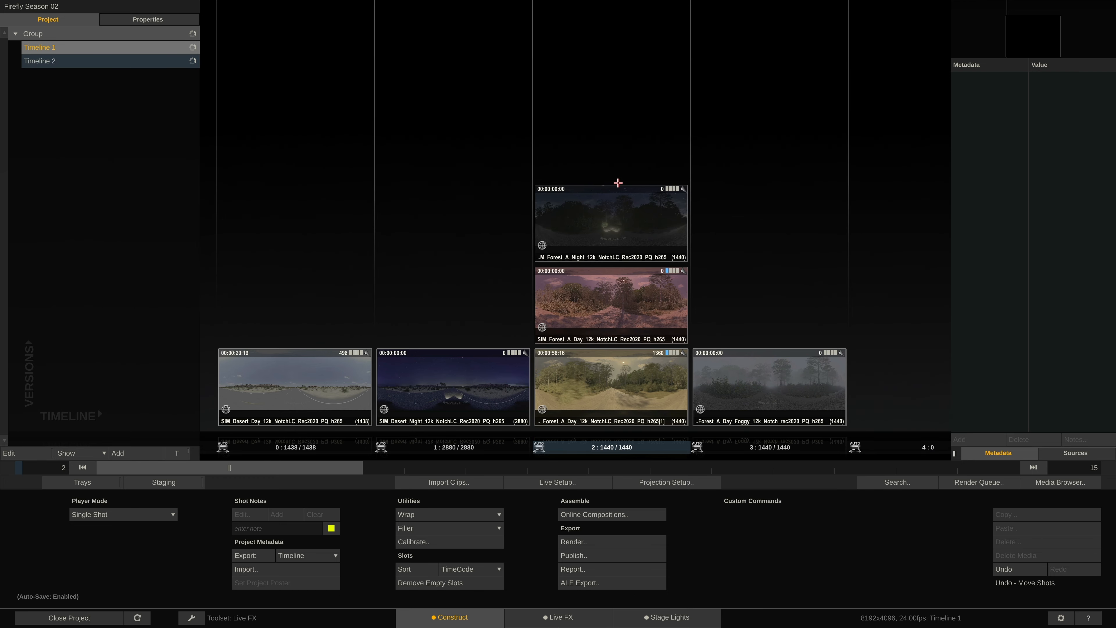
Reopen the forest day clip and switch between its stacked night and day versions, ending on the green-graded one
double_click(612, 396)
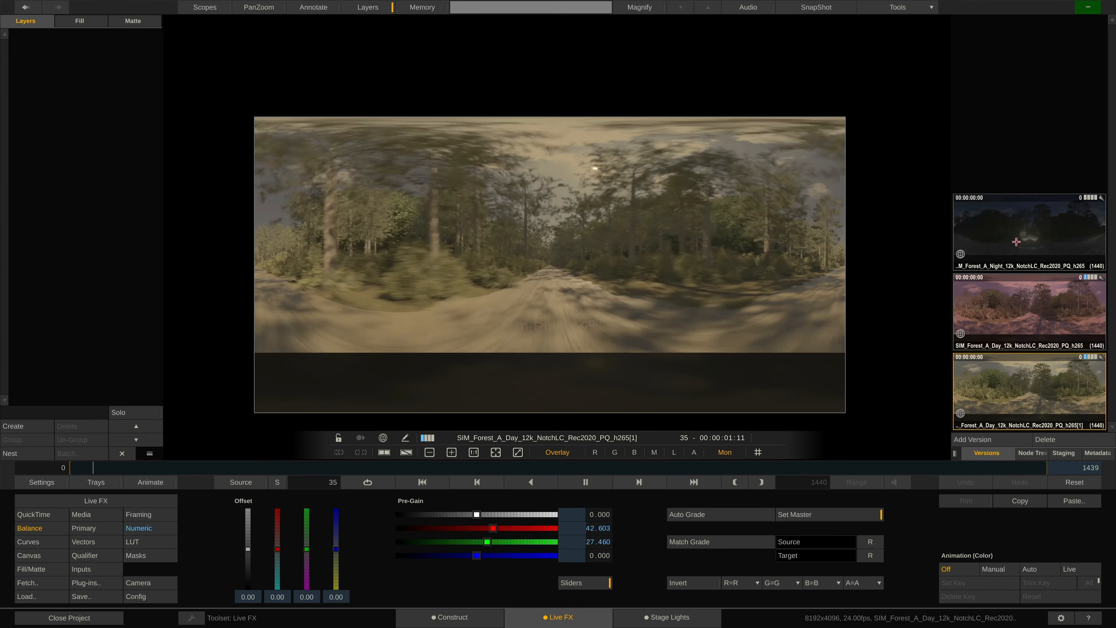
left_click(1017, 241)
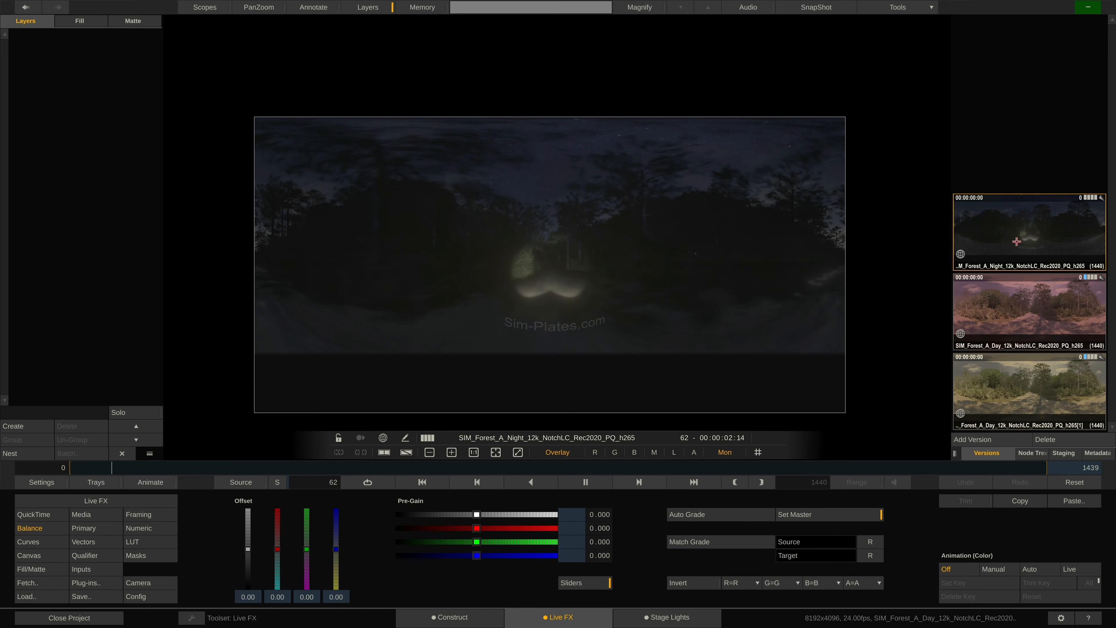
left_click(1018, 317)
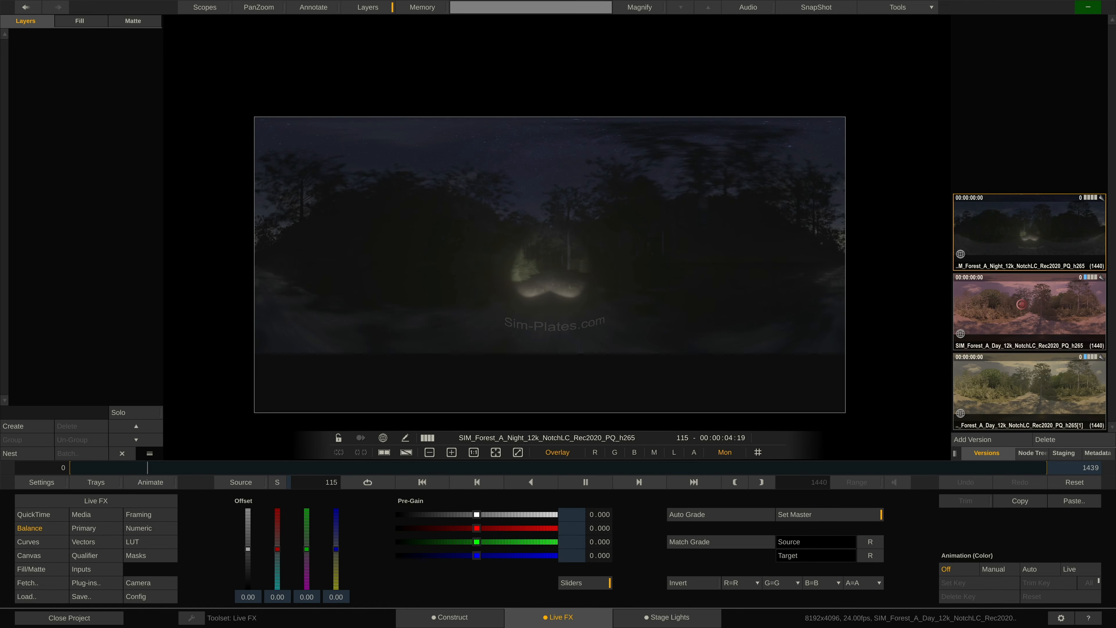
left_click(1025, 398)
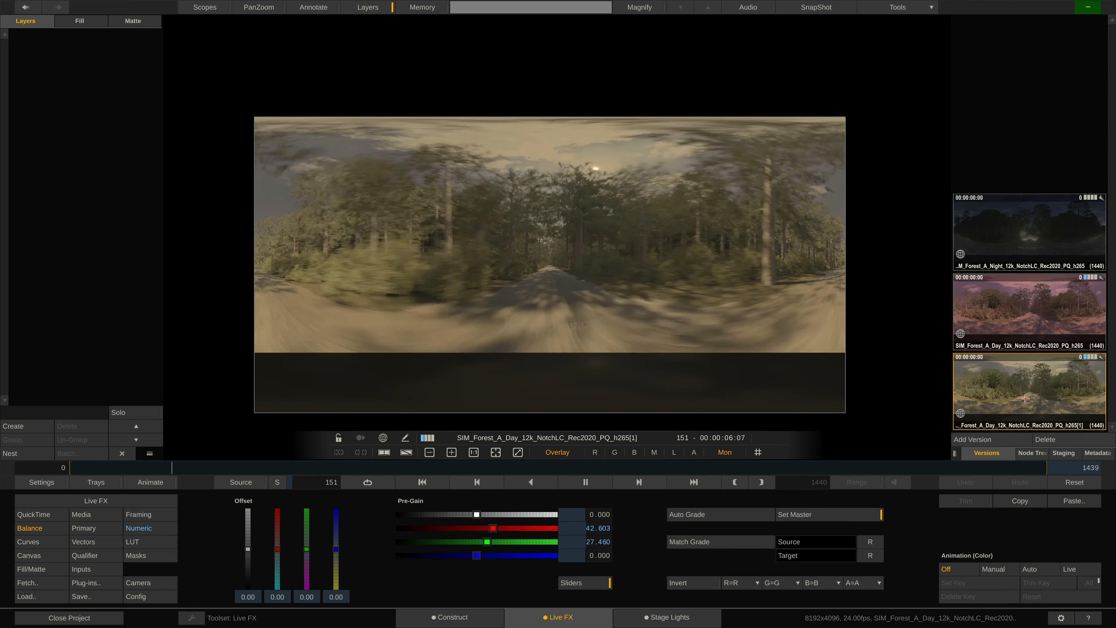
Add a shot note reading "Notes" to the green-graded forest clip alongside its metadata
left_click(1095, 454)
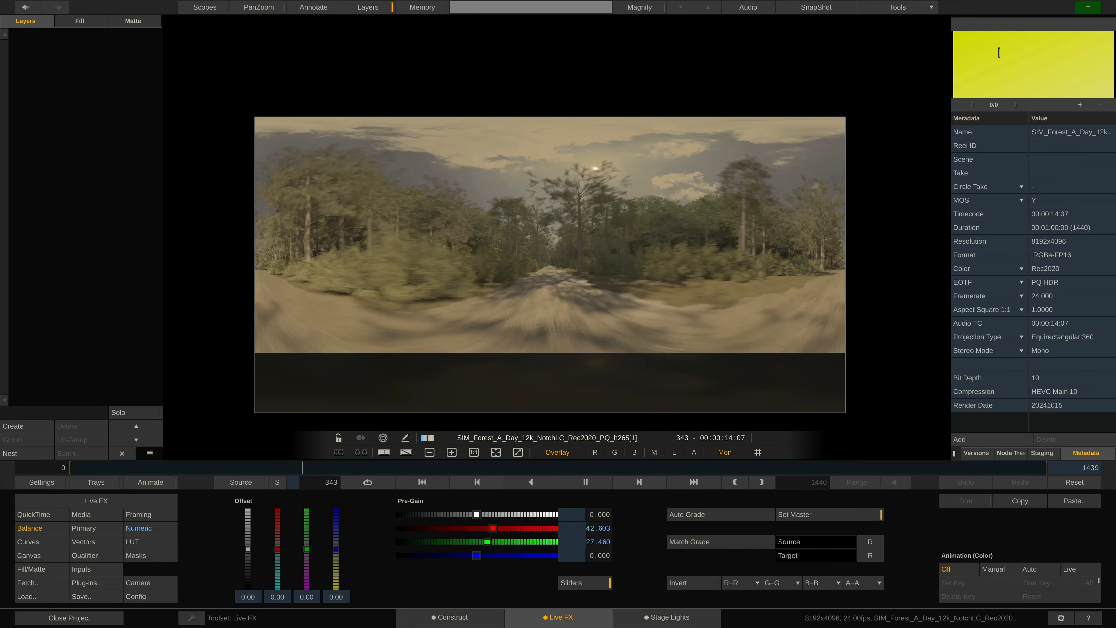
left_click(1049, 80)
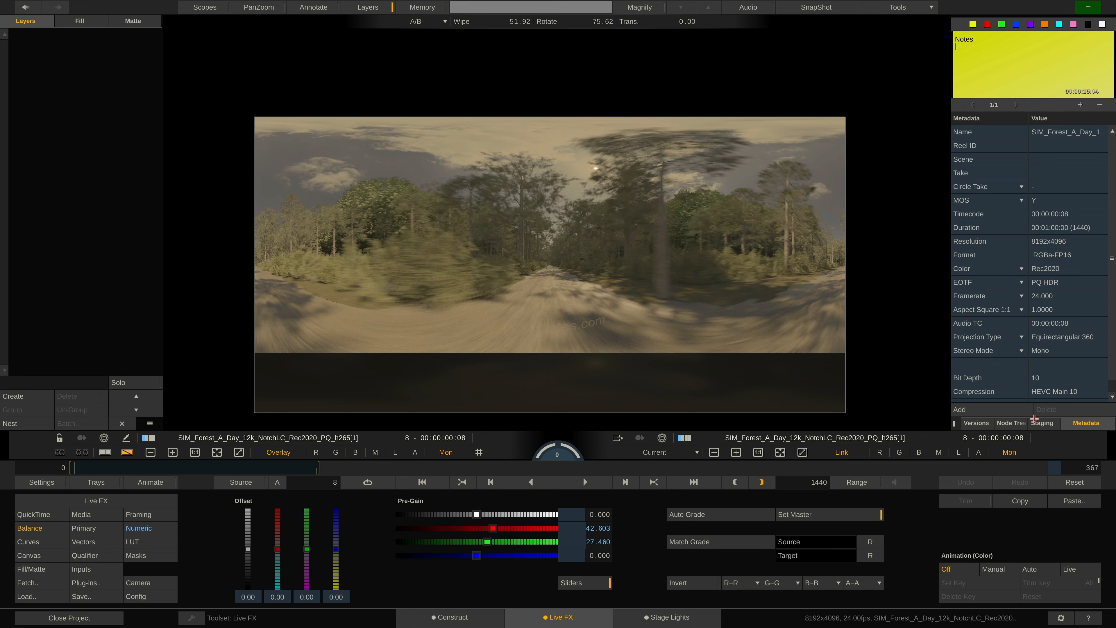
Display the forest clip's node tree, return to the single view and resume playback
left_click(980, 423)
left_click(1022, 423)
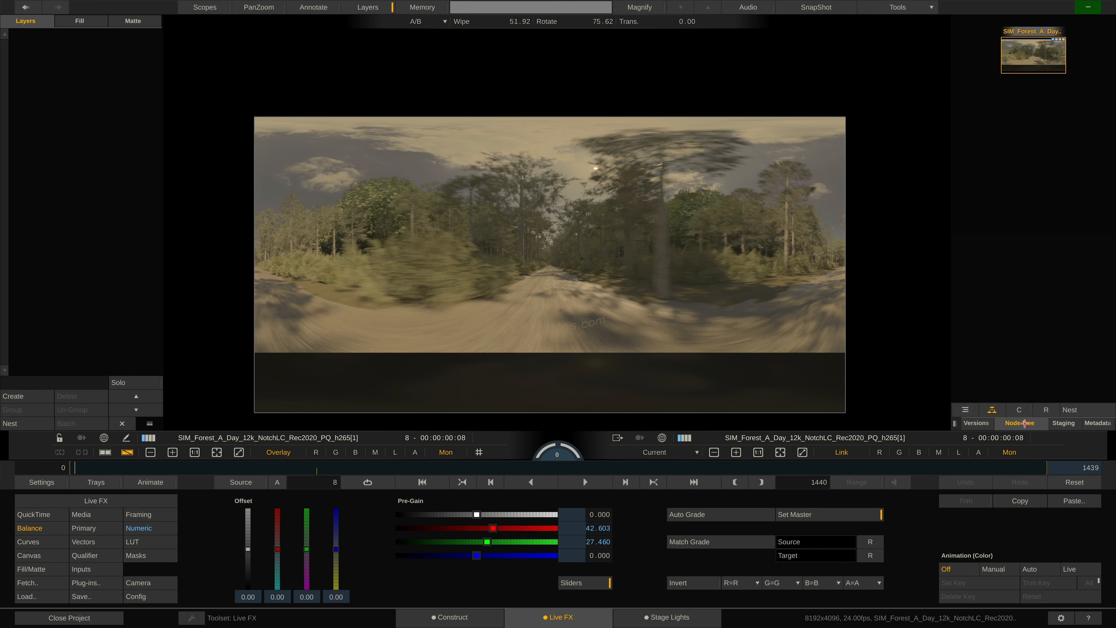
left_click_drag(1025, 145, 1014, 239)
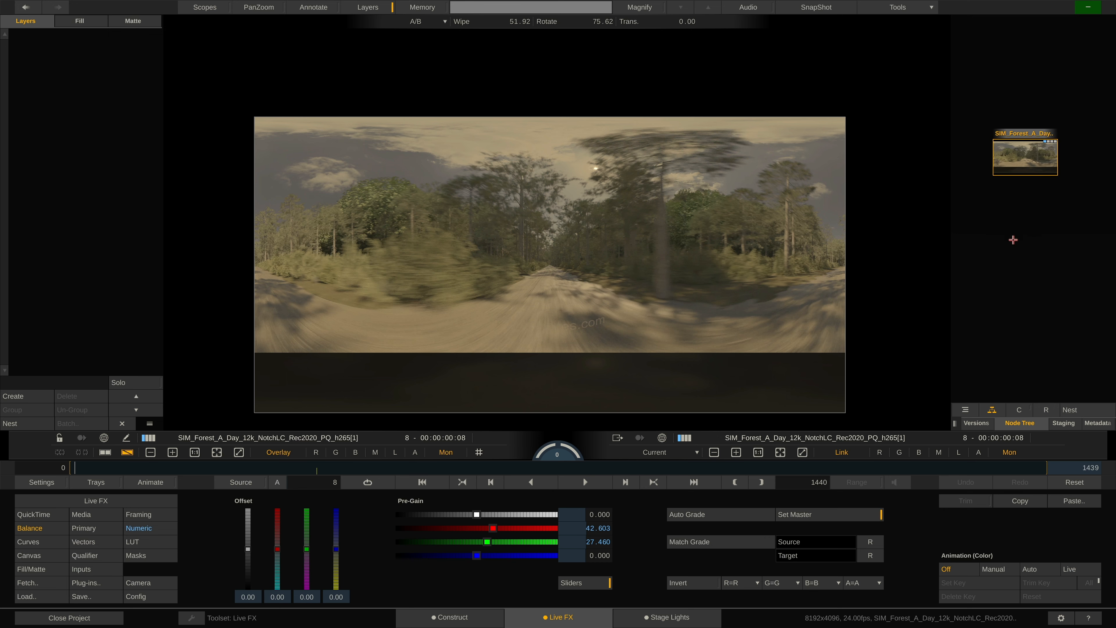
key("w")
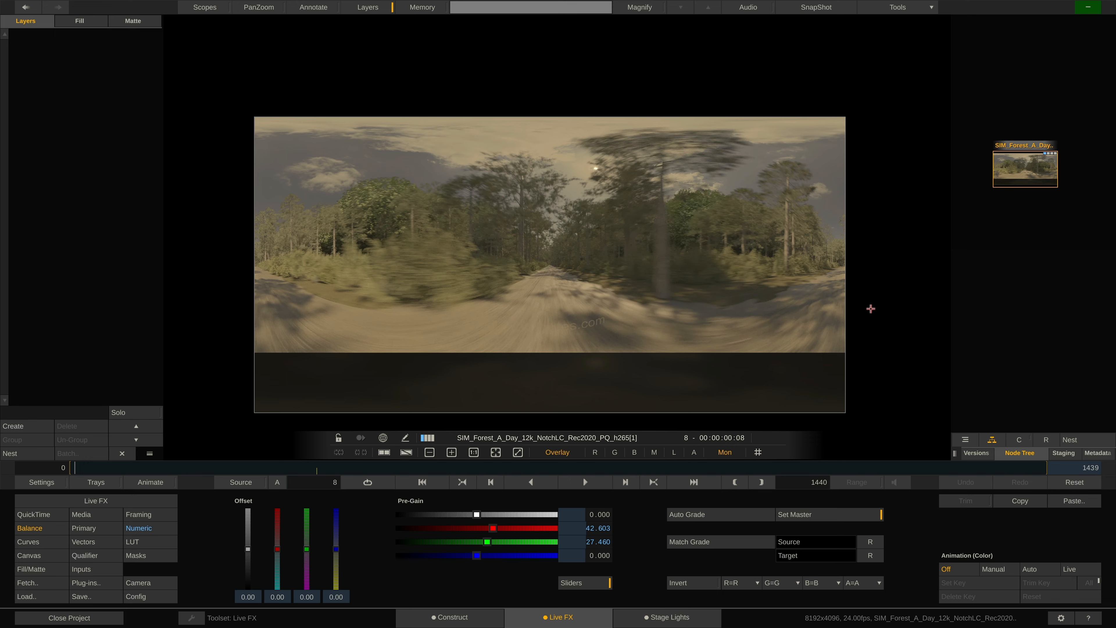
left_click(583, 483)
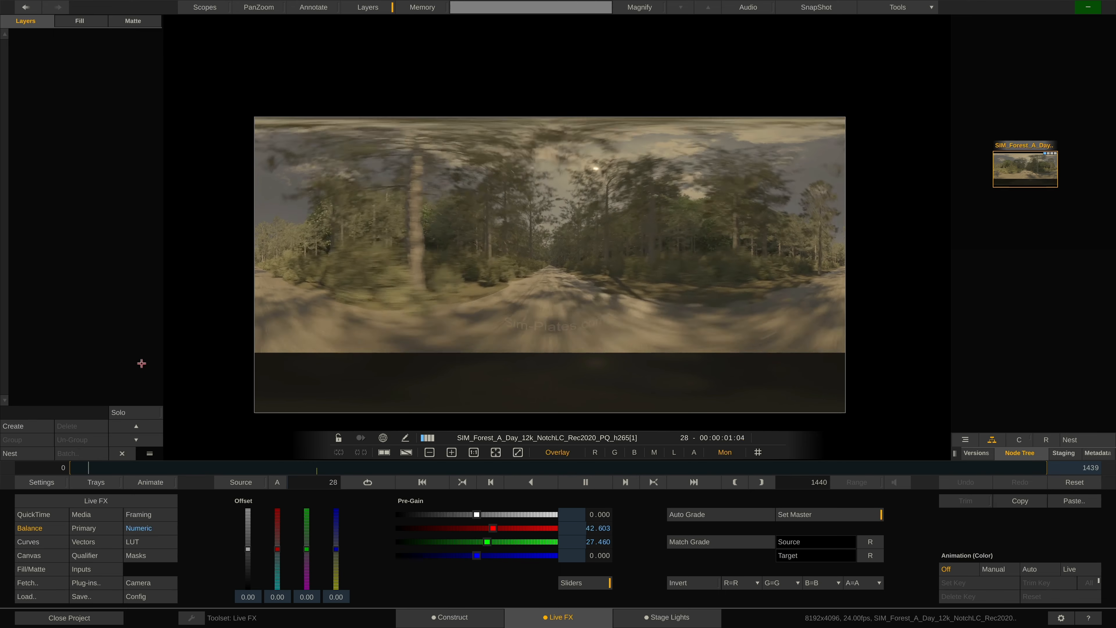
Create three layers, Layer-1 to Layer-3, on the forest clip
left_click(11, 426)
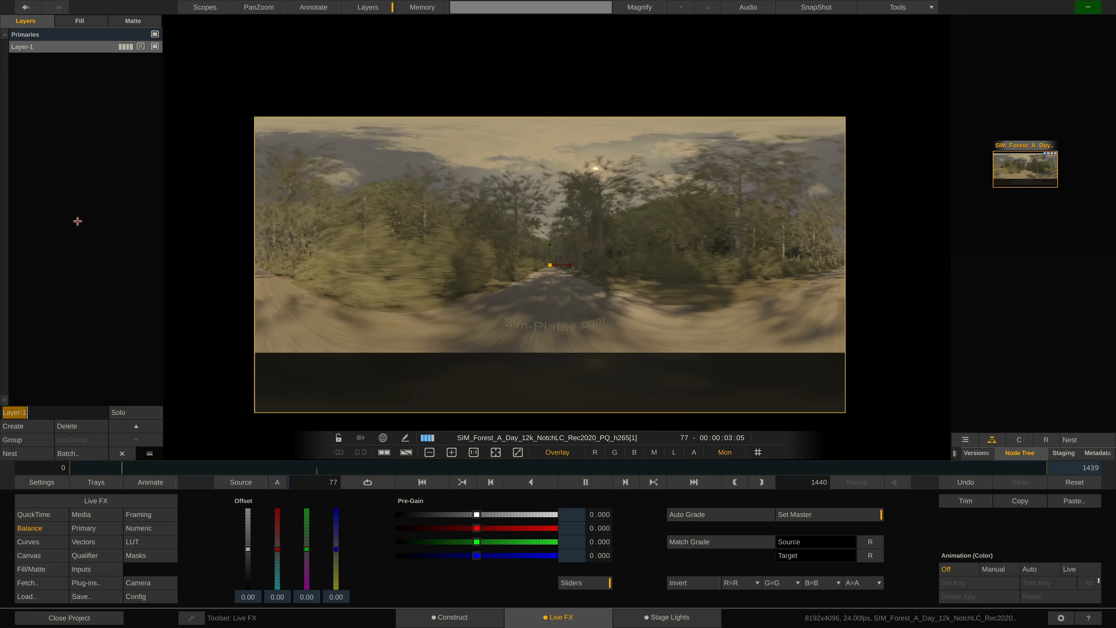
left_click(17, 426)
left_click(16, 427)
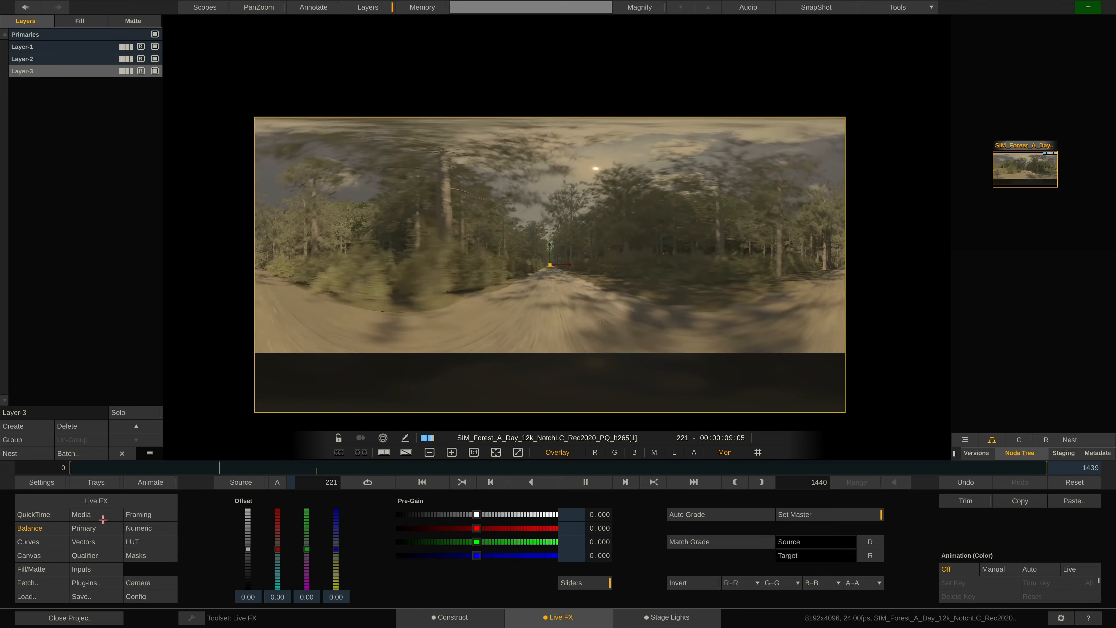
Review the Primary, Numeric, Curves, Vectors, LUT, Canvas and Qualifier controls available for Layer-3
left_click(99, 531)
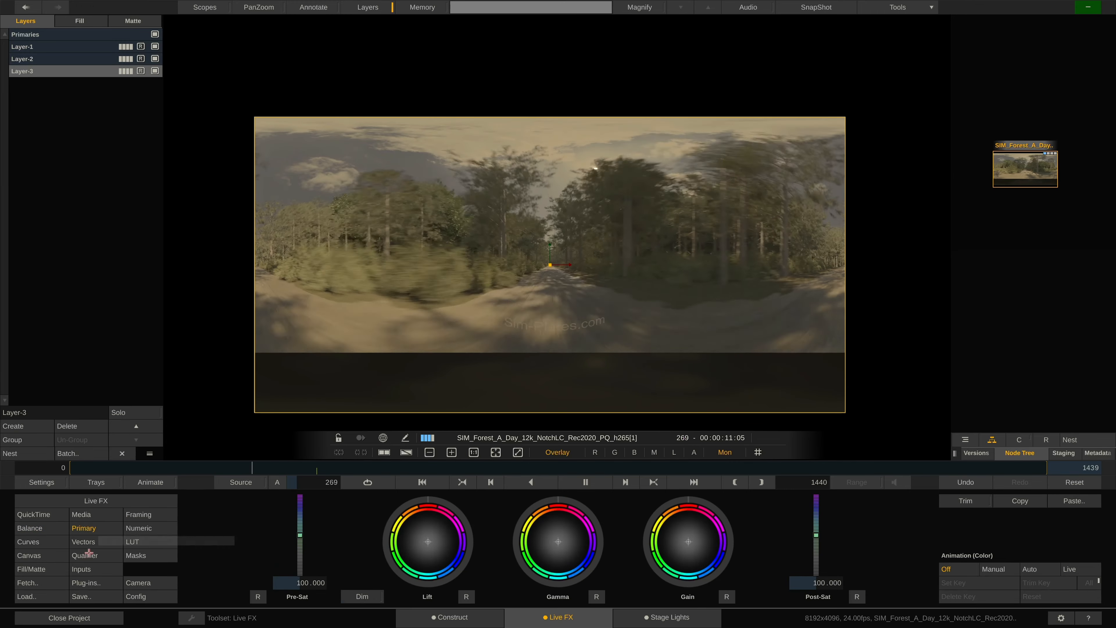
left_click(137, 529)
left_click(39, 545)
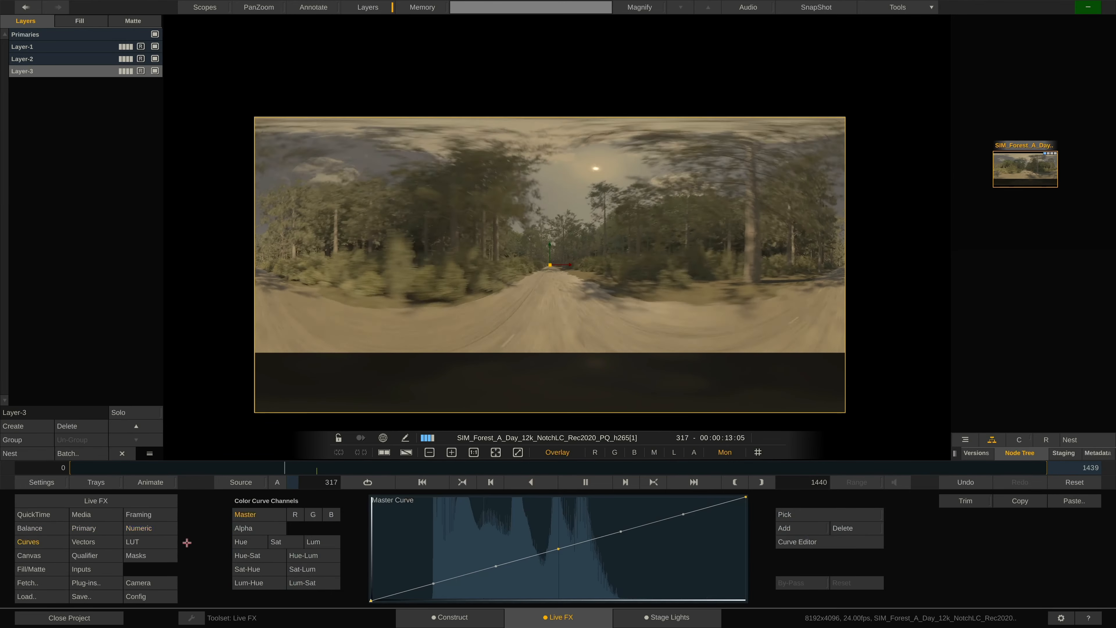
left_click(97, 543)
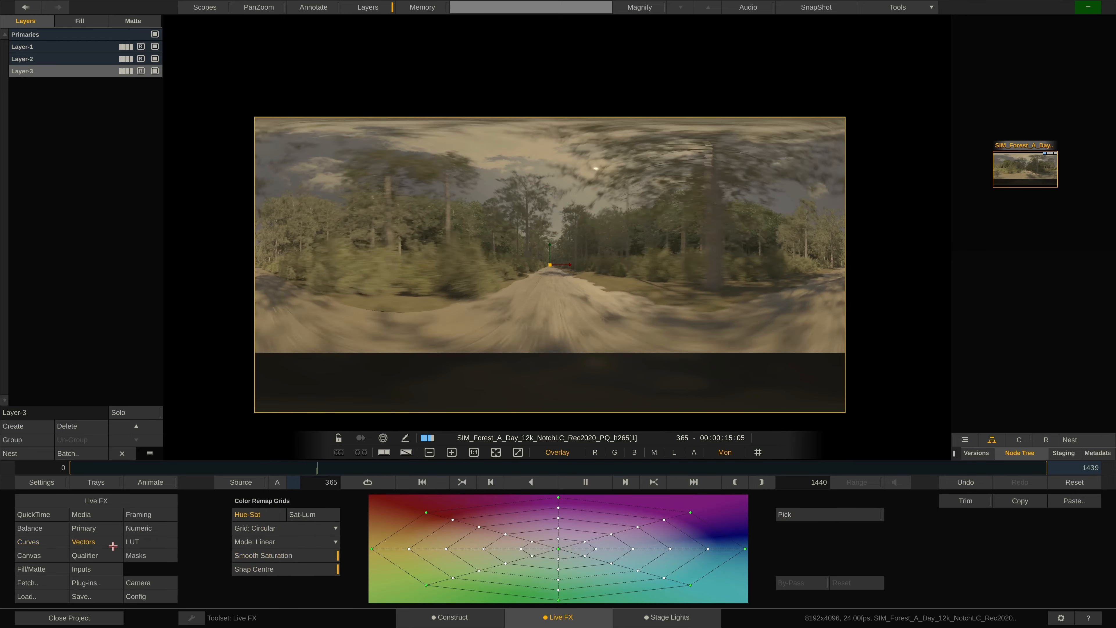
left_click(153, 546)
left_click(45, 557)
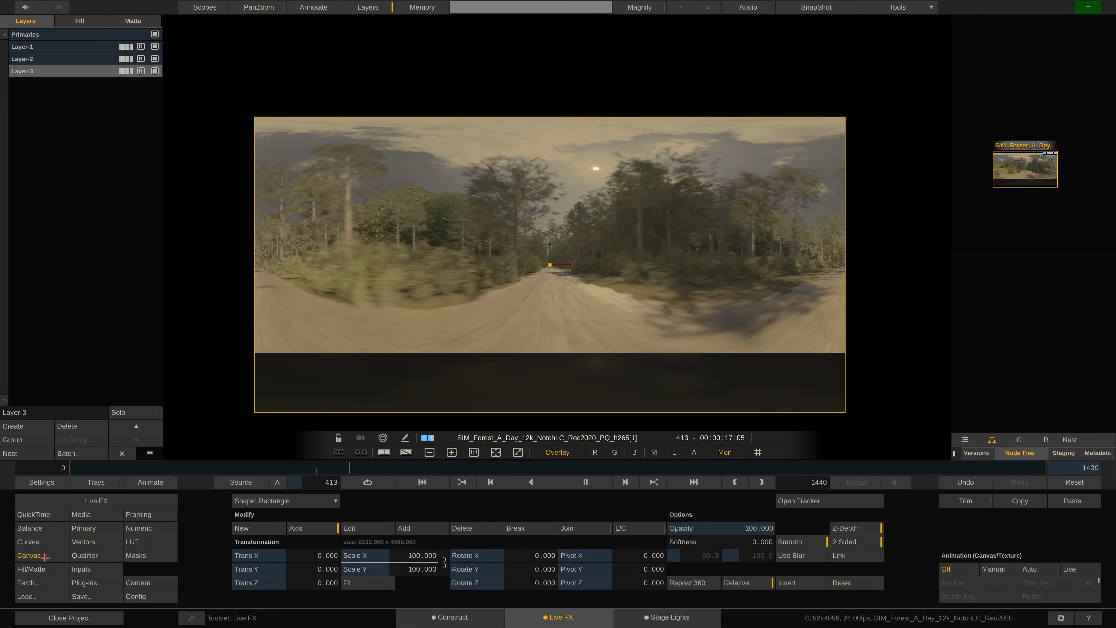
left_click(107, 561)
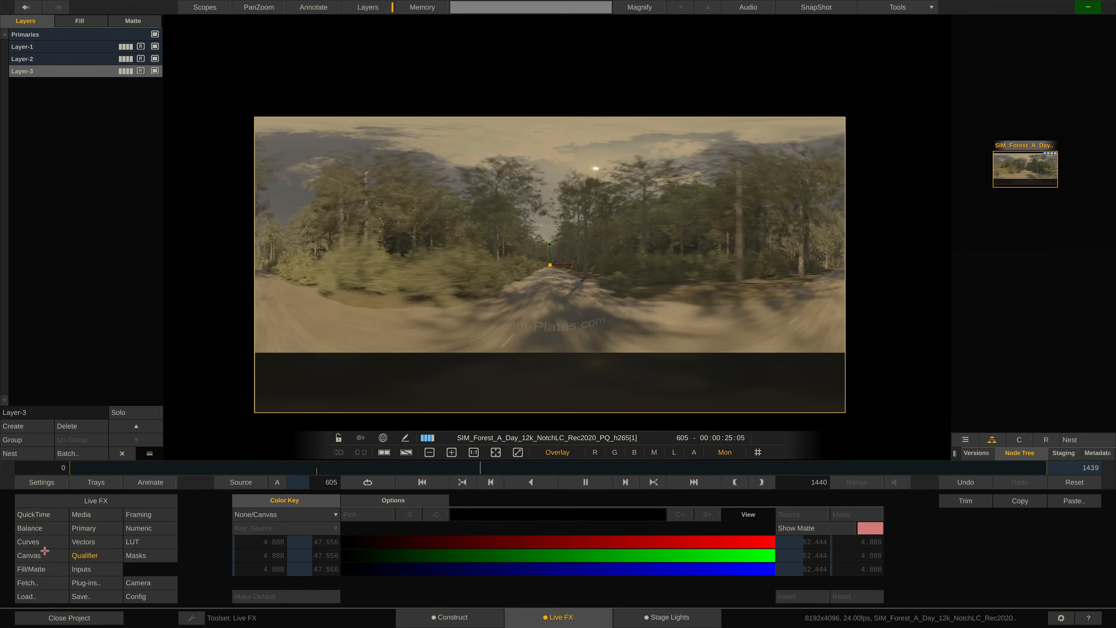
left_click(84, 528)
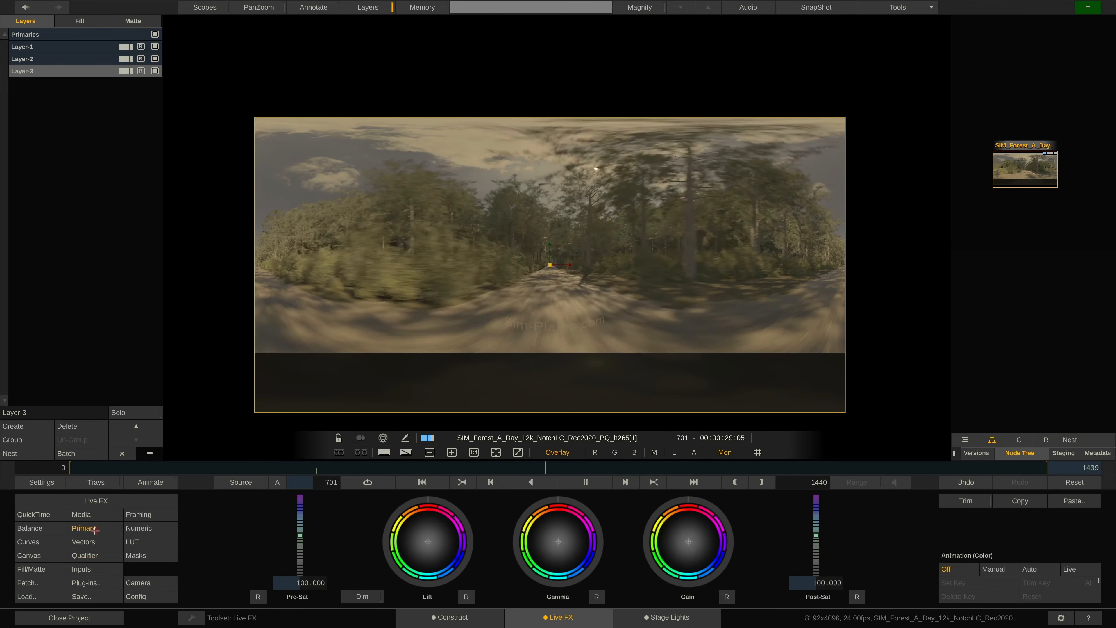
Fetch the SIM_Desert_Night clip from Timeline 1 as Layer-3's fill and review the layer's Matte and Fill settings
left_click(44, 569)
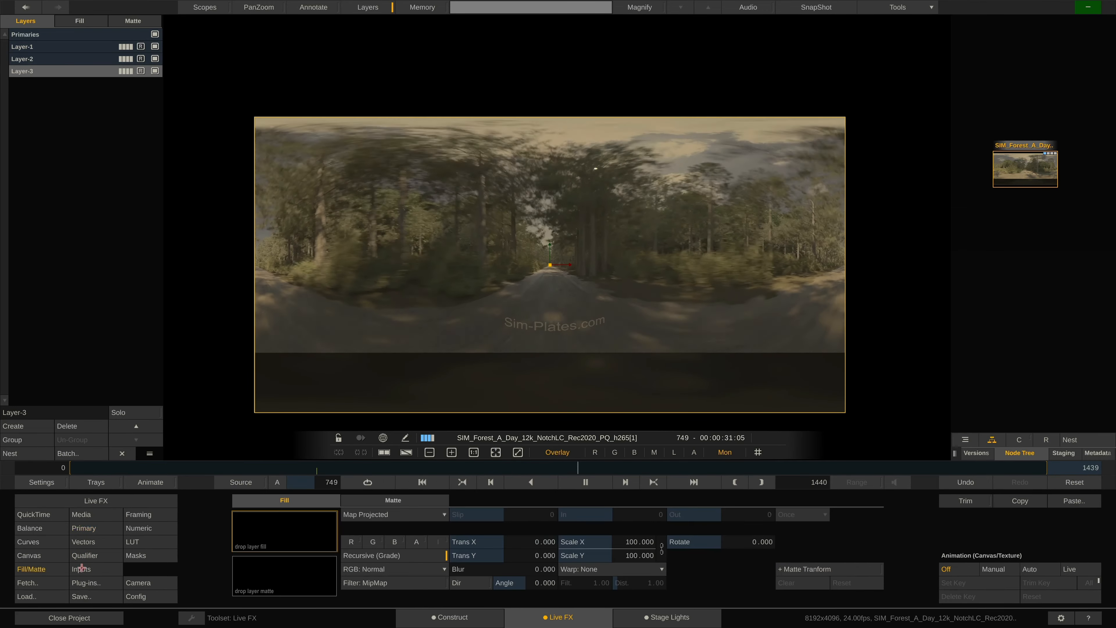
left_click(276, 579)
left_click(282, 536)
left_click(279, 573)
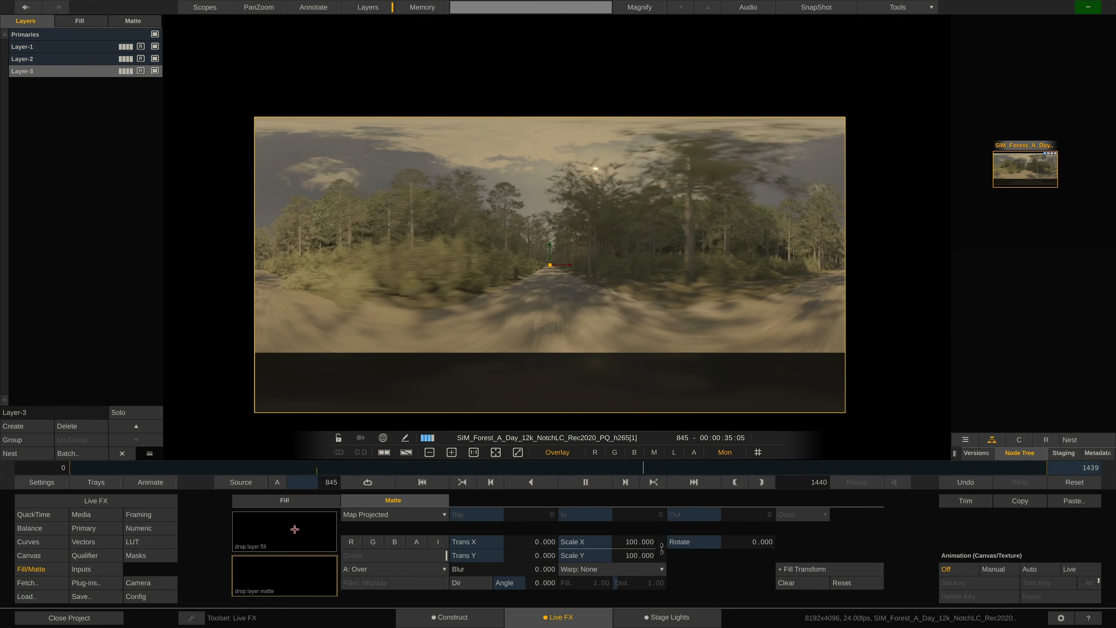
left_click(294, 529)
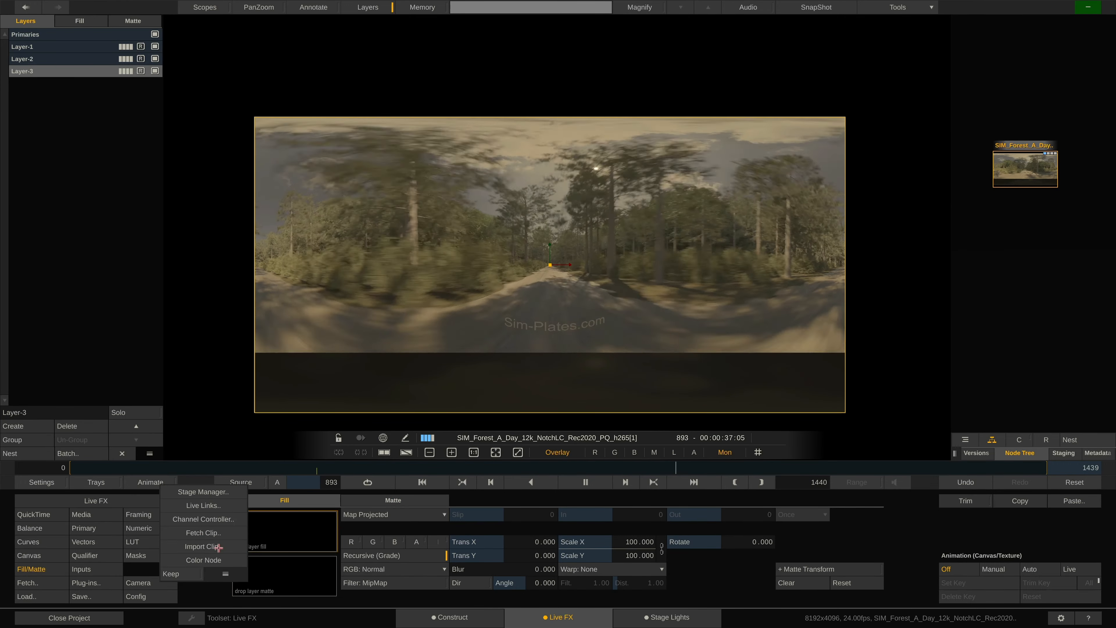
left_click(232, 533)
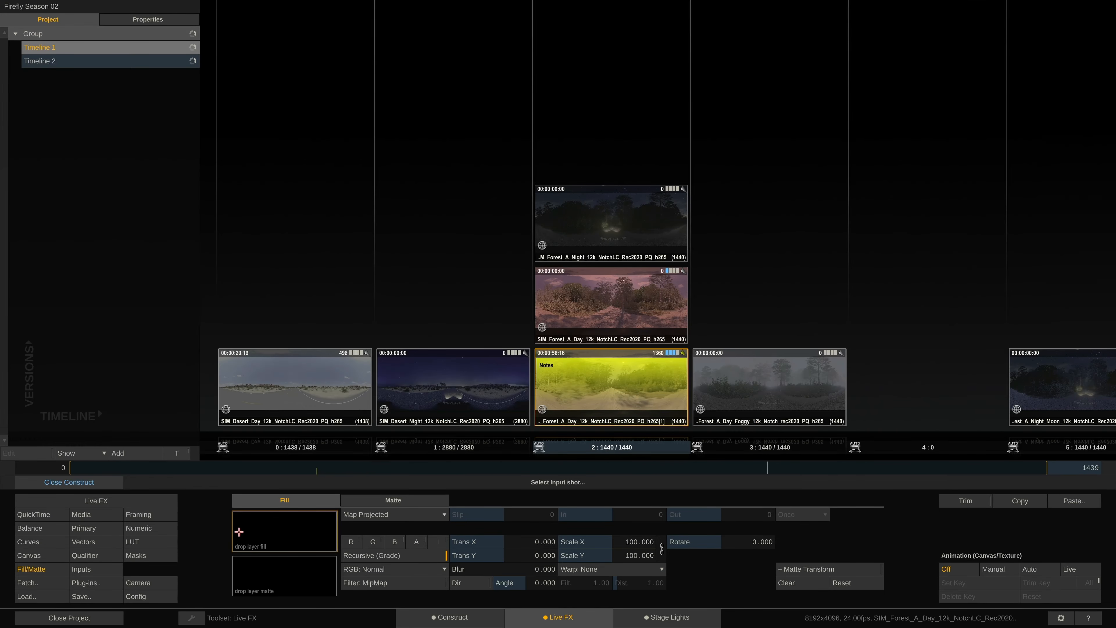
left_click_drag(461, 377, 283, 528)
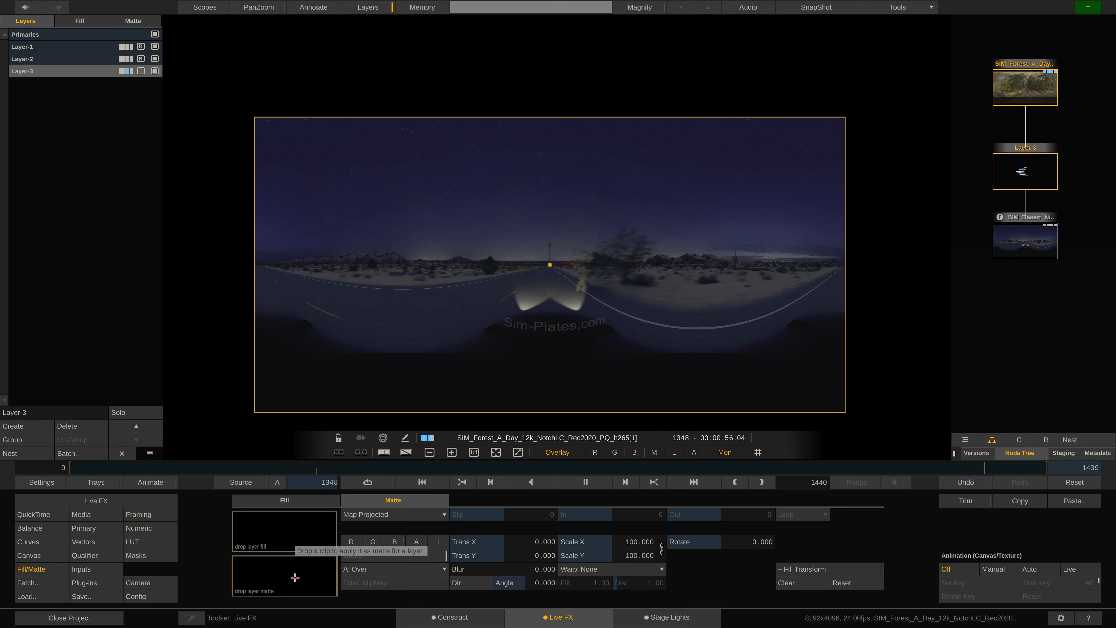
left_click(380, 501)
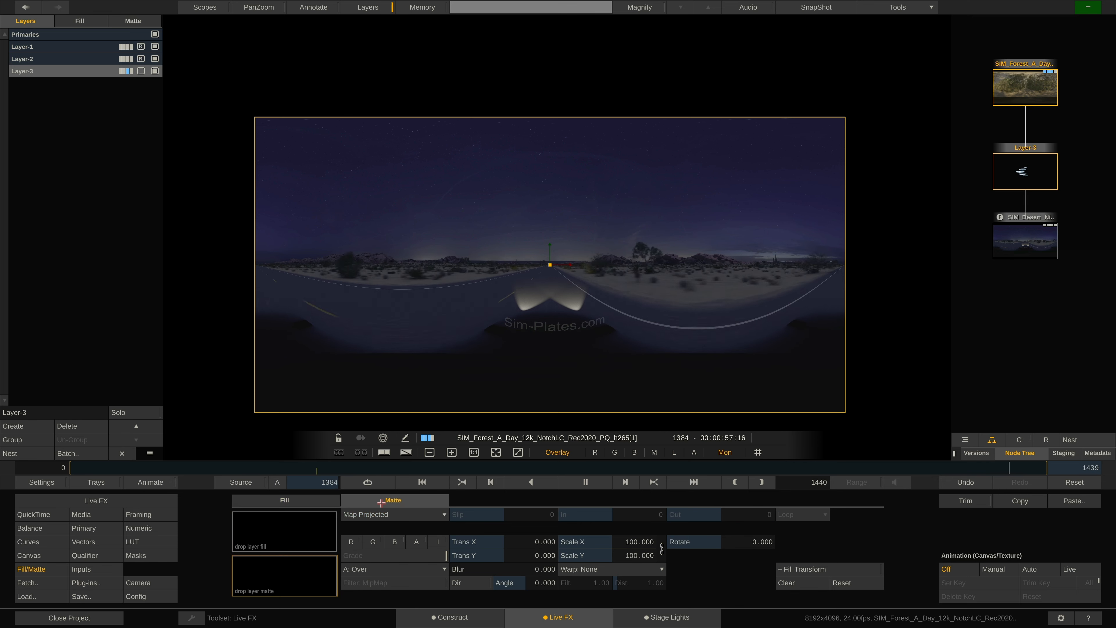
left_click(313, 502)
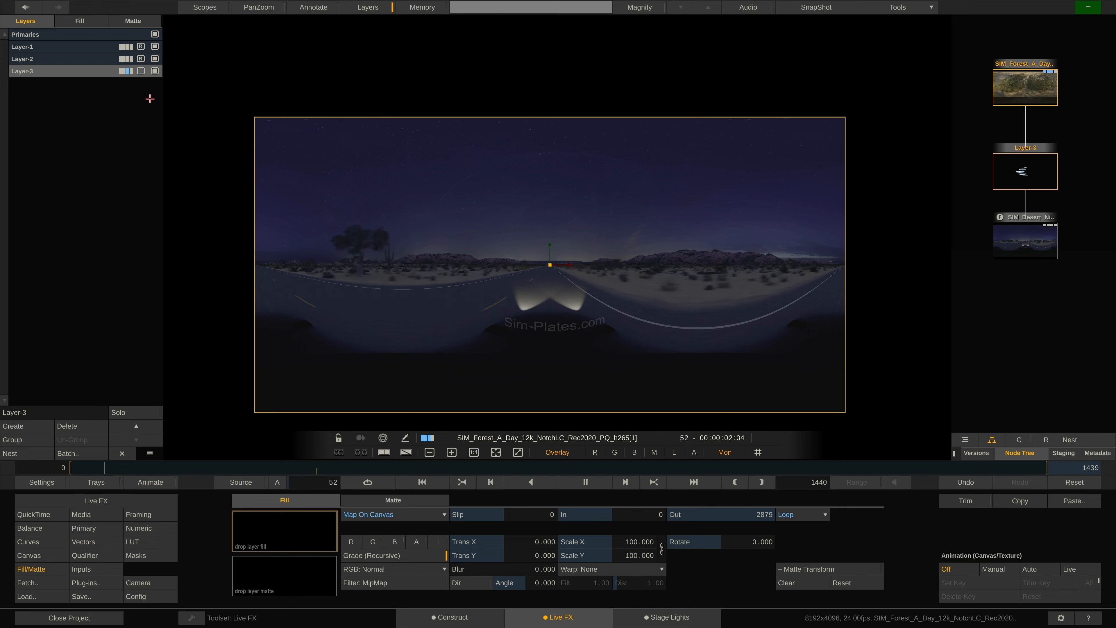
Toggle Layer-3 off and on to compare the image with and without the desert fill
left_click(154, 73)
left_click(154, 72)
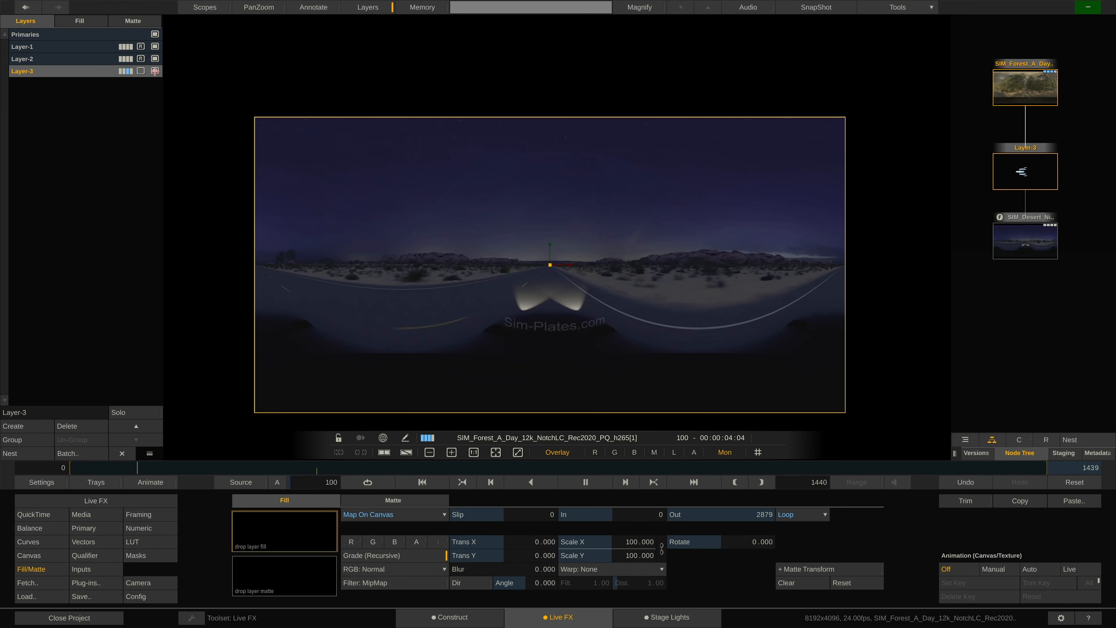
left_click(154, 72)
left_click(155, 72)
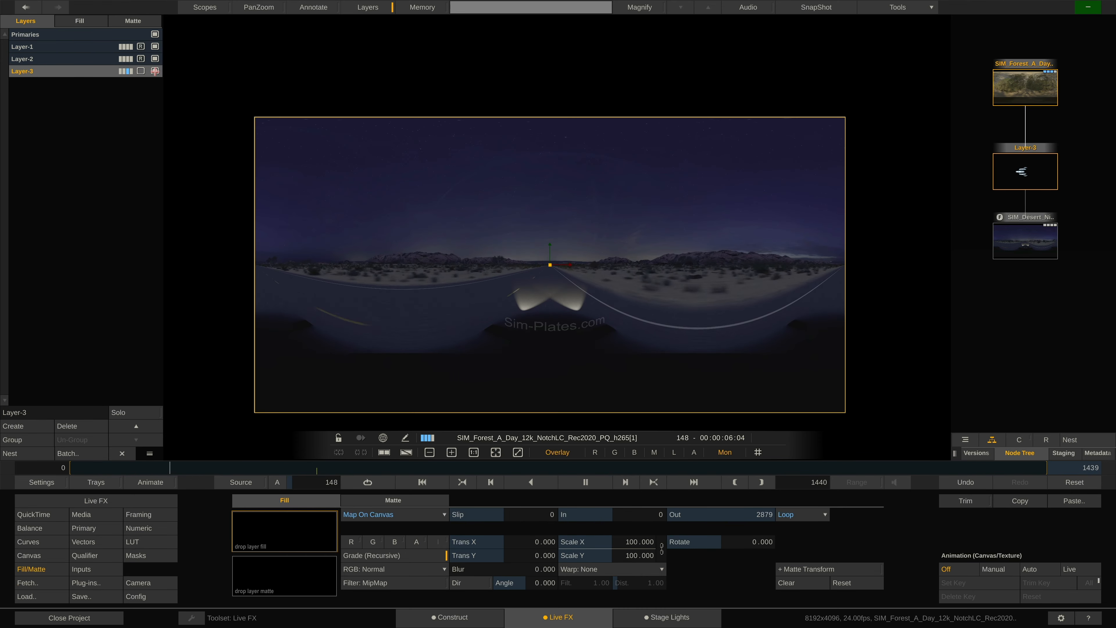
Shrink Layer-3's canvas to about 40% in the plate's lower-right corner, and scale its fill to about 100.37%
left_click(44, 555)
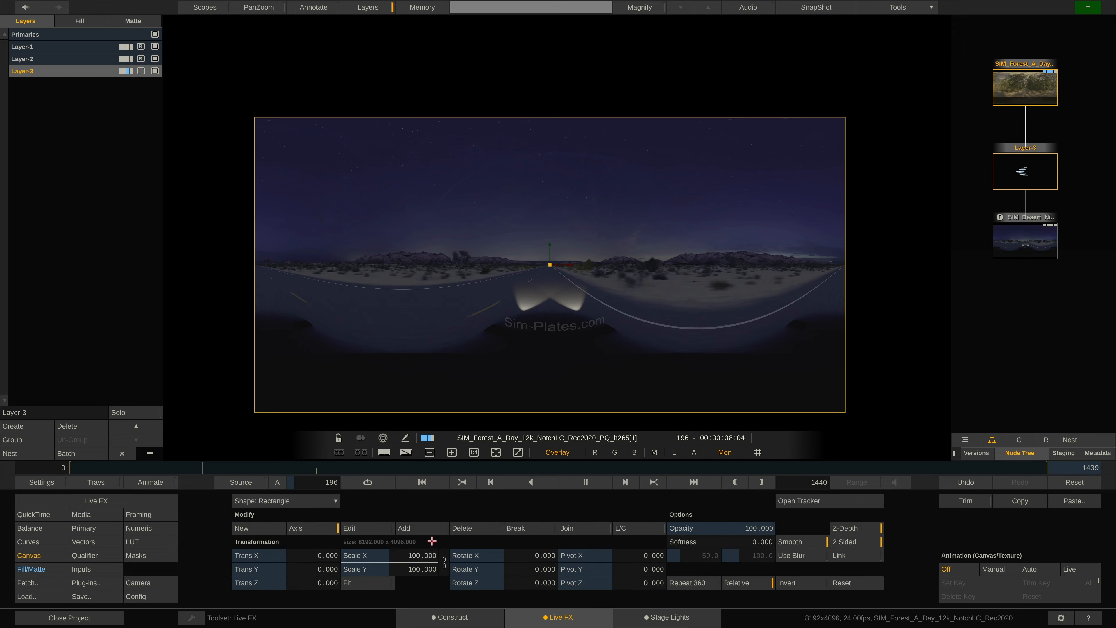
mouse_move(414, 555)
left_mouse_down()
mouse_move(420, 567)
mouse_move(417, 552)
left_mouse_up()
left_click_drag(504, 267, 680, 355)
left_click(30, 569)
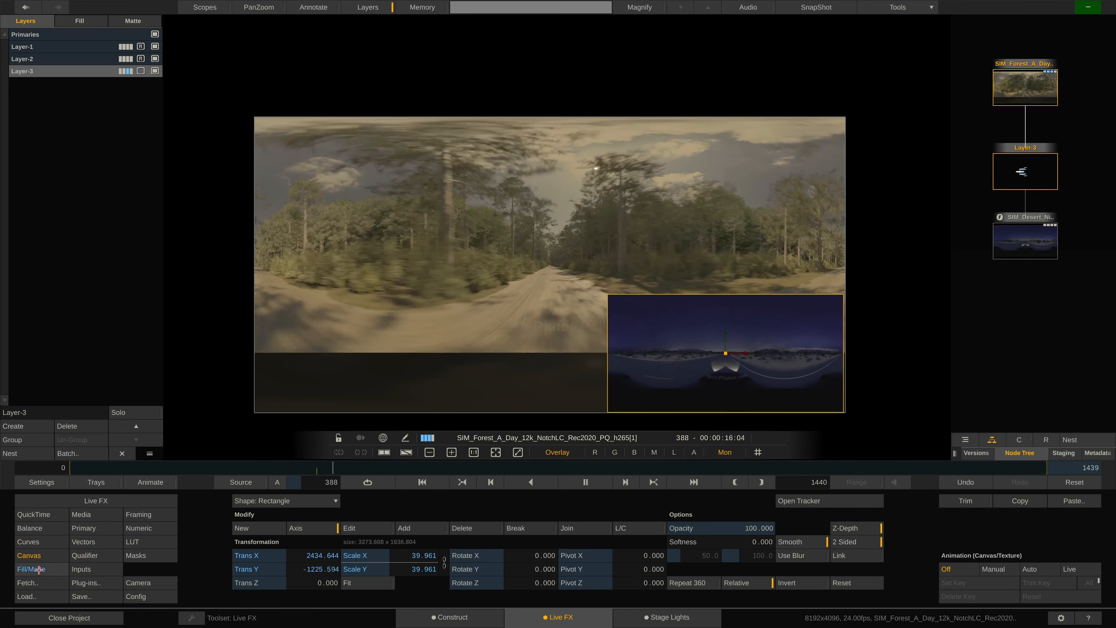
left_click_drag(638, 545, 805, 543)
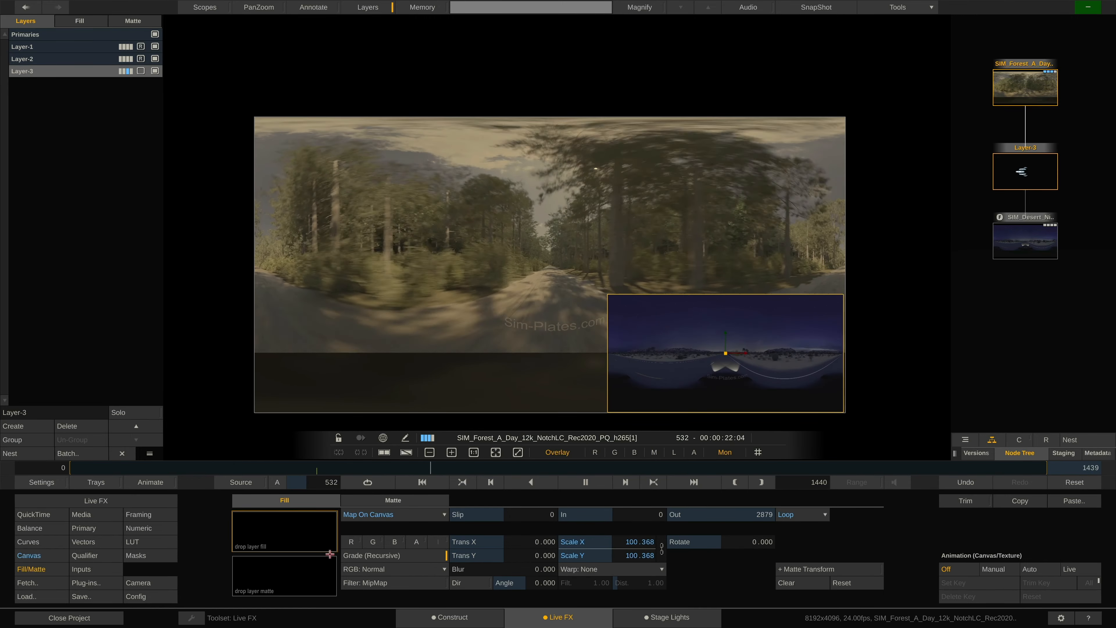
Try the Screen blend mode on Layer-3's fill and return it to Normal
left_click(366, 568)
left_click(347, 578)
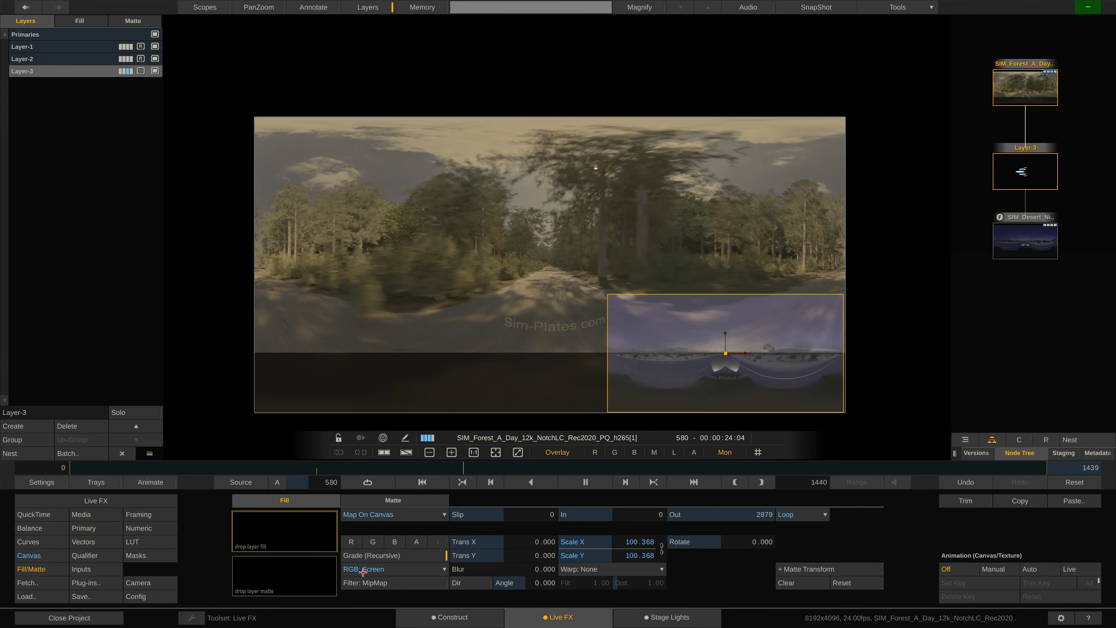
left_click(363, 569)
left_click(345, 517)
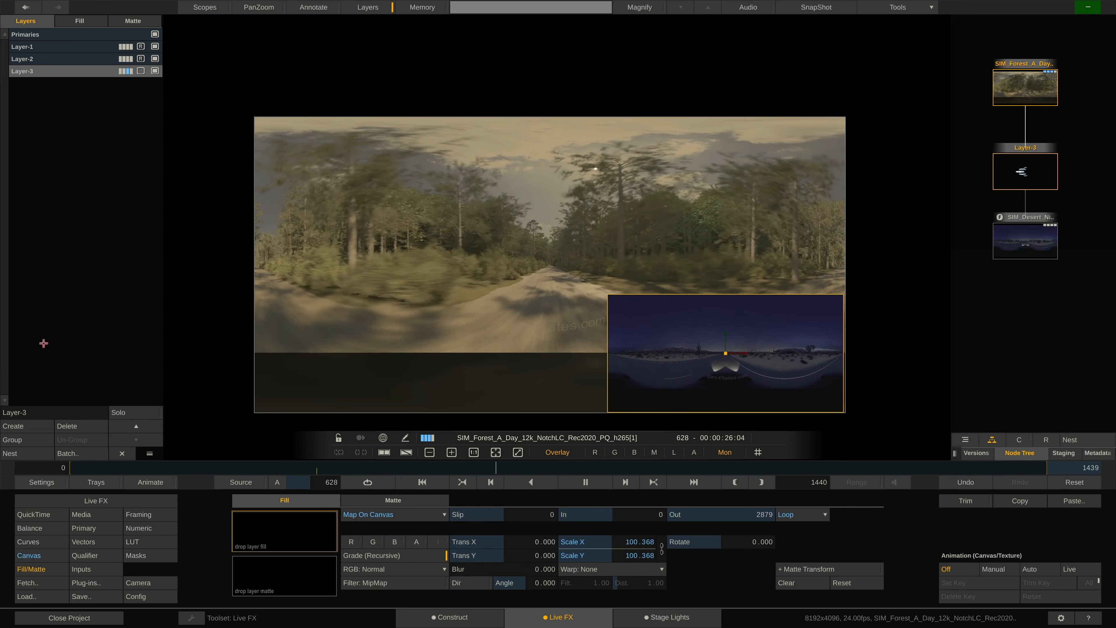
Create a fourth layer on the forest clip and browse the Matchbox shaders available as plug-ins for it
left_click(21, 427)
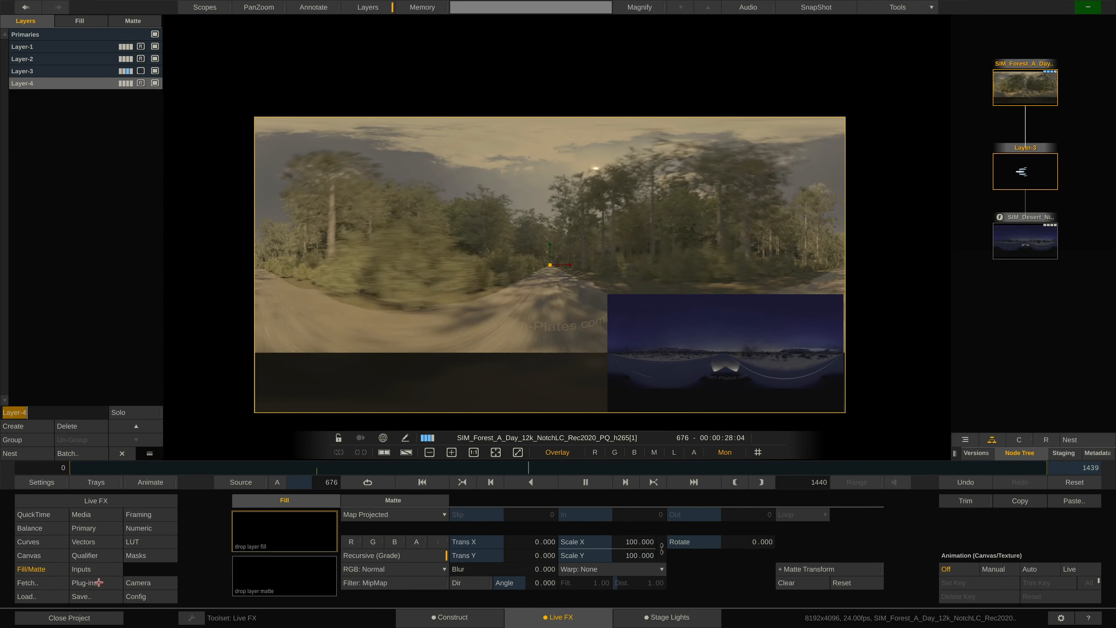
left_click(86, 583)
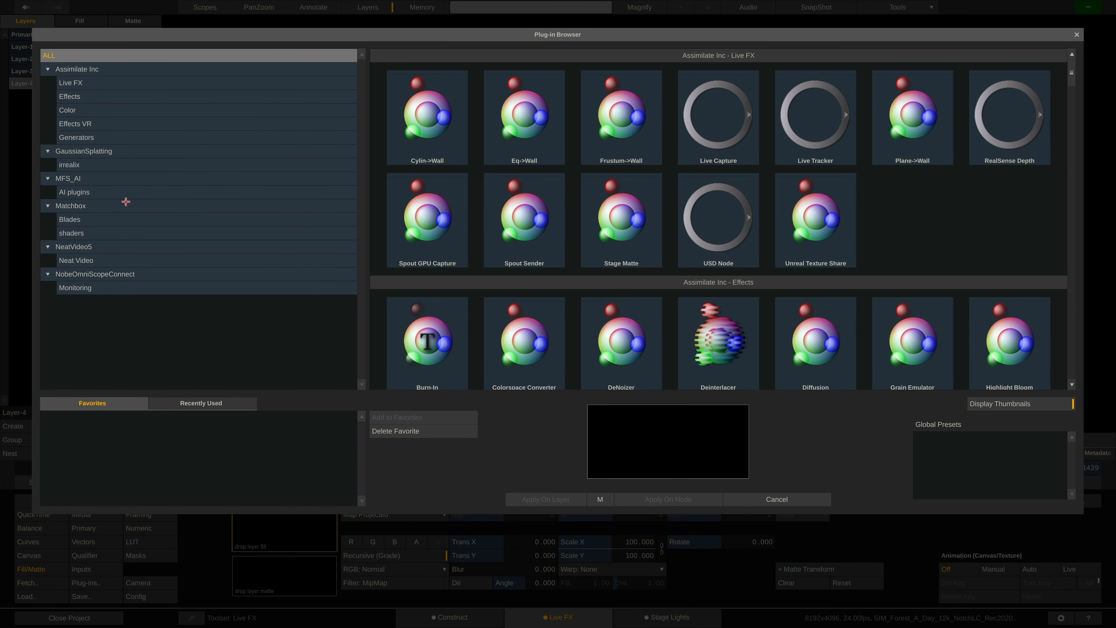
left_click(102, 221)
left_click(101, 233)
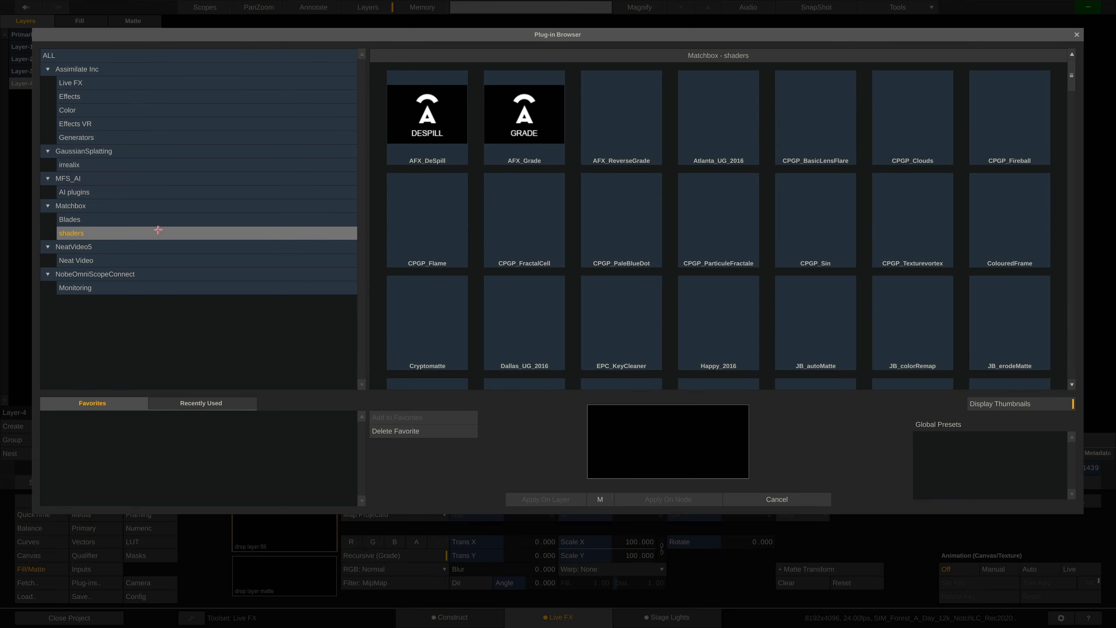
scroll(668, 292, "down", 5)
scroll(667, 292, "down", 5)
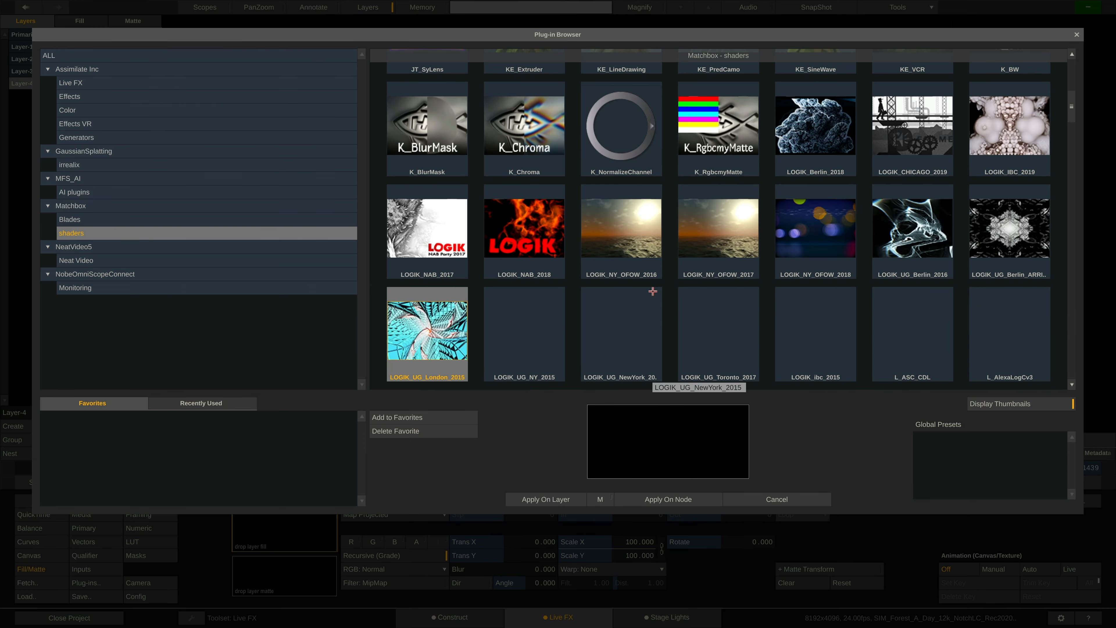
scroll(652, 291, "down", 10)
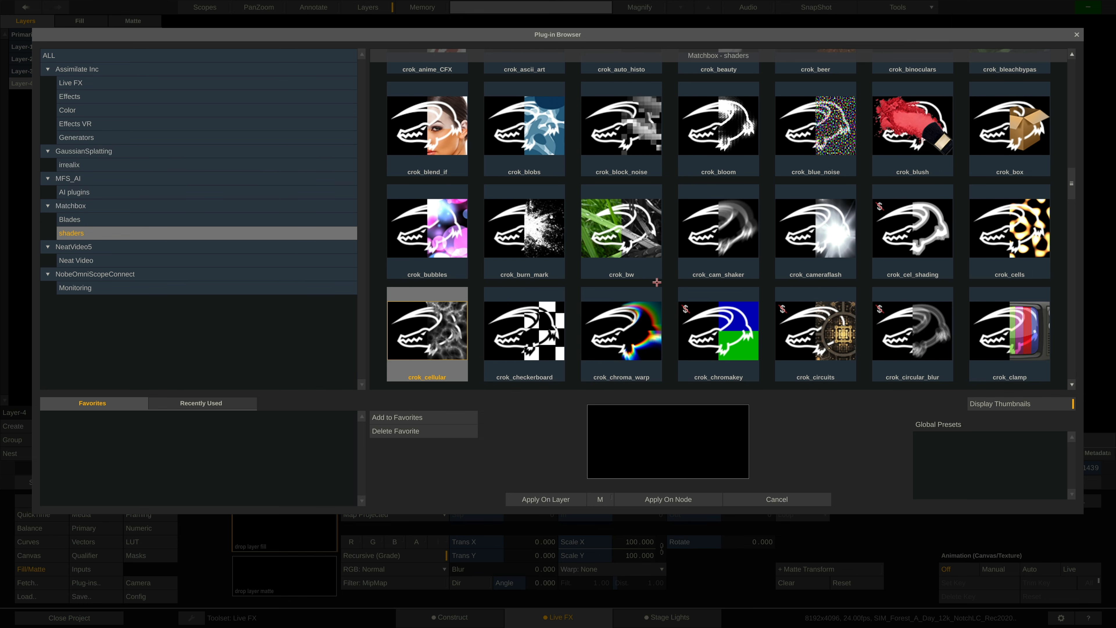
Apply the crok_chroma_warp shader to Layer-4 and set its chromatic aberration amount to 2.79
left_click(620, 323)
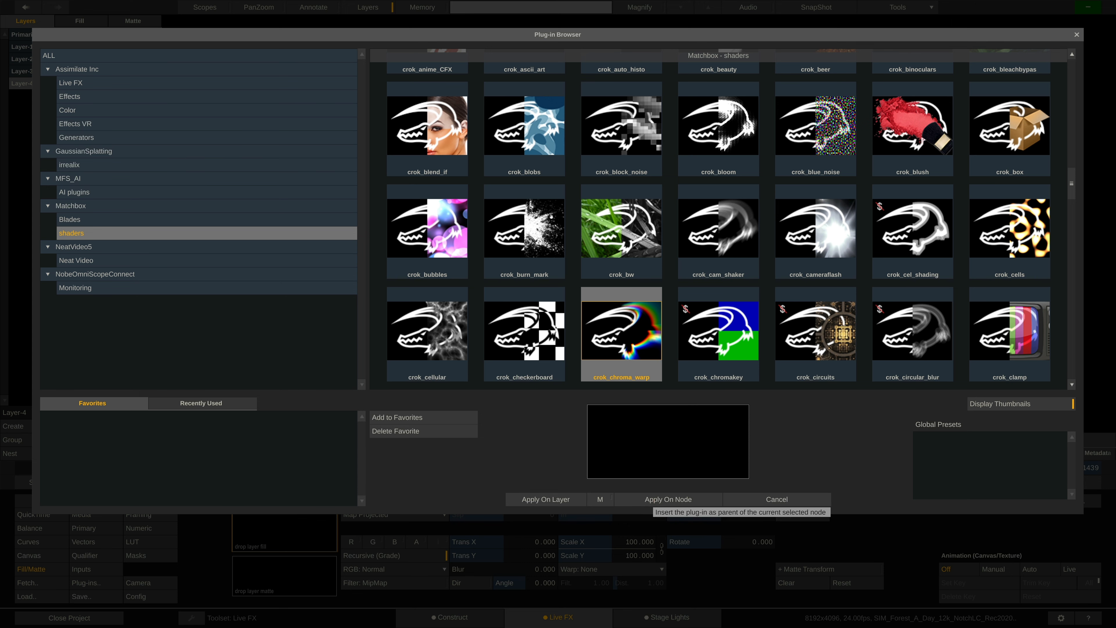
left_click(528, 499)
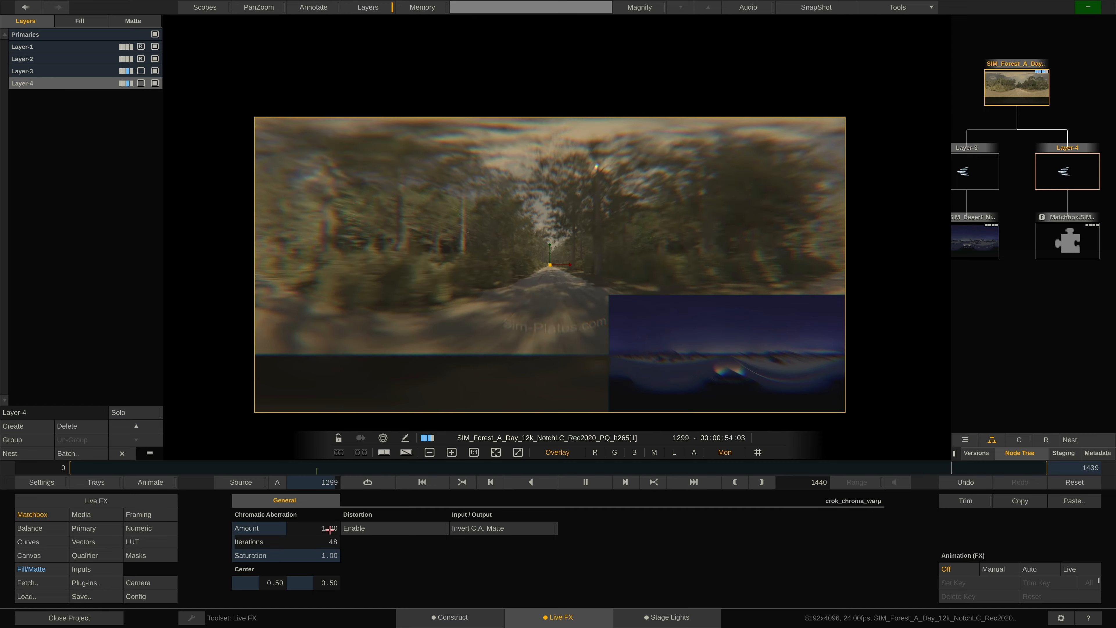
left_click_drag(329, 530, 374, 539)
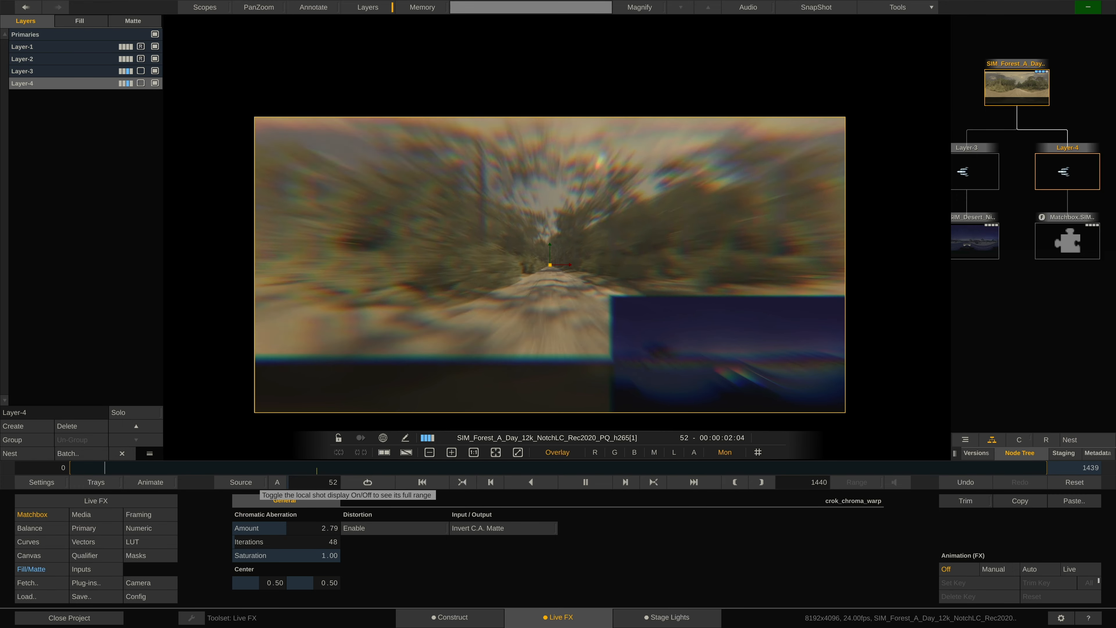
Compare the source range options of the Primaries with the controls offered for Layer-4 and Layer-2
left_click(92, 34)
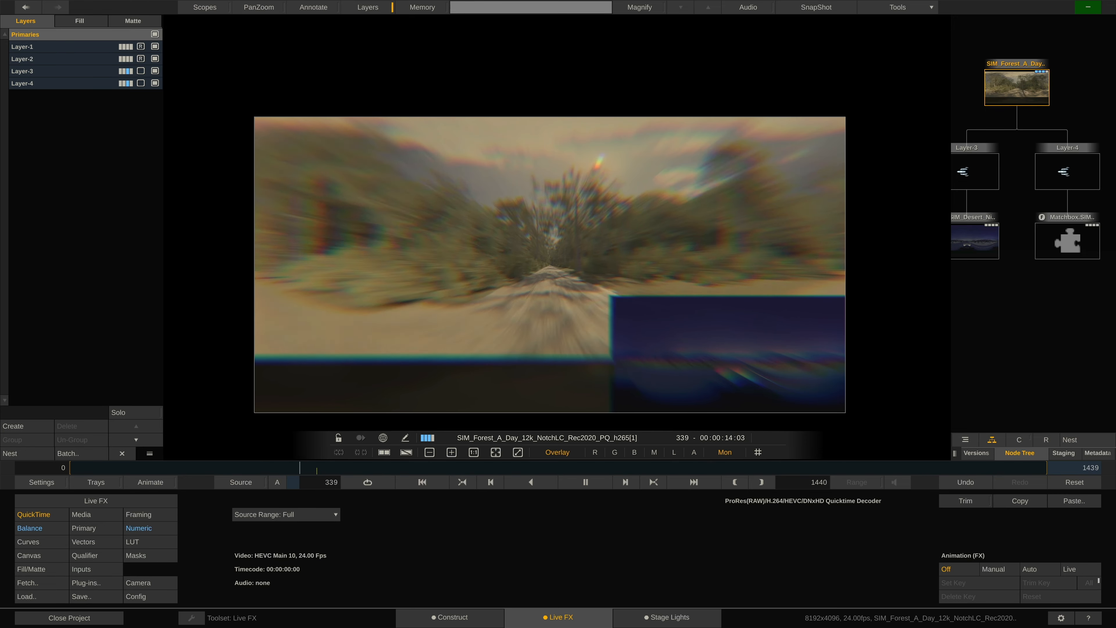
left_click(325, 515)
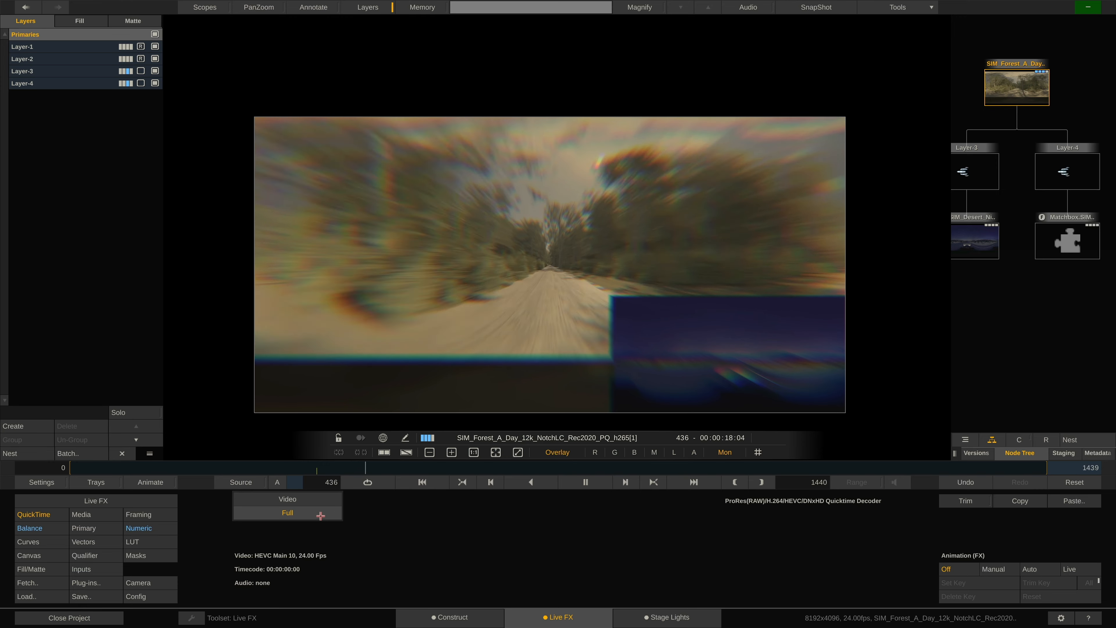
left_click(398, 518)
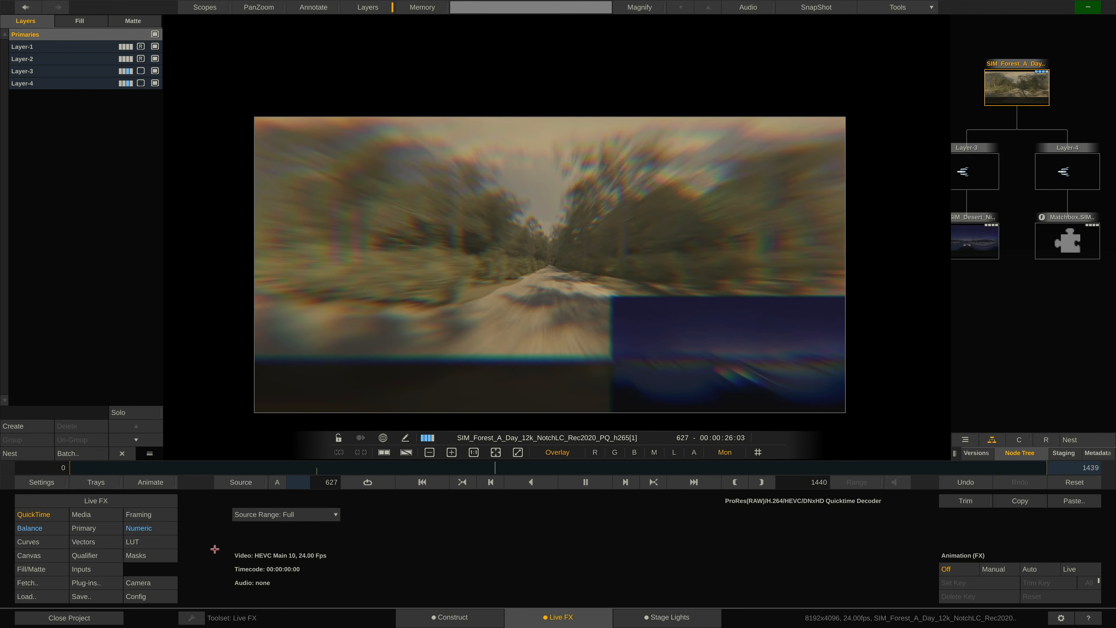
left_click(75, 85)
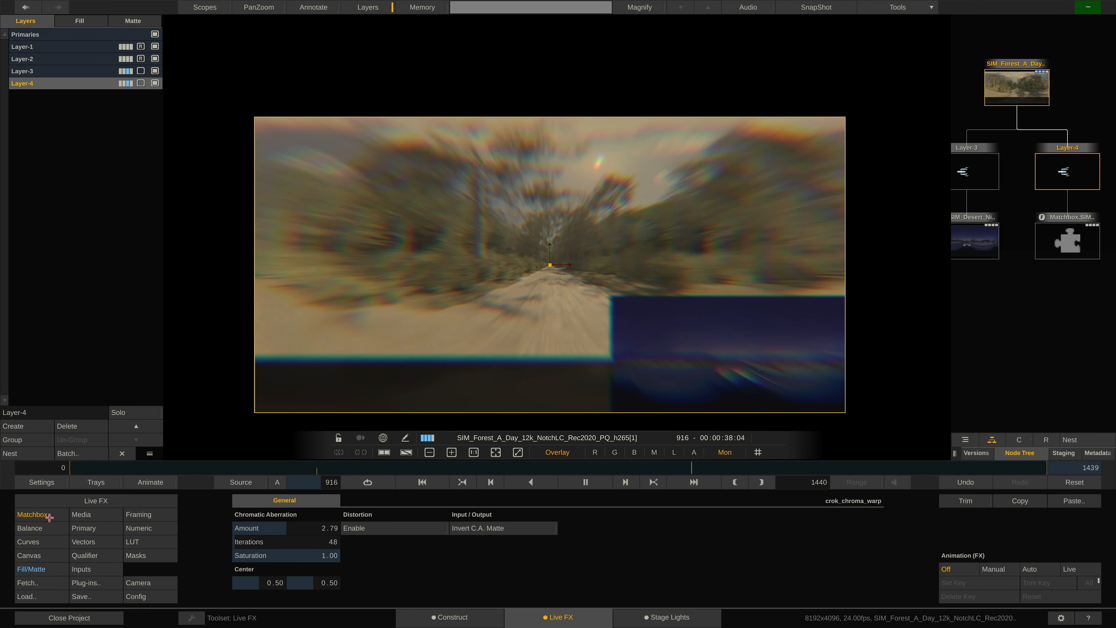
left_click(72, 62)
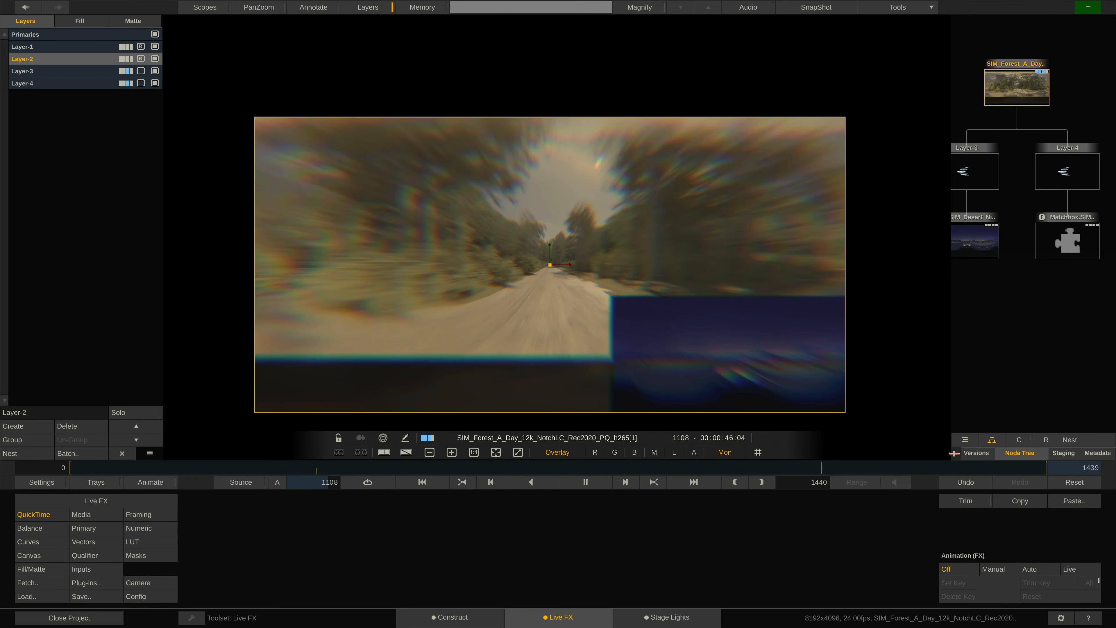
Widen the node tree area to show both layer branches, and examine the forest clip, Layer-3 and Layer-4 nodes
left_click_drag(954, 453, 876, 453)
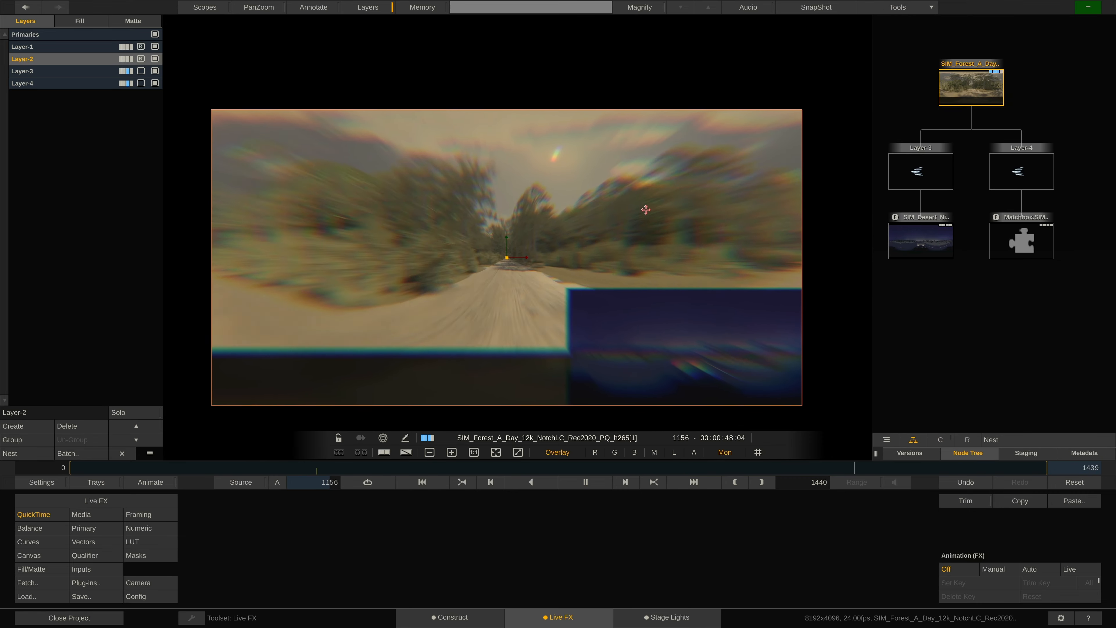
left_click_drag(646, 210, 623, 197)
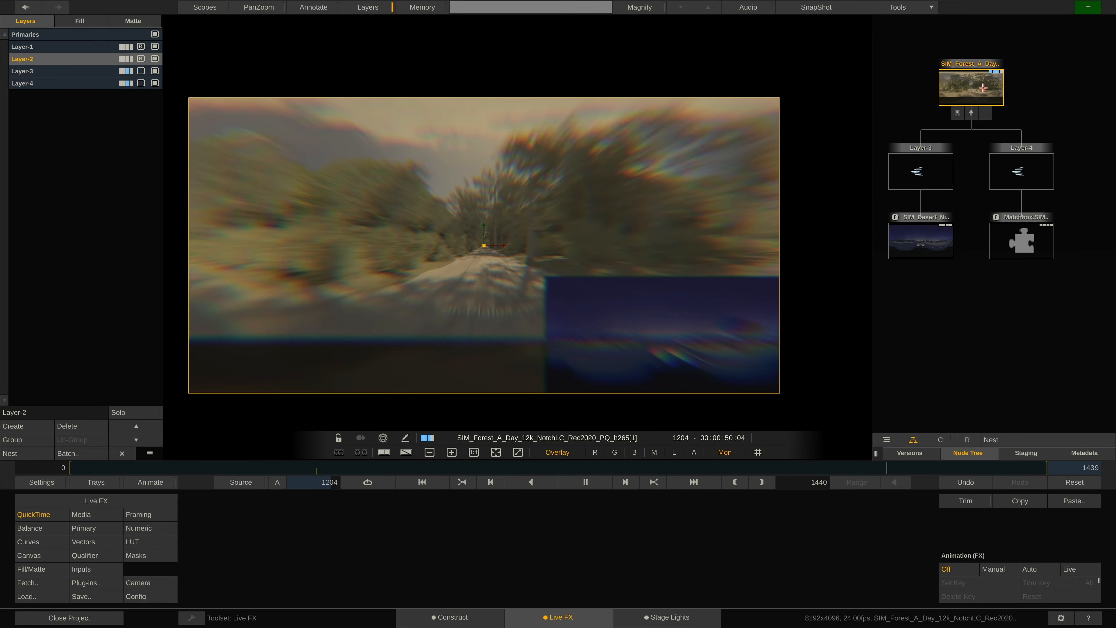
mouse_move(1016, 229)
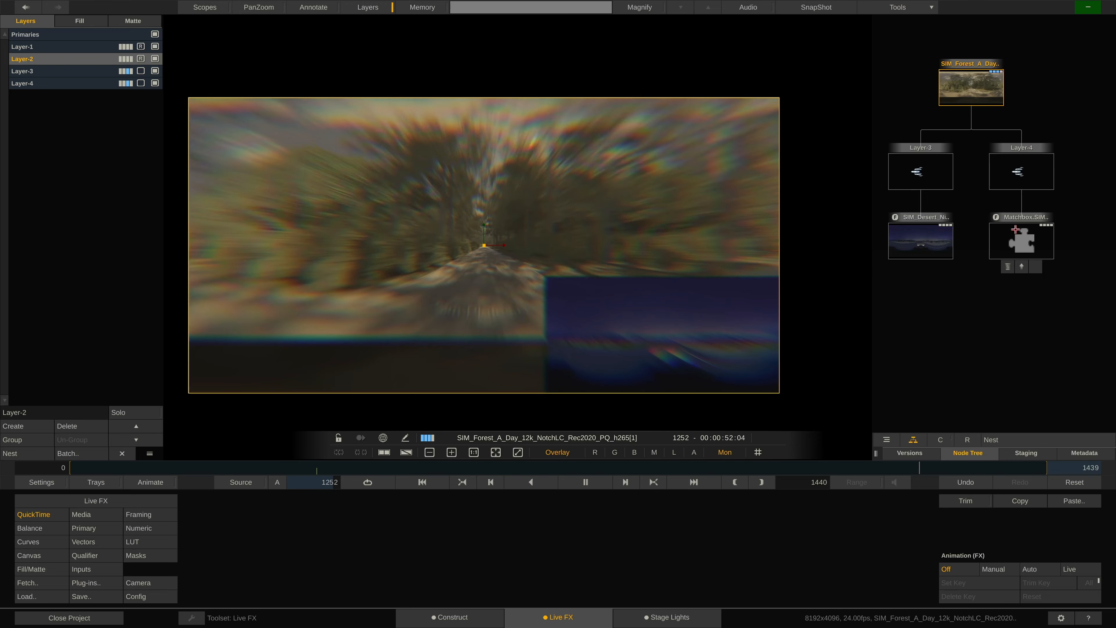
mouse_move(911, 229)
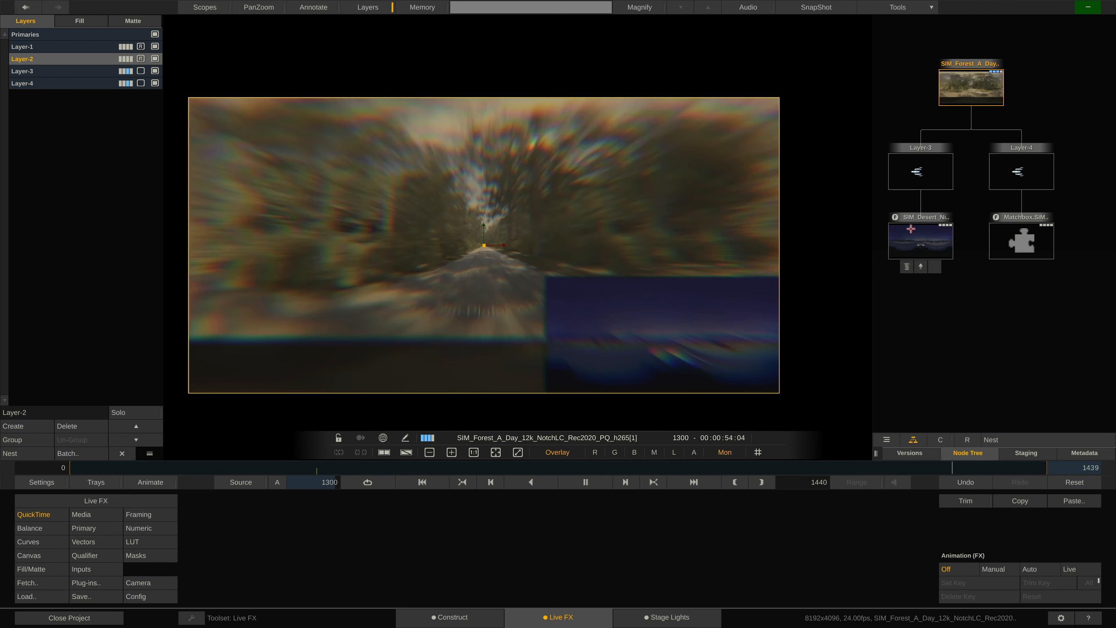
left_click(923, 167)
left_click(1019, 171)
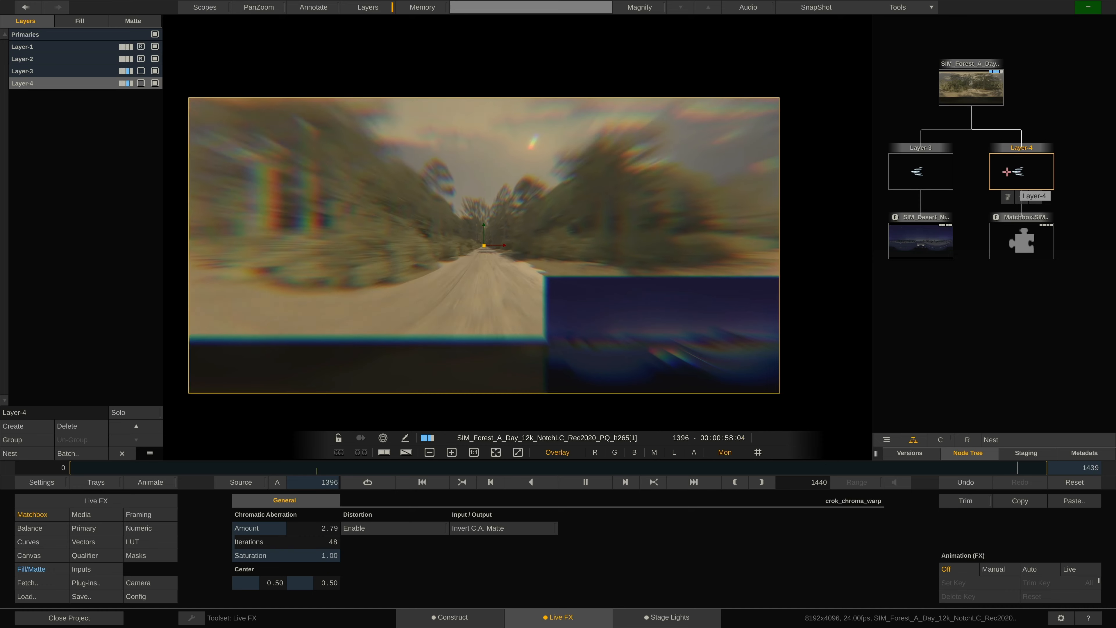
left_click(969, 100)
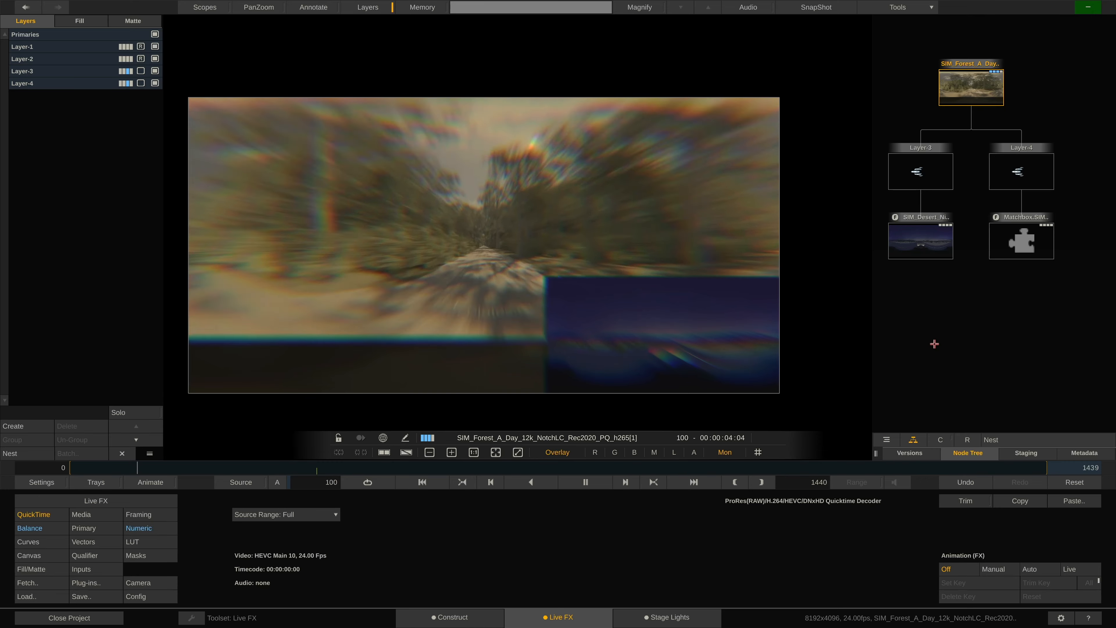
left_click_drag(962, 315, 1009, 324)
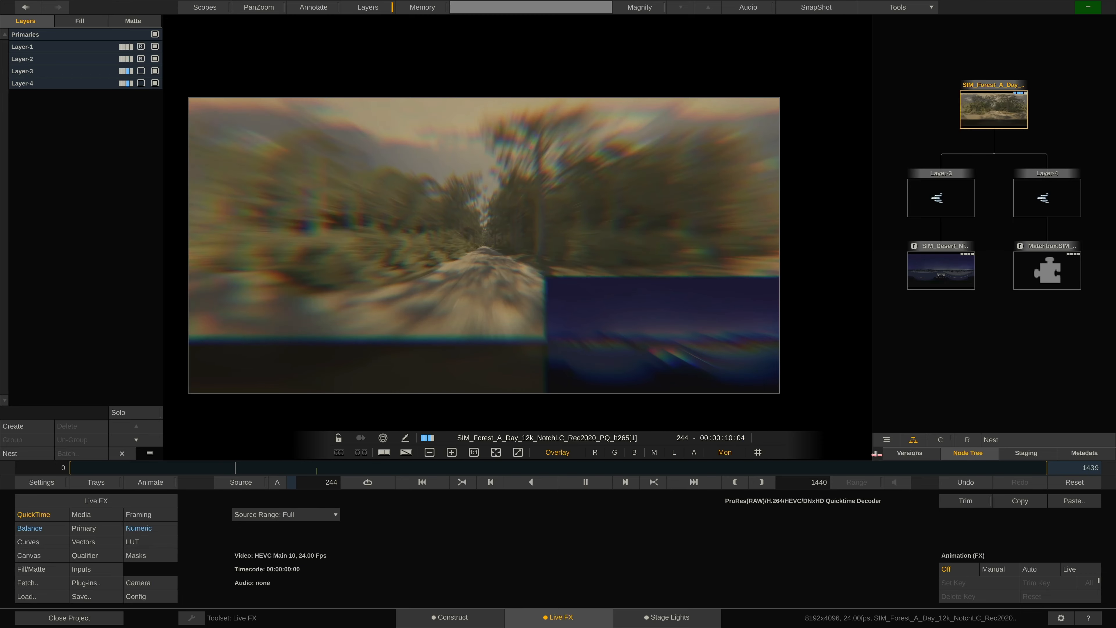
mouse_move(879, 455)
left_mouse_down()
mouse_move(834, 456)
mouse_move(901, 457)
mouse_move(828, 456)
mouse_move(887, 454)
left_mouse_up()
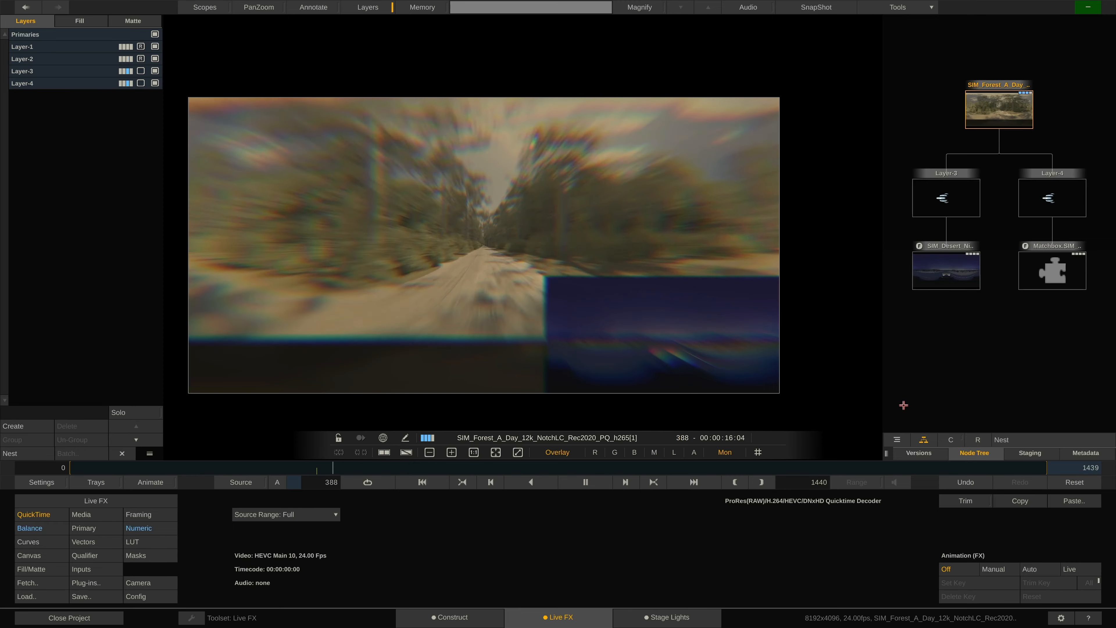
Examine how selecting Layer-2, Layer-3, Layer-4 and the forest clip corresponds between the node tree and the layer list
left_click(945, 202)
left_click(1051, 200)
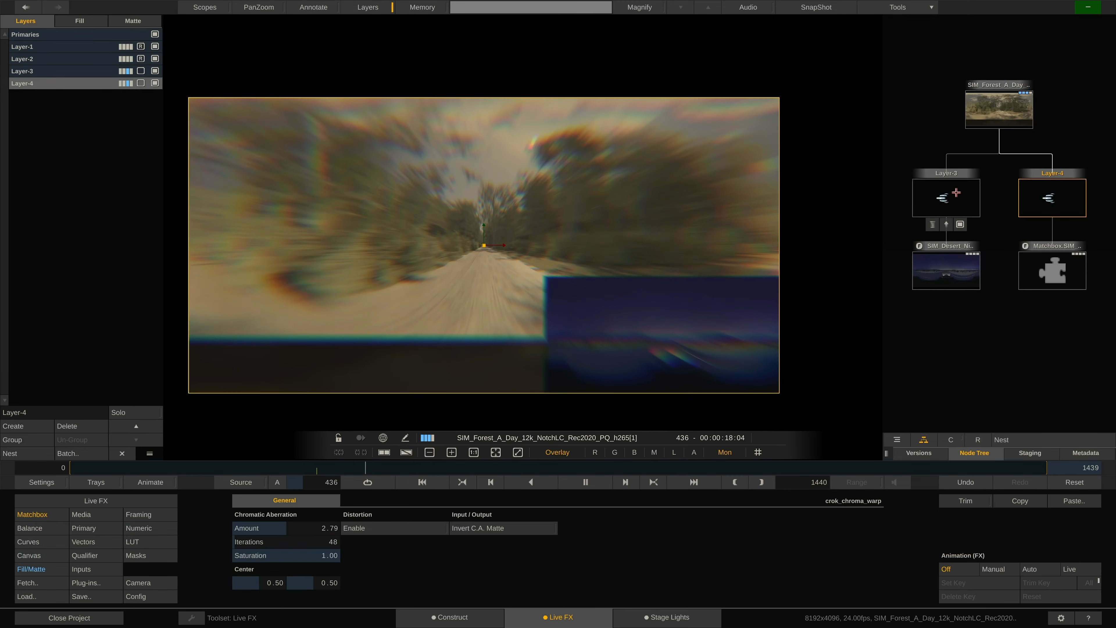
left_click(956, 192)
left_click(72, 59)
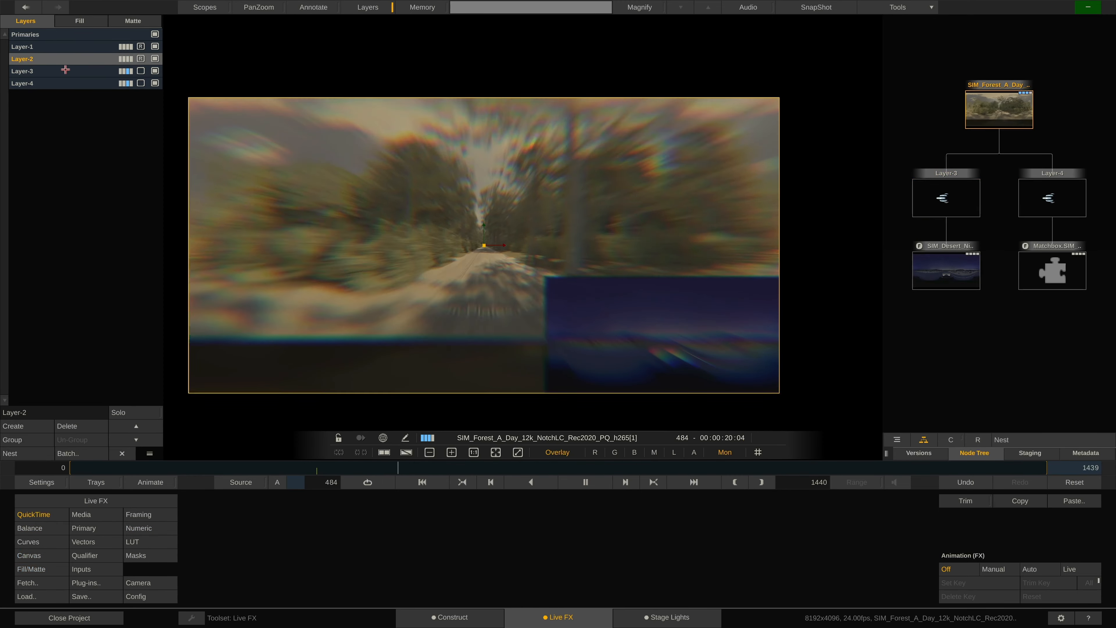
left_click(67, 71)
left_click(67, 83)
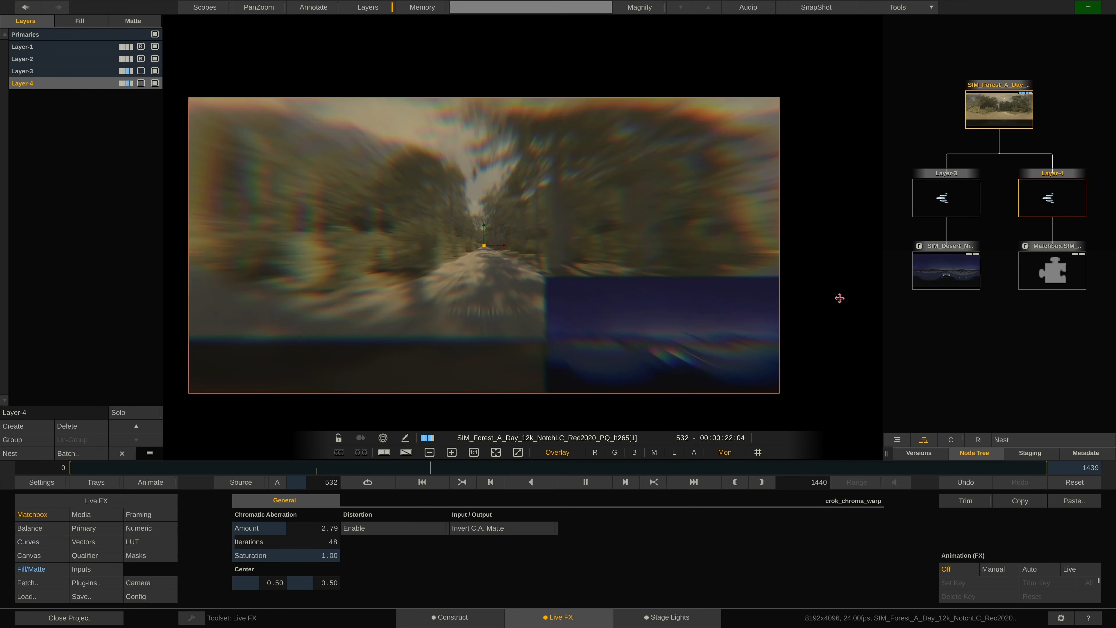
mouse_move(928, 285)
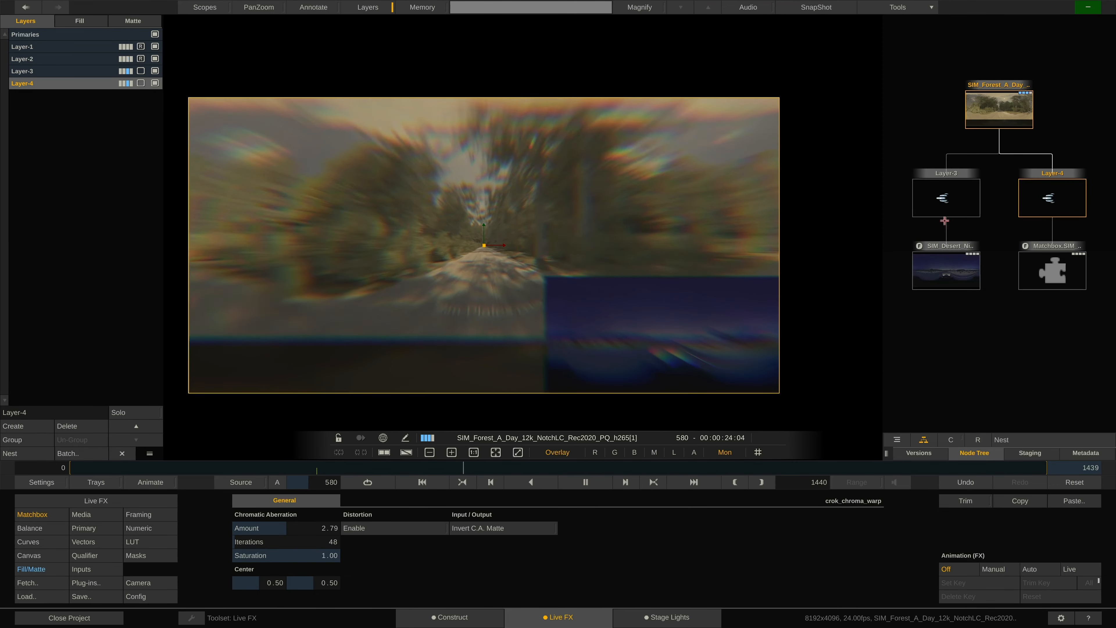
mouse_move(1006, 108)
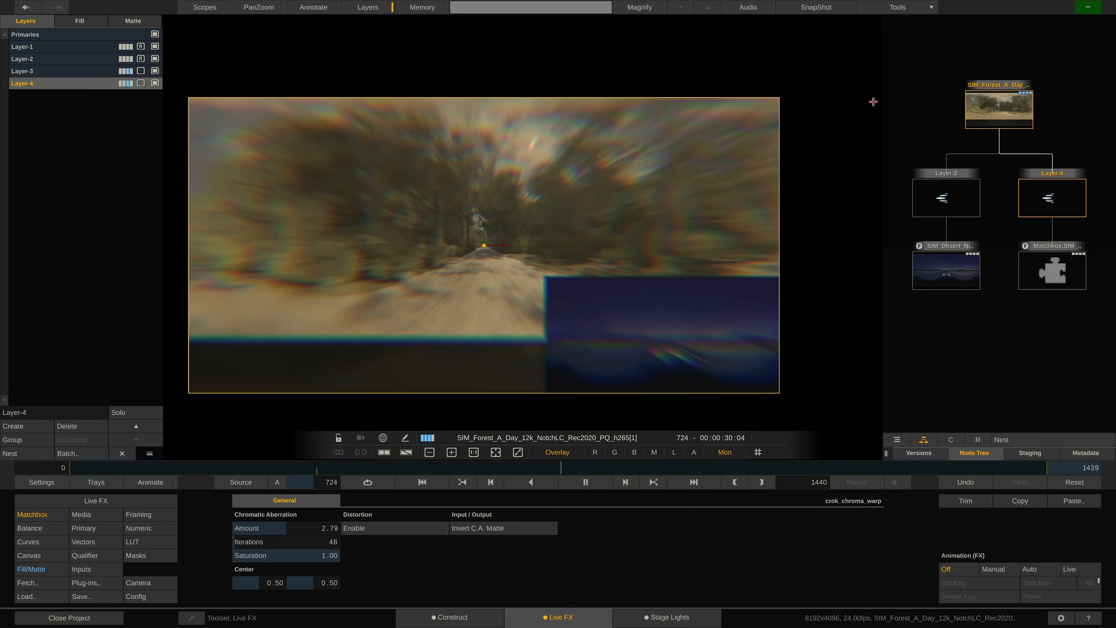
left_click(1000, 113)
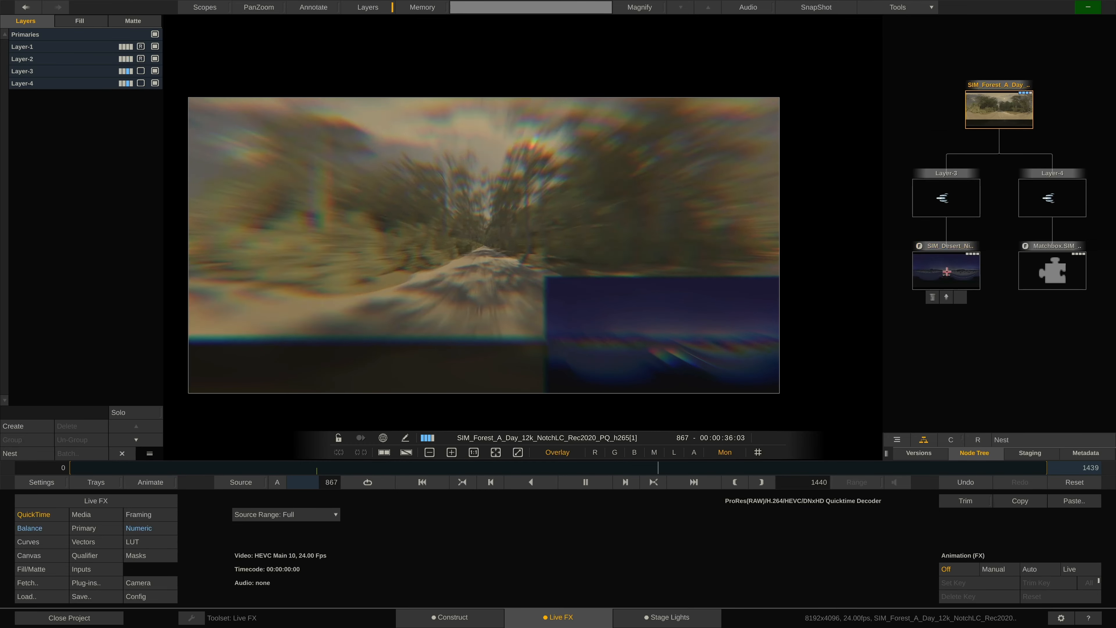
Select the SIM_Desert_Night fill node beneath Layer-3 and create a layer on it
left_click(949, 282)
left_click(27, 425)
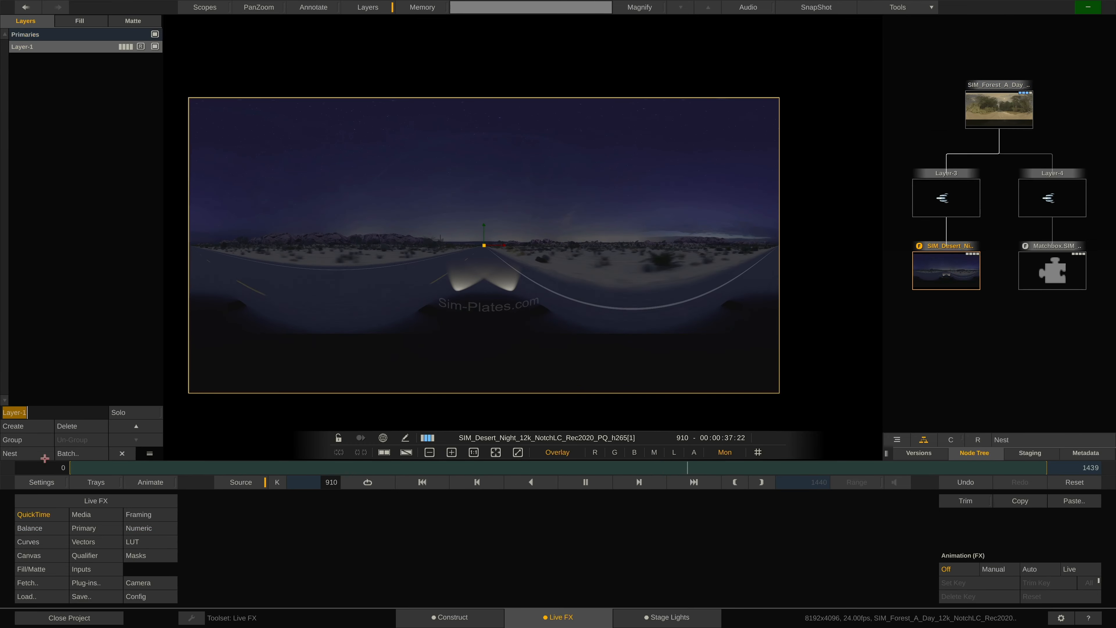
Raise the red offset of Layer-1 on the SIM_Desert_Night fill node to about 17
left_click(43, 532)
left_click_drag(276, 549, 278, 540)
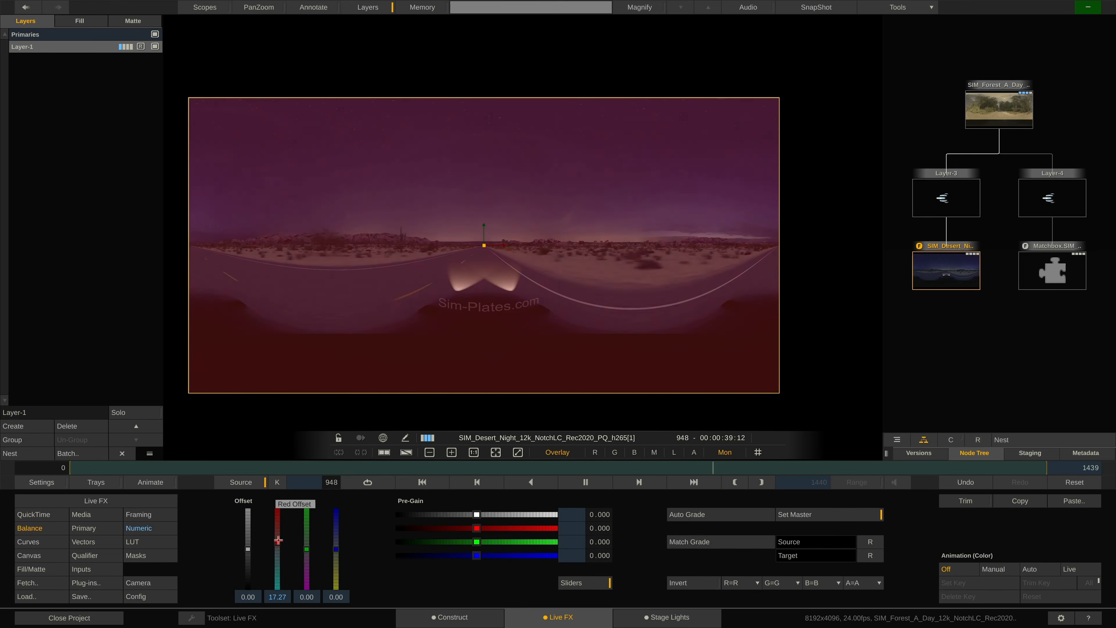
Select the forest clip node and collapse and re-expand the layer branches beneath it
left_click(987, 107)
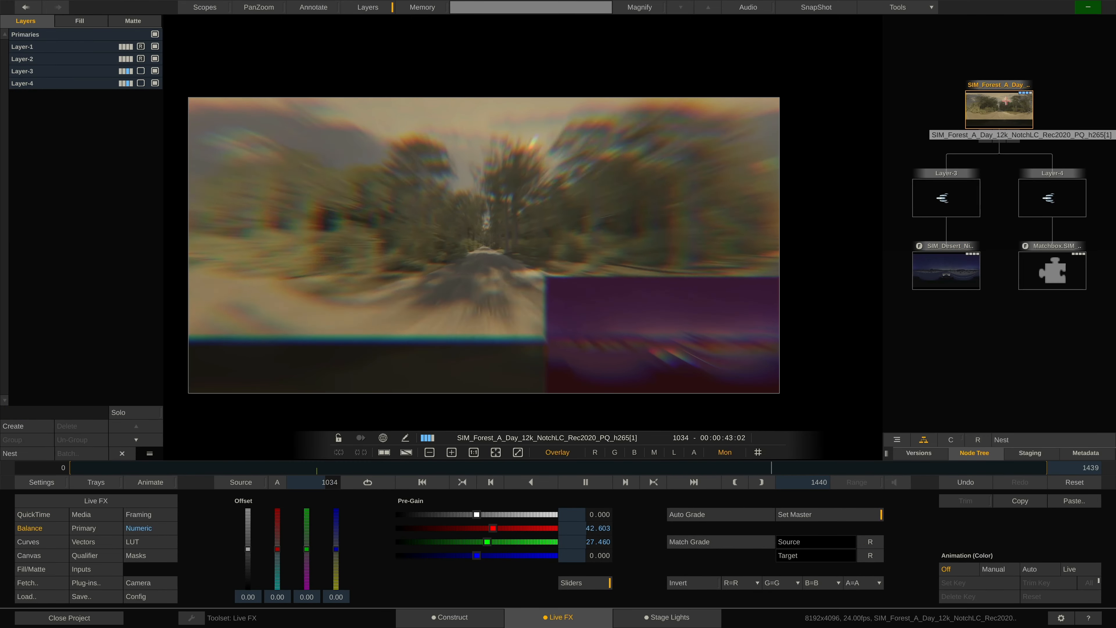
left_click(1000, 139)
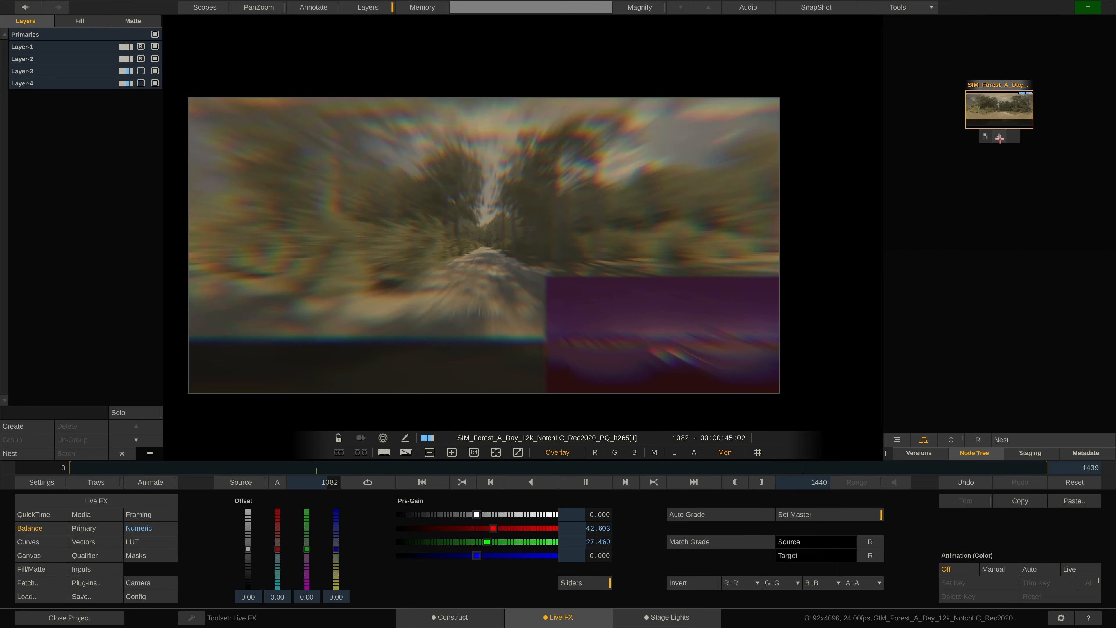
left_click(1000, 137)
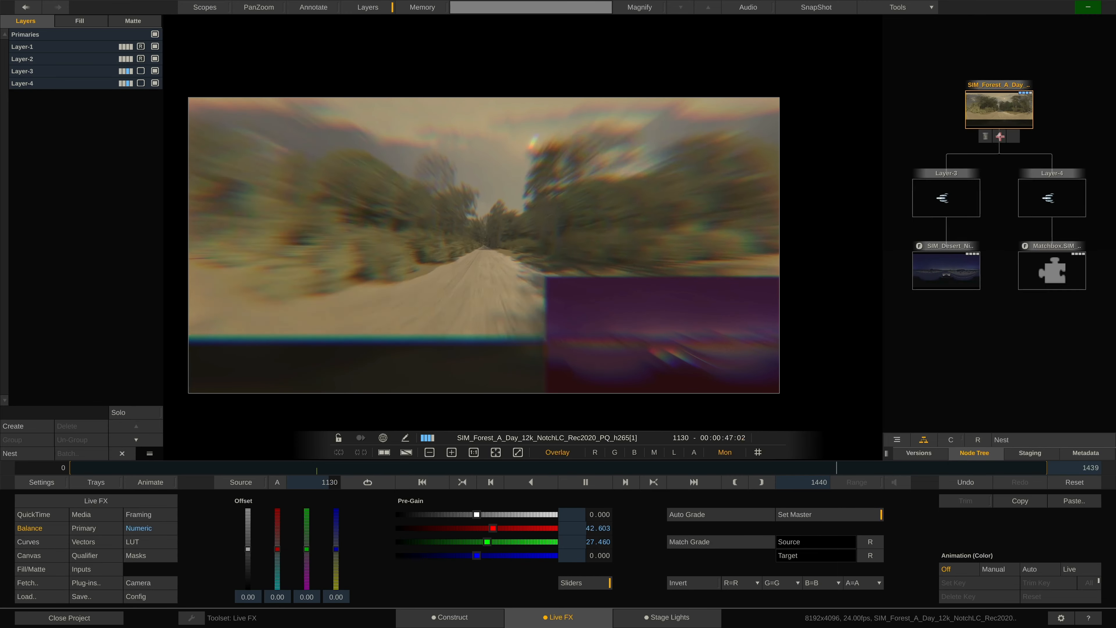
Set the Layers in Schematic preference for Live FX to No Layers and move the preferences window clear of the node tree
left_click(1061, 618)
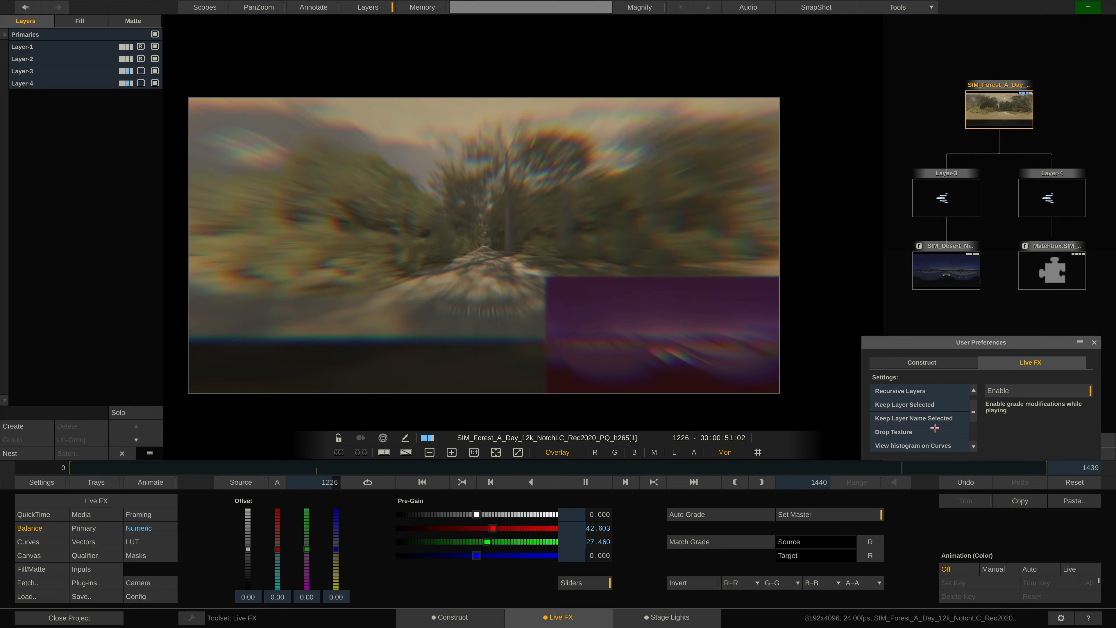
scroll(935, 428, "down", 3)
left_click(931, 433)
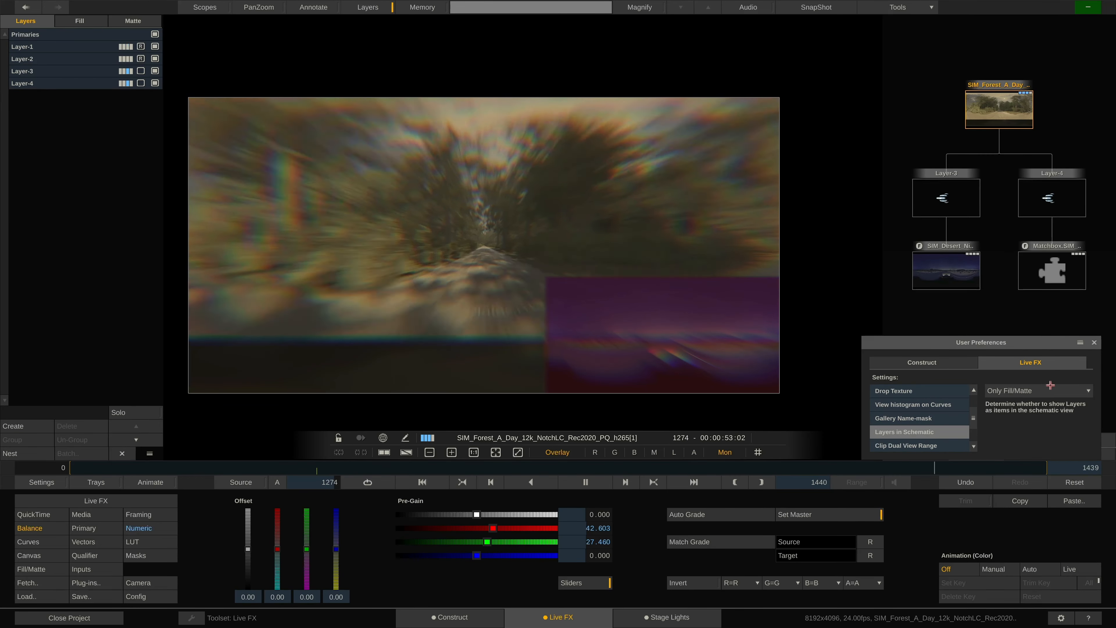
left_click(1050, 385)
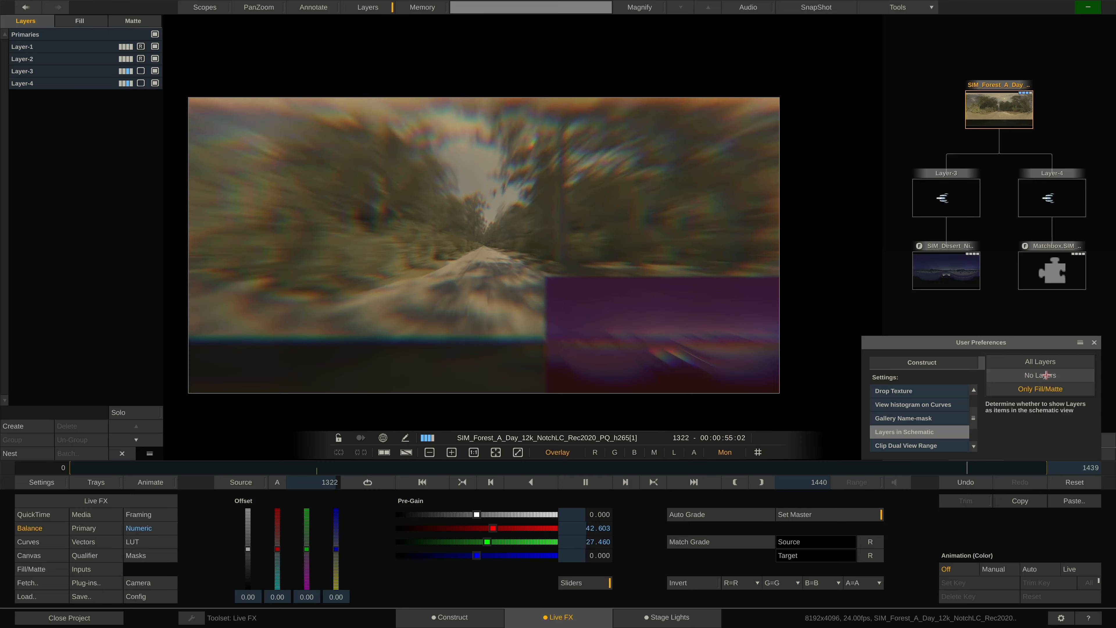
left_click(1039, 376)
left_click_drag(958, 343, 677, 336)
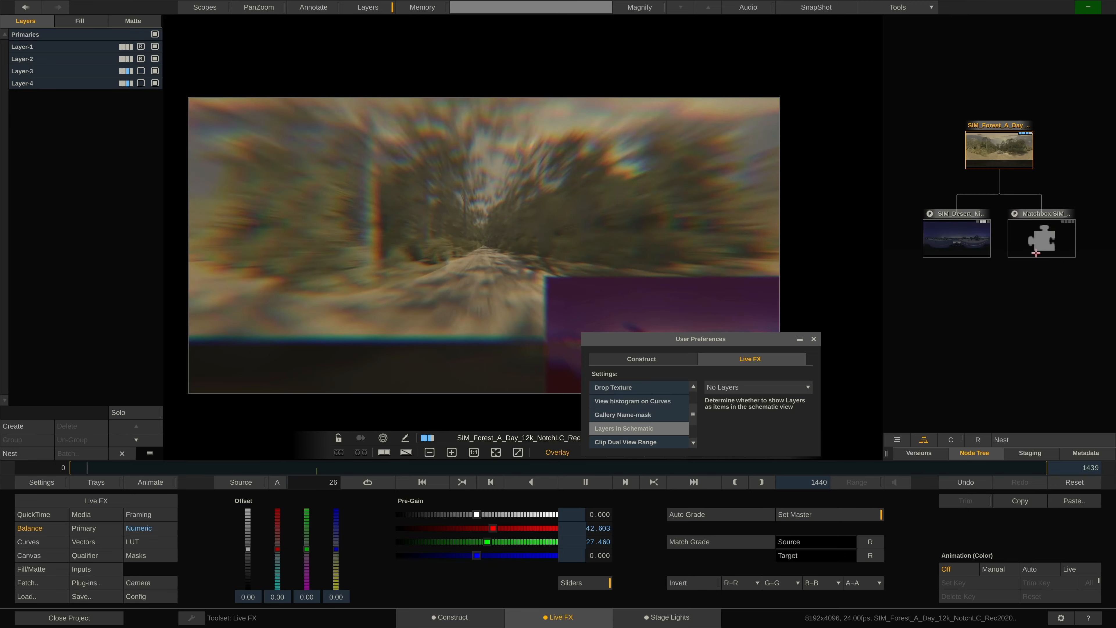
Set the Layers in Schematic preference to Only Fill/Matte and close the user preferences
left_click(779, 388)
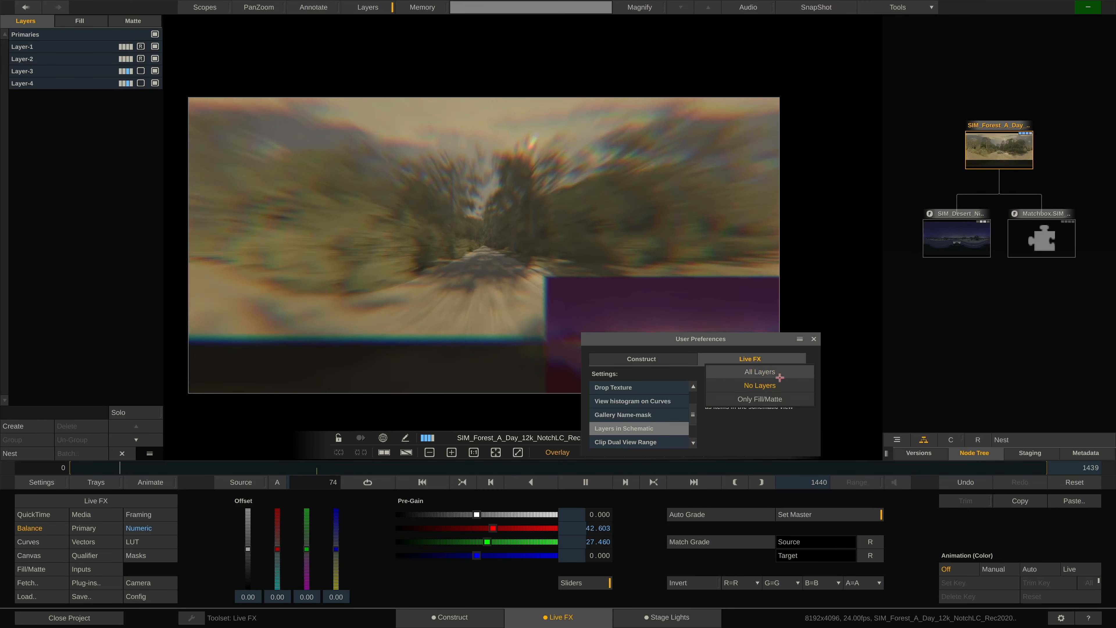
left_click(775, 398)
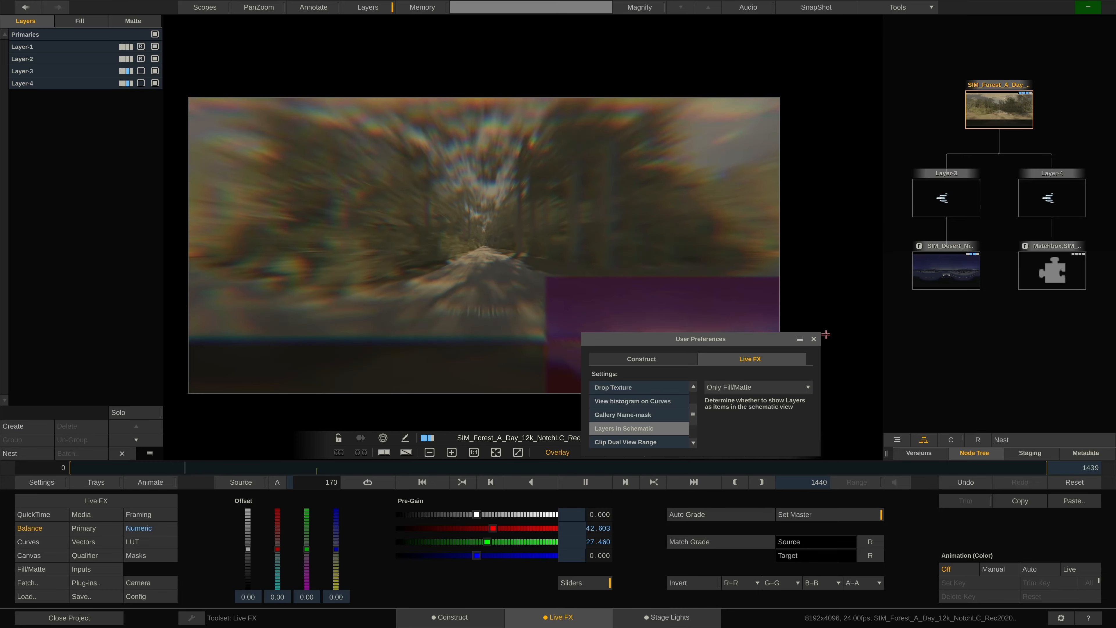
left_click(815, 339)
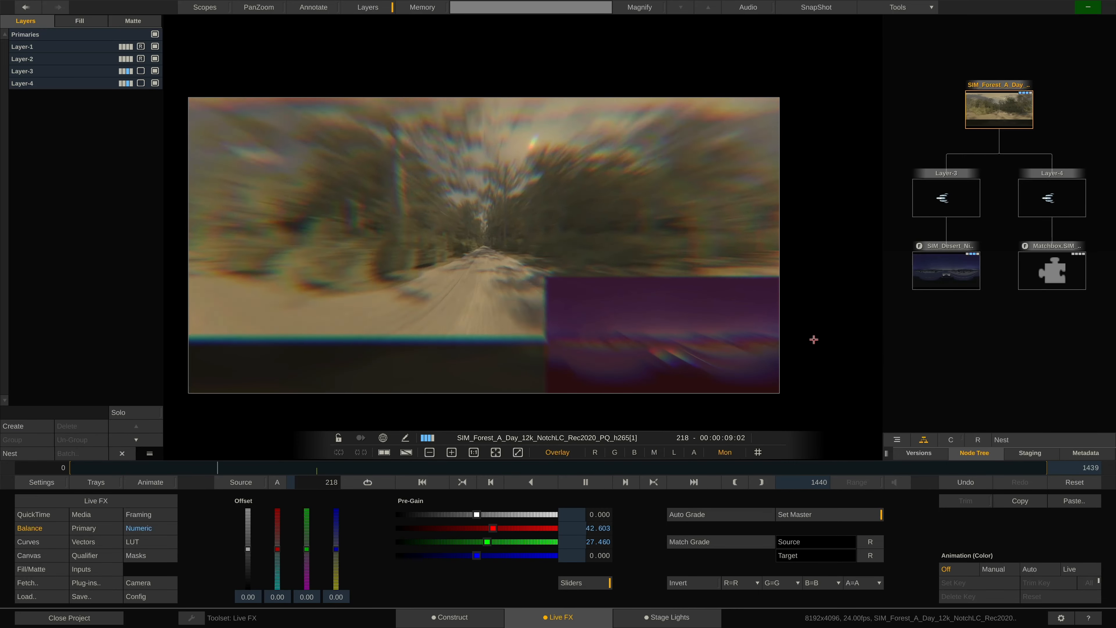
Compare the viewer output and layer list of the SIM_Desert_Night fill node with those of the forest clip node
left_click_drag(982, 318, 984, 374)
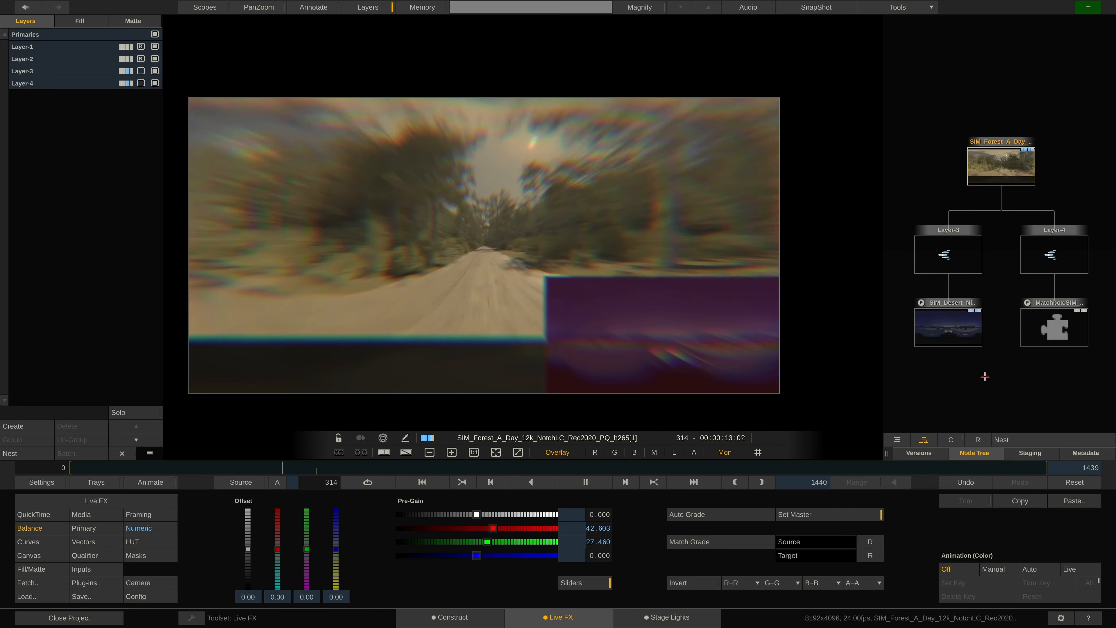
left_click(947, 332)
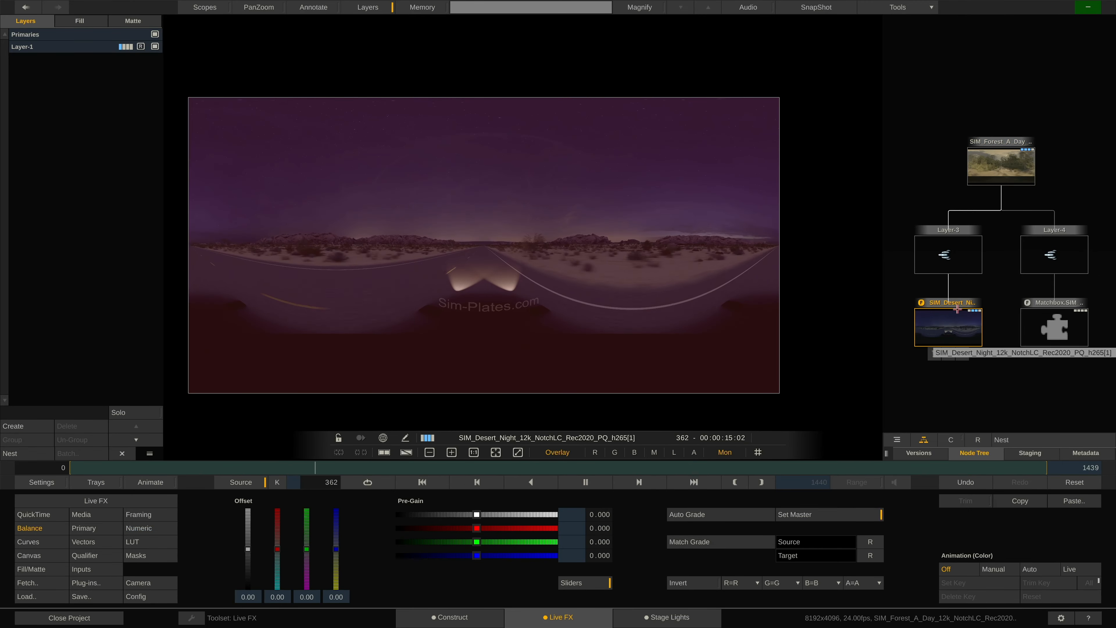
left_click(1014, 160)
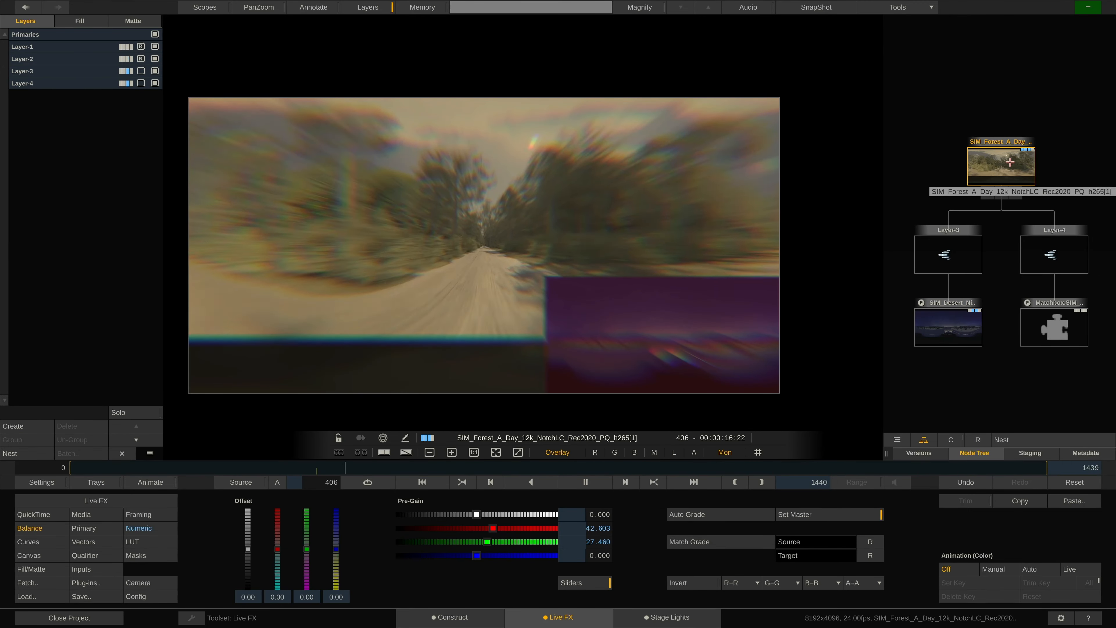
left_click(942, 333)
mouse_move(941, 260)
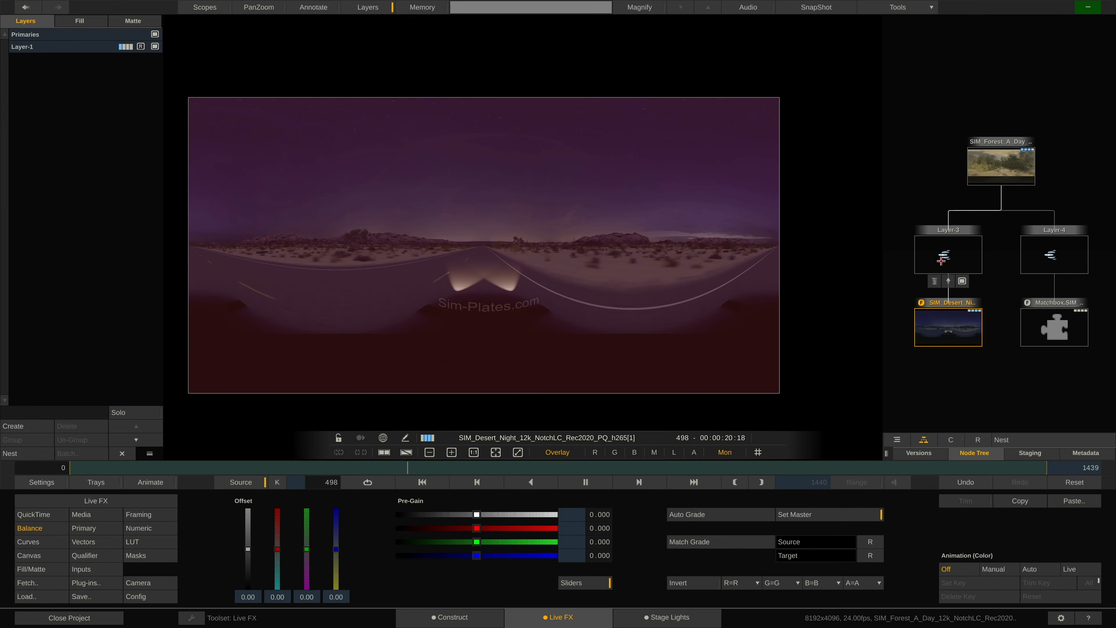
mouse_move(998, 164)
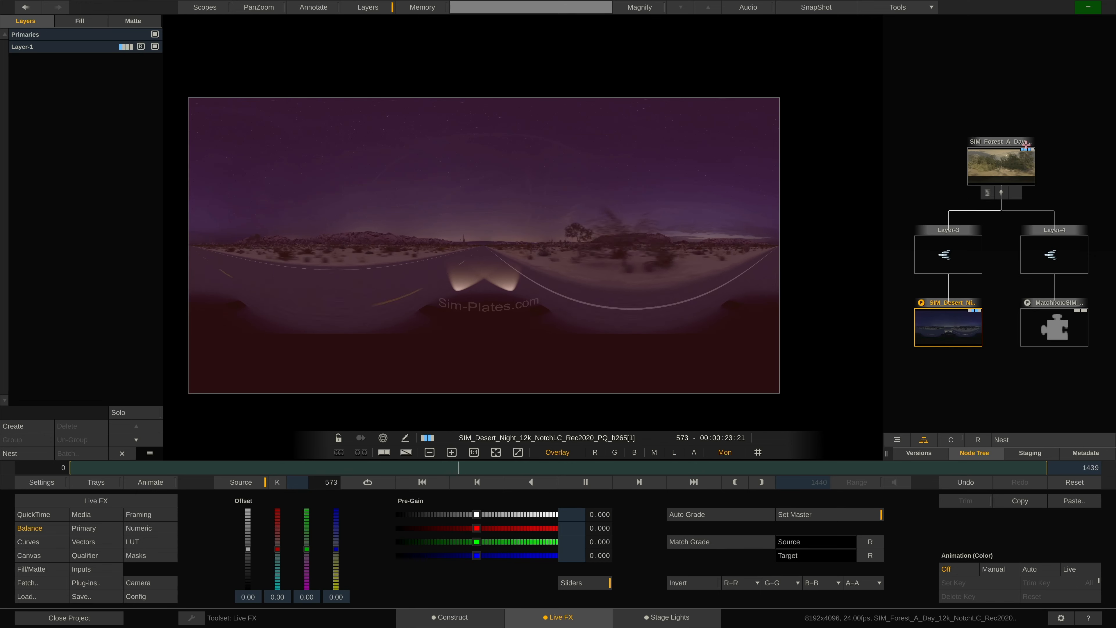
left_click(1005, 164)
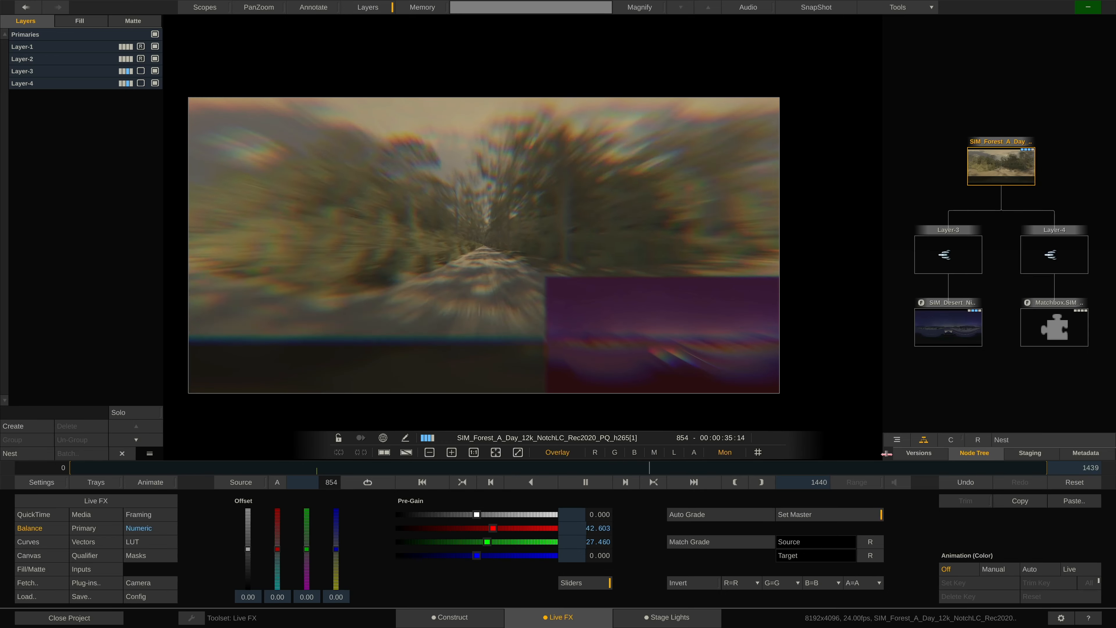
Narrow the node tree area and review the monitor display settings for the connected outputs
left_click_drag(886, 453, 914, 451)
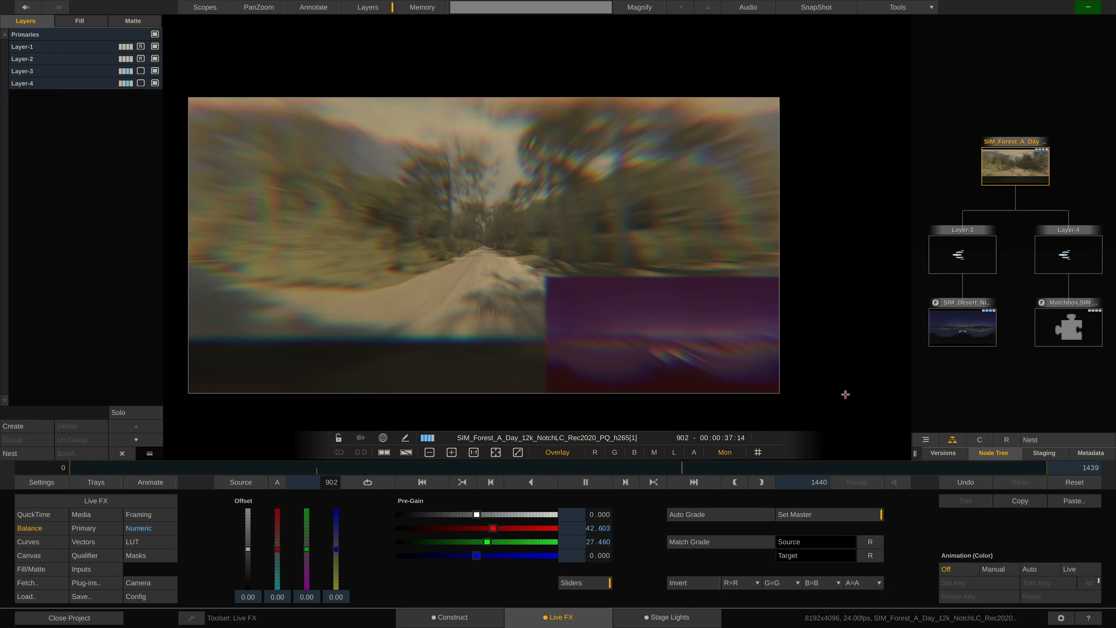
left_click(43, 482)
left_click(97, 505)
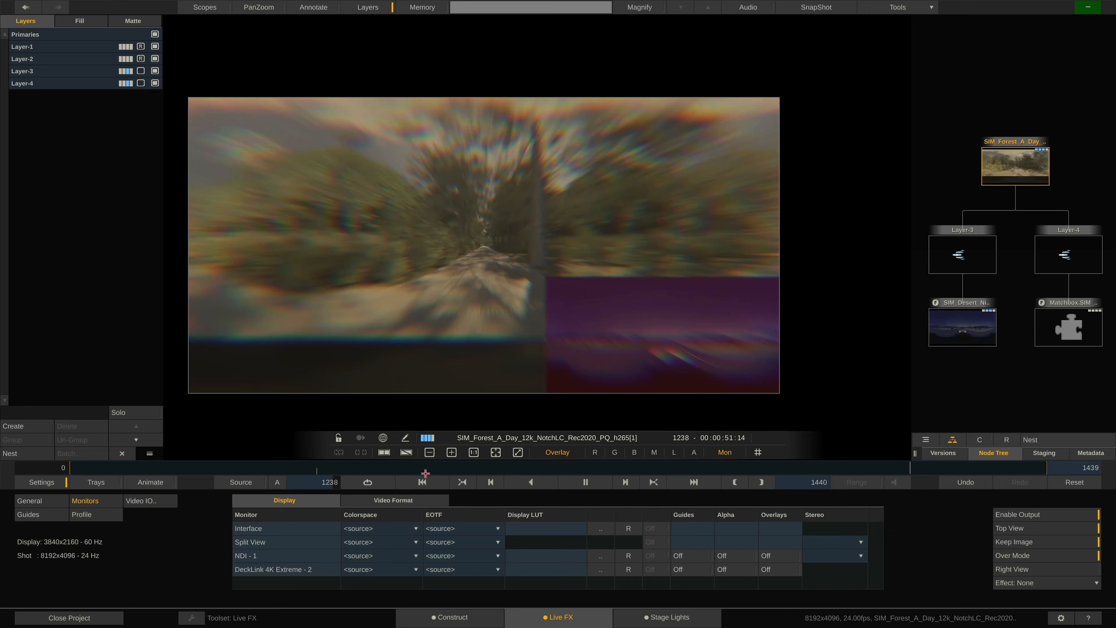
left_click(49, 483)
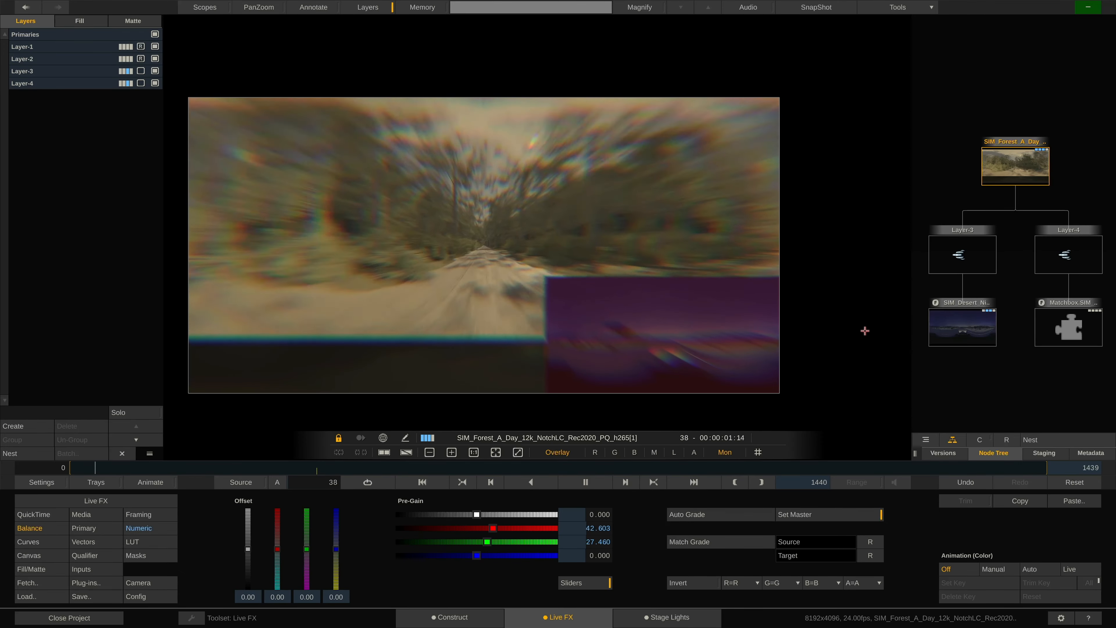
With the viewer locked on the forest clip, examine the desert and Matchbox fill nodes, and return to the forest clip unlocked
left_click(953, 327)
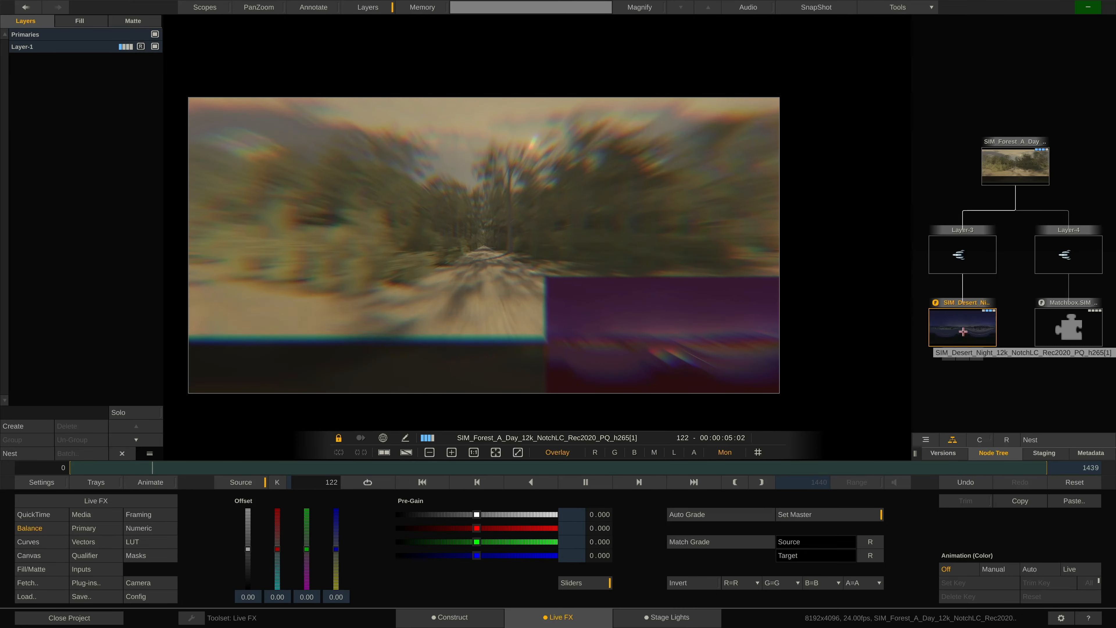
left_click(1070, 325)
left_click(951, 327)
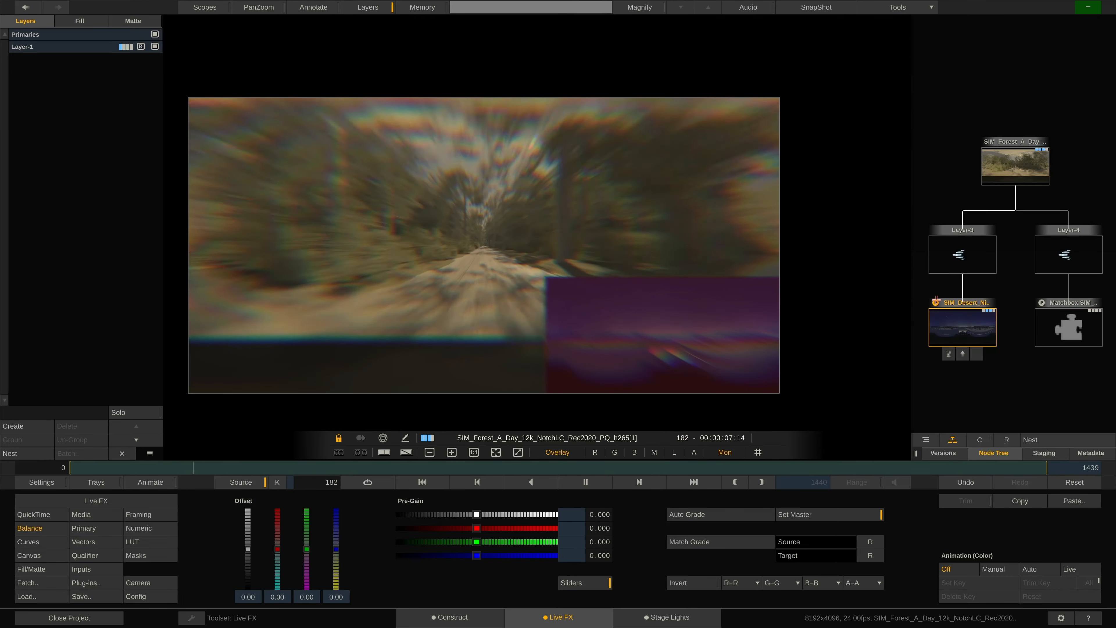
mouse_move(1014, 166)
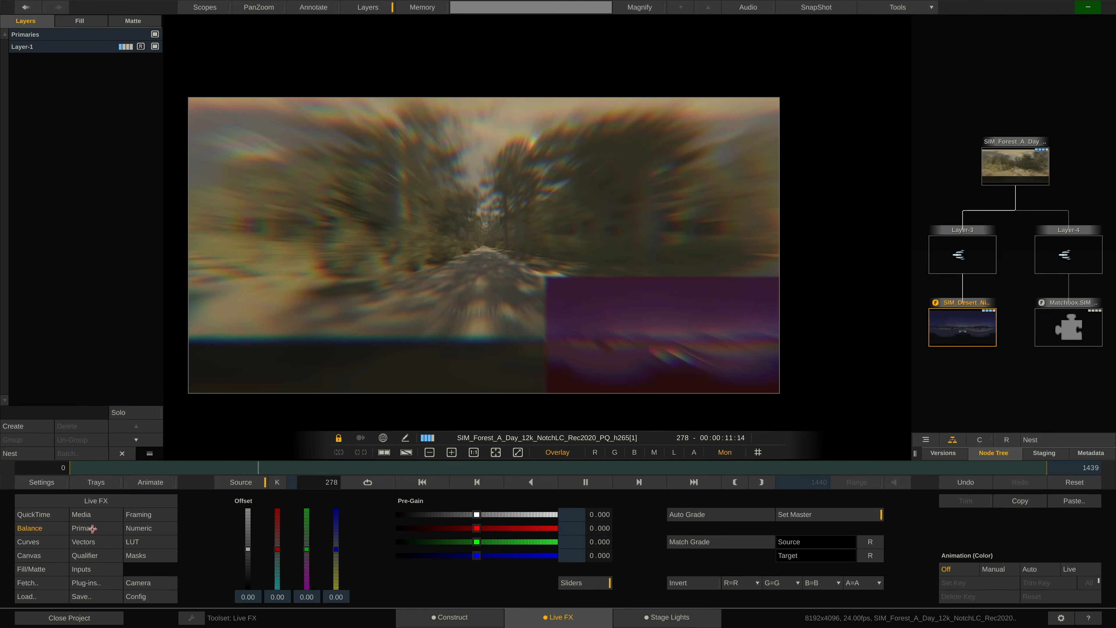
left_click(1066, 336)
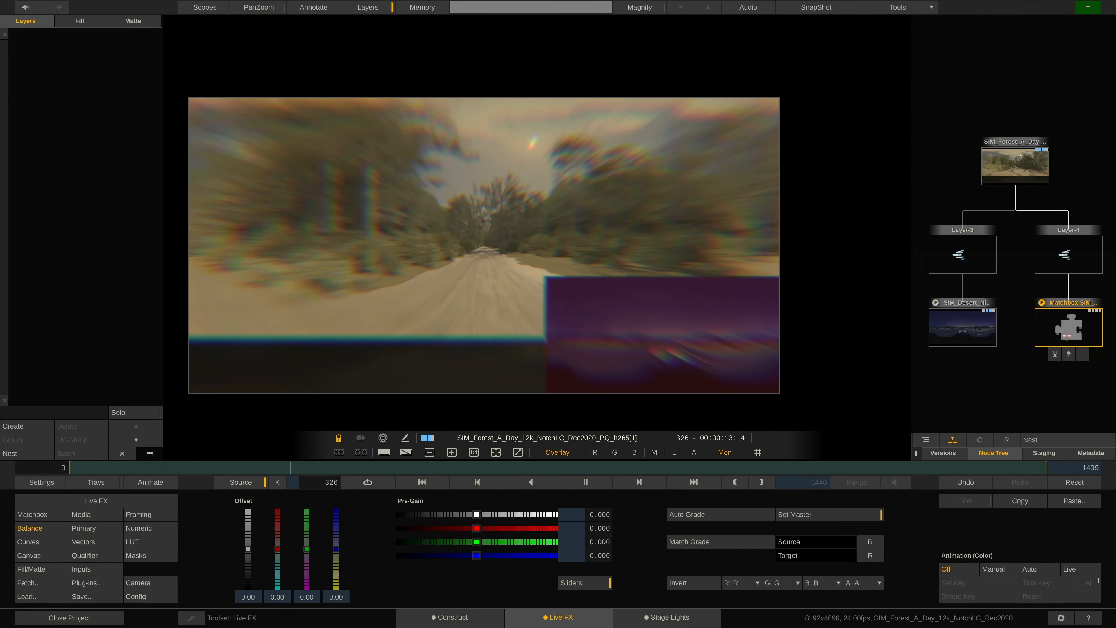
left_click(1010, 171)
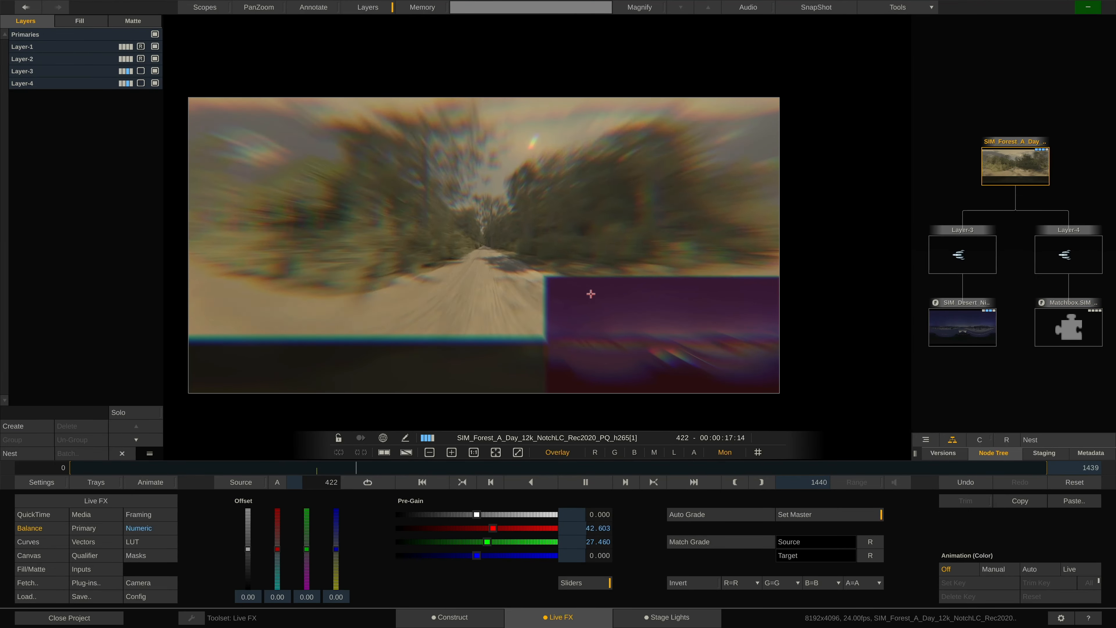
Compare the desert fill node with the forest clip side by side in dual view, and return to the single viewer
left_click(384, 453)
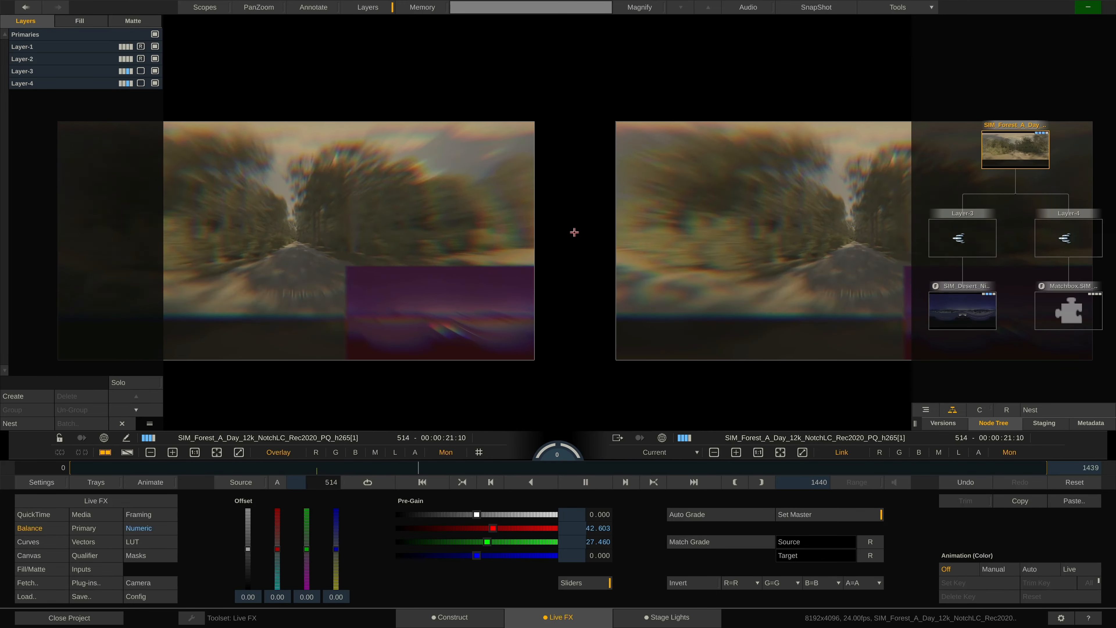
mouse_move(575, 232)
left_mouse_down()
mouse_move(561, 276)
mouse_move(569, 248)
left_mouse_up()
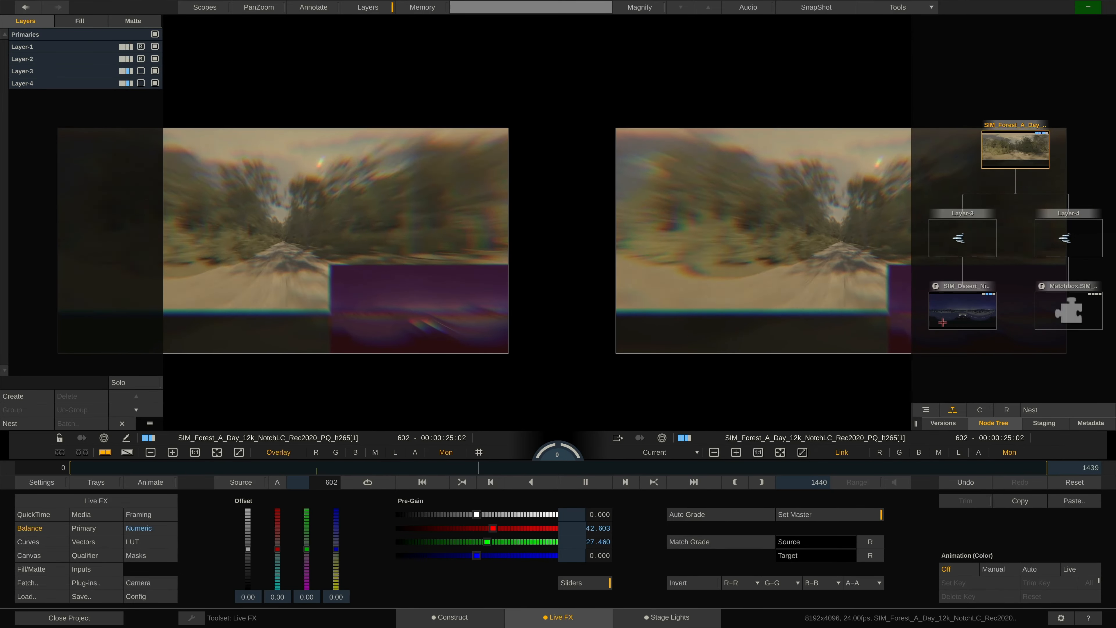
left_click(959, 286)
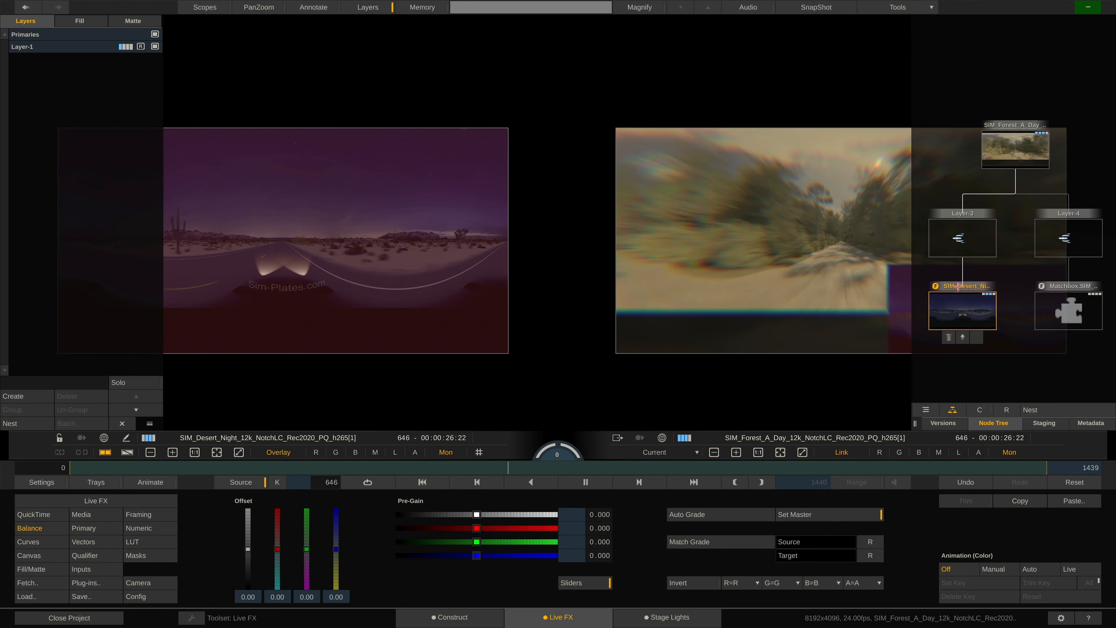
left_click(998, 164)
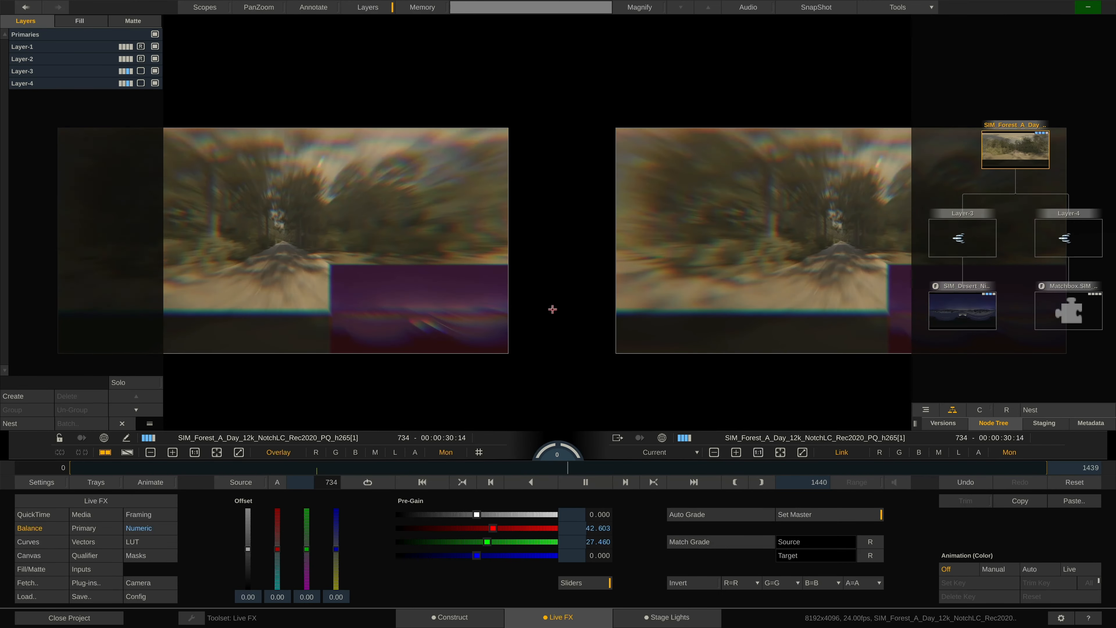
key("d")
left_click_drag(469, 248, 546, 248)
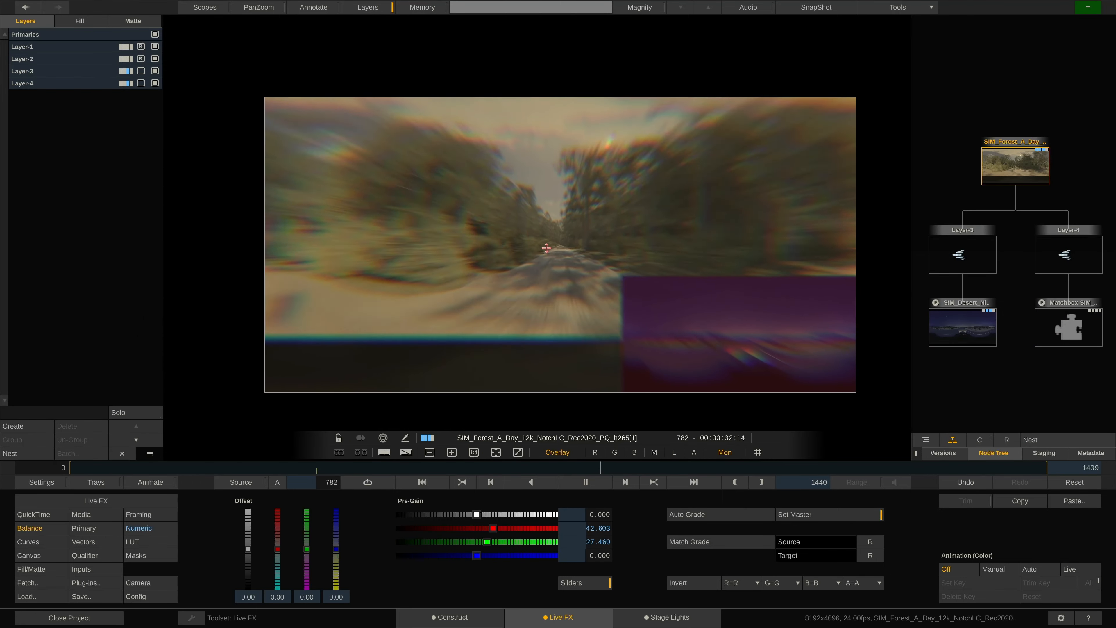
Apply the crok_2color Matchbox shader as a node on top of the forest clip
left_click(93, 583)
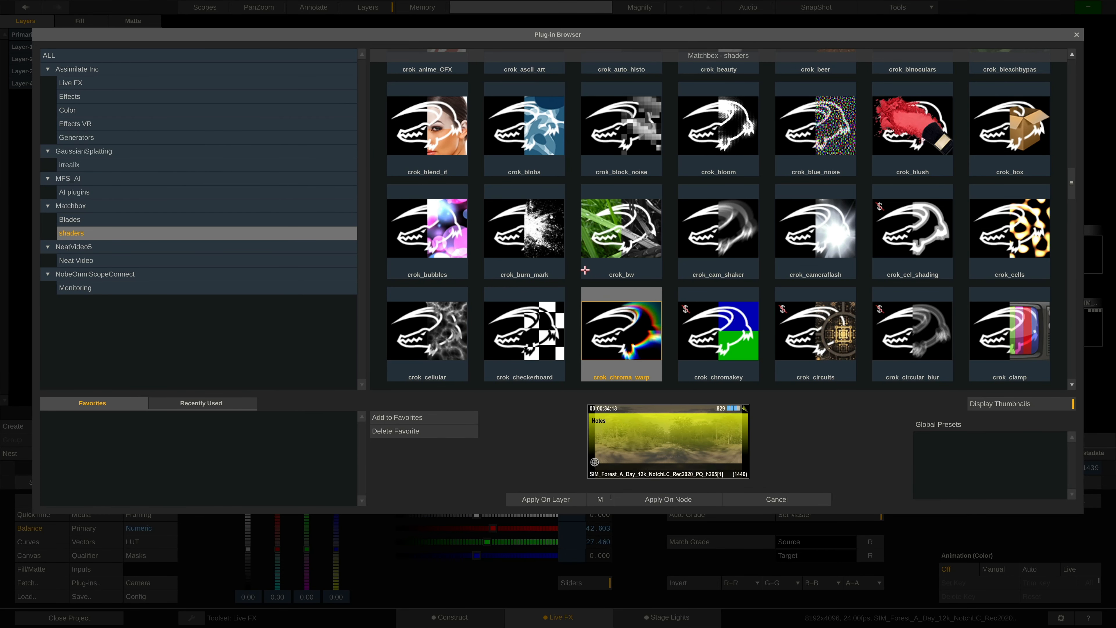
scroll(661, 266, "up", 3)
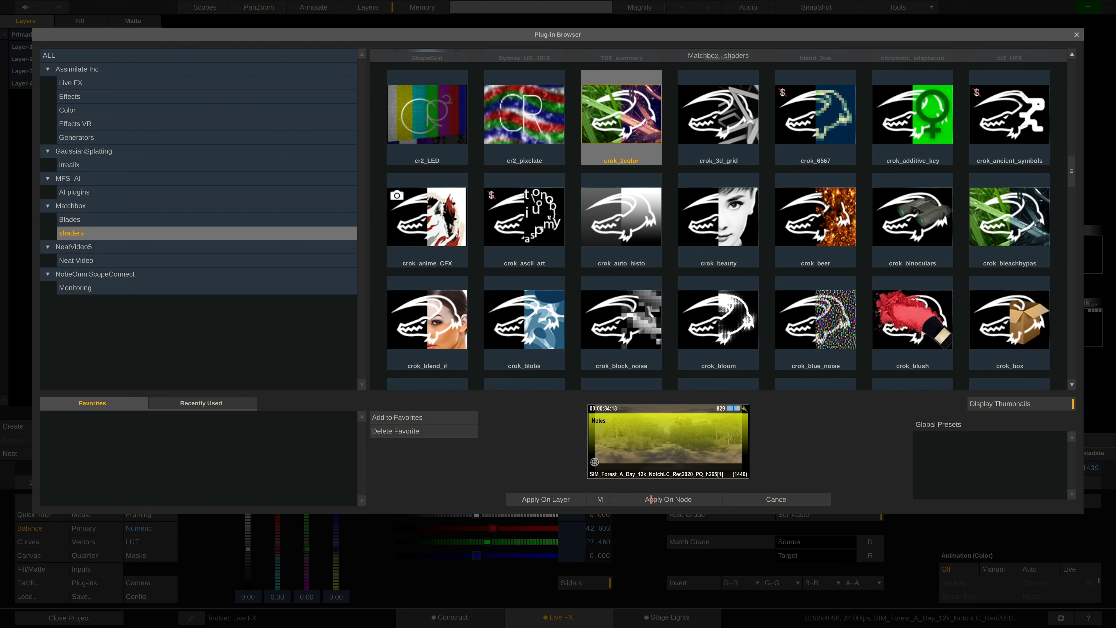
left_click(640, 500)
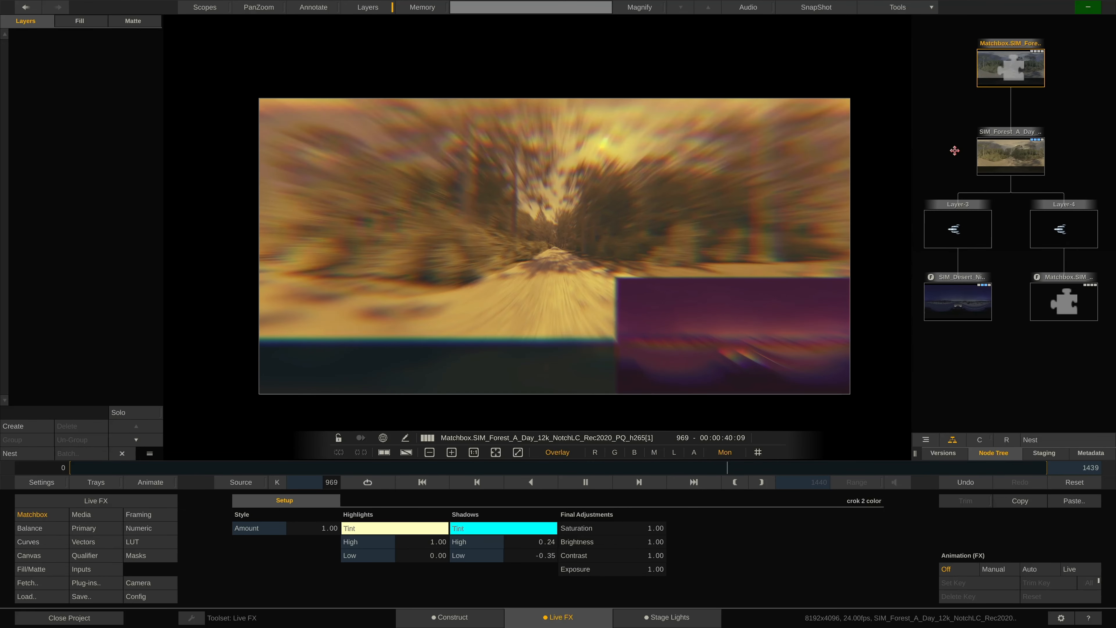
Compare the forest clip with its output through the crok_2color Matchbox node by alternating between the two nodes in the viewer
left_click_drag(964, 188, 965, 193)
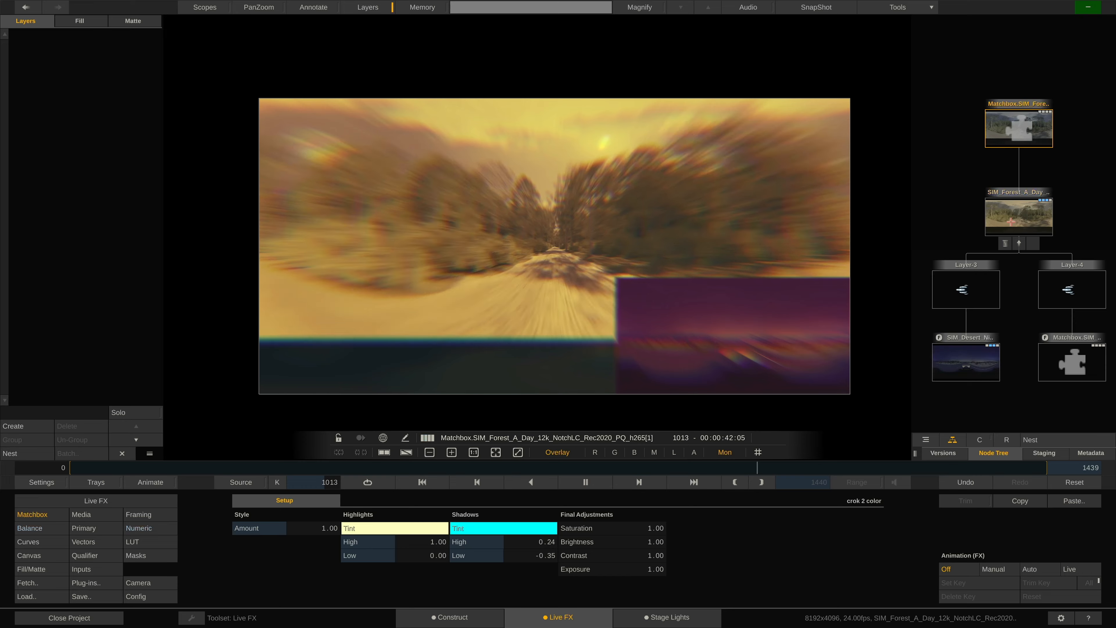
left_click(1012, 221)
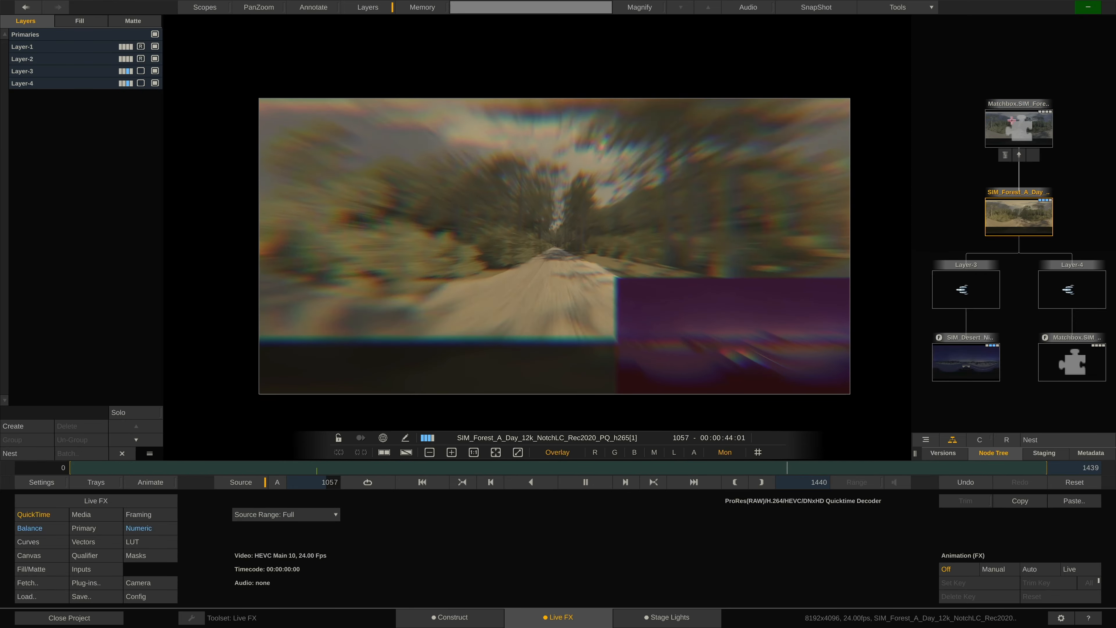
left_click(1022, 129)
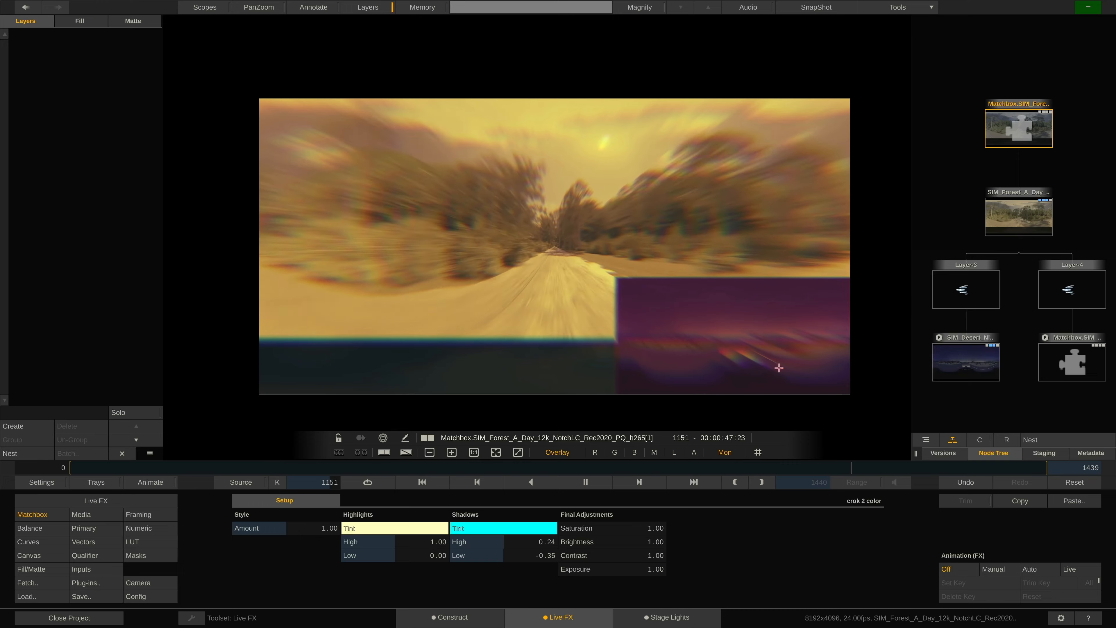
left_click(1008, 217)
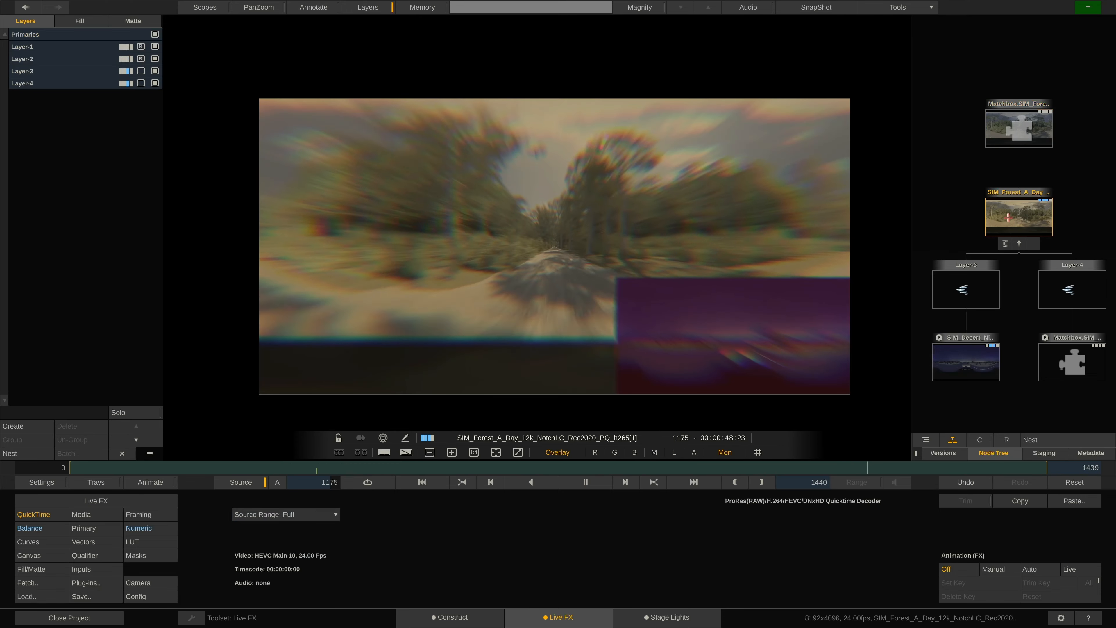
left_click(1025, 127)
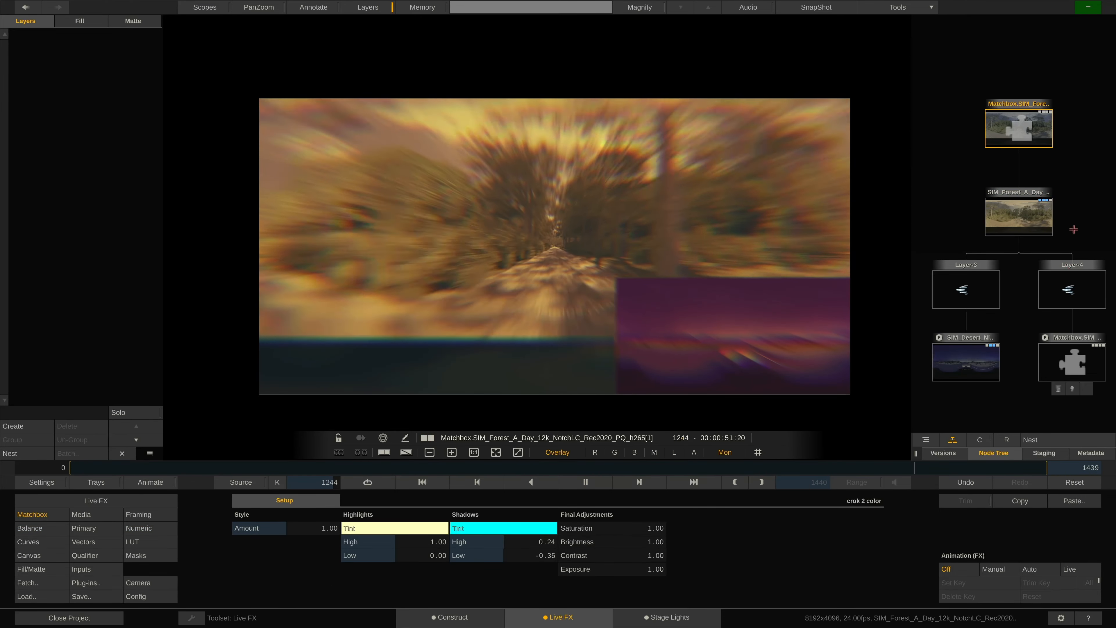
left_click(1020, 212)
left_click(993, 159)
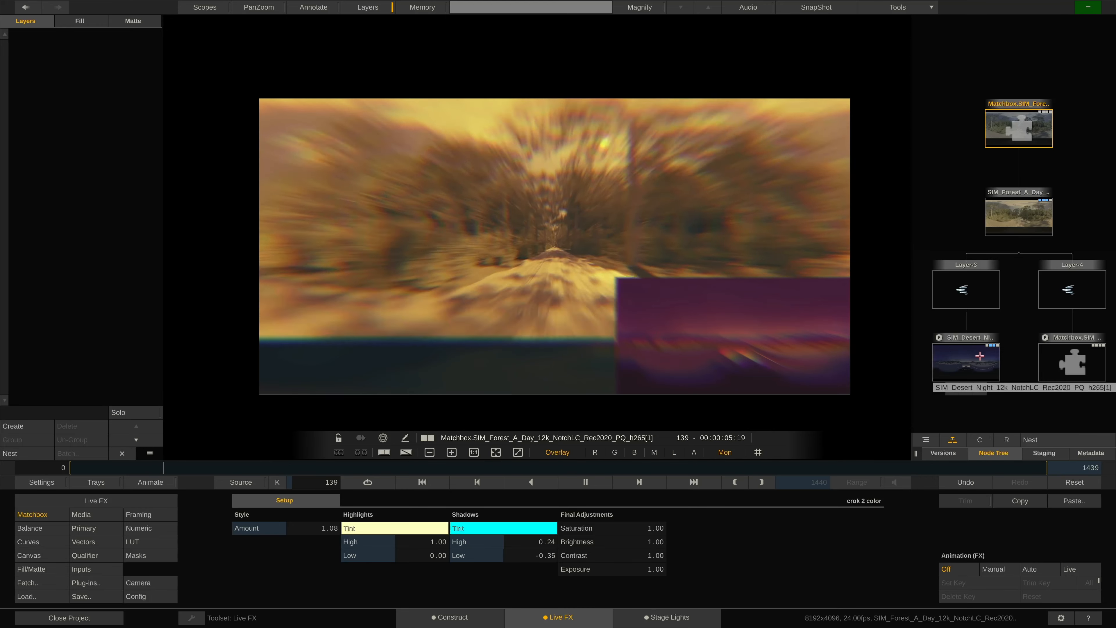
Set the Layers in Schematic preference to All Layers, widen the node tree area and fit the image in the viewer
left_click(1059, 619)
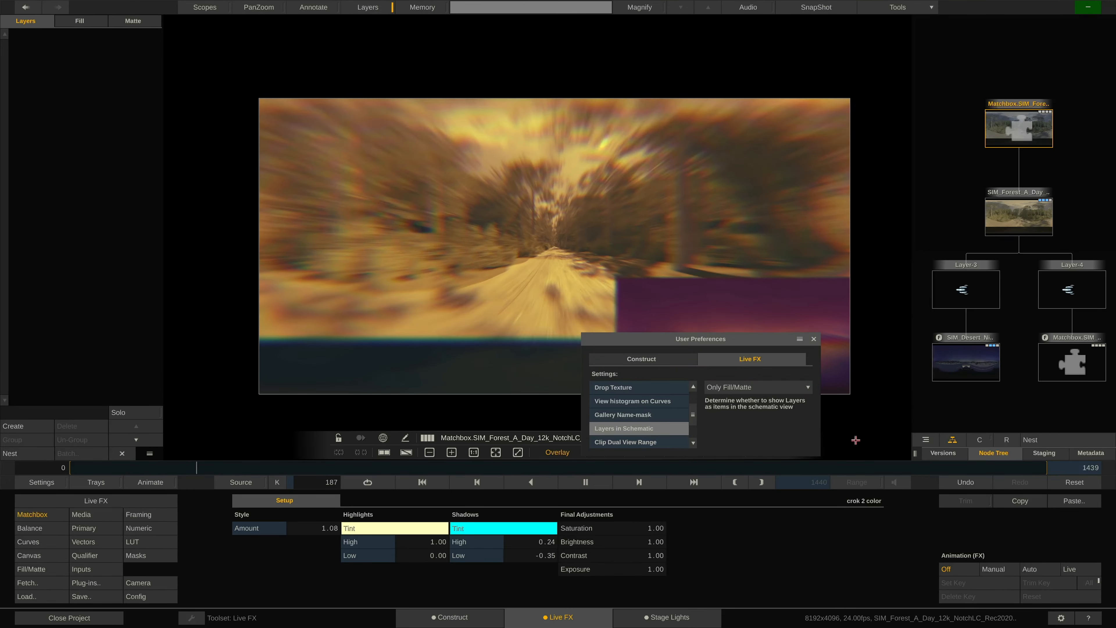
left_click(727, 387)
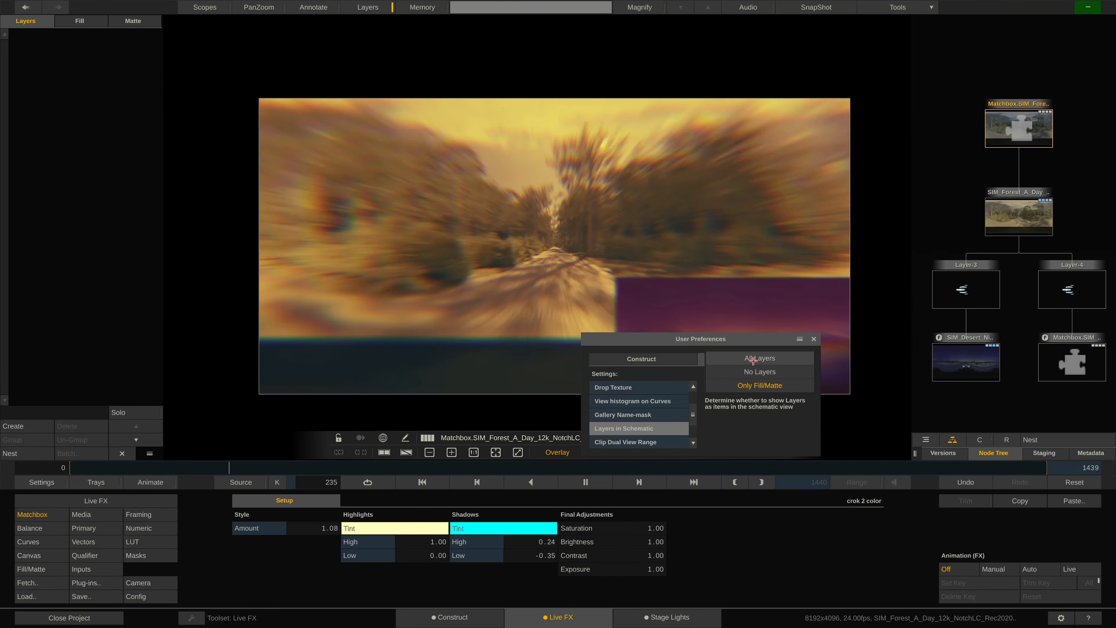
left_click(752, 360)
left_click(814, 340)
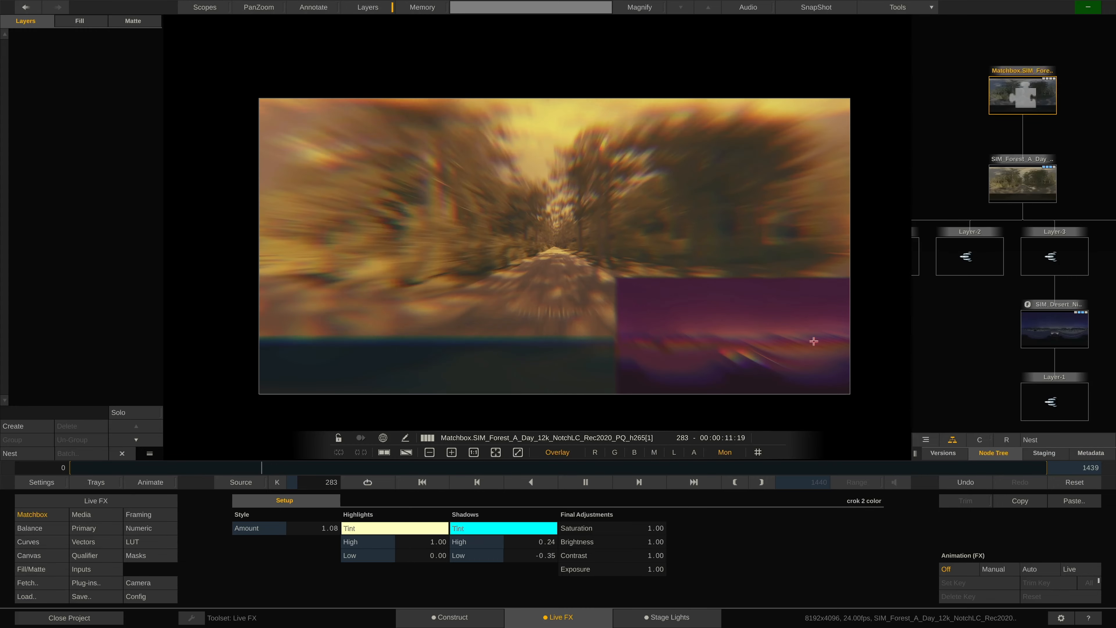
left_click_drag(774, 453, 744, 454)
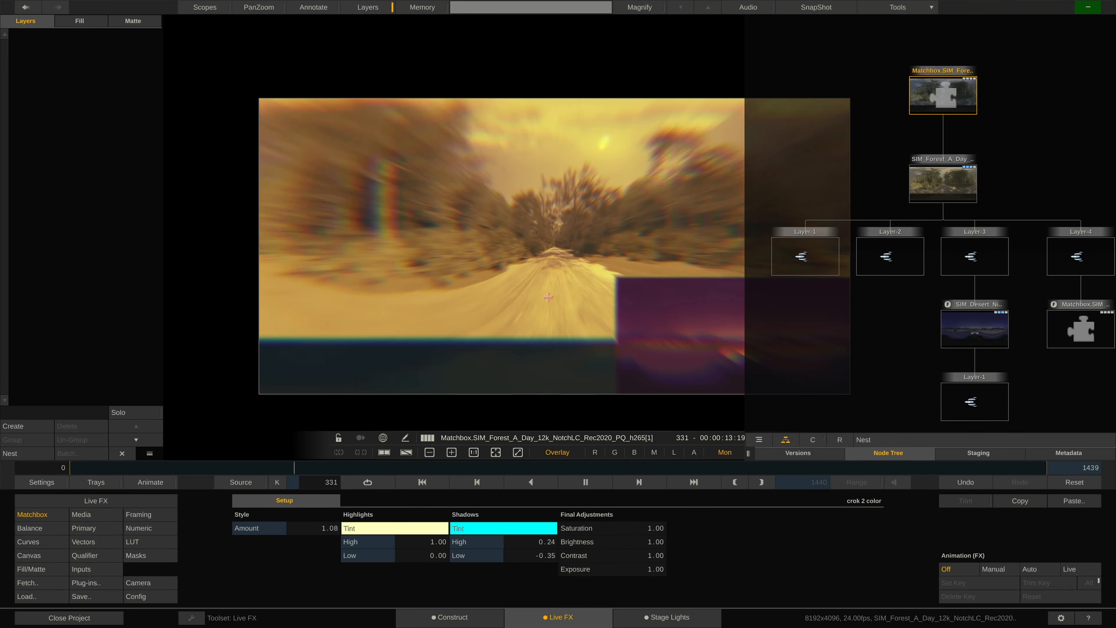
left_click(518, 452)
scroll(616, 273, "down", 3)
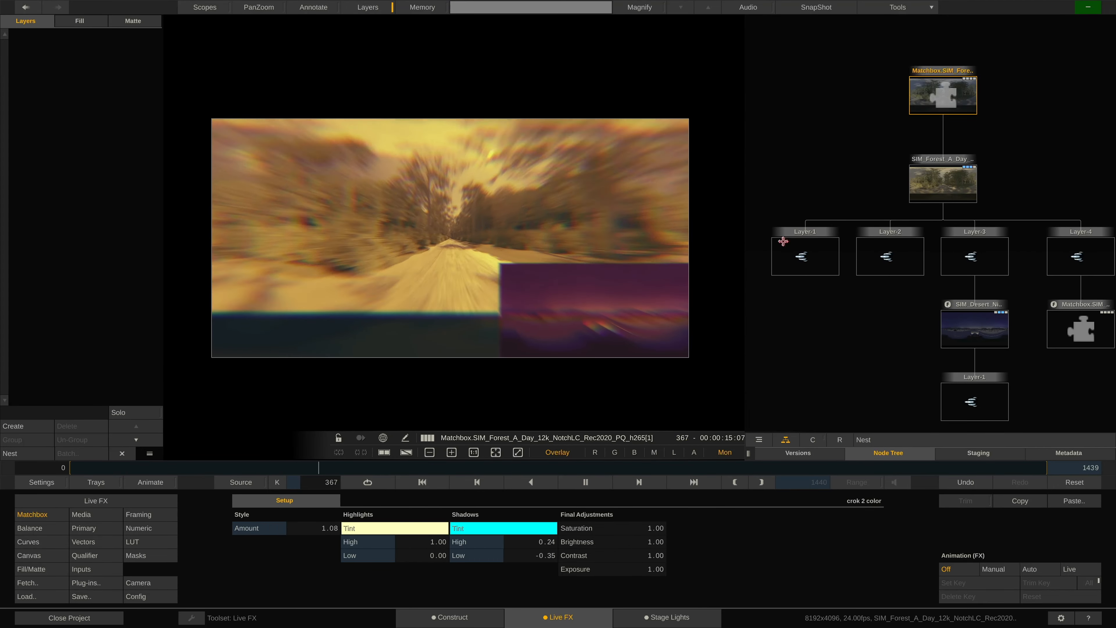
Reuse Layer-3's desert night fill as a linked fill for Layer-2 of the forest clip, and switch its sub-branch display between both instances
left_click(934, 187)
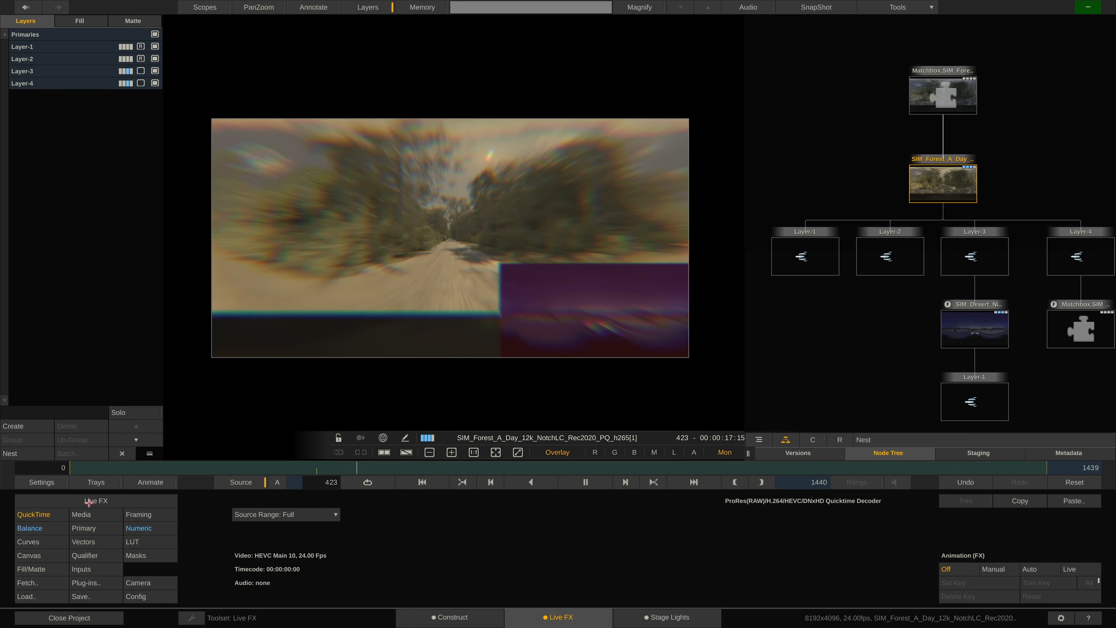
left_click(990, 329)
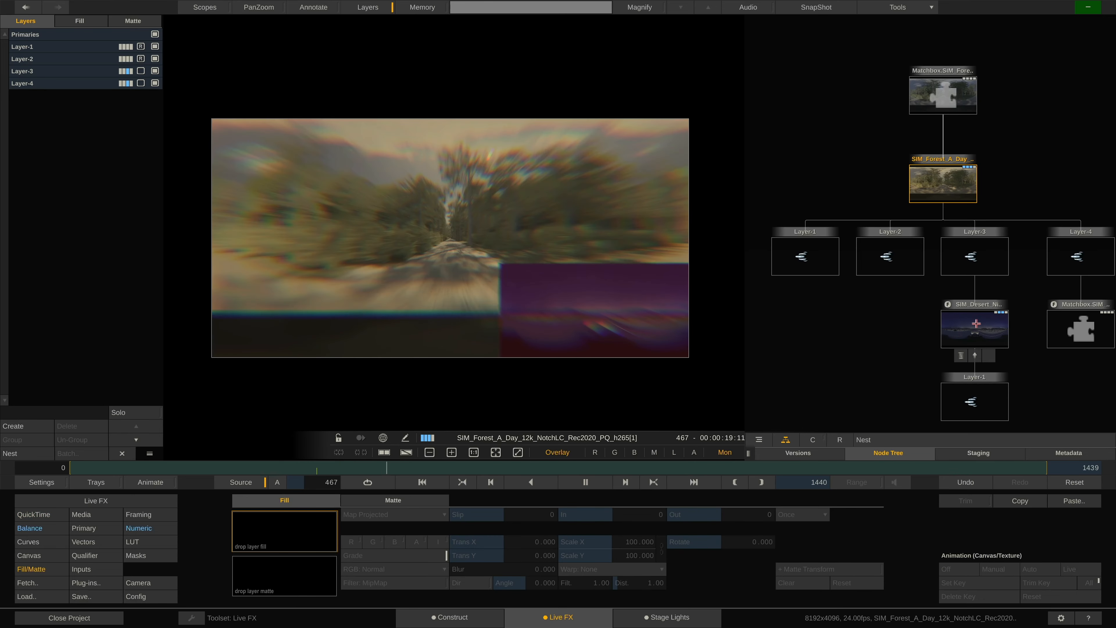
left_click_drag(990, 329, 870, 256)
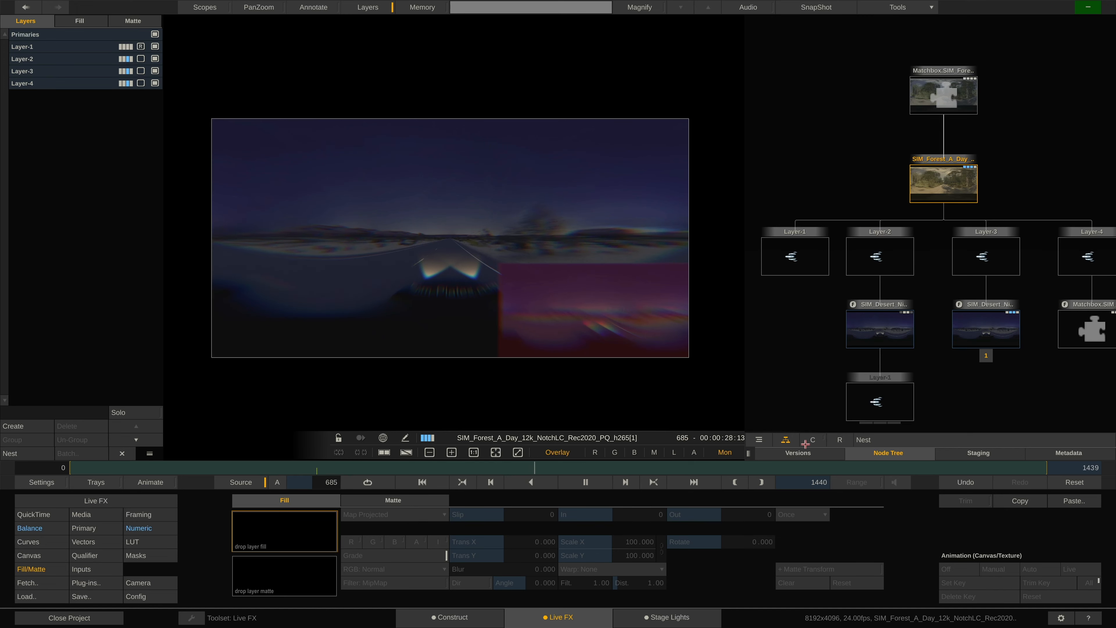
left_click(987, 356)
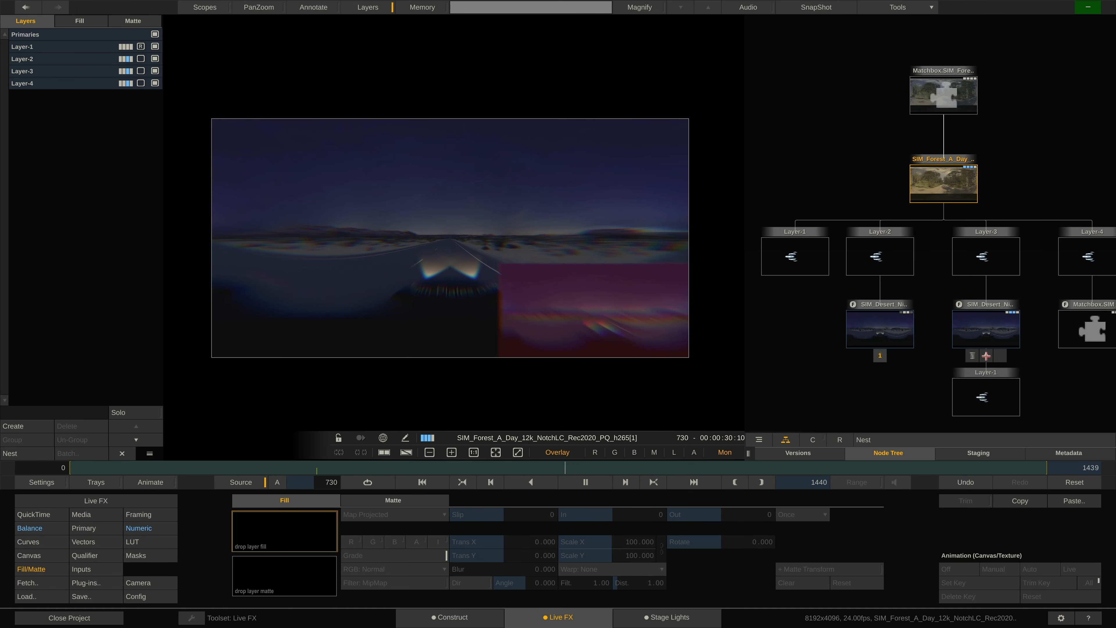
left_click(879, 356)
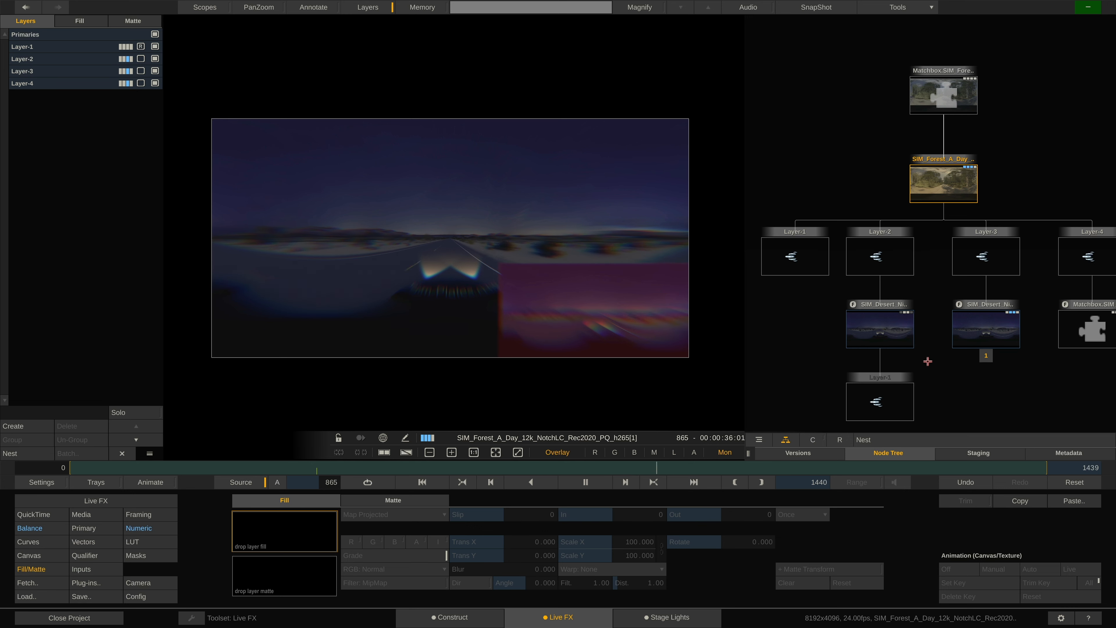
Delete Layer-1 inside the desert night fill node under Layer-2
left_click(989, 327)
left_click(909, 337)
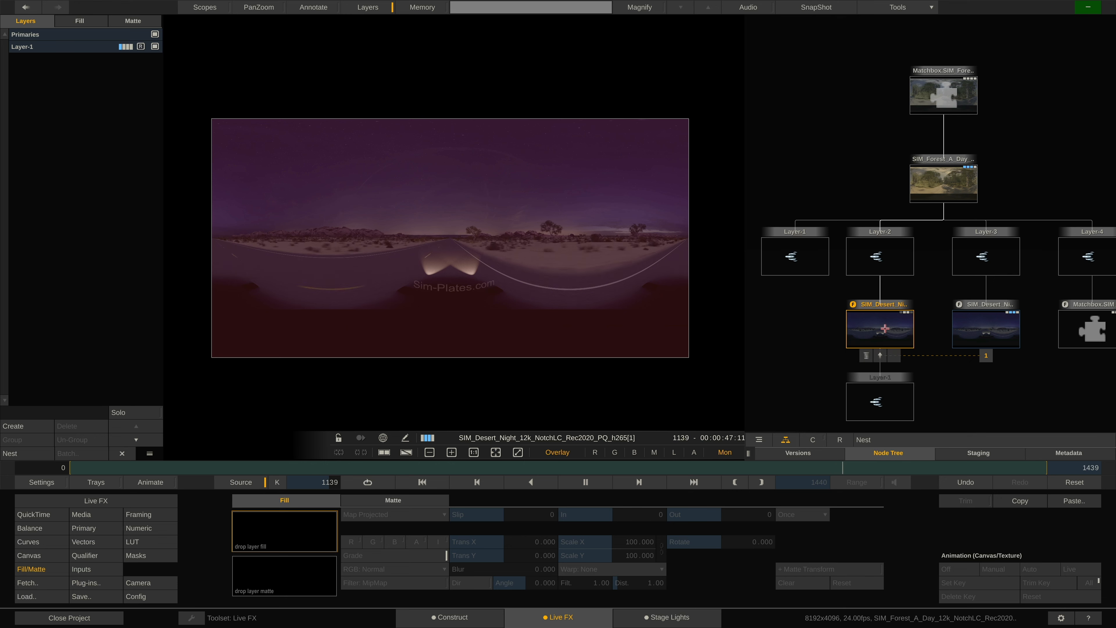
left_click(79, 47)
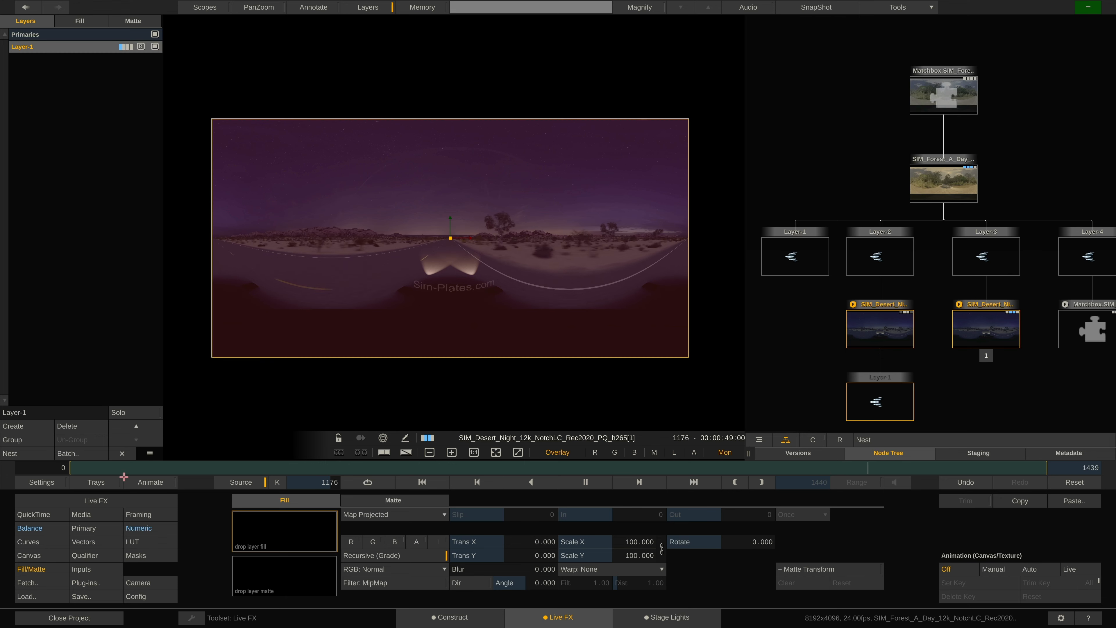
left_click(66, 428)
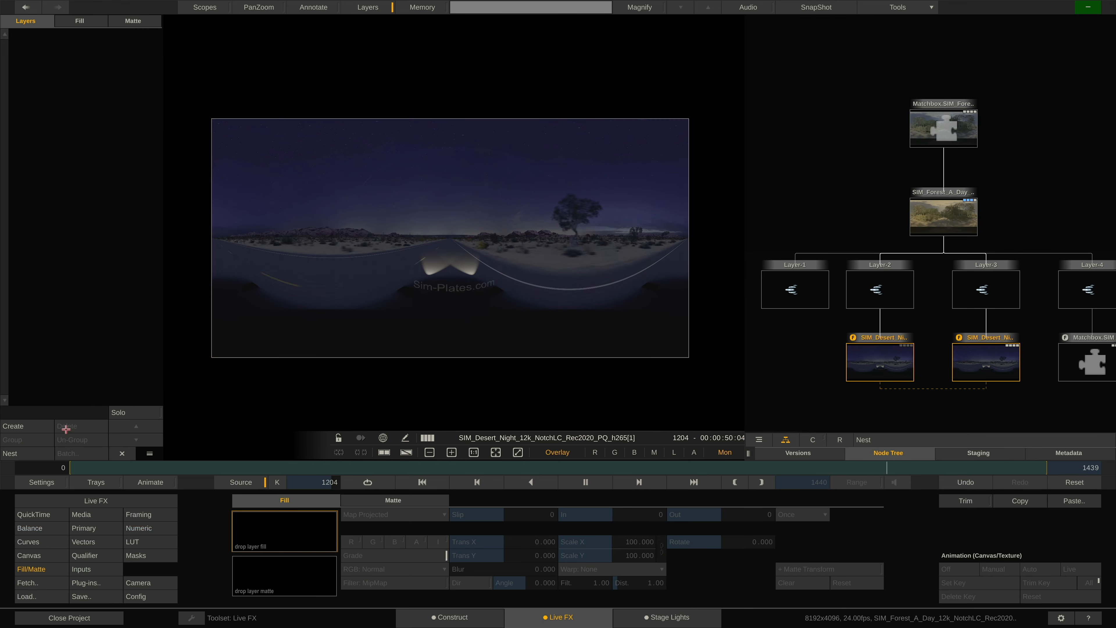
Raise the desert fill's green pre-gain to 84.481 in the Balance controls and check both linked fill nodes in the tree
left_click(39, 529)
left_click_drag(477, 546, 512, 537)
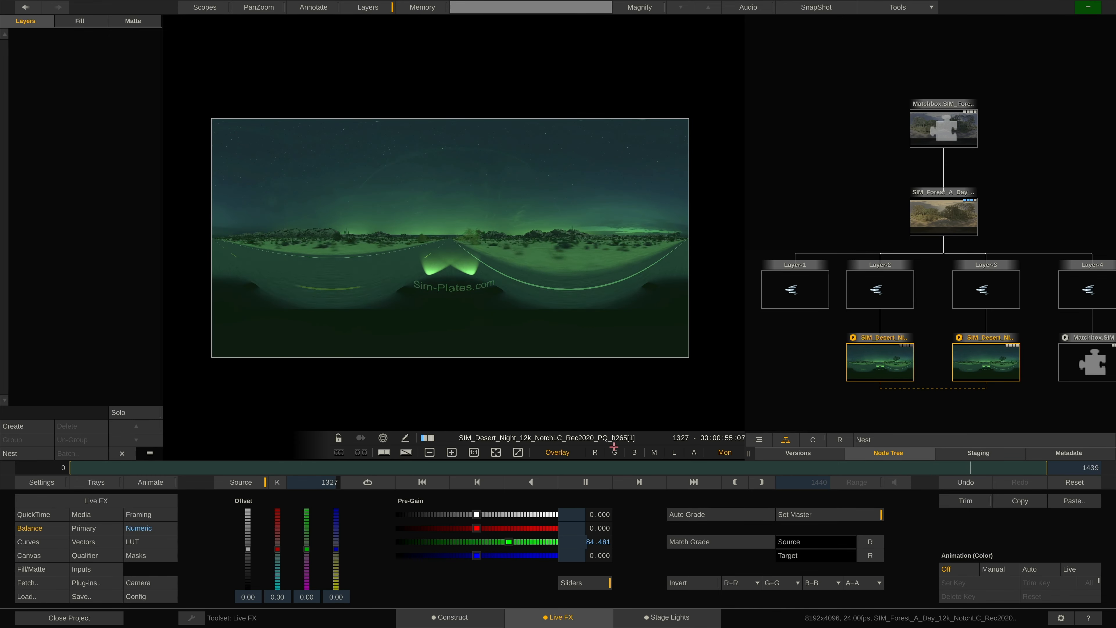
mouse_move(882, 375)
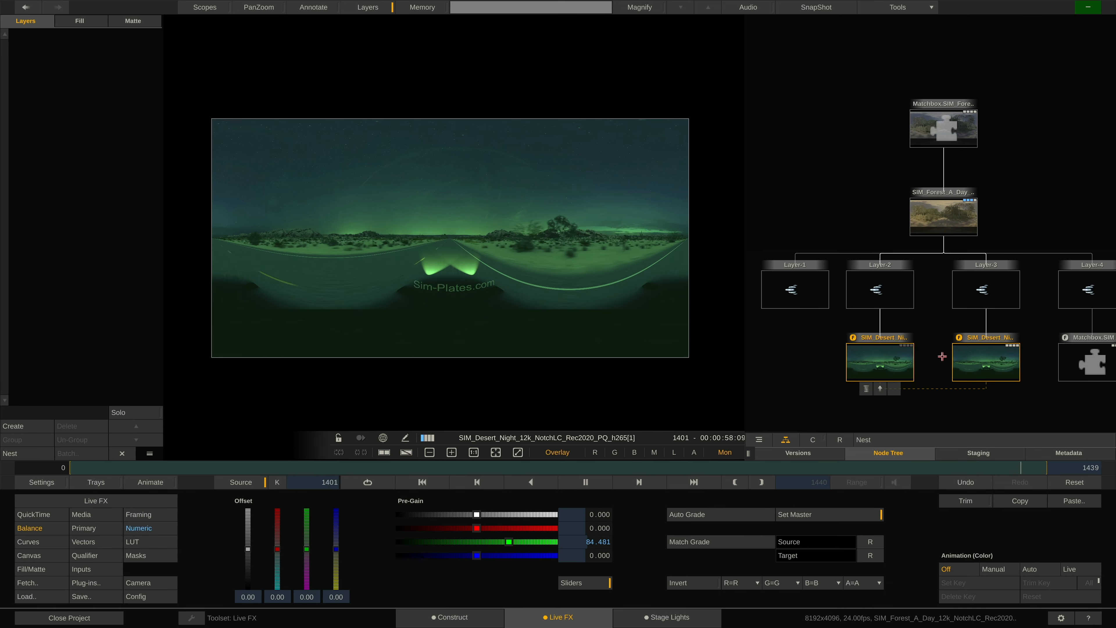
mouse_move(983, 358)
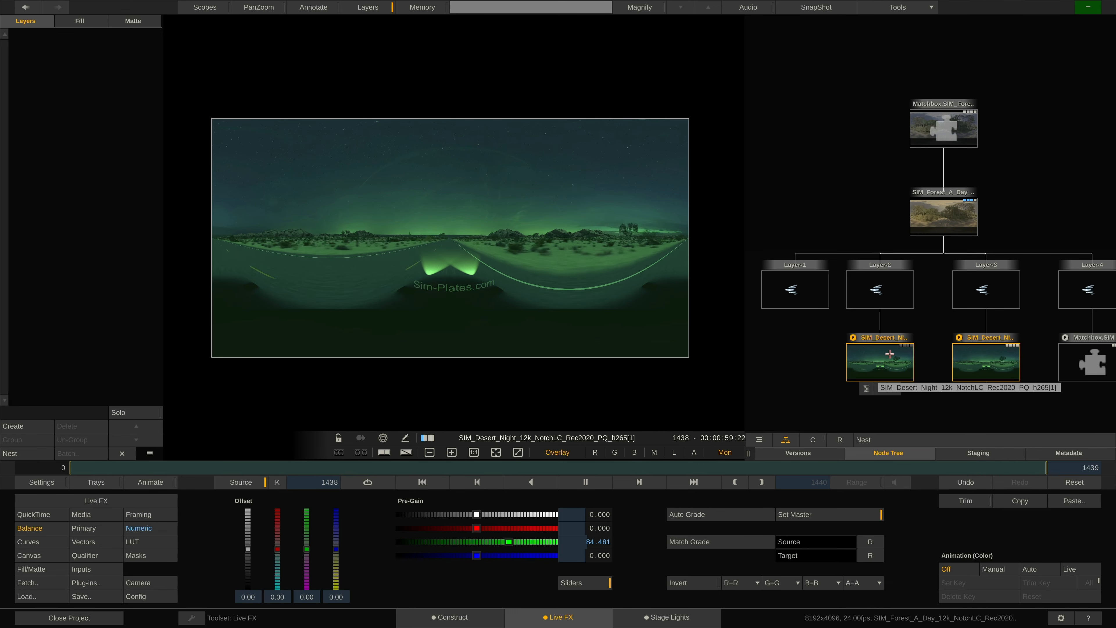
left_click(880, 363)
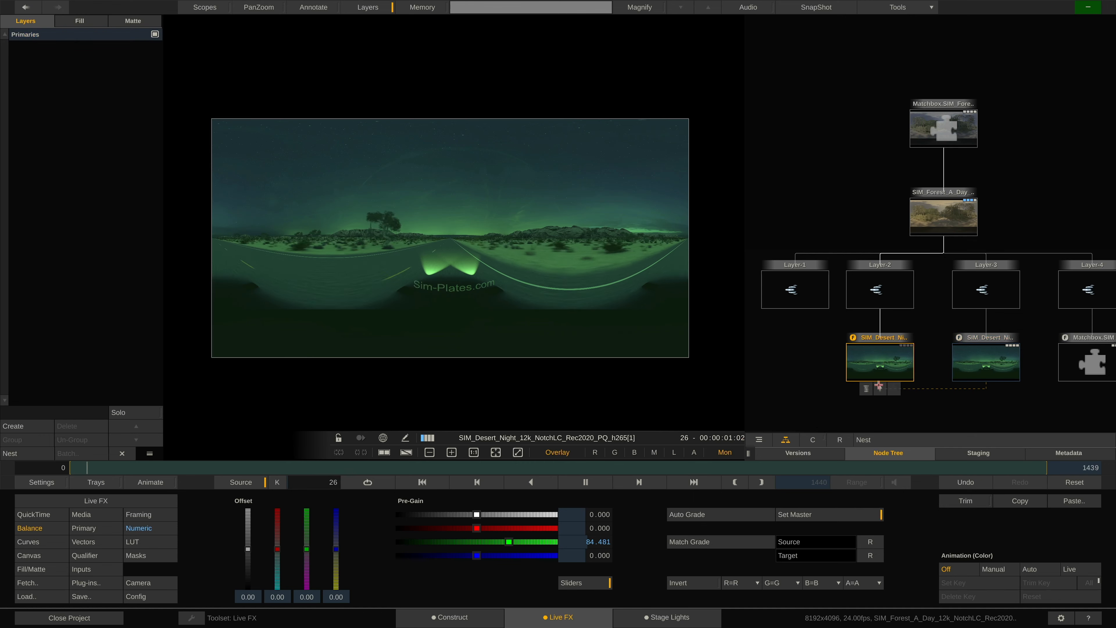
Nest the desert fill under Layer-2, set the nest node's red offset to 28.06 and compare it with Layer-3's fill
left_click(866, 439)
left_click(874, 333)
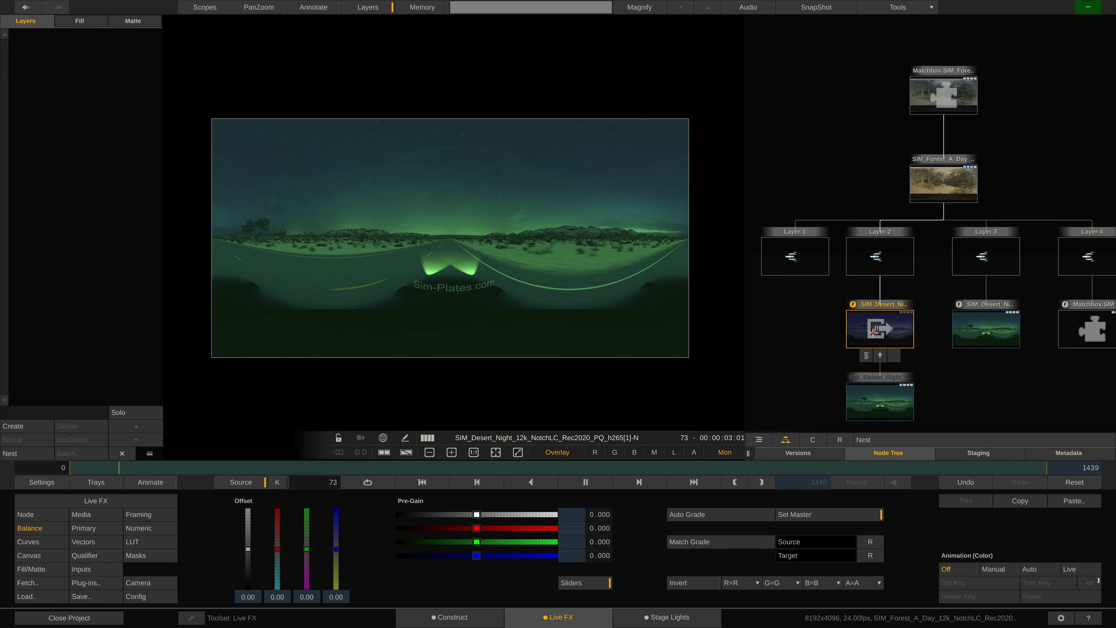
left_click_drag(278, 547, 280, 540)
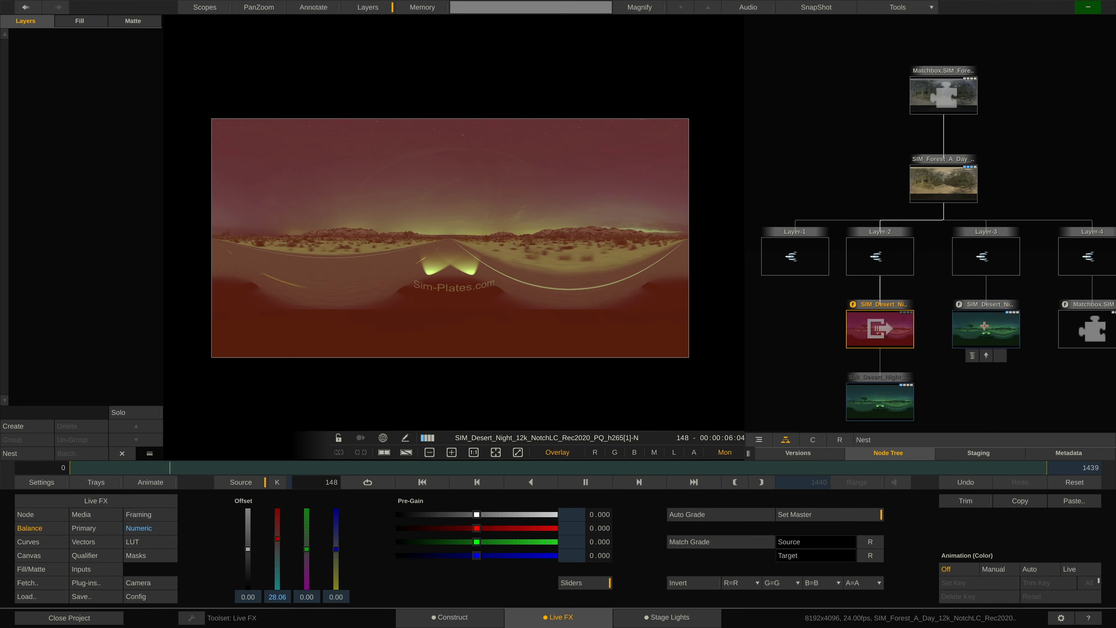
left_click(986, 329)
left_click(880, 330)
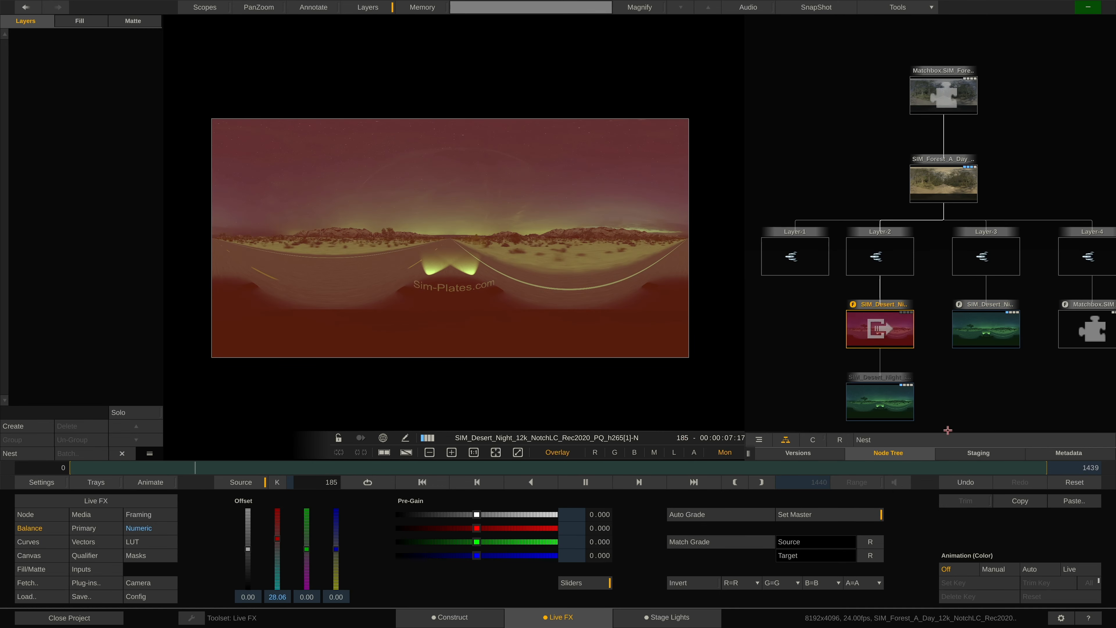
Undo the red offset on the nest node and delete that node from Layer-2's fill
left_click(954, 484)
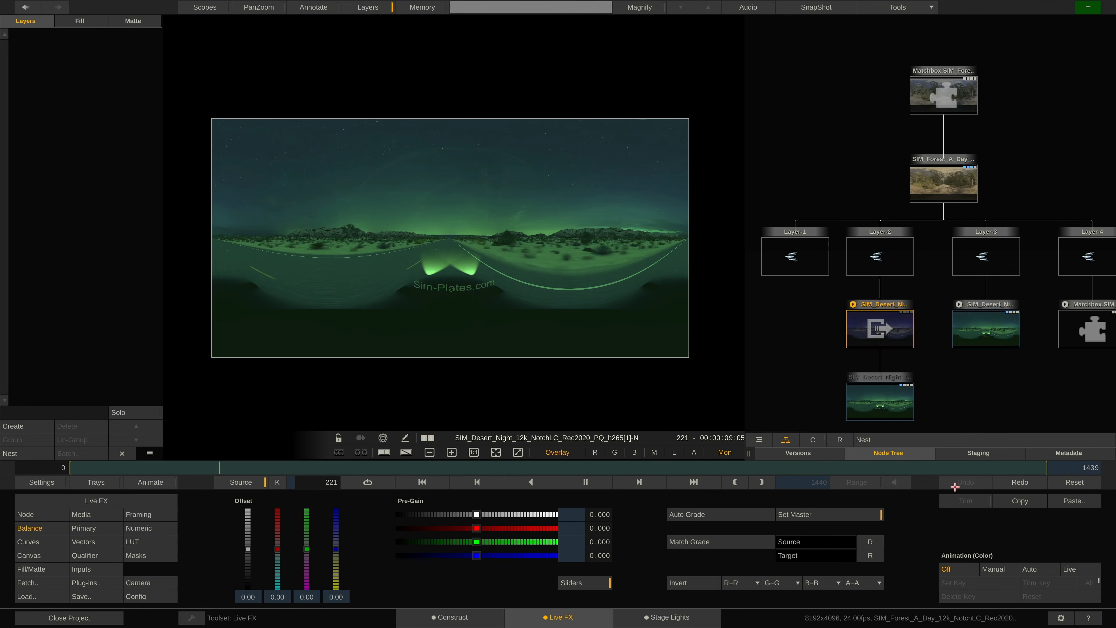
mouse_move(875, 335)
left_click(865, 355)
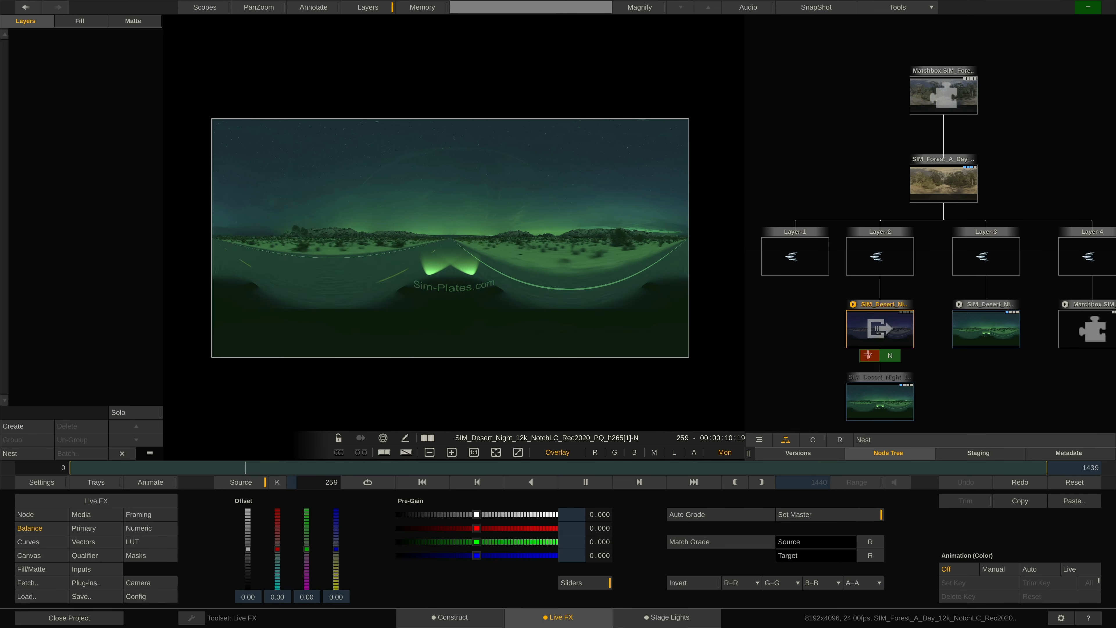
left_click(892, 356)
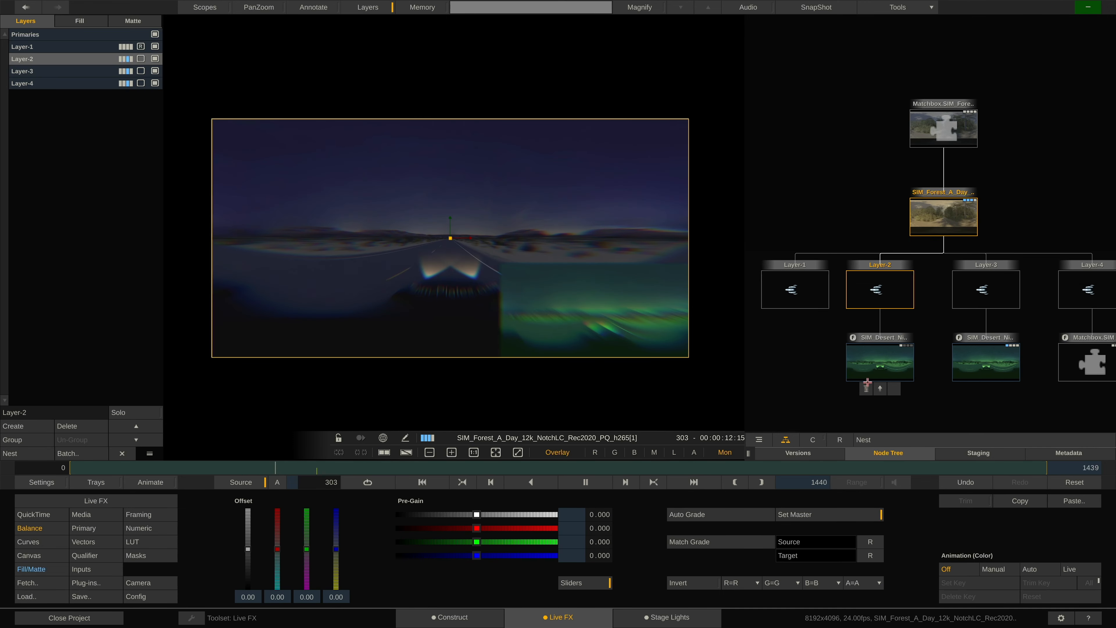
Copy Layer-3's desert fill to Layer-2 as an independent node, and set its pre-gain to red 82.281 and green 15.869
left_click(819, 442)
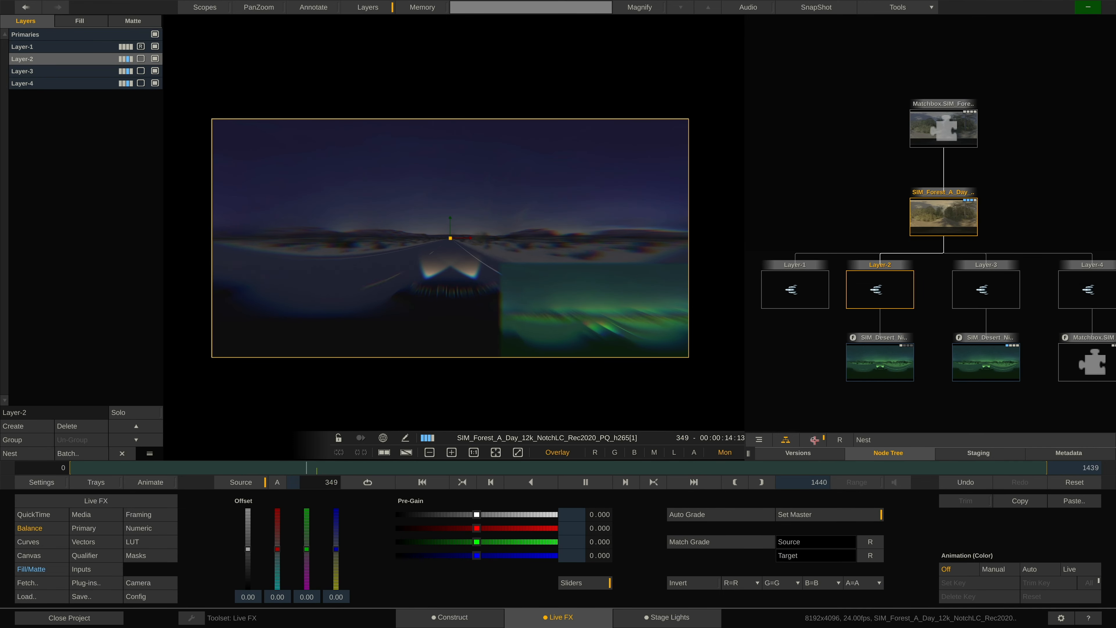
left_click_drag(987, 356, 863, 354)
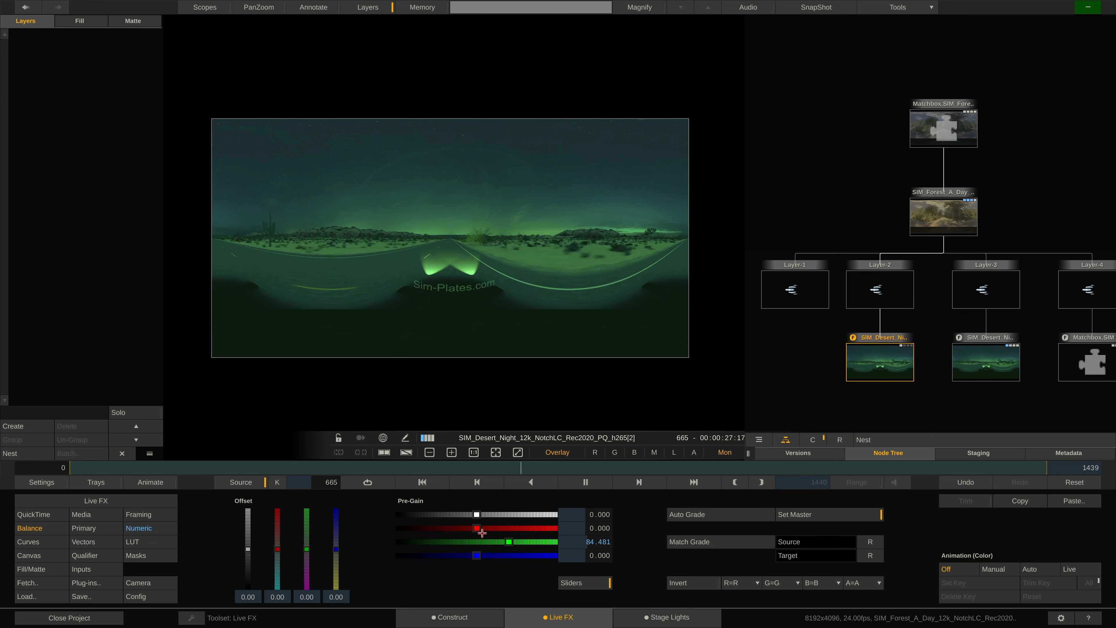
mouse_move(510, 541)
left_mouse_down()
mouse_move(482, 542)
mouse_move(484, 528)
mouse_move(507, 527)
left_mouse_up()
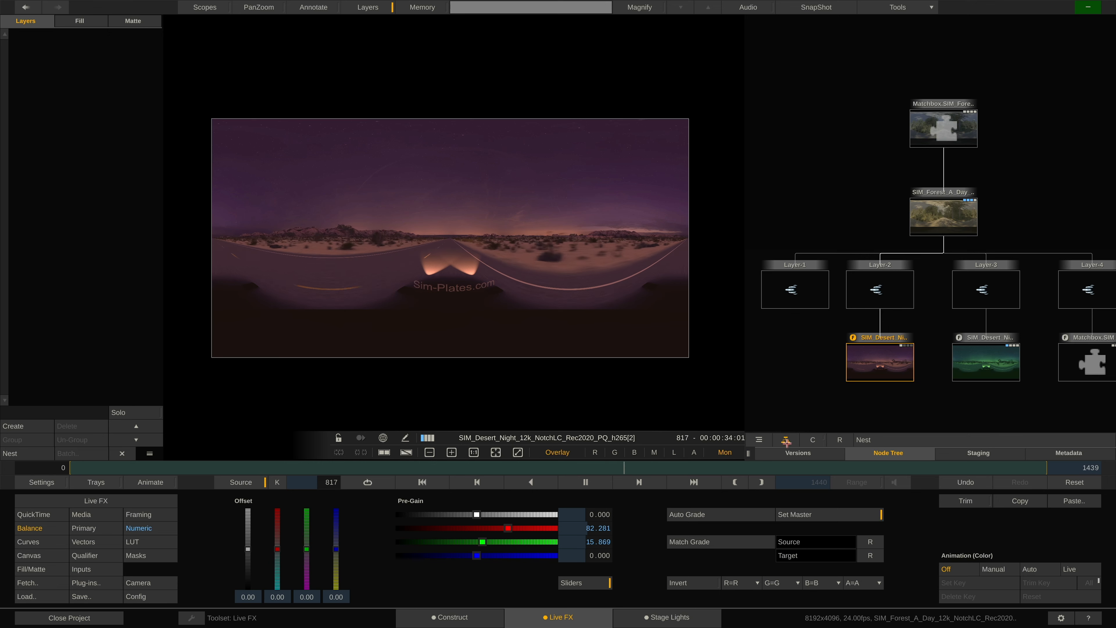
Fit the whole node tree in its area, view the full composite from the forest clip's Matchbox node and open the Live FX setup
left_click_drag(748, 455, 753, 455)
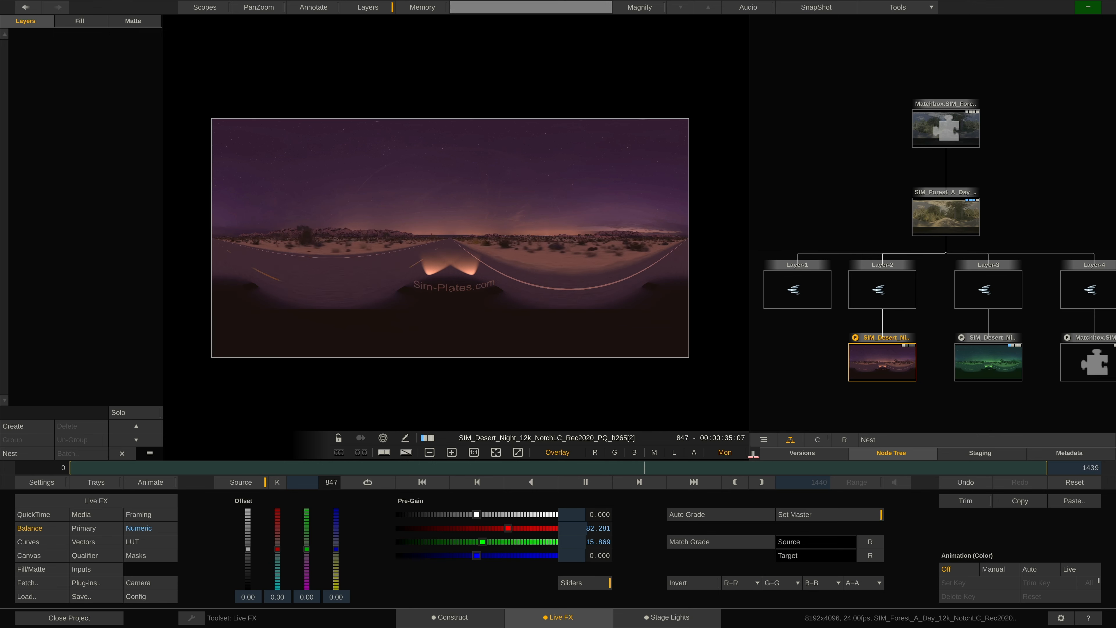
scroll(860, 208, "down", 4)
scroll(859, 210, "up", 3)
left_click_drag(877, 192, 848, 196)
left_click(917, 132)
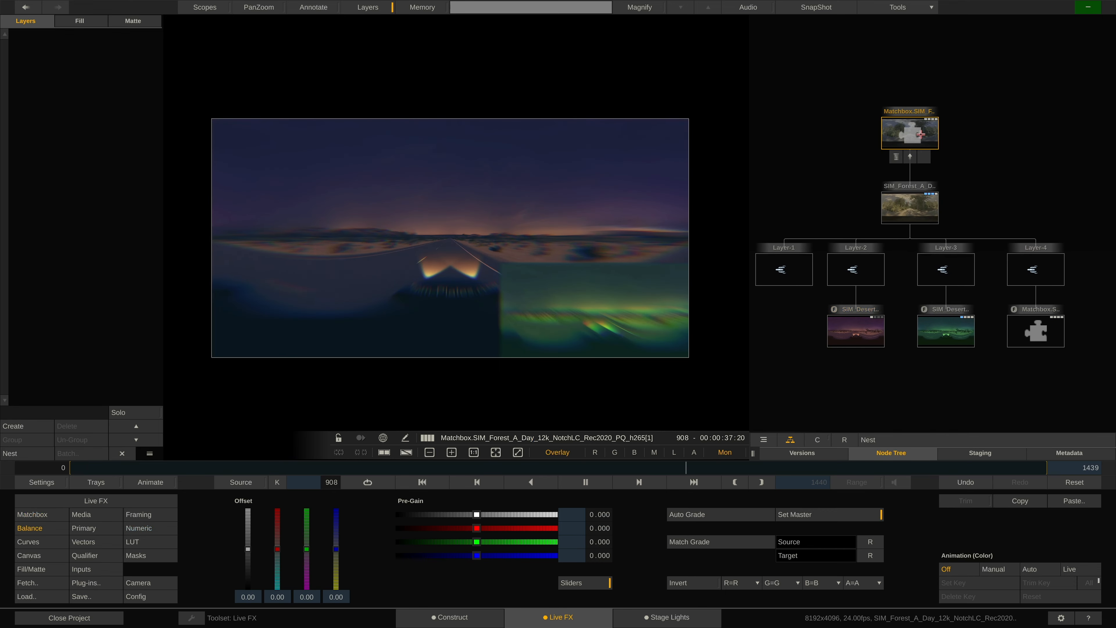
left_click(160, 502)
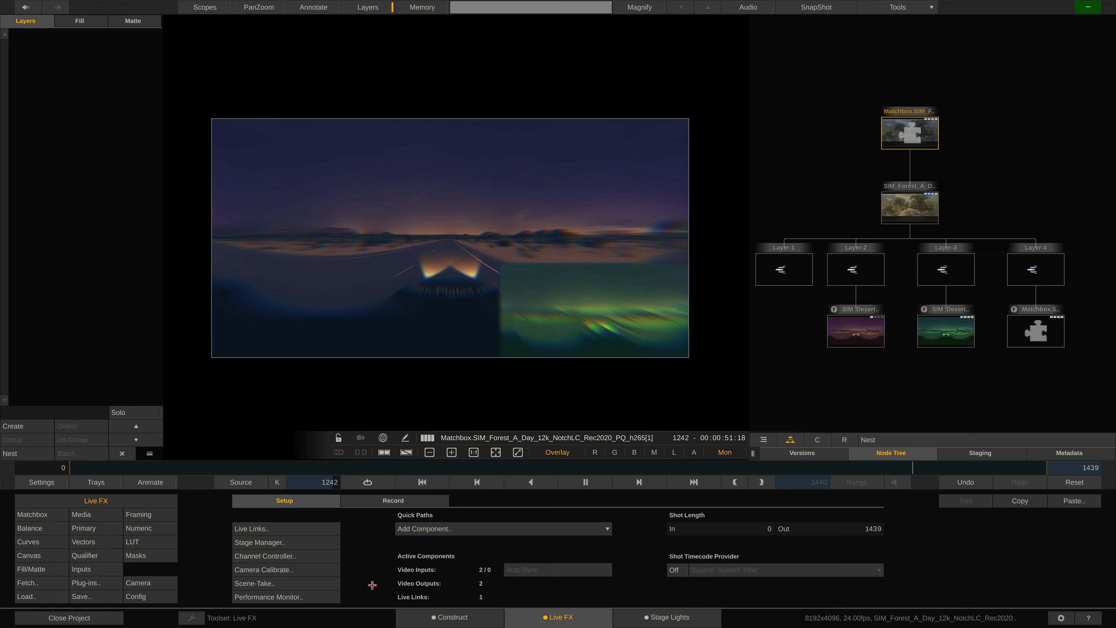
Display the performance monitor and delete the desert fill node from Layer-2
left_click(317, 597)
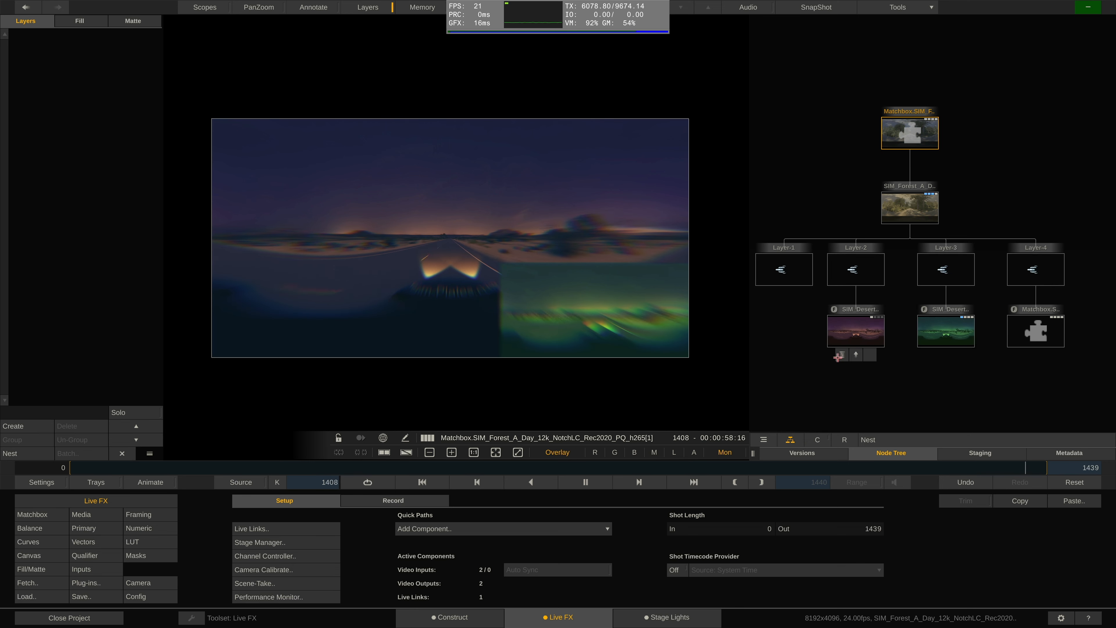
left_click(840, 355)
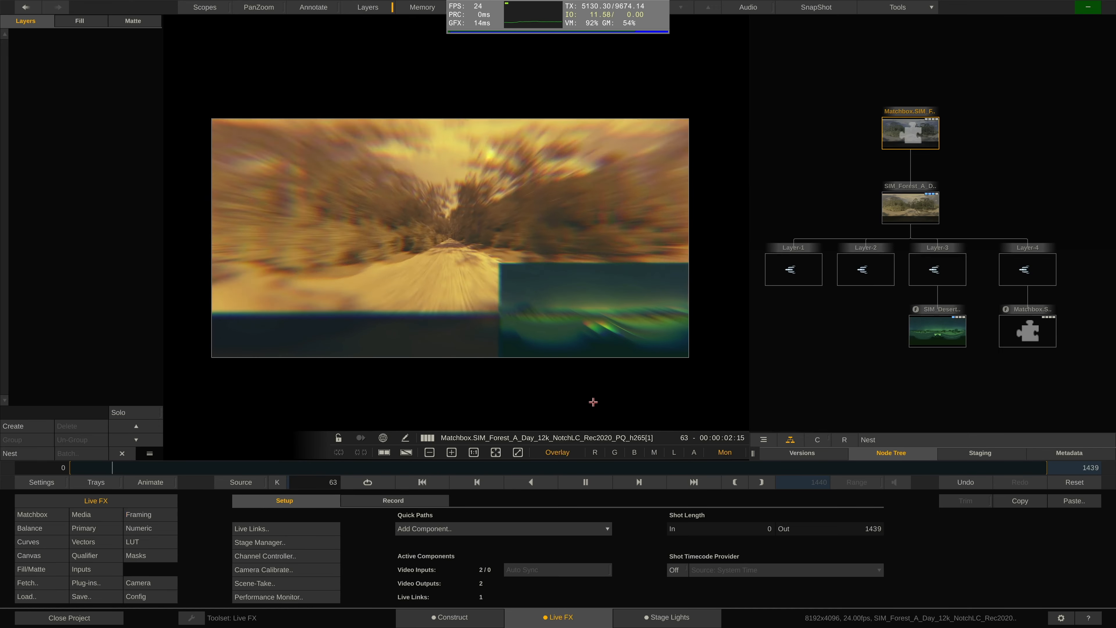
Check the addable components, and turn on dynamic metadata sidecar, USD camera metadata and Take auto-increment in the recording settings
left_click(569, 528)
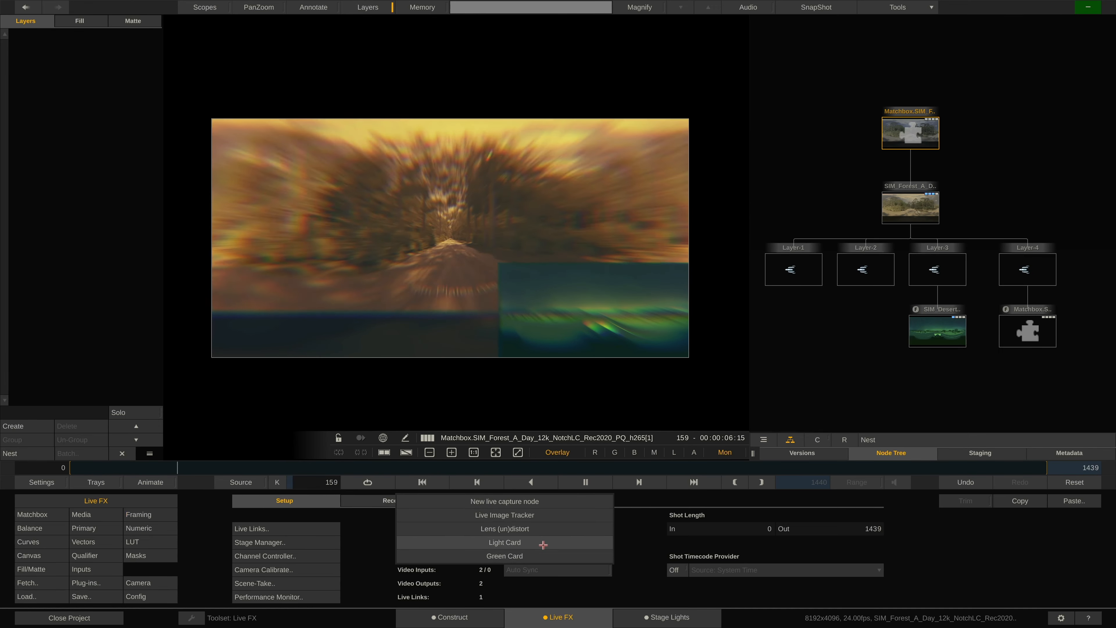
left_click(644, 545)
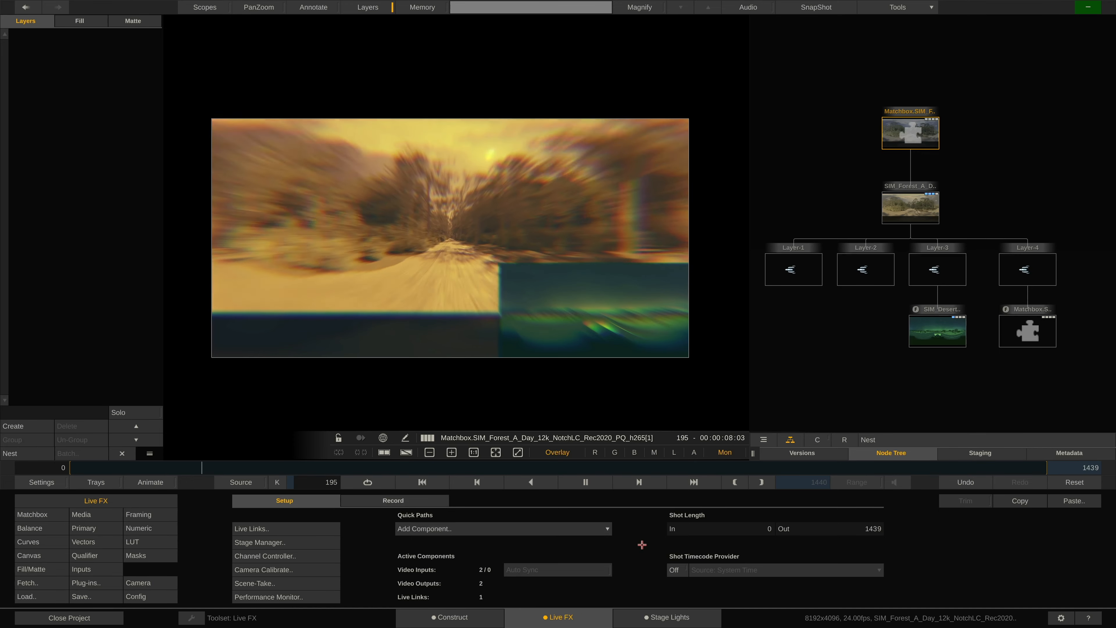
left_click(436, 501)
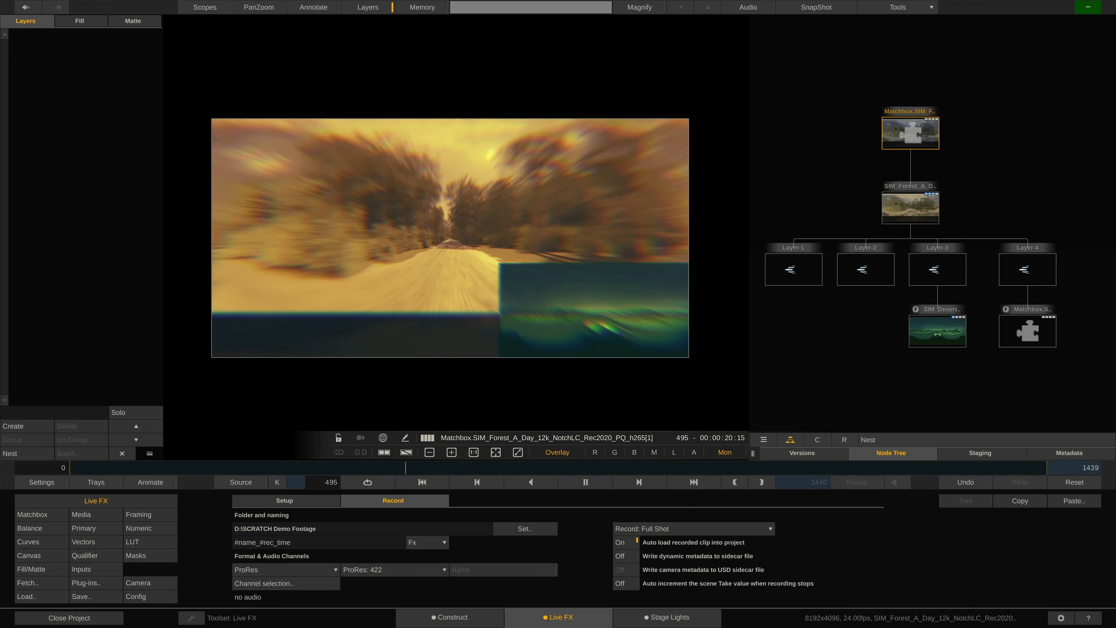
left_click(630, 556)
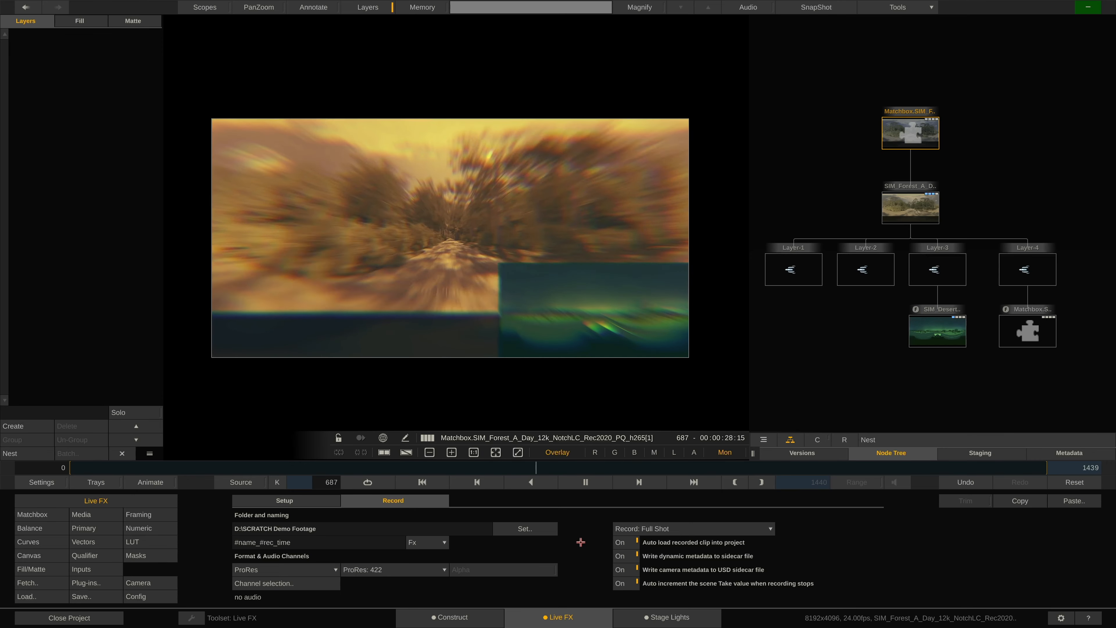
Review the Assimilate Live FX plug-ins in the Plug-in Browser and close it without applying any
left_click(98, 585)
left_click(163, 82)
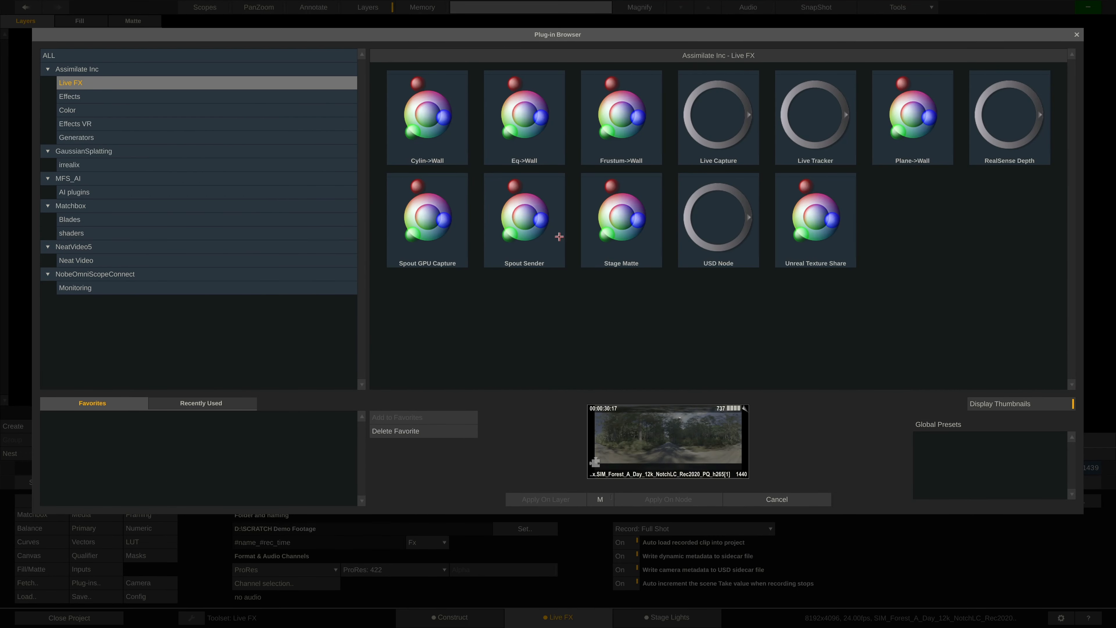
left_click(748, 496)
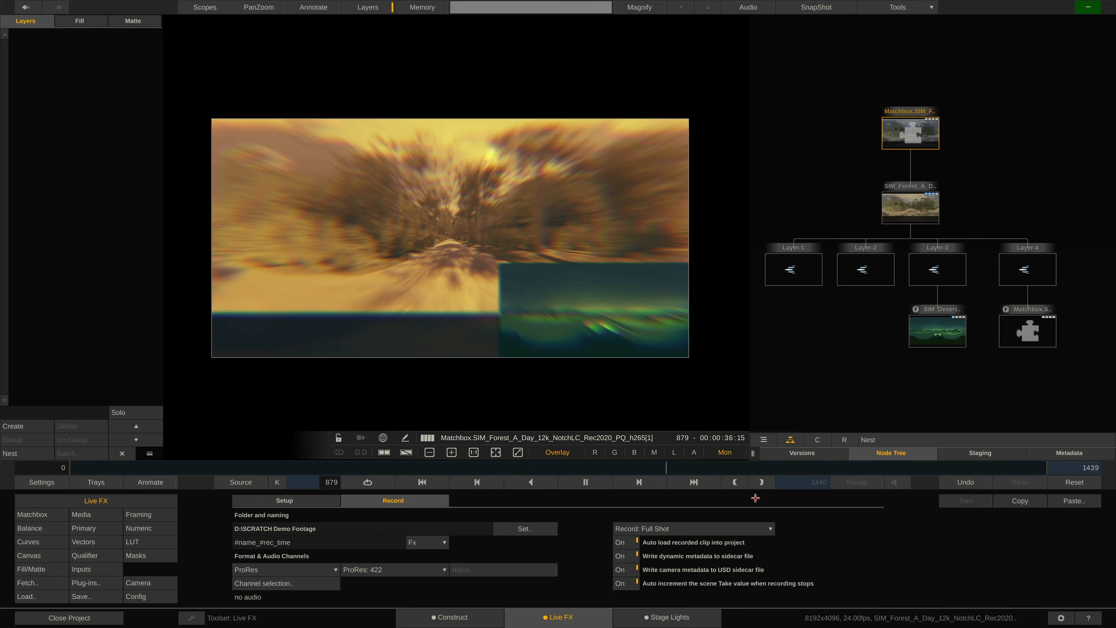
Open the projection setup from the Construct page, keep Stage 3 as its stage and open that stage for editing
left_click(461, 618)
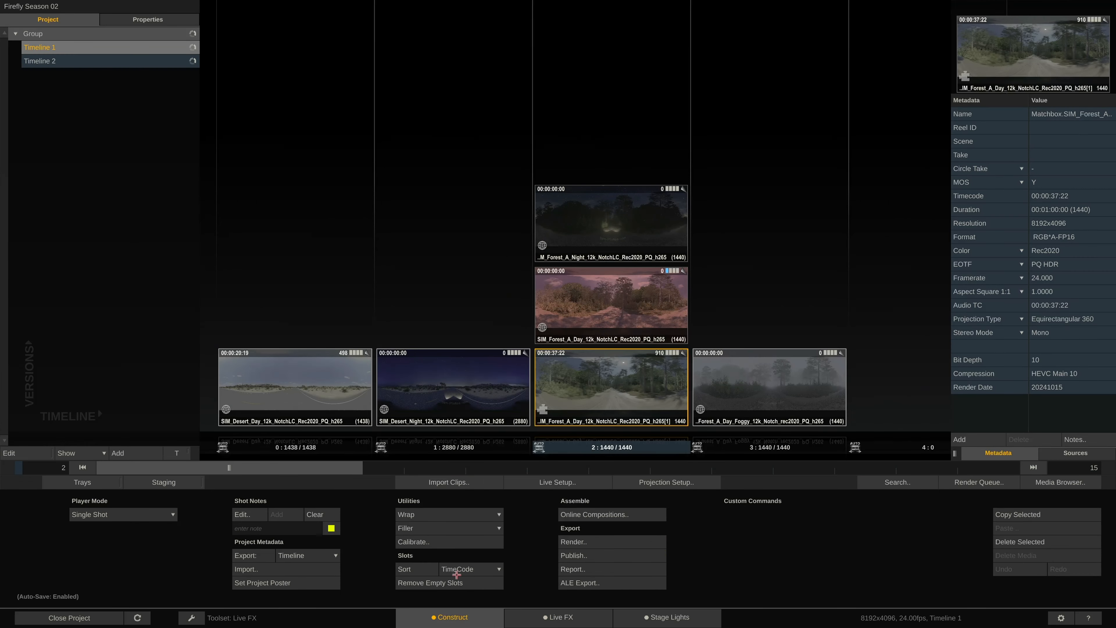
left_click(435, 299)
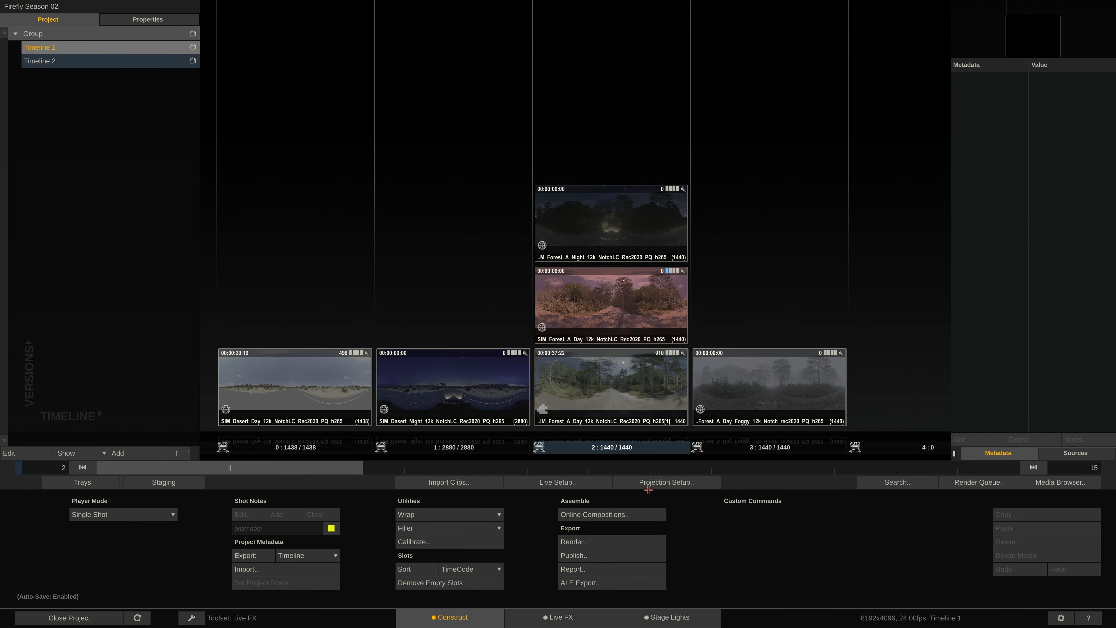
left_click(659, 484)
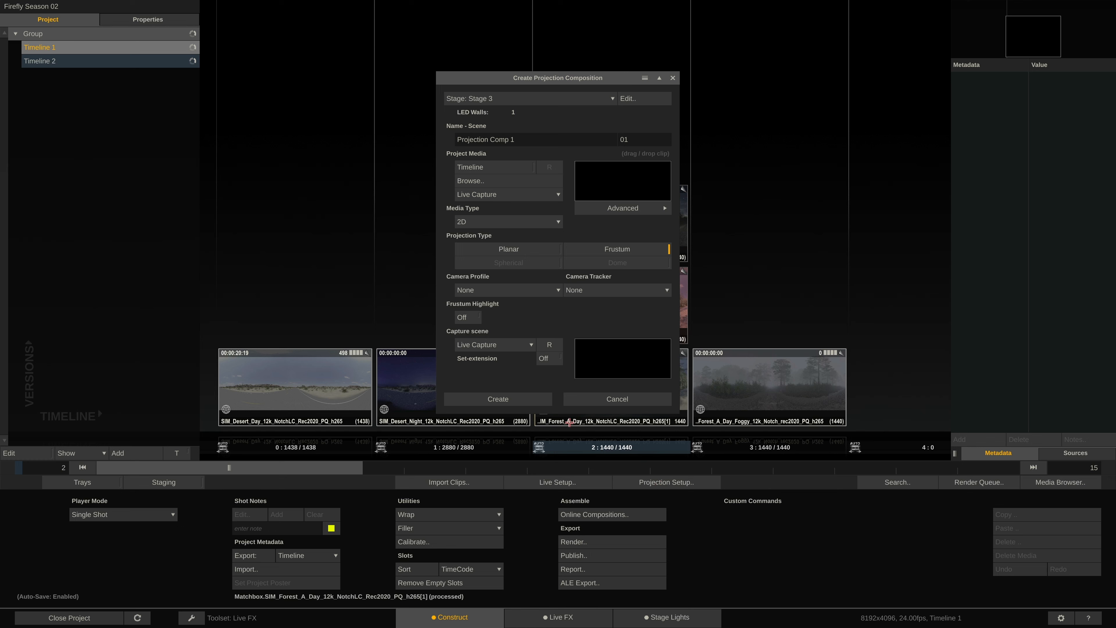
left_click(597, 104)
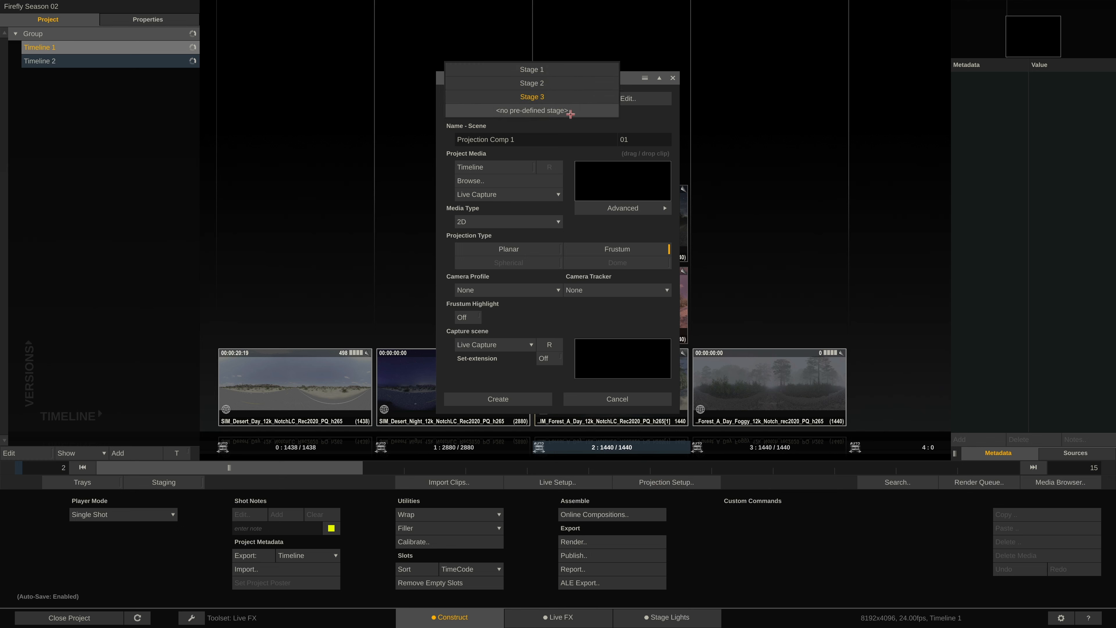
left_click(578, 95)
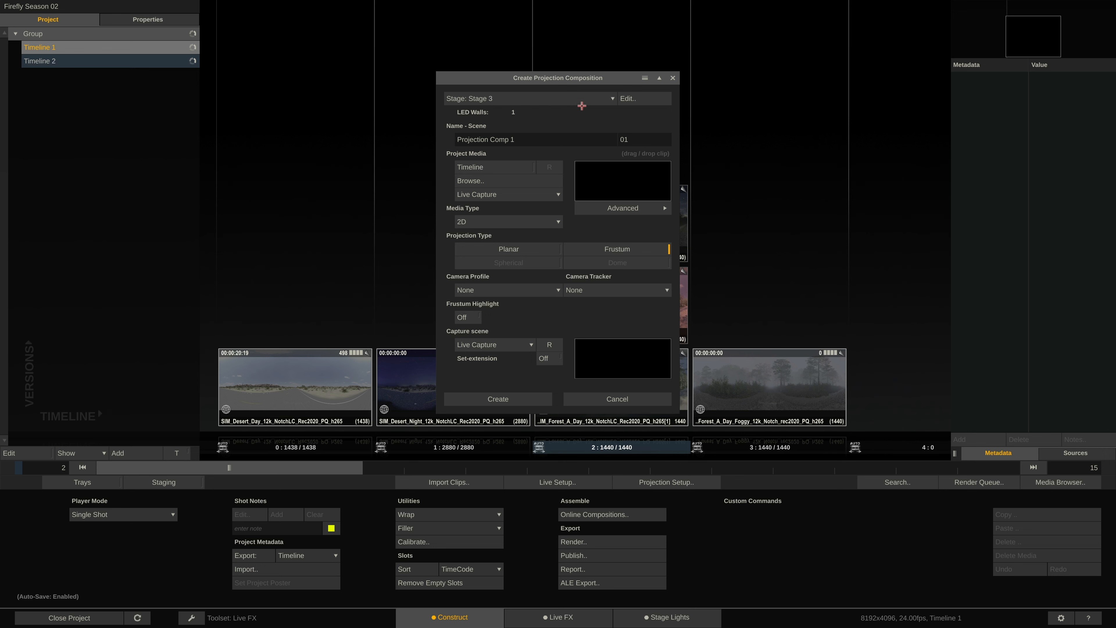
left_click(643, 99)
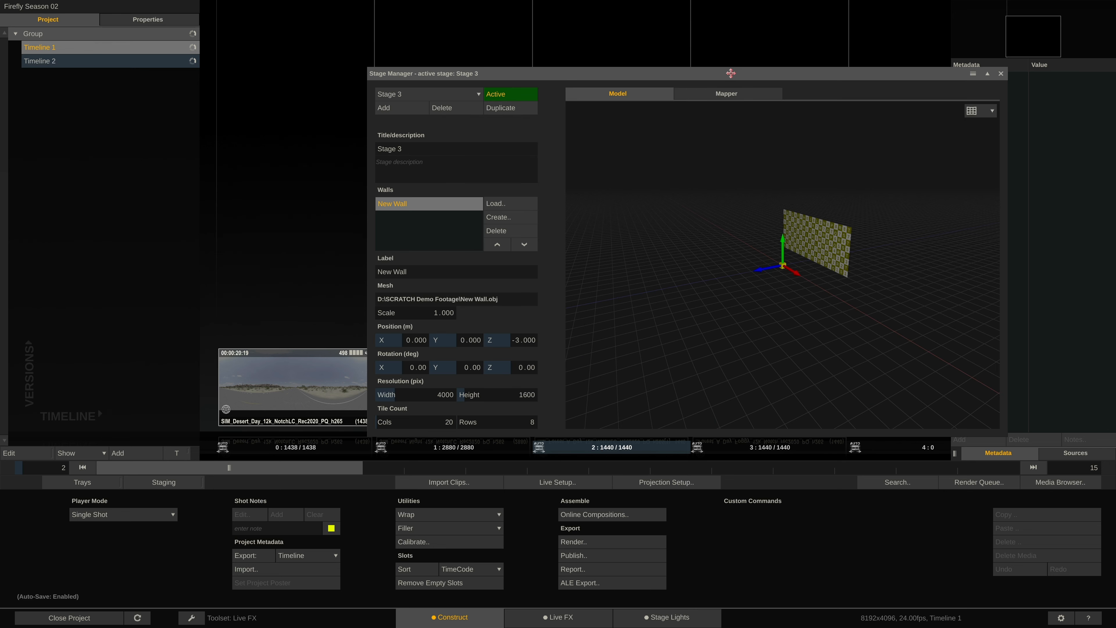
Inspect Stage 3's New Wall in the Stage Manager's 3D model
left_click_drag(731, 73, 564, 78)
left_click(295, 99)
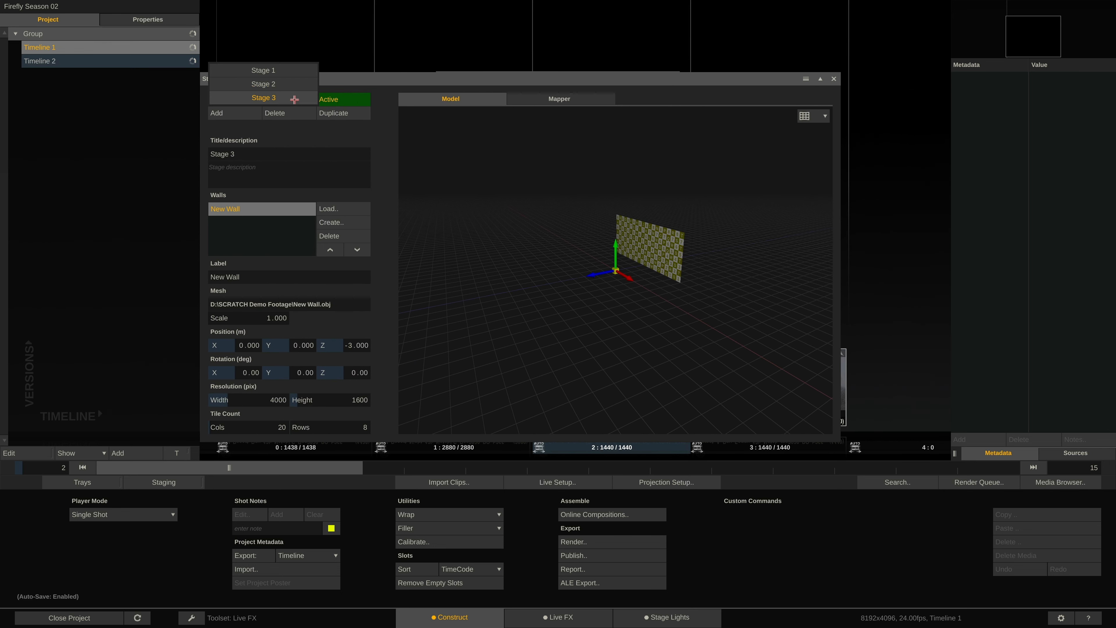
left_click(322, 136)
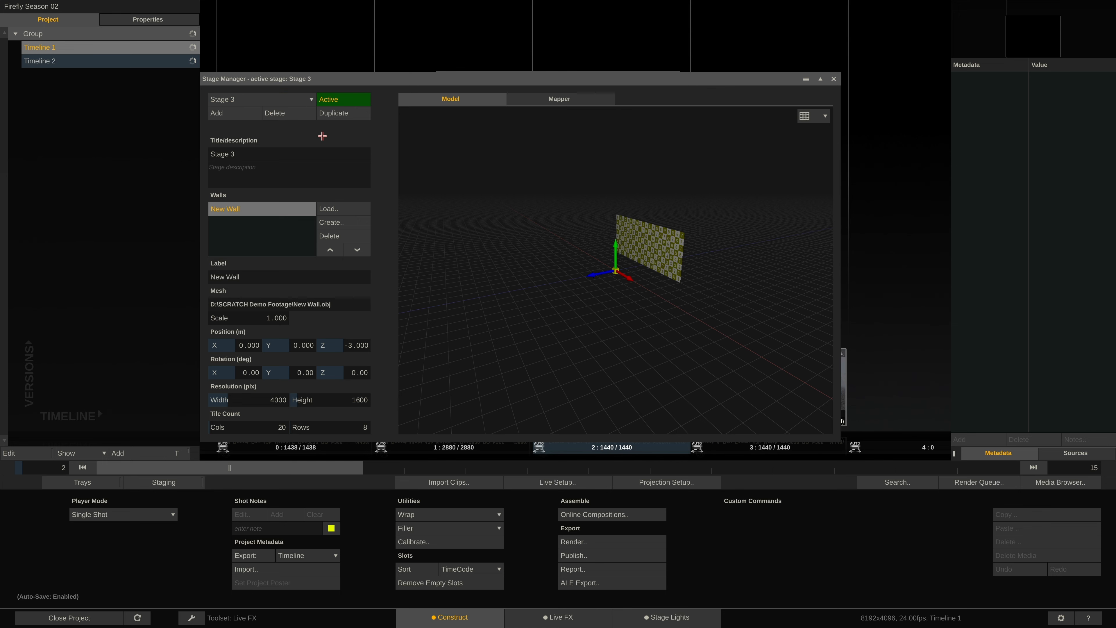
left_click_drag(585, 241, 781, 247)
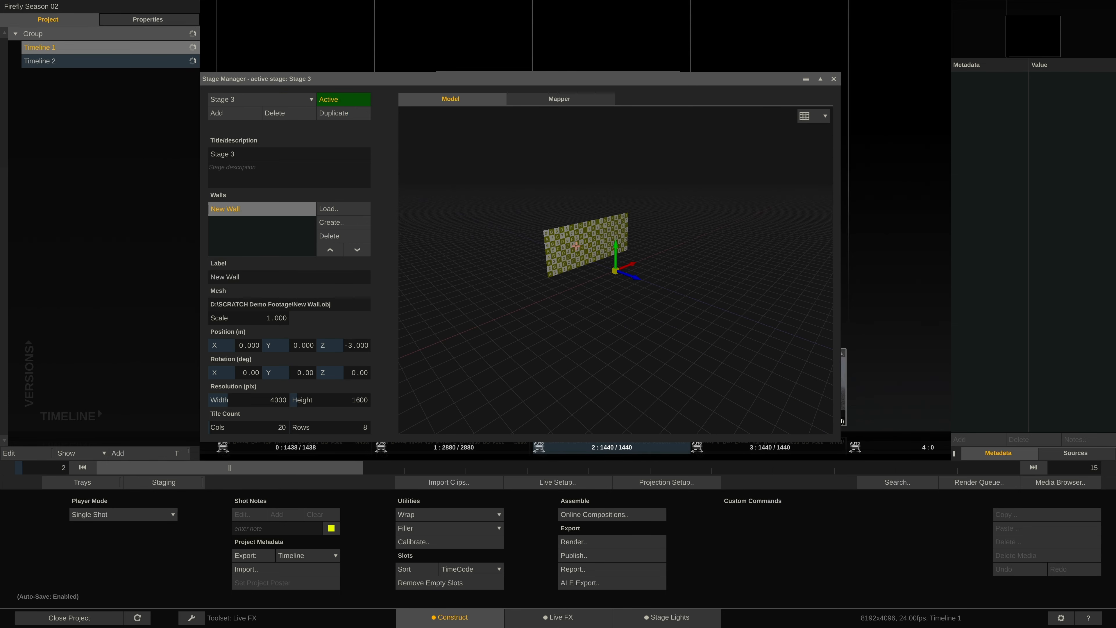
scroll(573, 240, "up", 5)
Compare the wall models of Stage 2 and Stage 1, and return to Stage 3's wall model
left_click(293, 101)
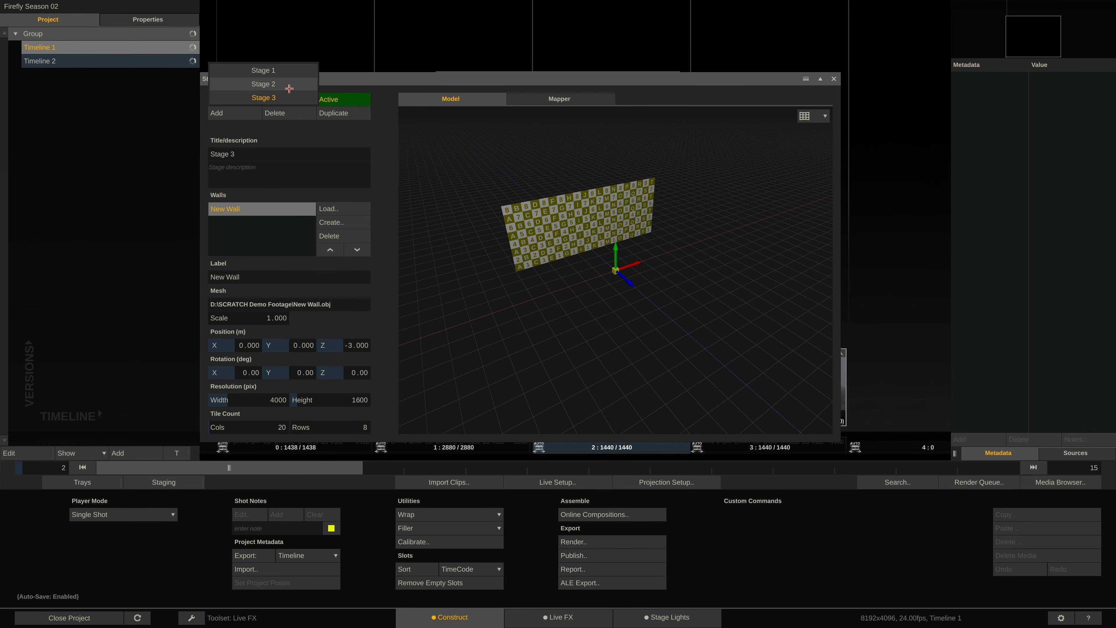
left_click(289, 88)
left_click(291, 93)
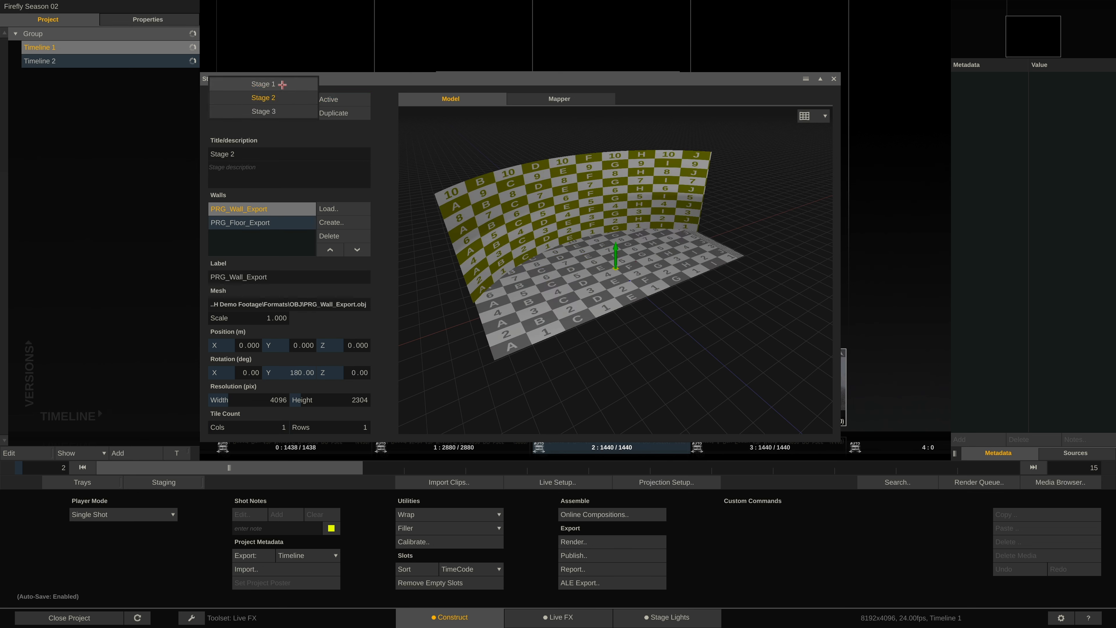
left_click(282, 85)
left_click(289, 96)
left_click(299, 130)
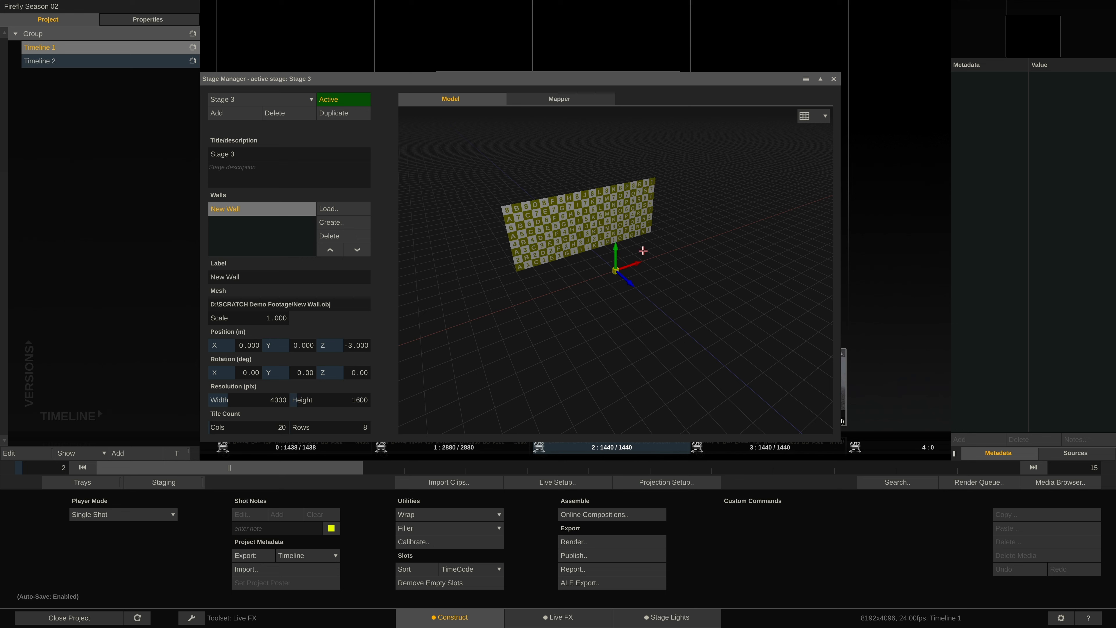
left_click_drag(631, 242, 609, 253)
left_click_drag(611, 260, 605, 261)
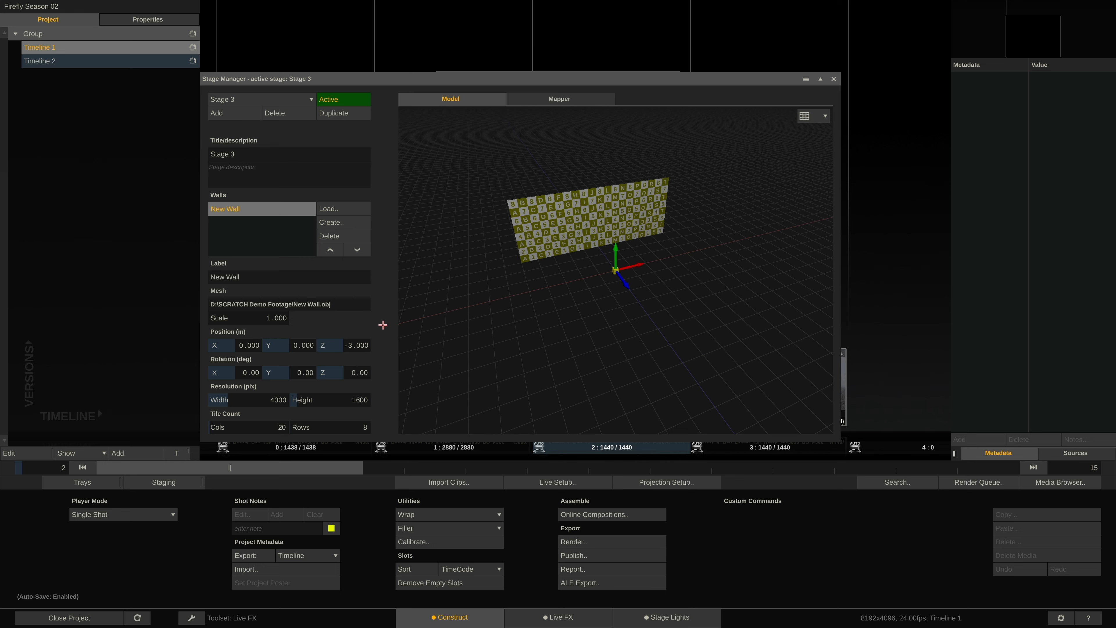
Review the LED Wall Model Creator and its wall type options for Stage 3, and cancel without creating a wall
left_click(348, 222)
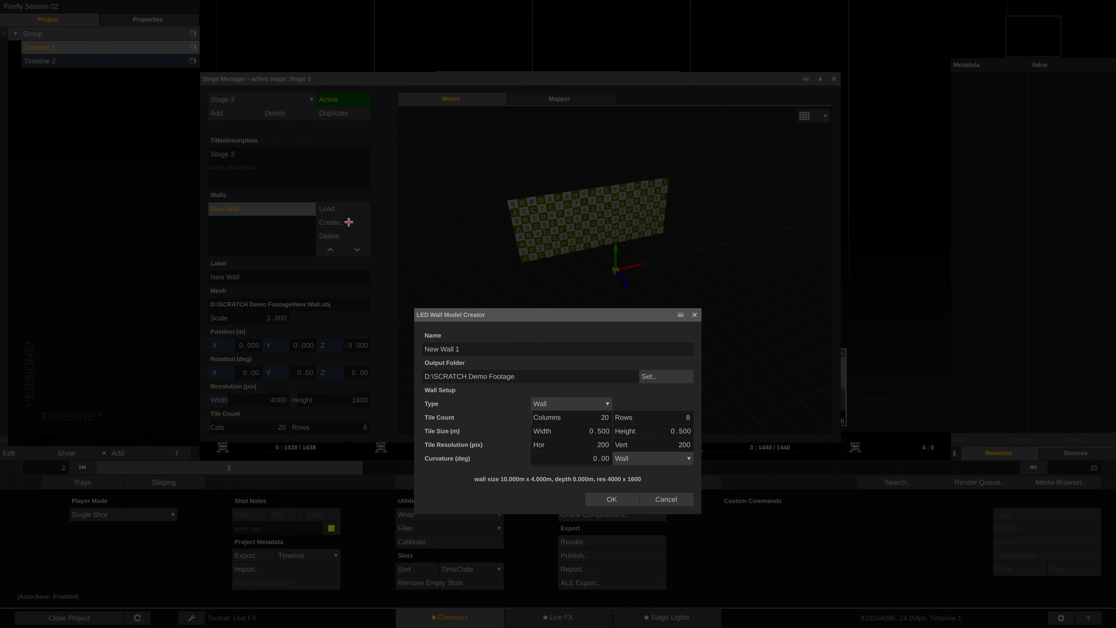
left_click(609, 402)
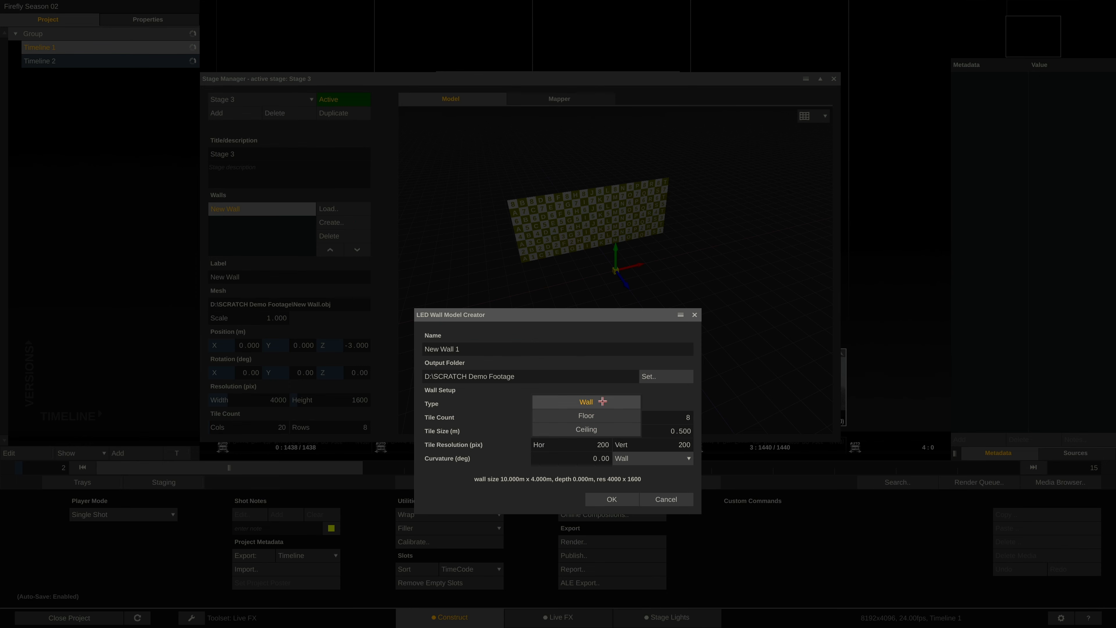
left_click(661, 402)
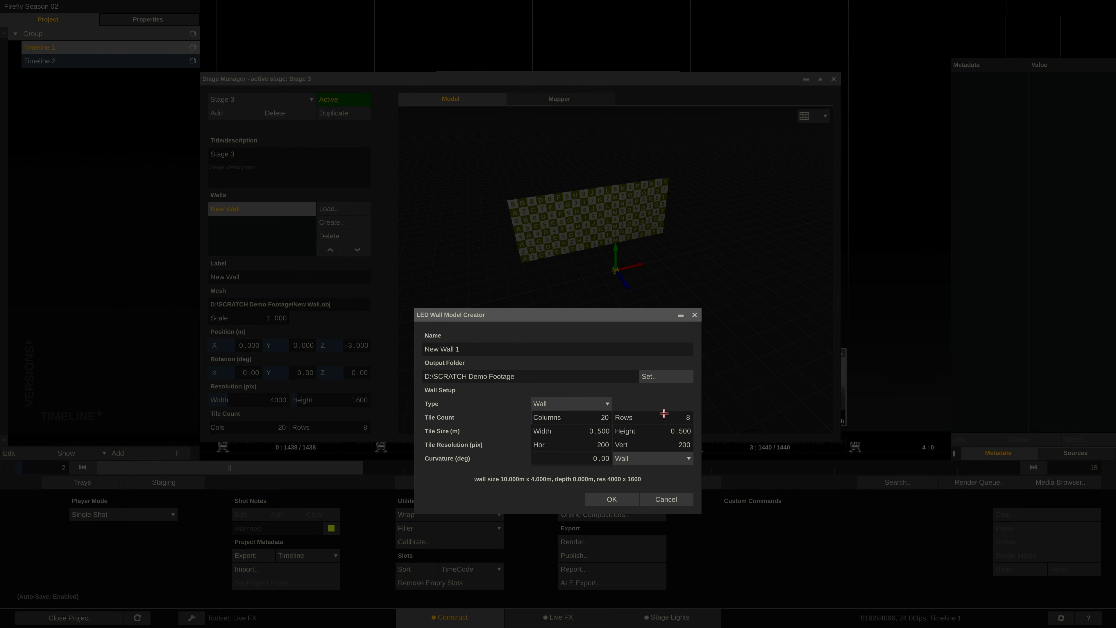
left_click(671, 500)
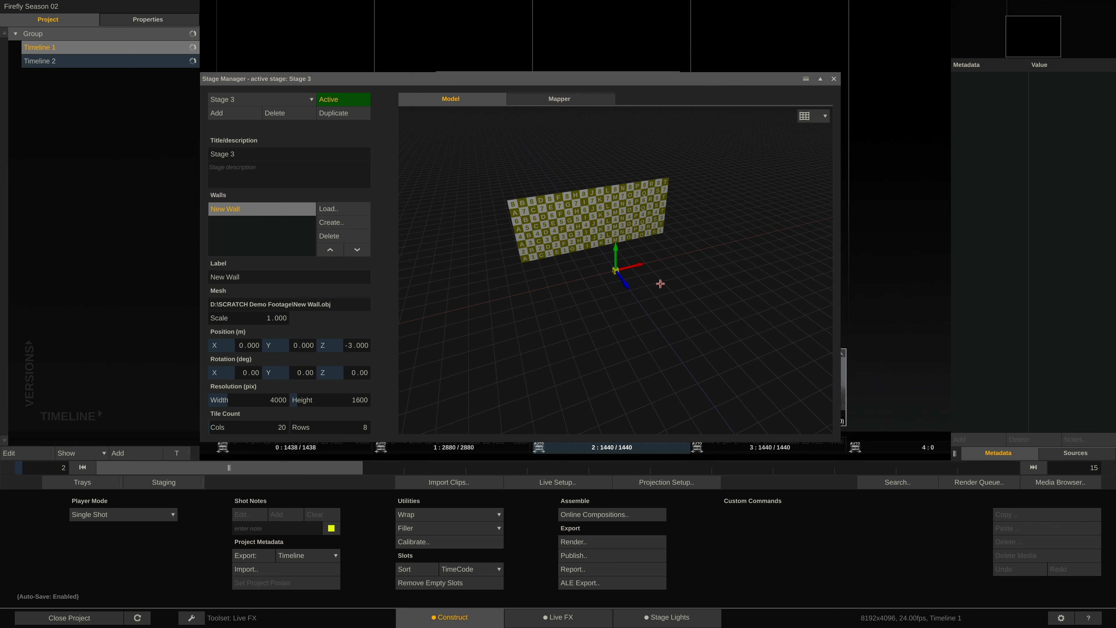
left_click_drag(661, 284, 689, 270)
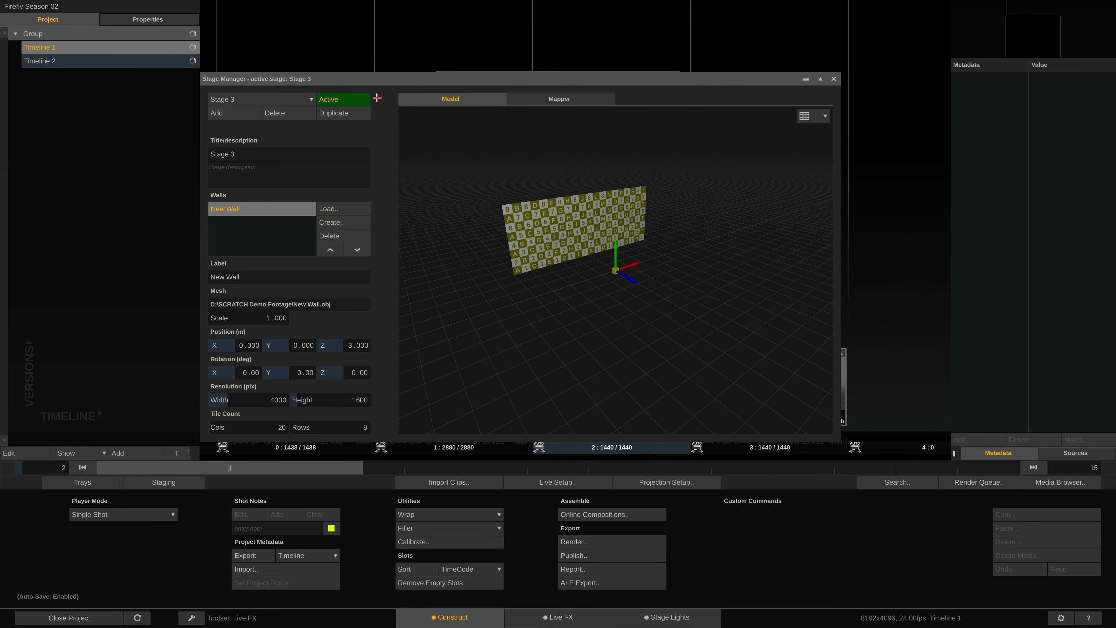
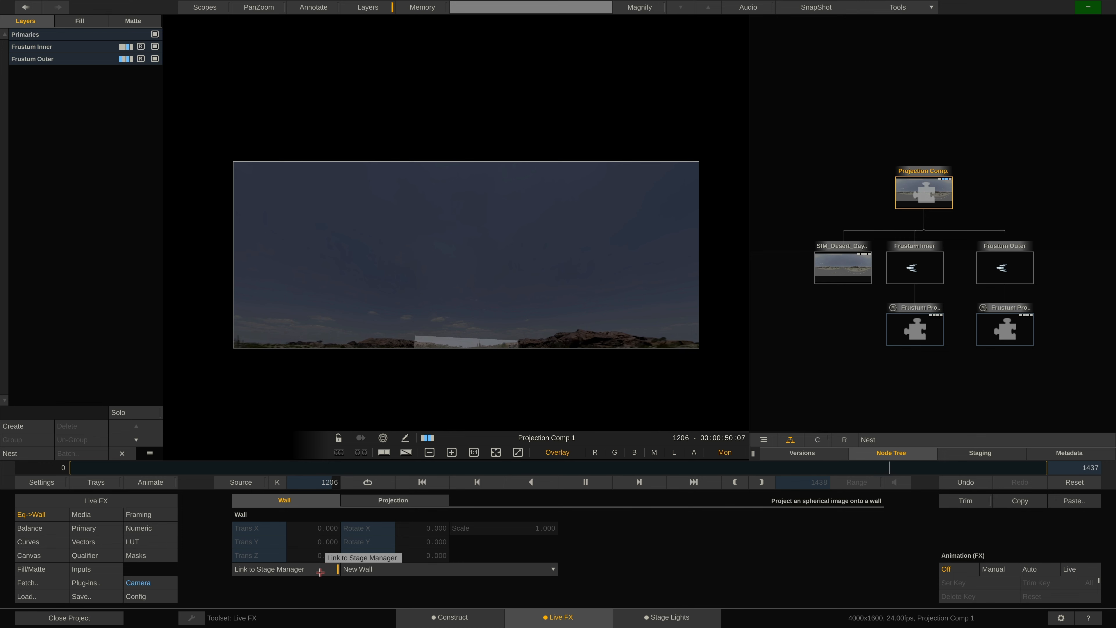
Unlink the Eq->Wall node from the Stage Manager, link it back to New Wall and review its projection settings
left_click(320, 572)
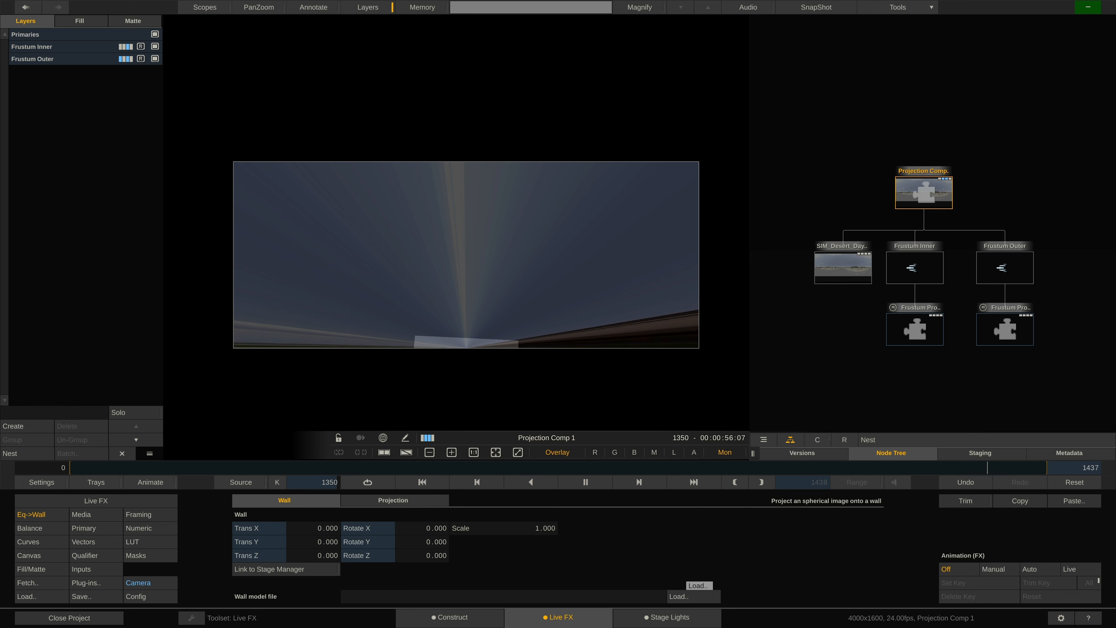
left_click(306, 568)
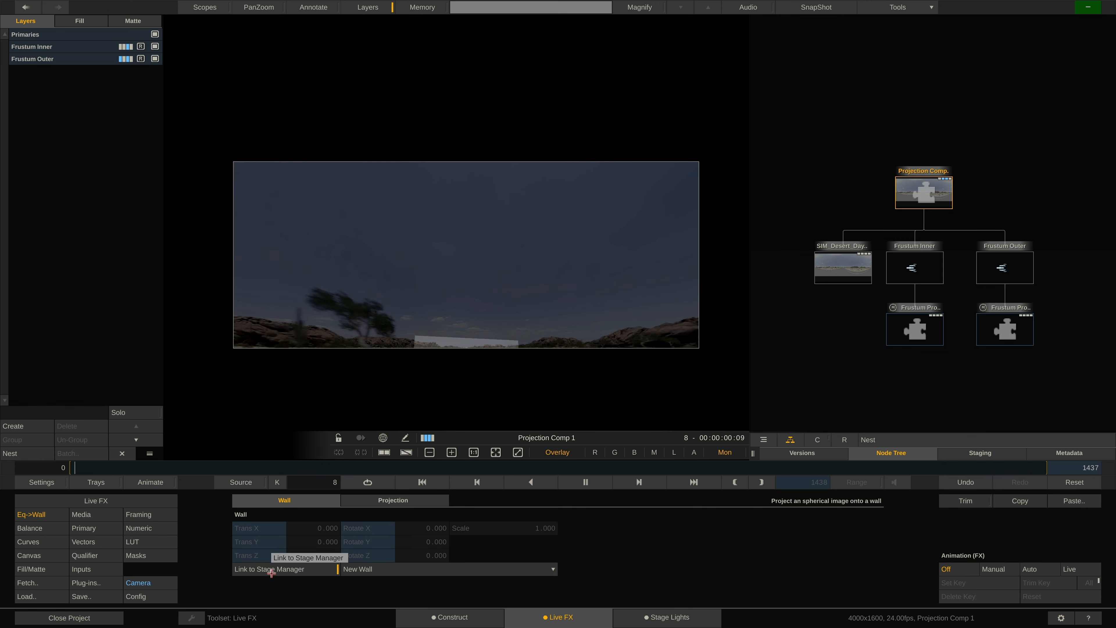
left_click(416, 501)
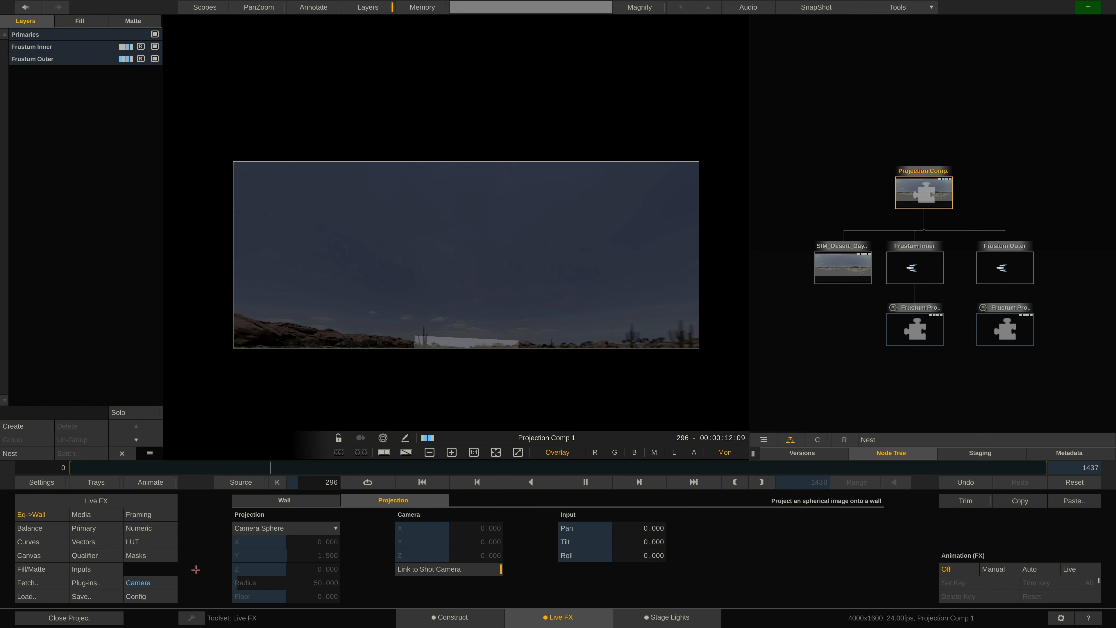
Bring up the Projection Comp's camera settings alongside Stage 3's model in the Stage Manager, and set the camera's Y position to 1.5
left_click(153, 583)
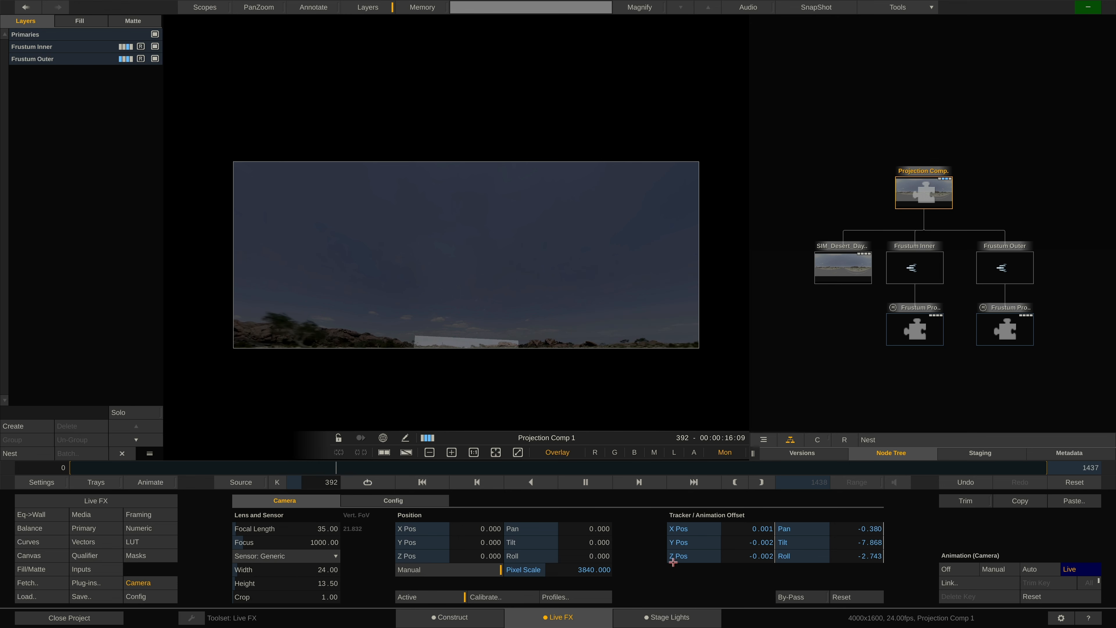
right_click(512, 320)
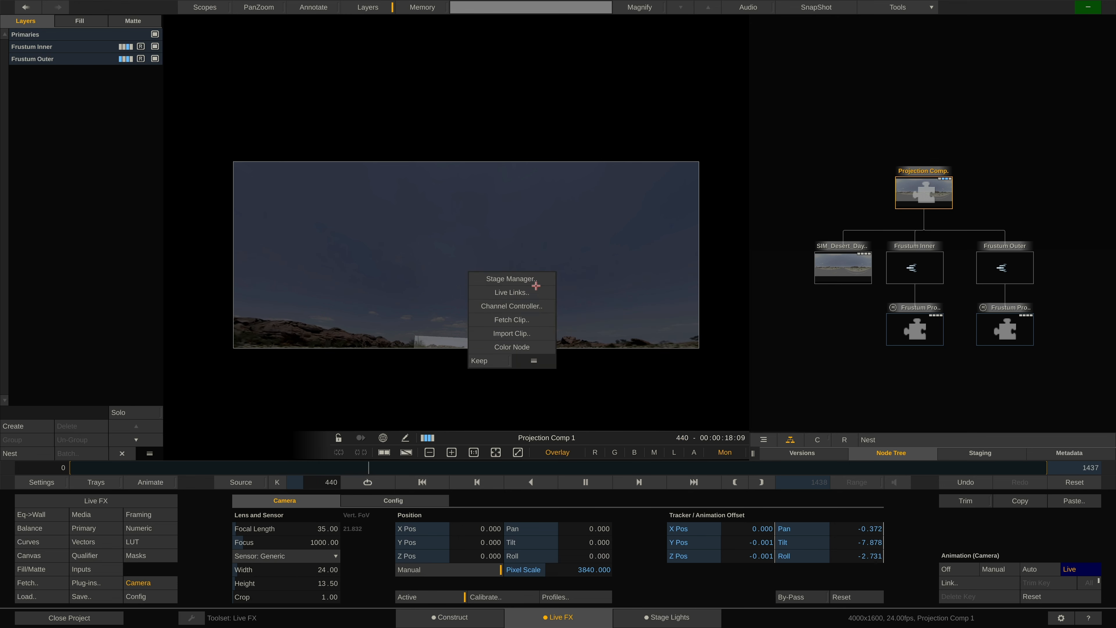
left_click(527, 279)
left_click(630, 90)
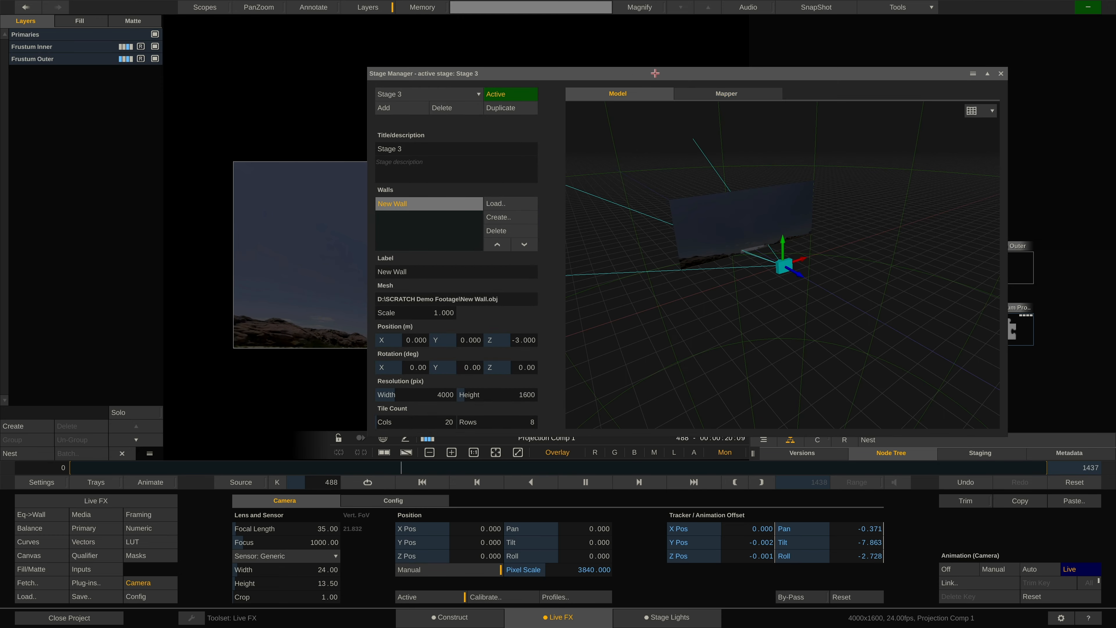
left_click_drag(655, 70, 526, 35)
left_click_drag(538, 170, 562, 193)
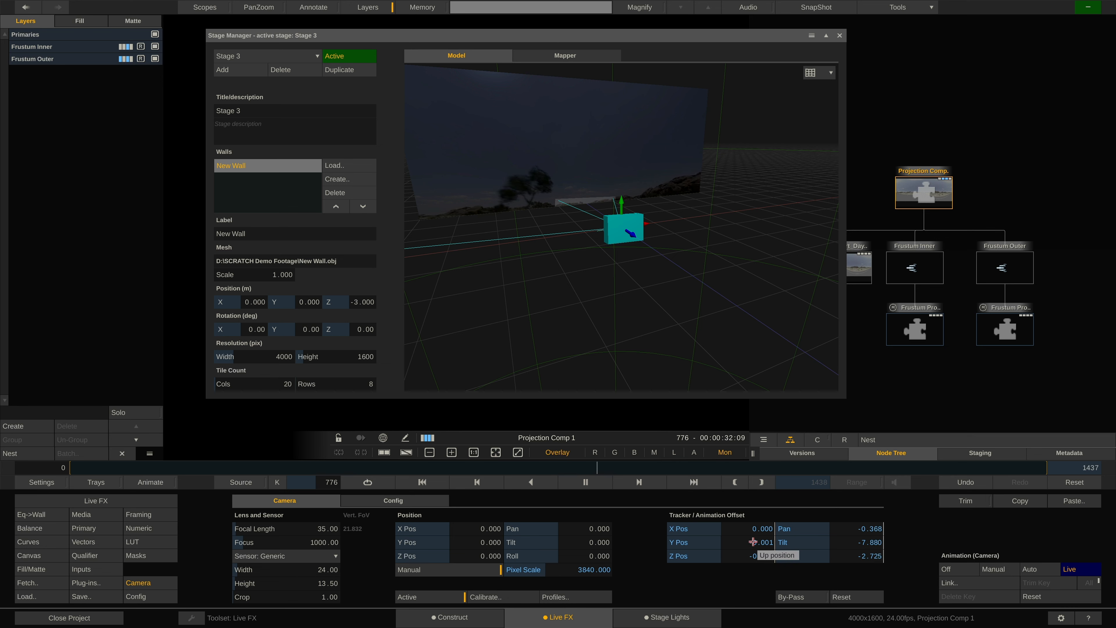
left_click(486, 544)
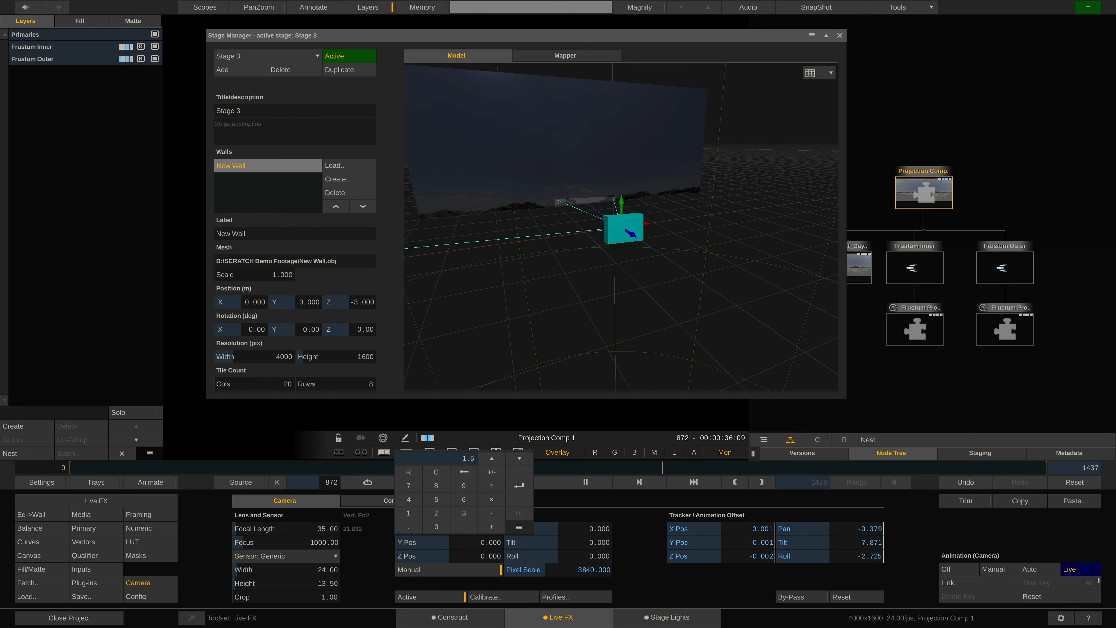
type("1.5")
key("Return")
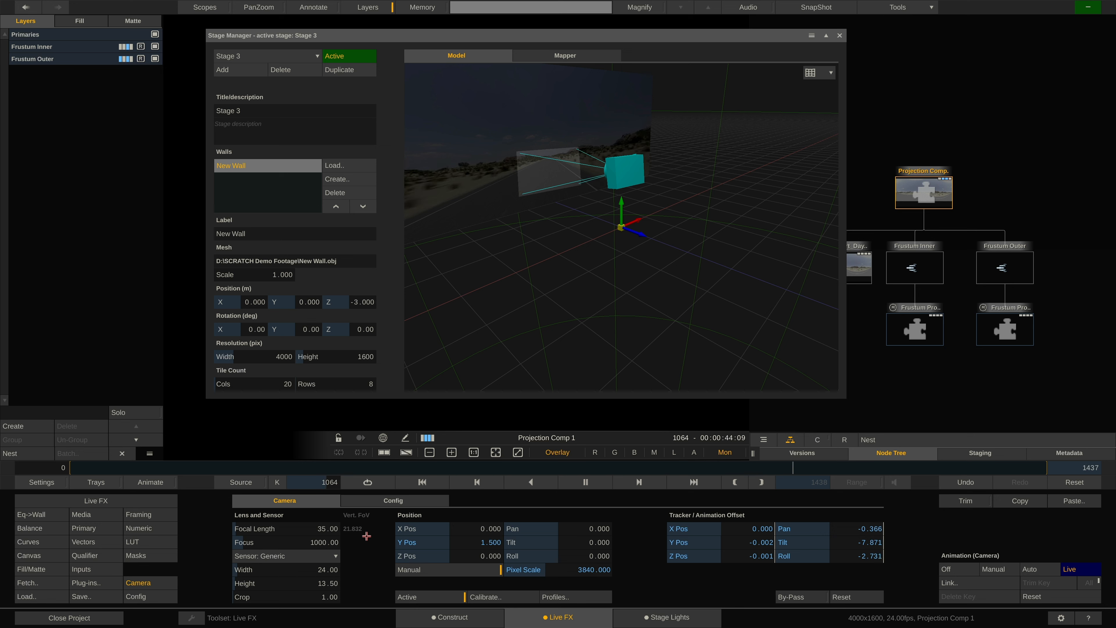
Examine the camera and its frustum against New Wall from several angles in the 3D model, and close the Stage Manager
mouse_move(668, 260)
left_mouse_down()
mouse_move(596, 266)
mouse_move(673, 256)
mouse_move(649, 262)
left_mouse_up()
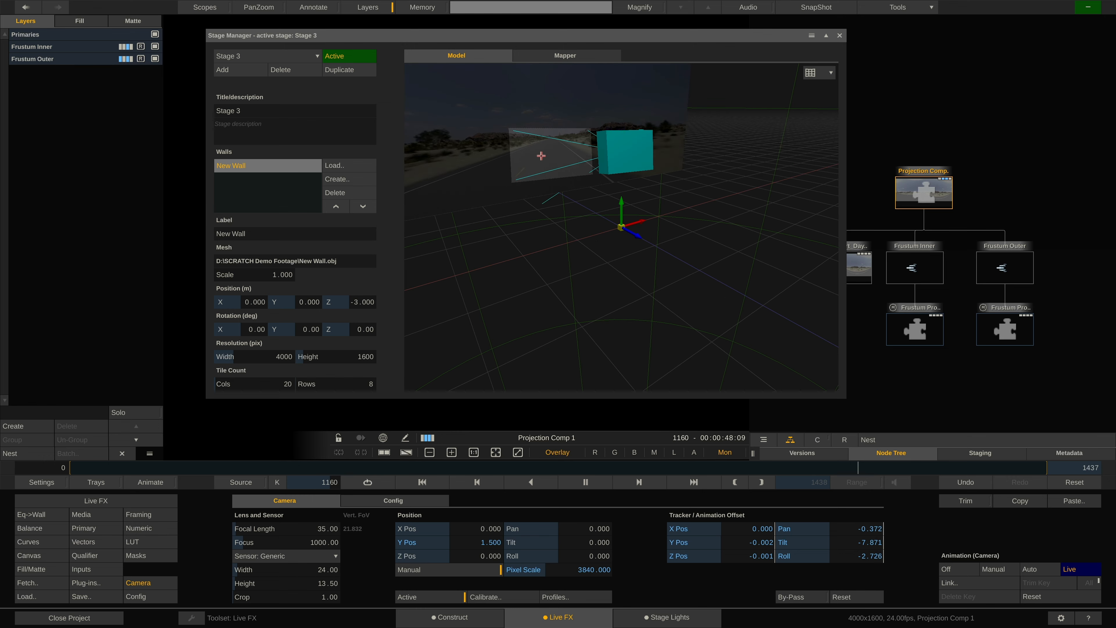
left_click_drag(570, 165, 554, 270)
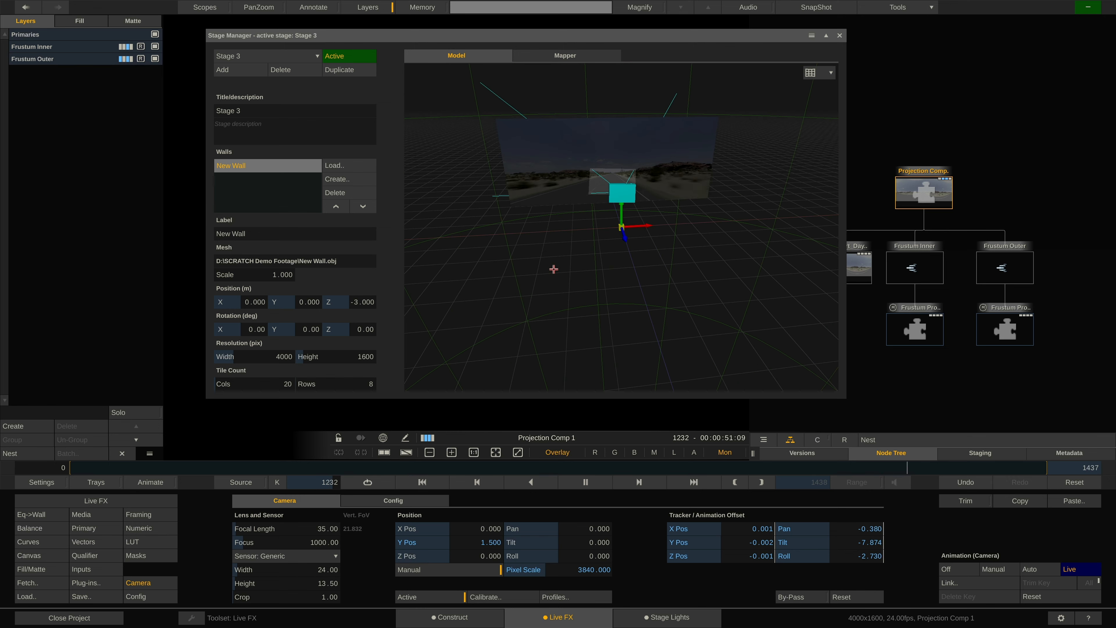
left_click(828, 36)
left_click(840, 35)
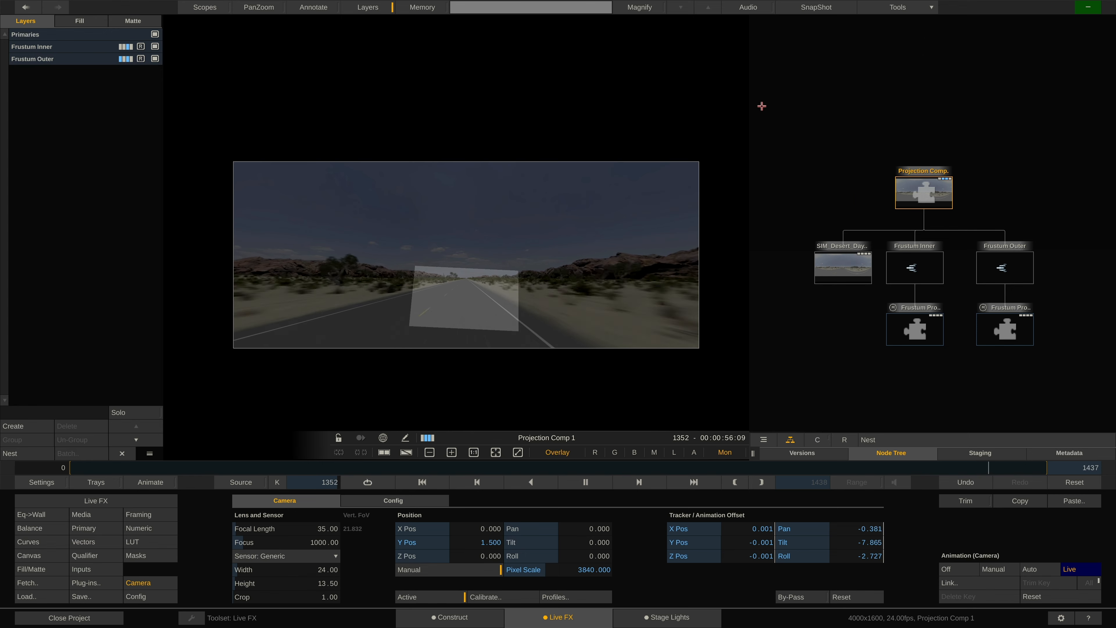
Review the FreeD, Mo-Sys, Ncam/ZEISS and Unreal options among the Live Links, and return to the RealSense Tracker
left_click(920, 7)
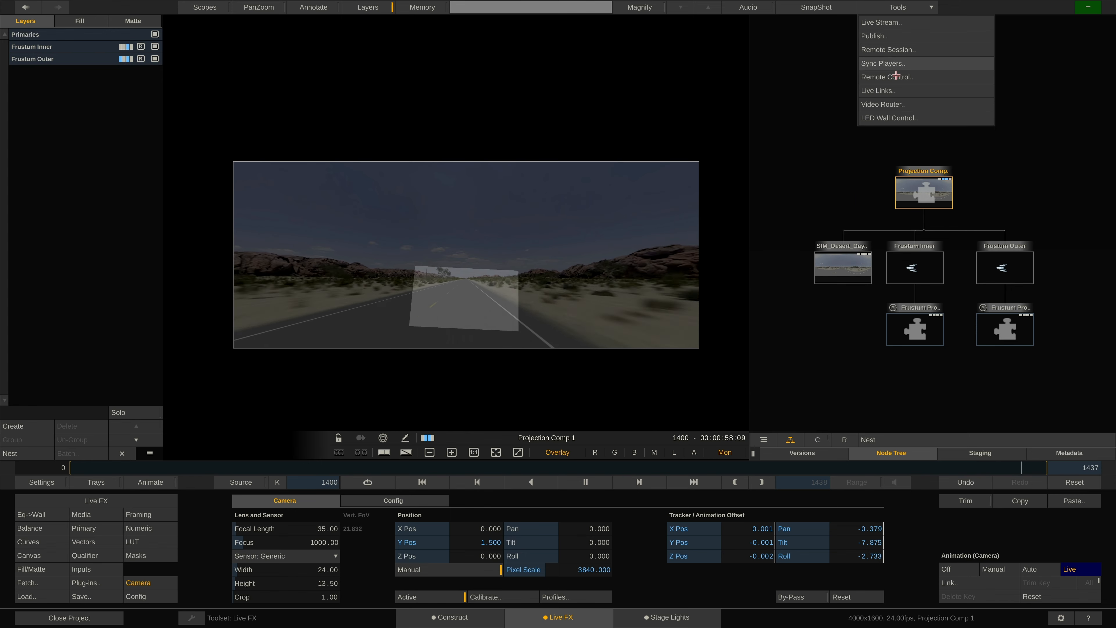
left_click(884, 92)
left_click_drag(588, 25, 592, 54)
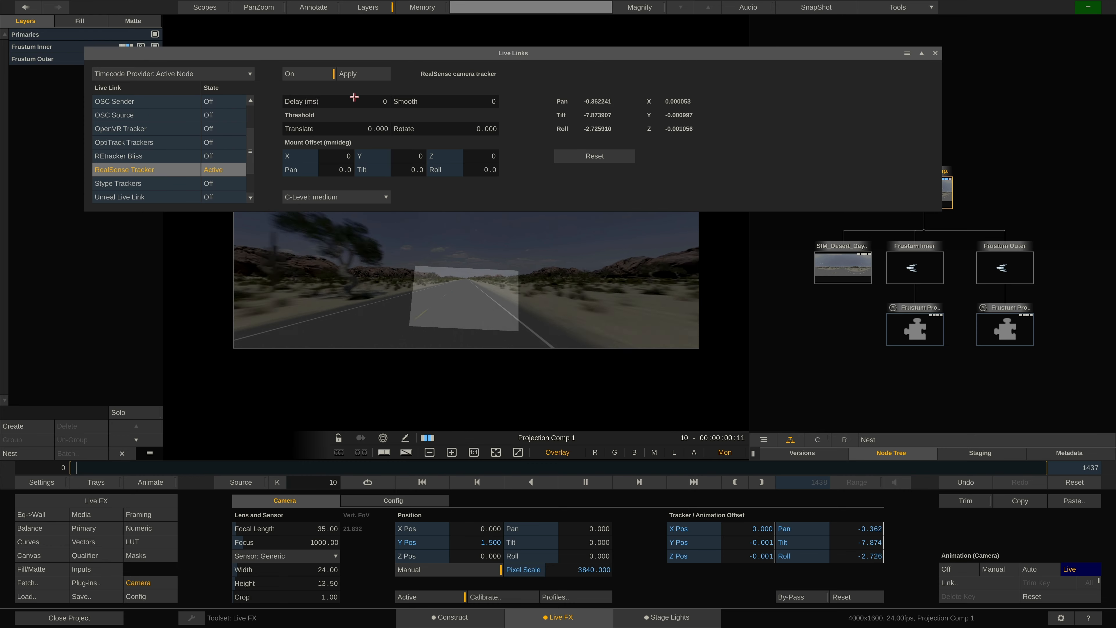
scroll(161, 110, "up", 5)
left_click(145, 114)
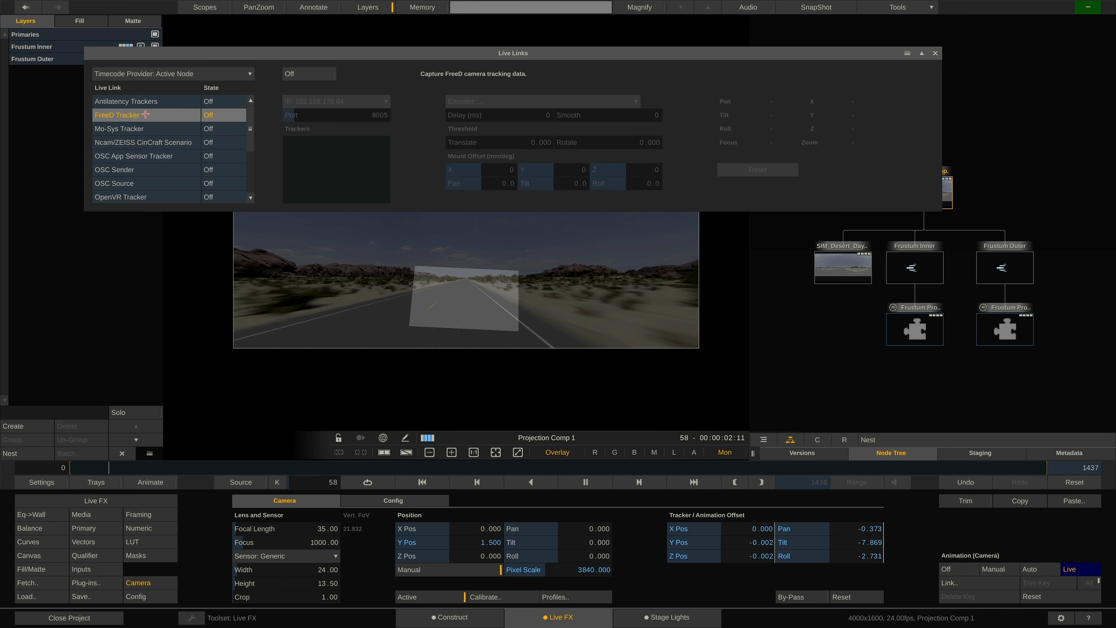
left_click(148, 129)
left_click(154, 142)
scroll(158, 158, "down", 5)
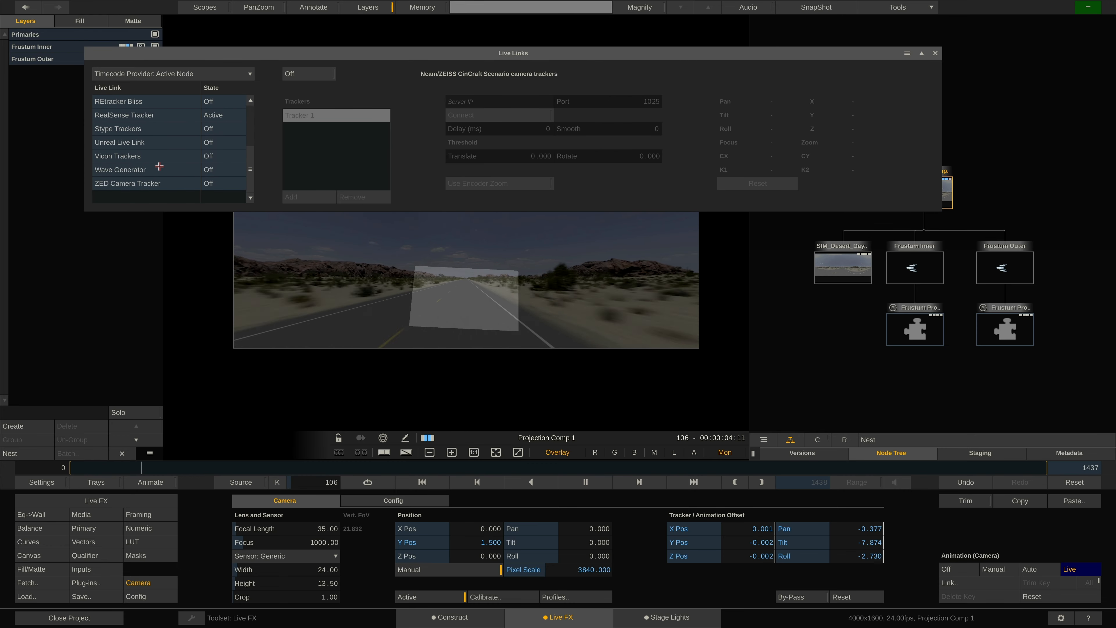
left_click(147, 143)
scroll(147, 144, "up", 3)
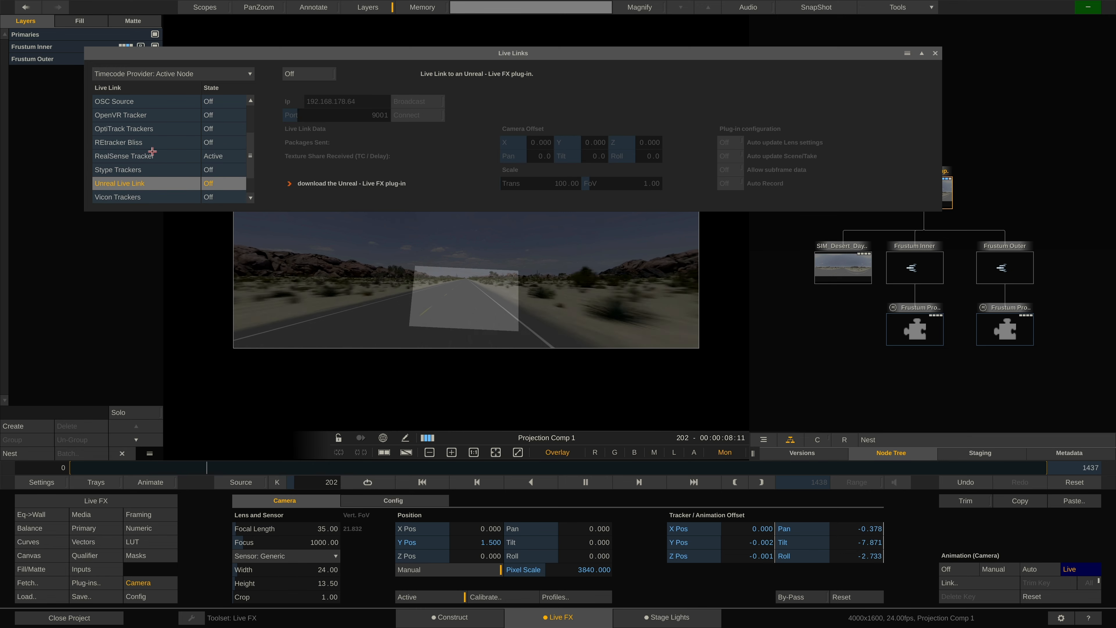
left_click(152, 151)
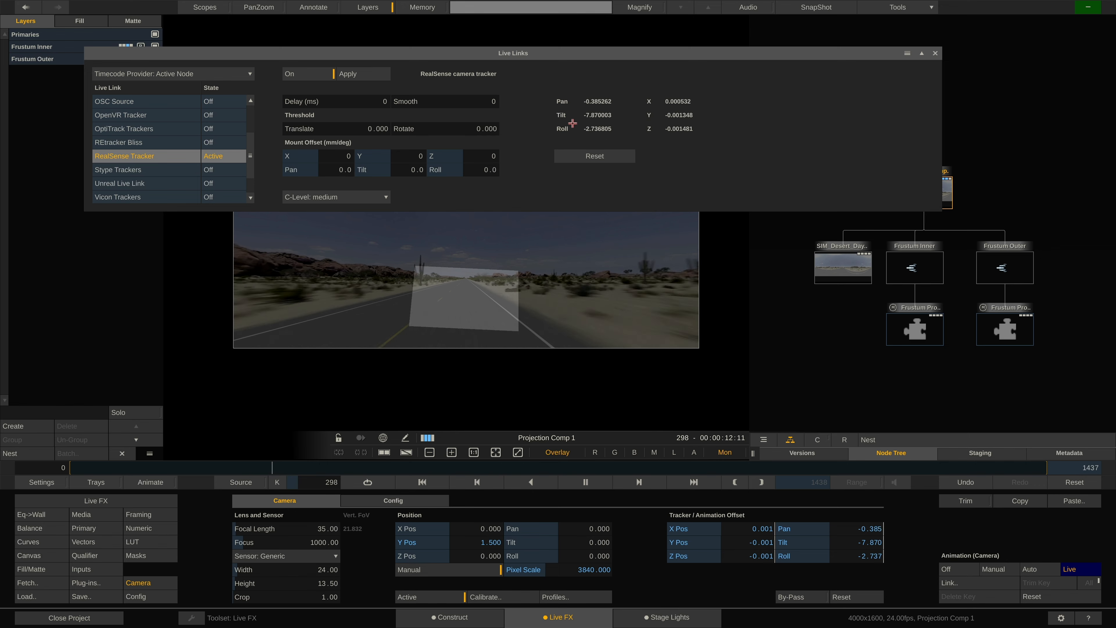
left_click_drag(743, 54, 682, 31)
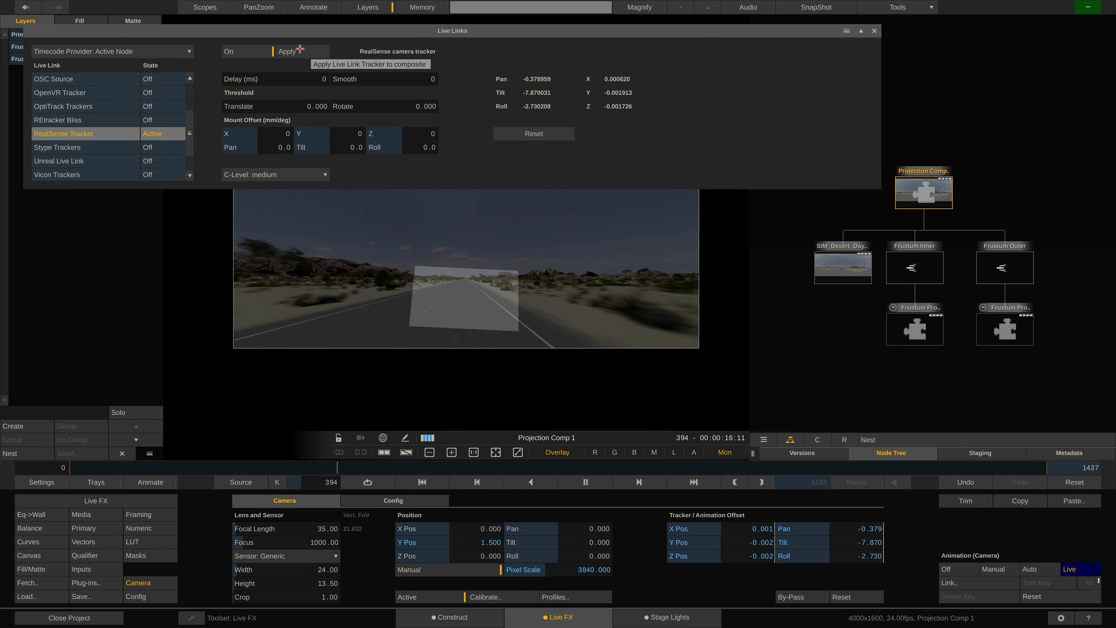
Show the live link assignments of the camera's X, Y and Z Position, Pan, Tilt and Roll channels together in an enlarged view
mouse_move(931, 191)
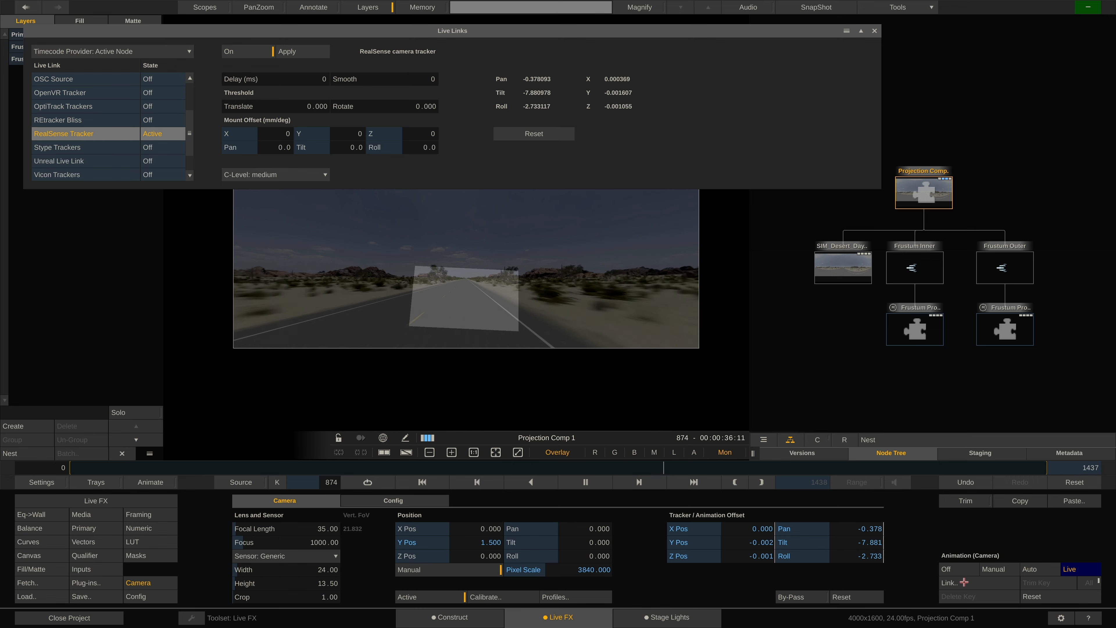
left_click(946, 583)
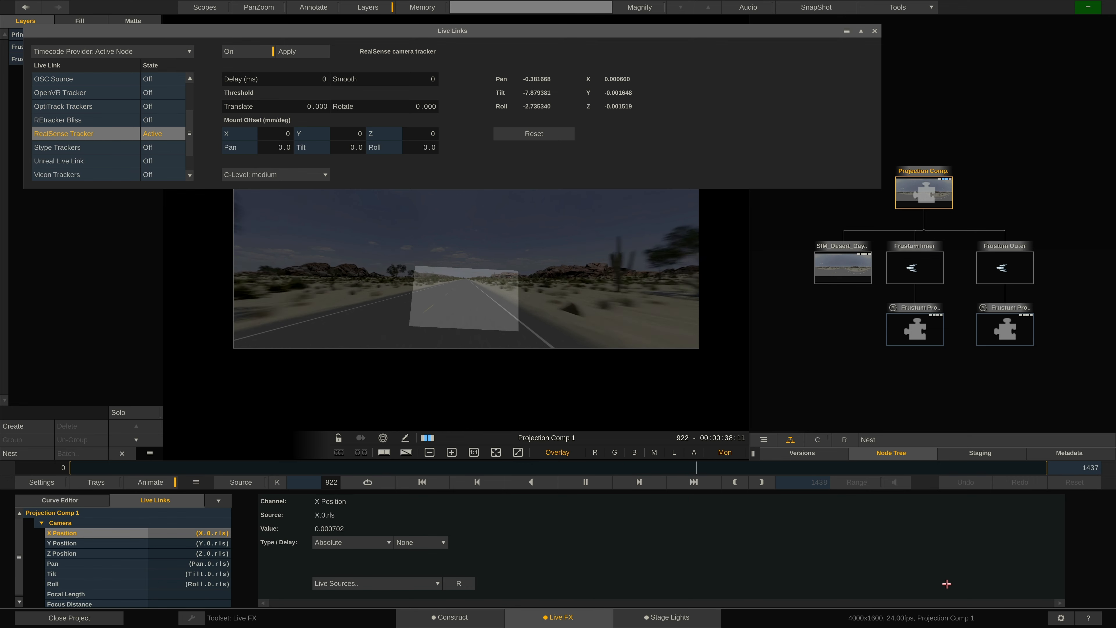
left_click(107, 542, "shift")
left_click(100, 553, "ctrl")
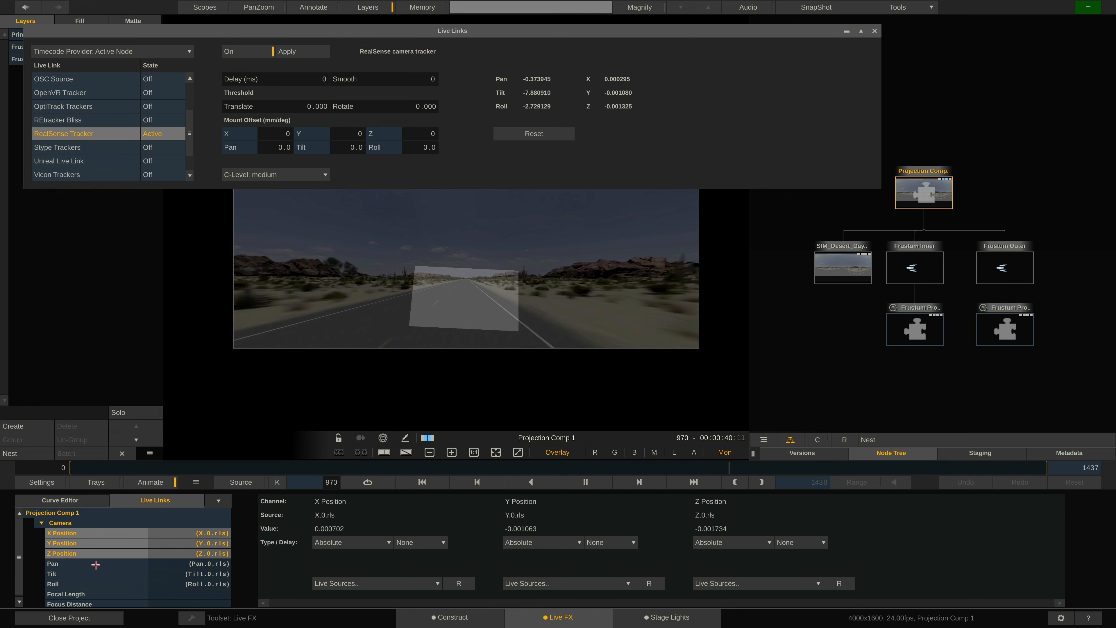
left_click(95, 564, "ctrl")
left_click(91, 574, "ctrl")
left_click(89, 585, "ctrl")
left_click_drag(189, 482, 189, 408)
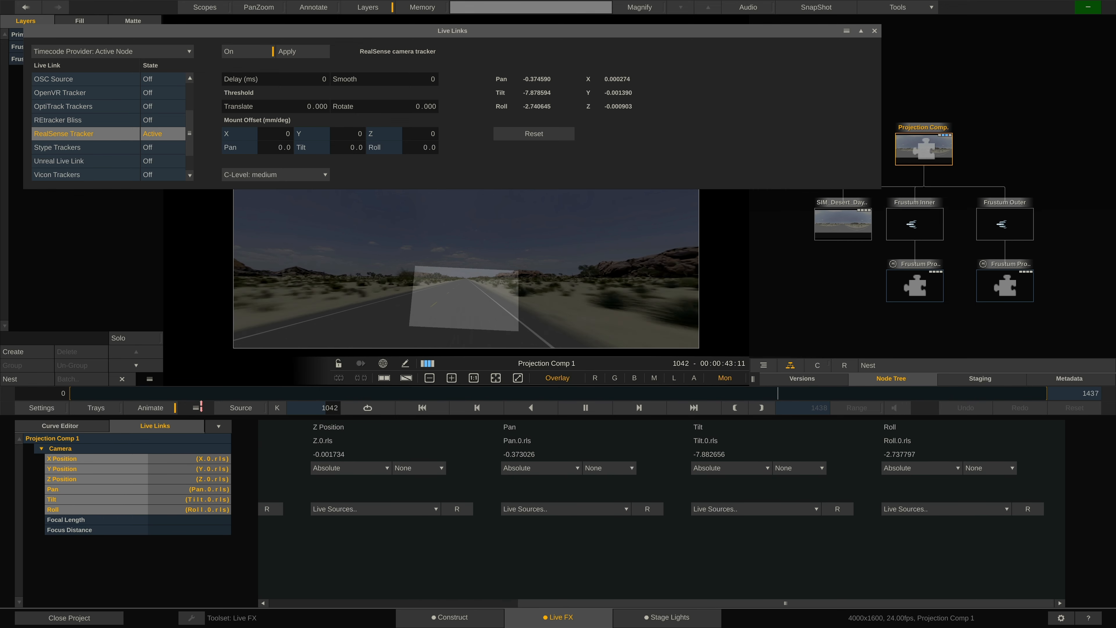
Check the available live sources and the Pan channel's type and delay options without changing them, and return to the camera settings
left_click(414, 510)
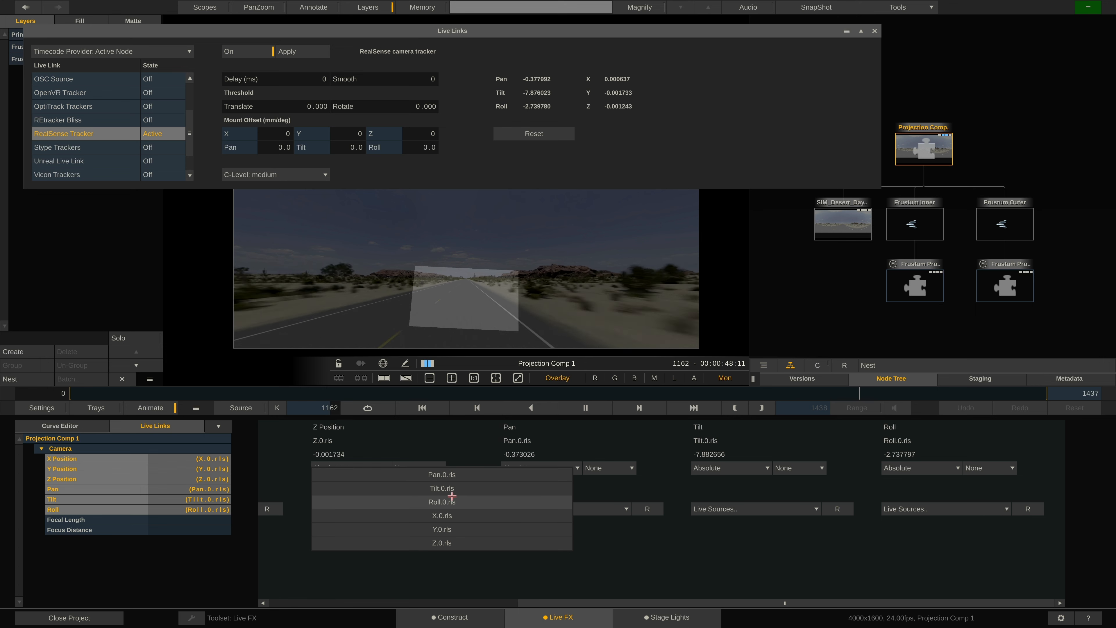
left_click(621, 562)
left_click(561, 467)
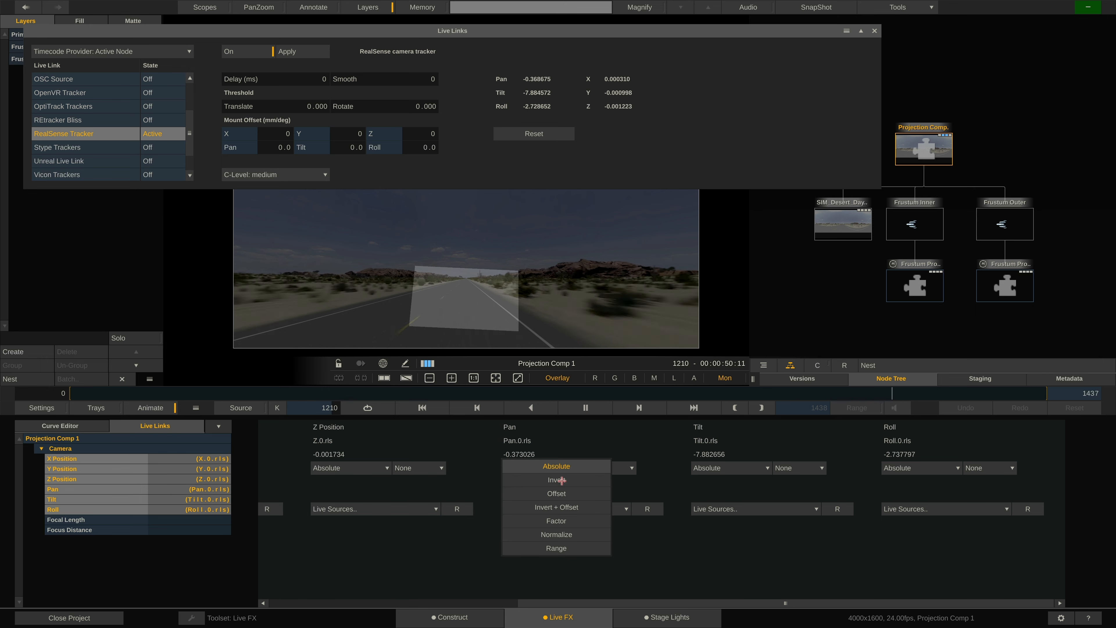
left_click(630, 468)
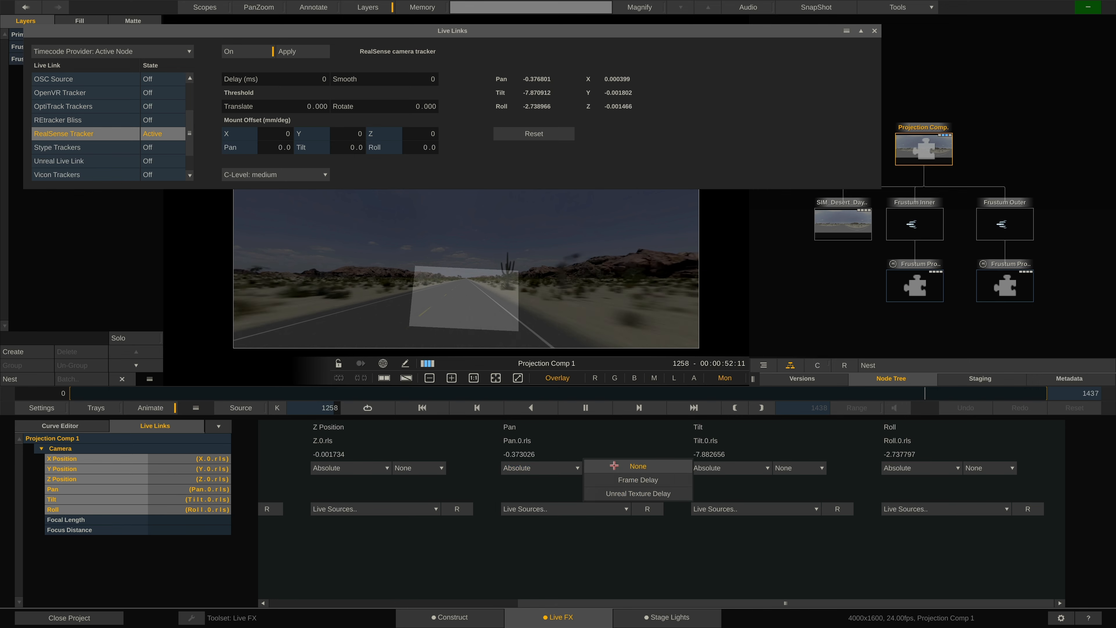
left_click(641, 458)
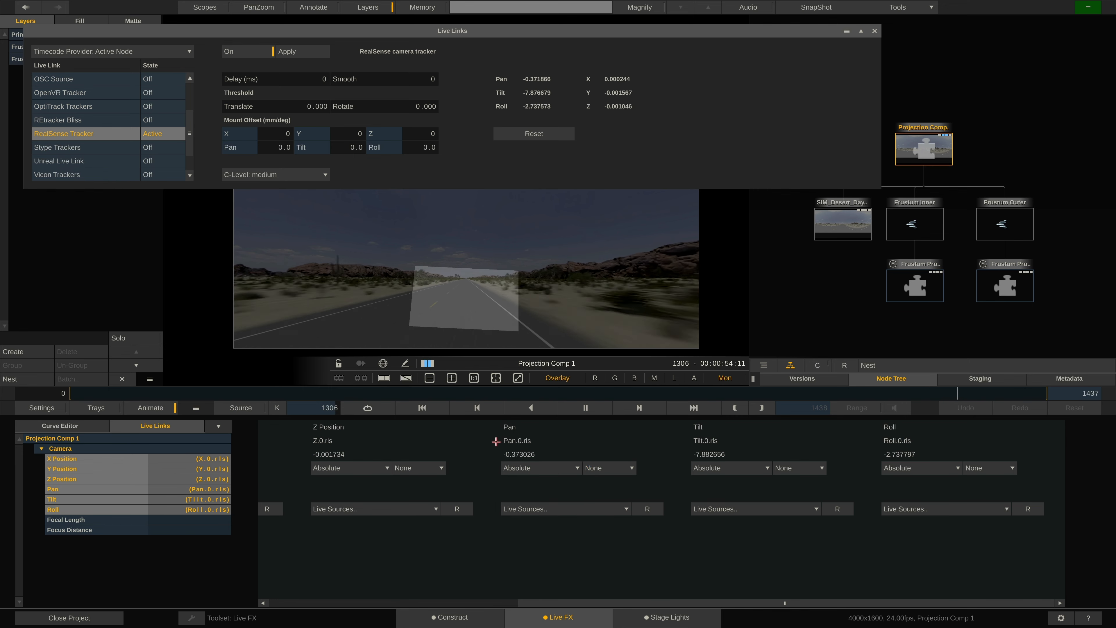
left_click(150, 408)
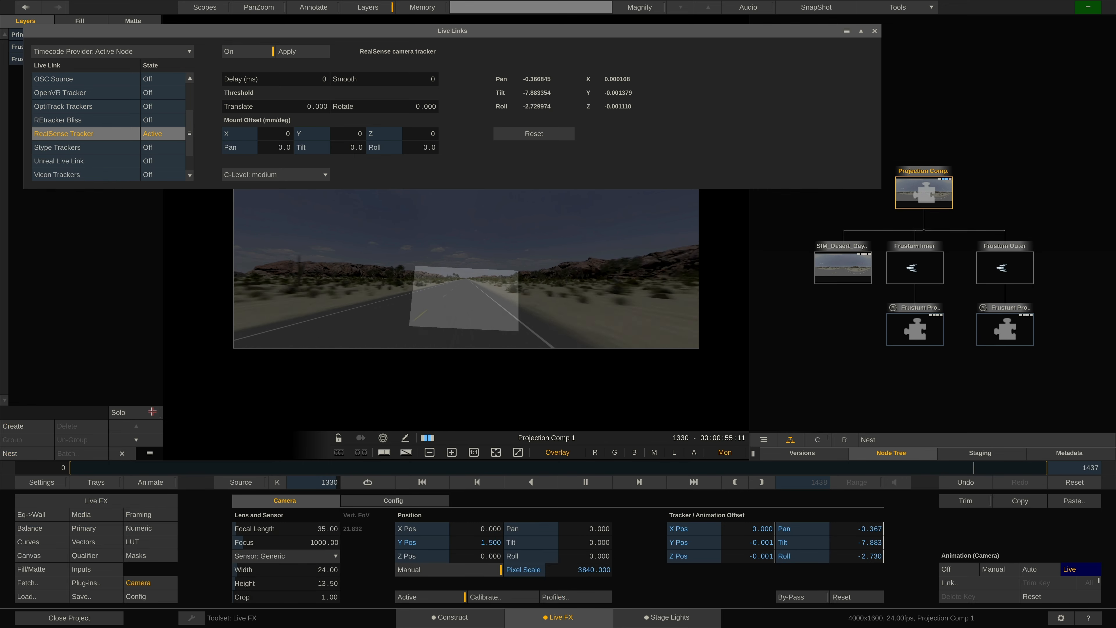
Compare the camera linking in the Eq->Wall projection and the inner Frustum Projection node, and return to the Projection Comp's camera settings
left_click(48, 513)
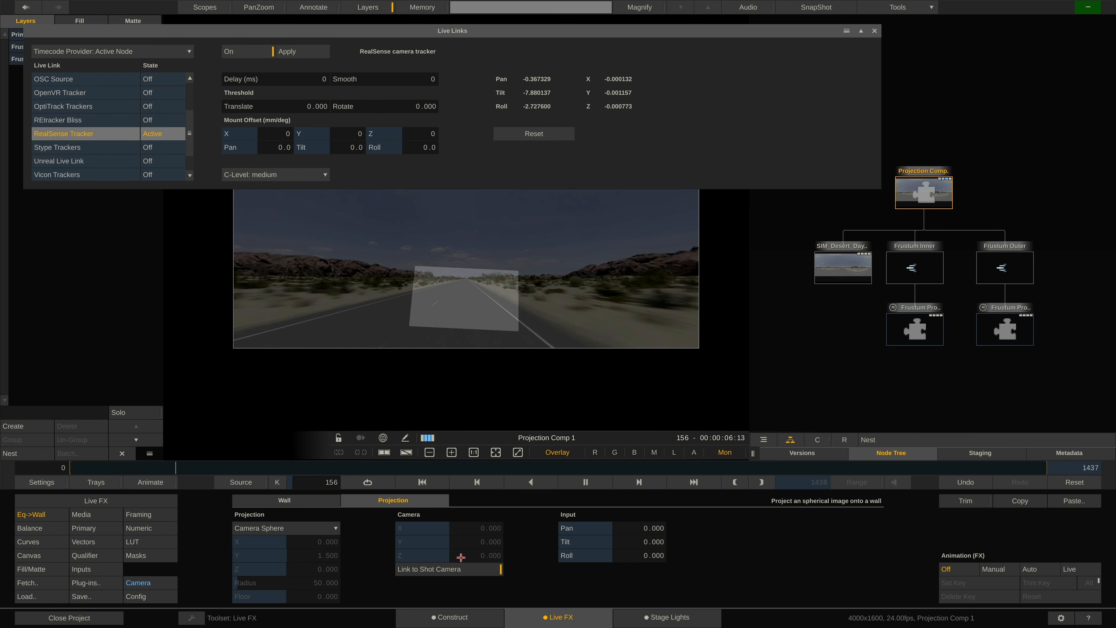
left_click(154, 582)
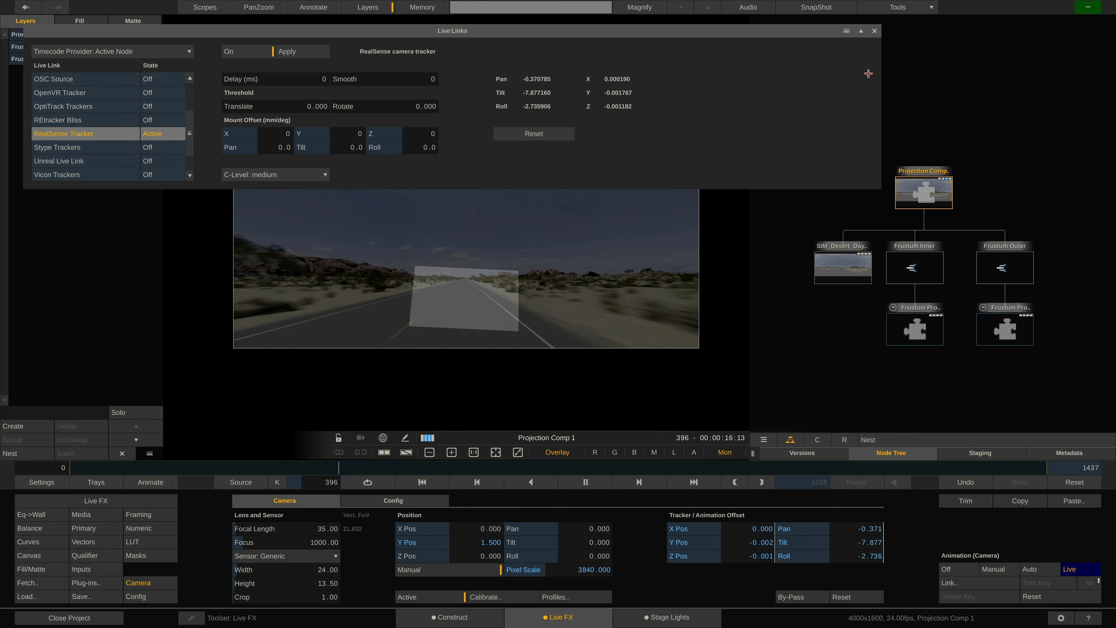
left_click(923, 332)
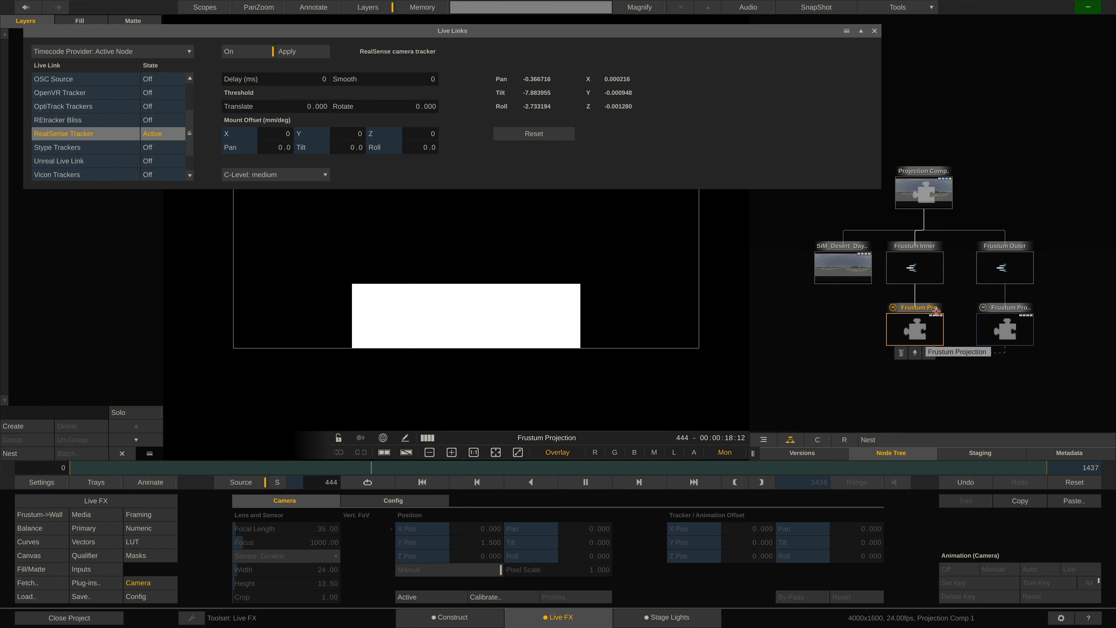
left_click(54, 515)
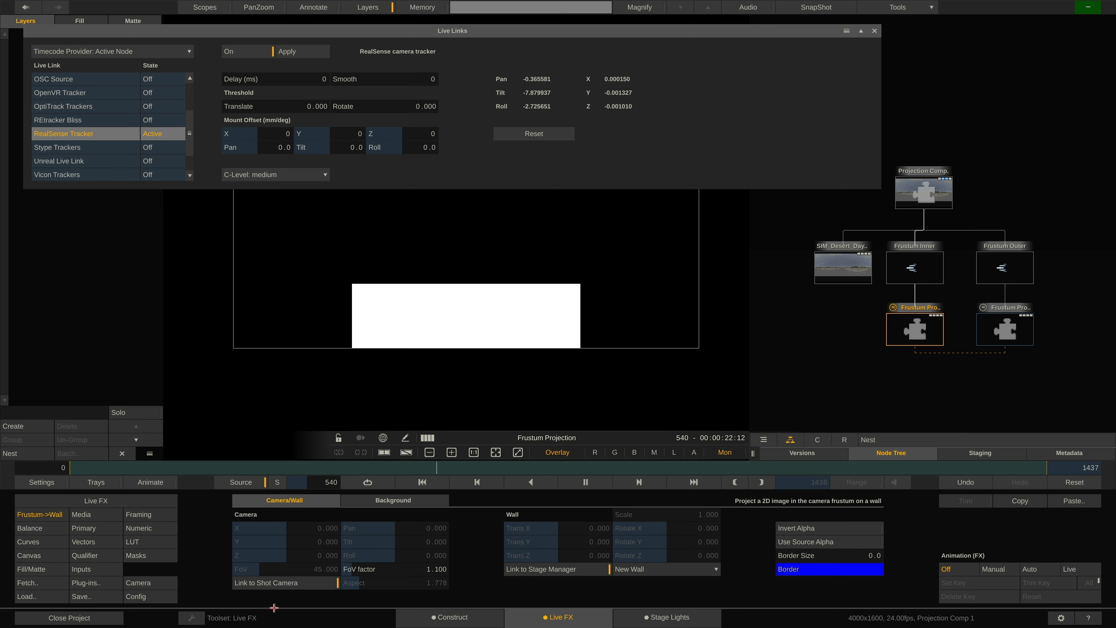
left_click(152, 585)
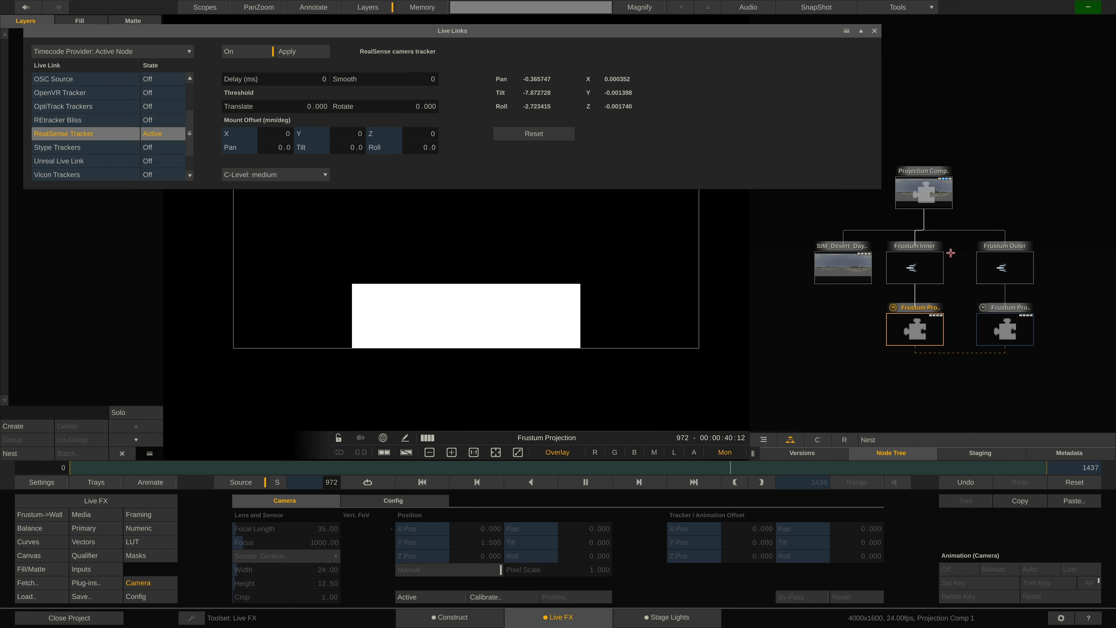
mouse_move(938, 192)
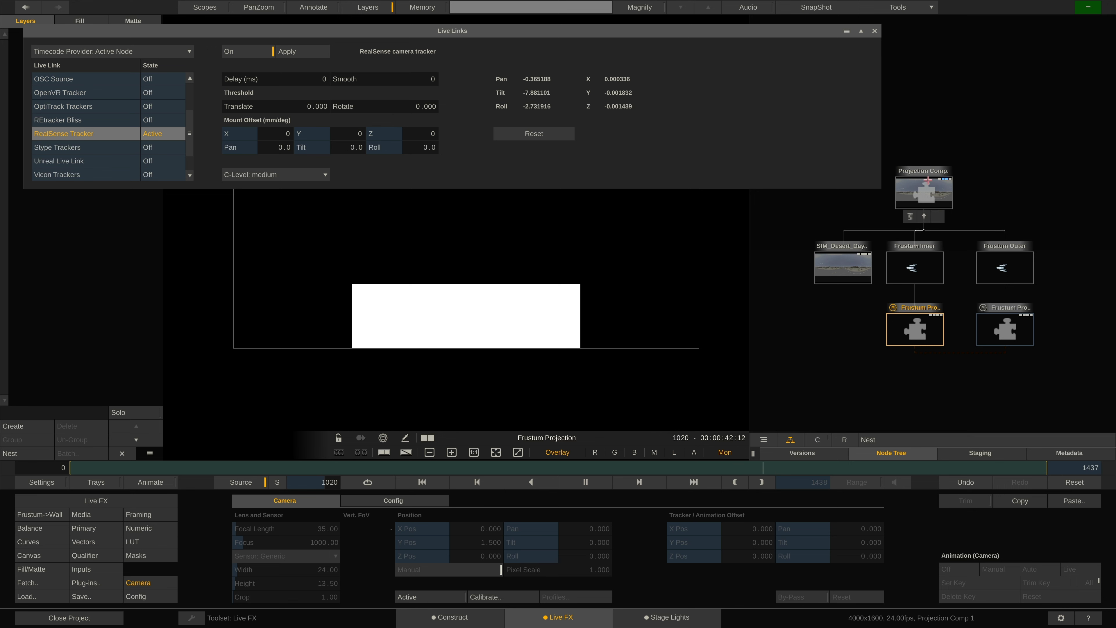
left_click(898, 179)
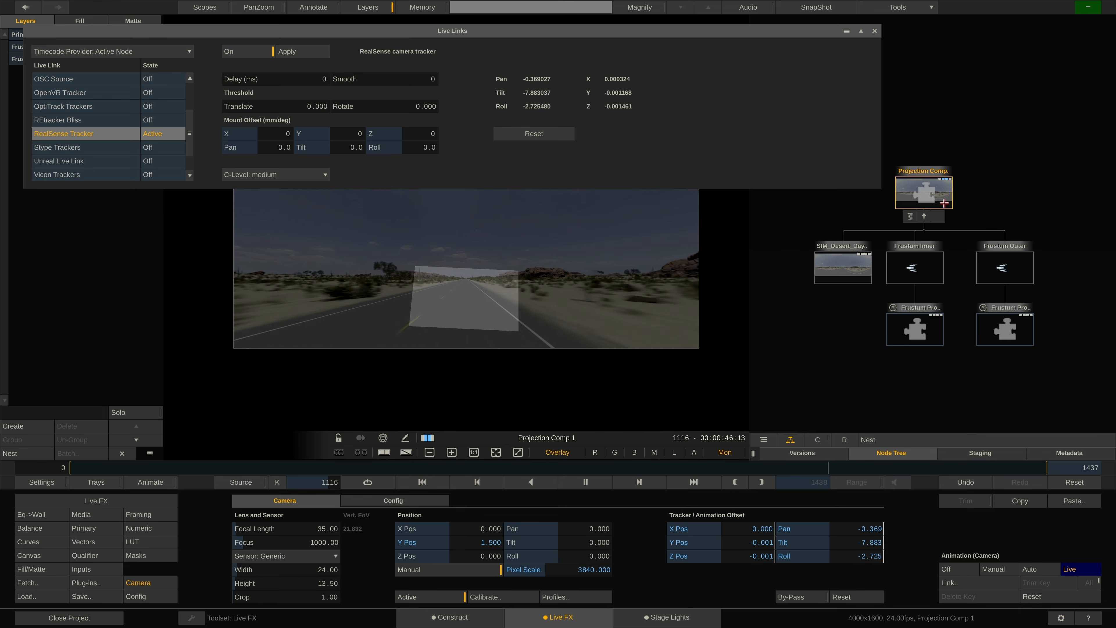
Activate a separate camera on the inner Frustum Projection node
left_click(915, 331)
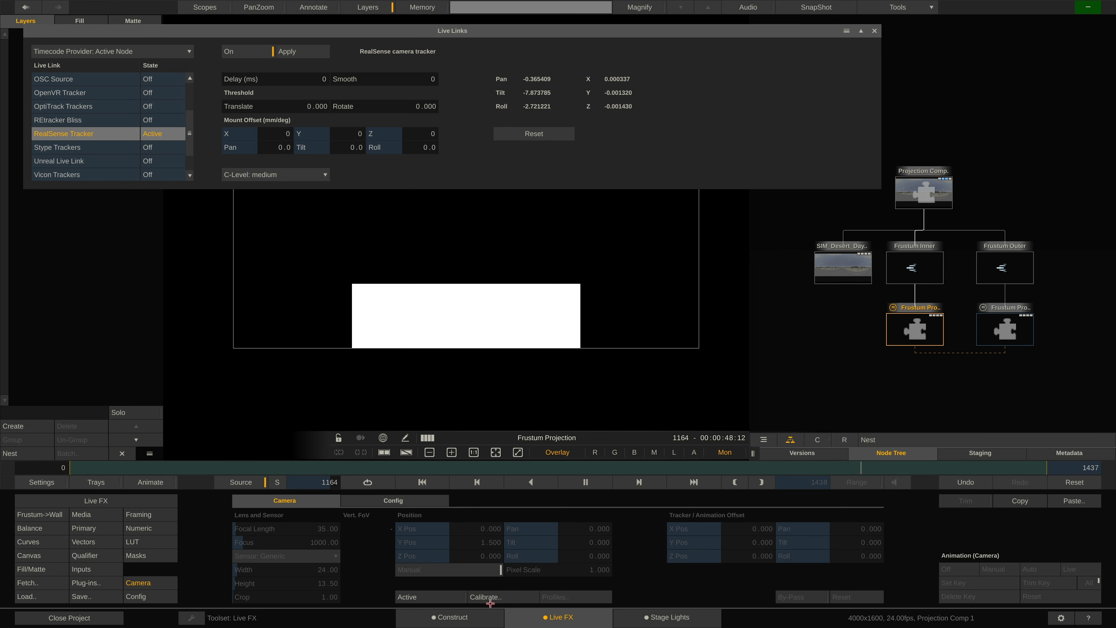
left_click(432, 601)
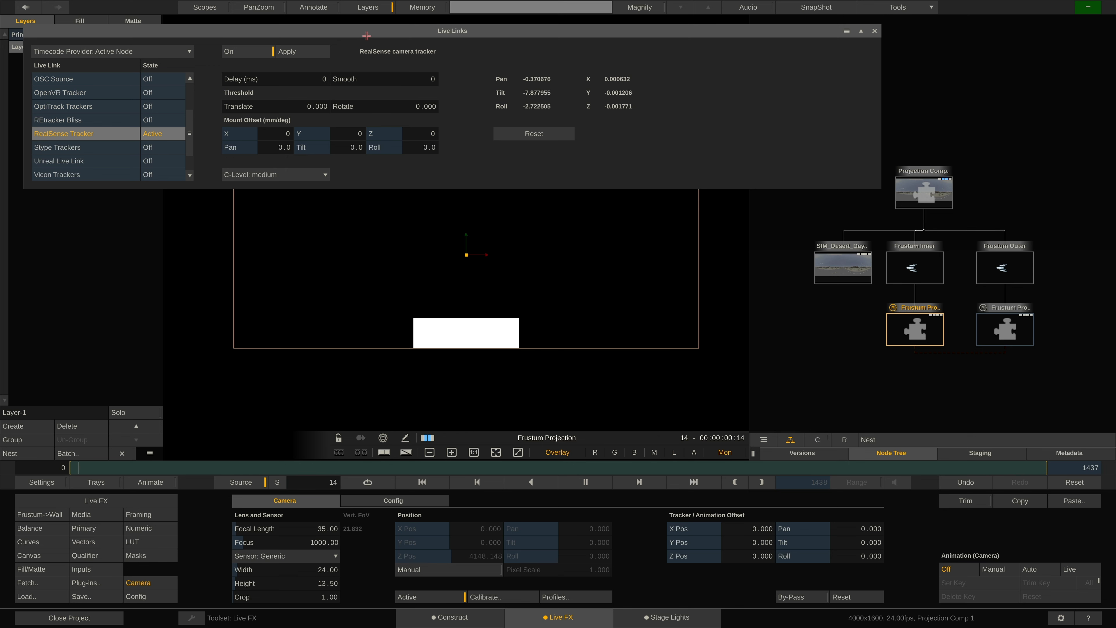
mouse_move(366, 35)
left_mouse_down()
mouse_move(378, 35)
mouse_move(358, 35)
left_mouse_up()
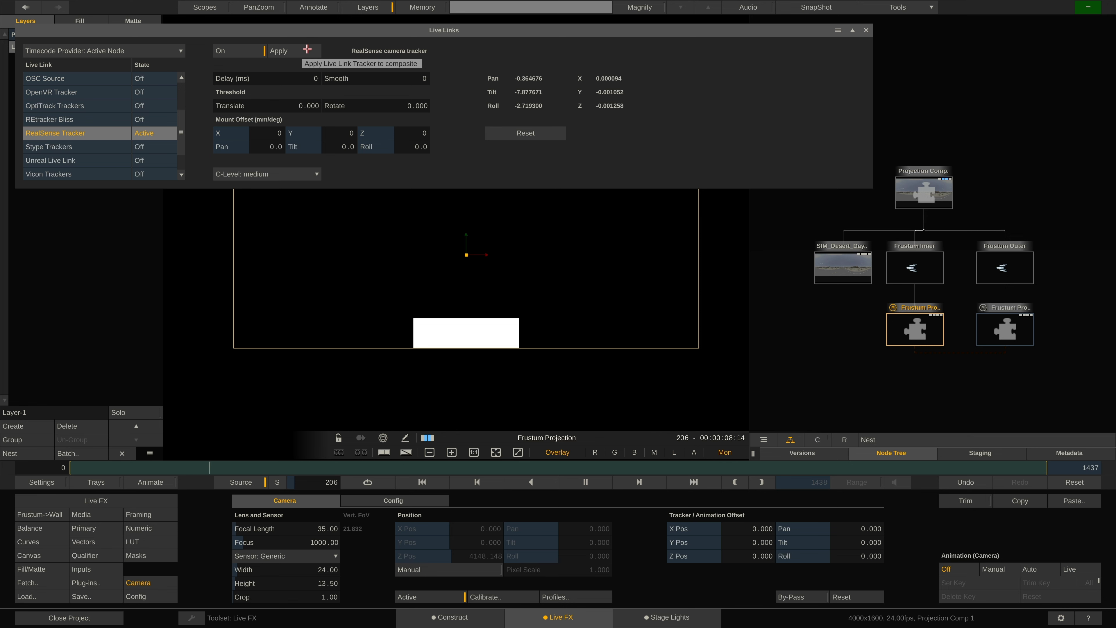
Close the Live Links window, deactivate the inner Frustum Projection node's separate camera, and go back to the Projection Comp
left_click(867, 30)
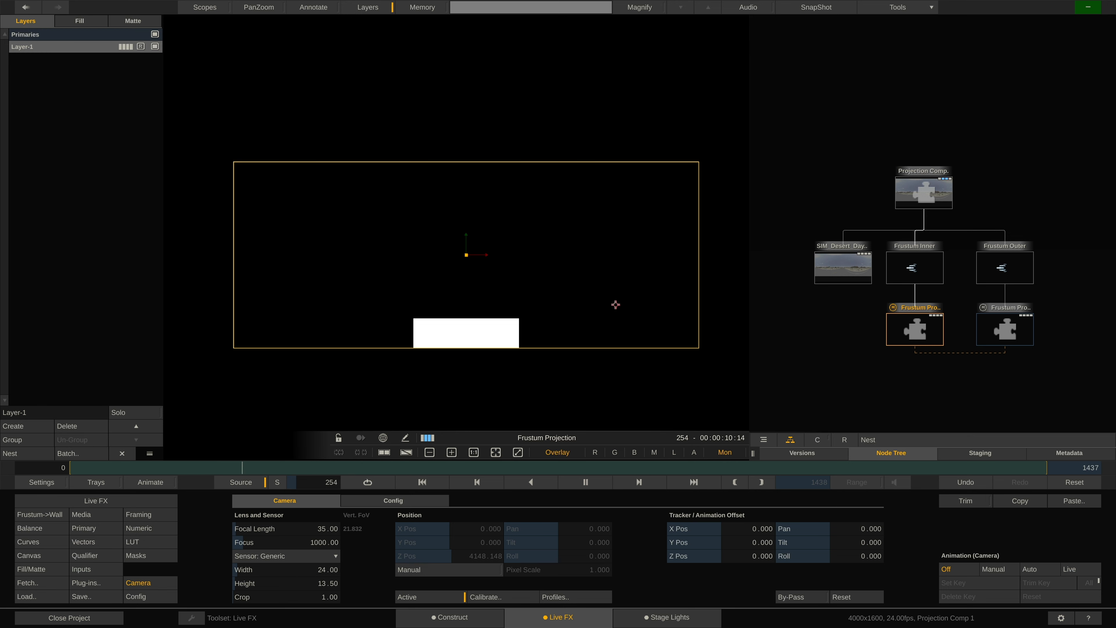
left_click(427, 600)
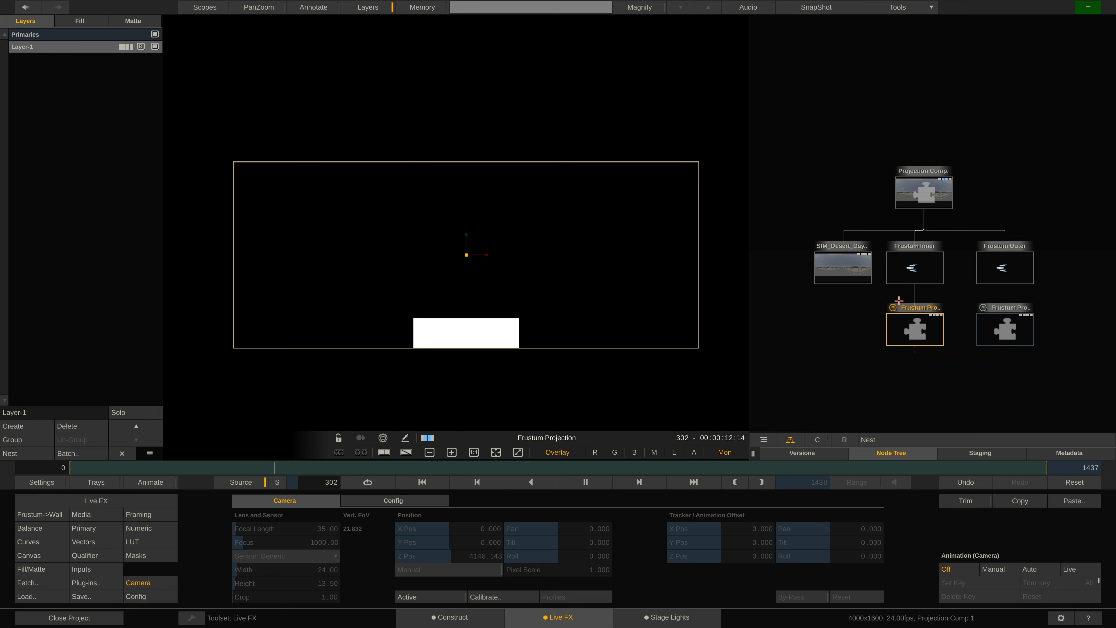
left_click(924, 195)
Resume playback of the Projection Comp and collapse the node tree area to free up the view
left_click(293, 468)
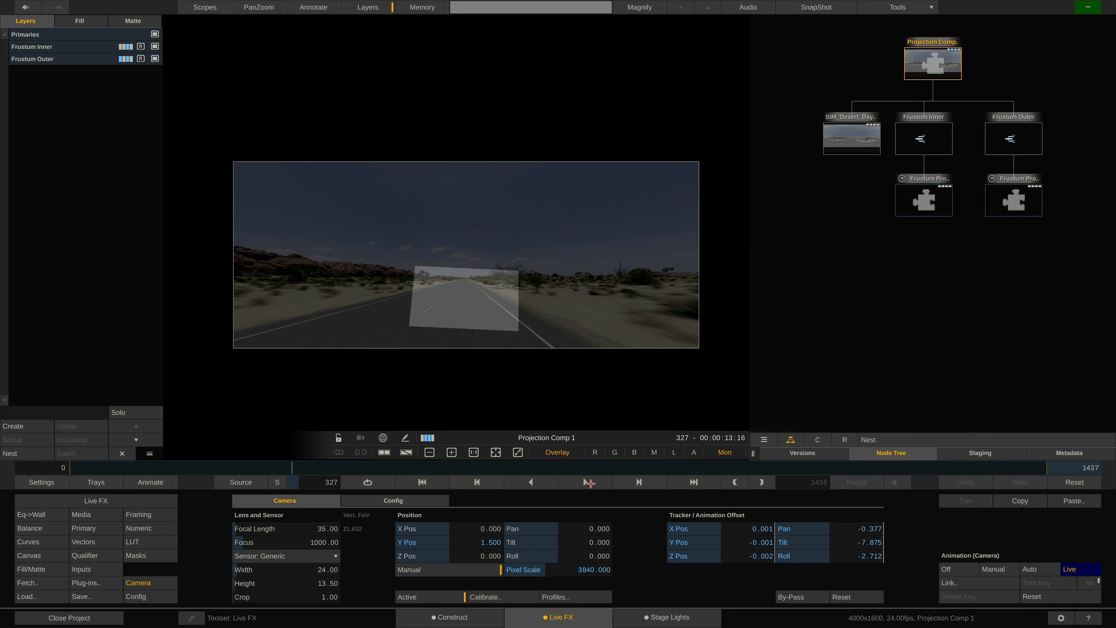
left_click(589, 483)
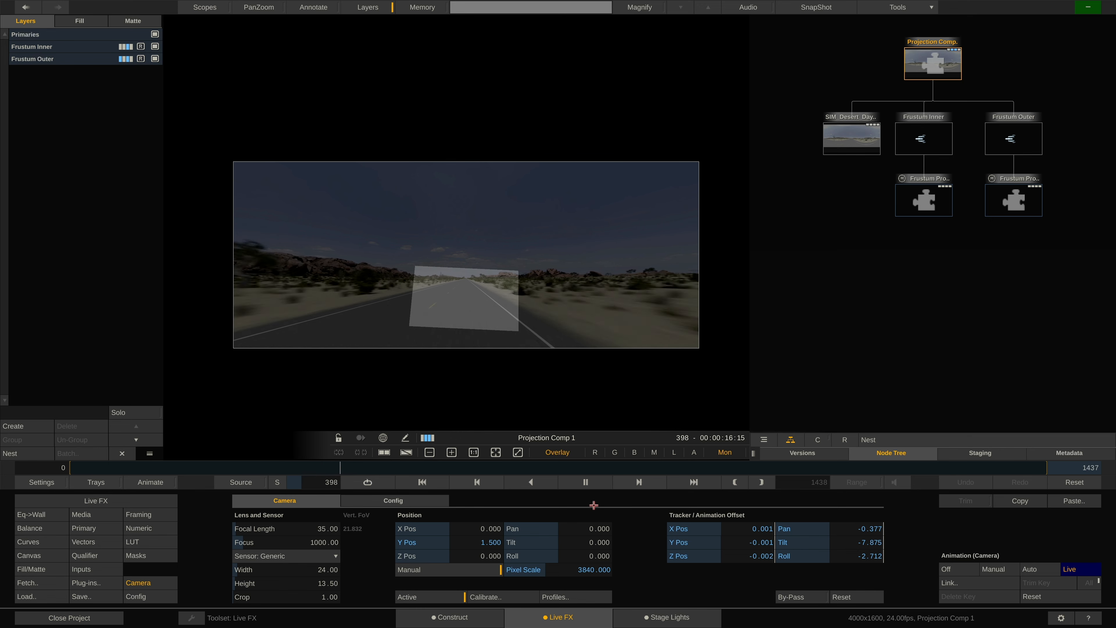
left_click_drag(875, 327, 873, 361)
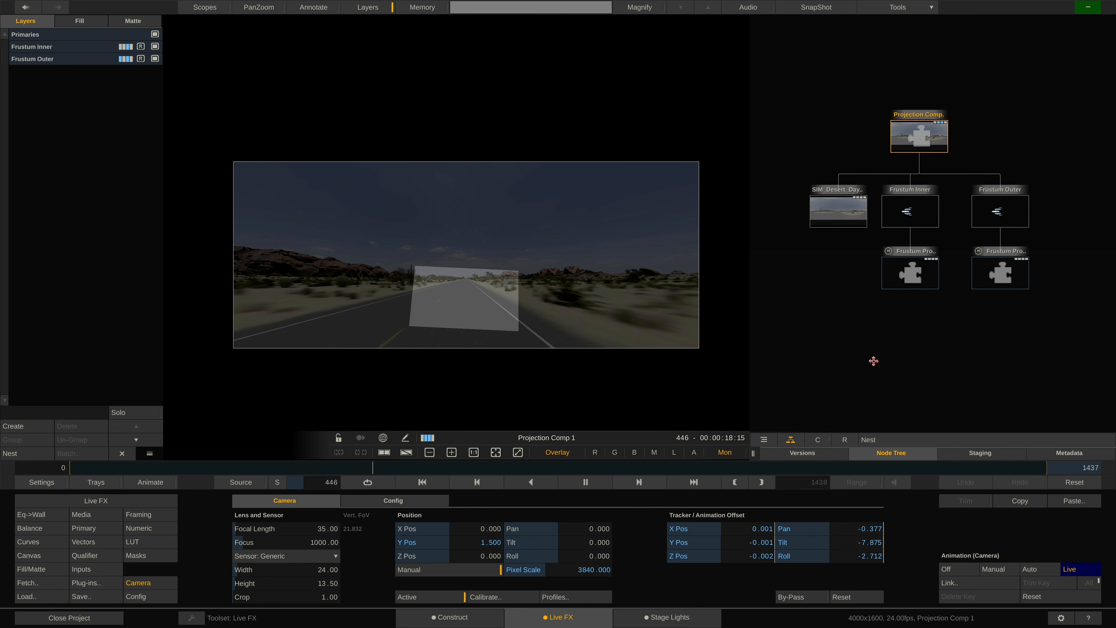
left_click_drag(753, 453, 933, 436)
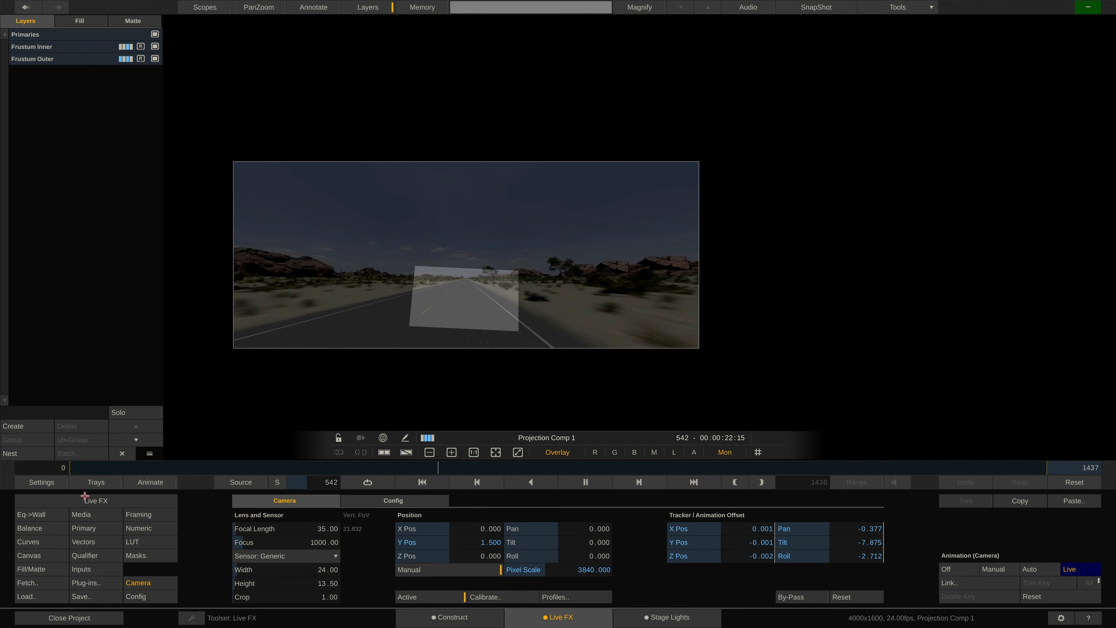
In the general play options, switch Vertical Sync on and back off, and set the playback framerate to Free Run
left_click(42, 482)
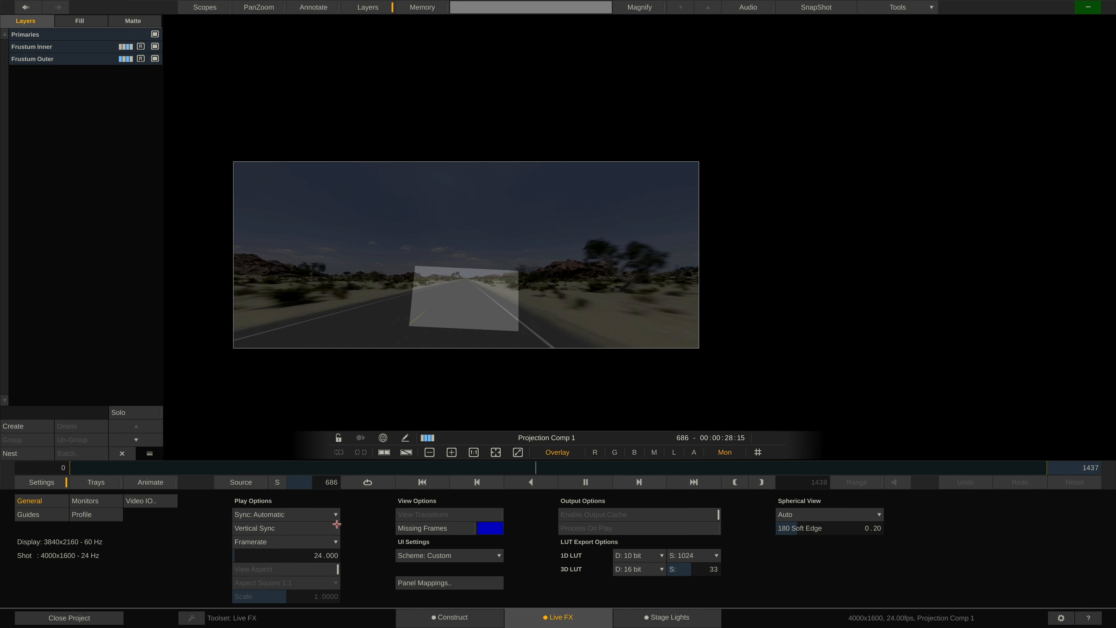
left_click(311, 528)
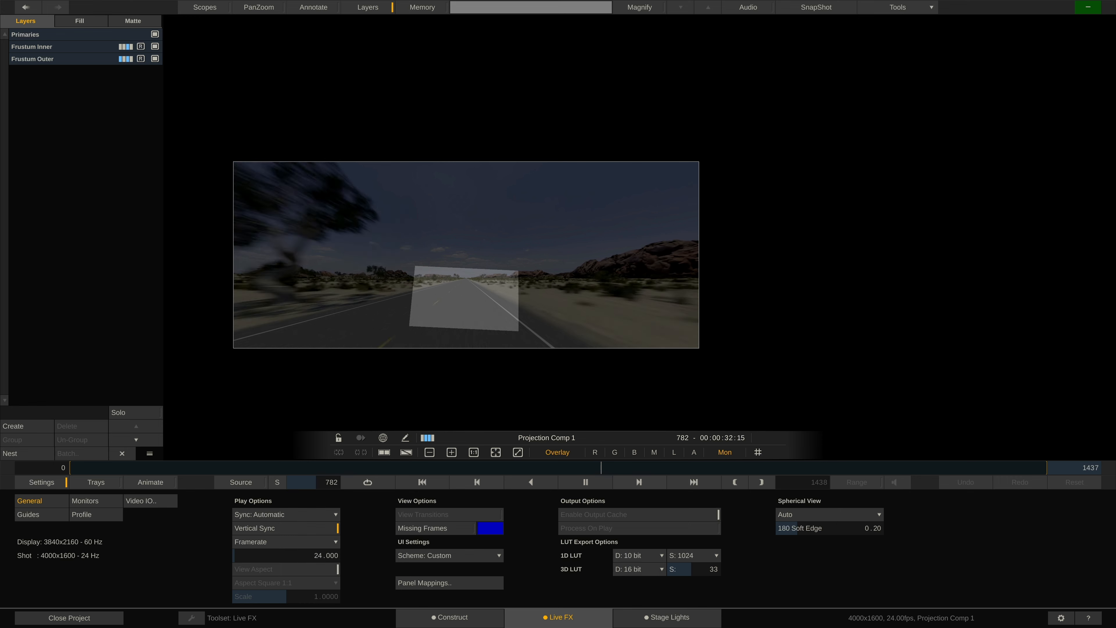
left_click(312, 528)
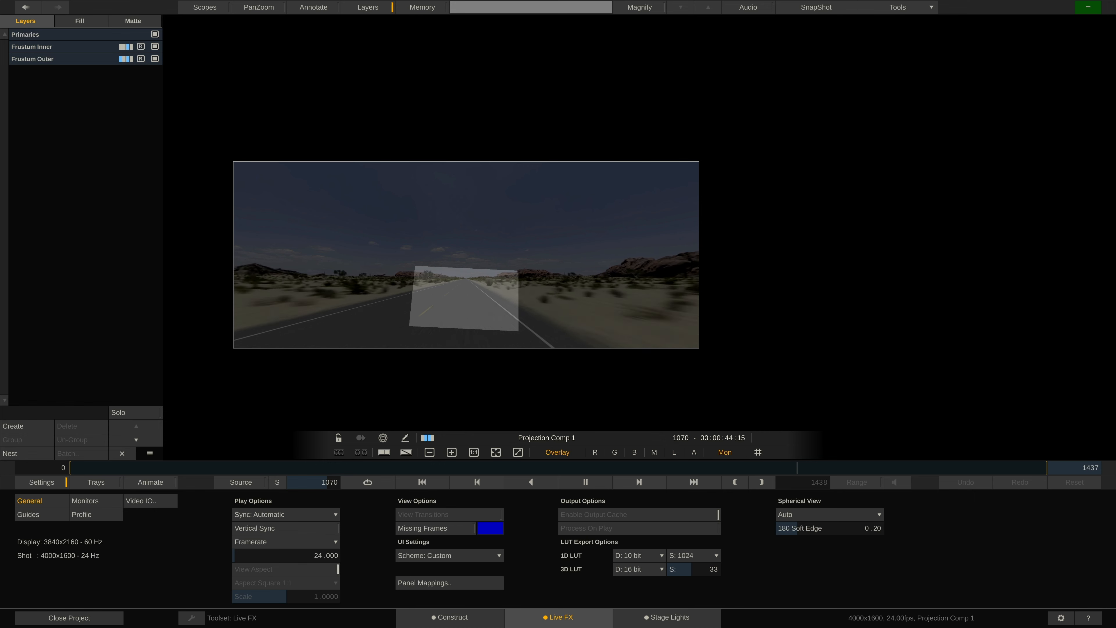
left_click(325, 542)
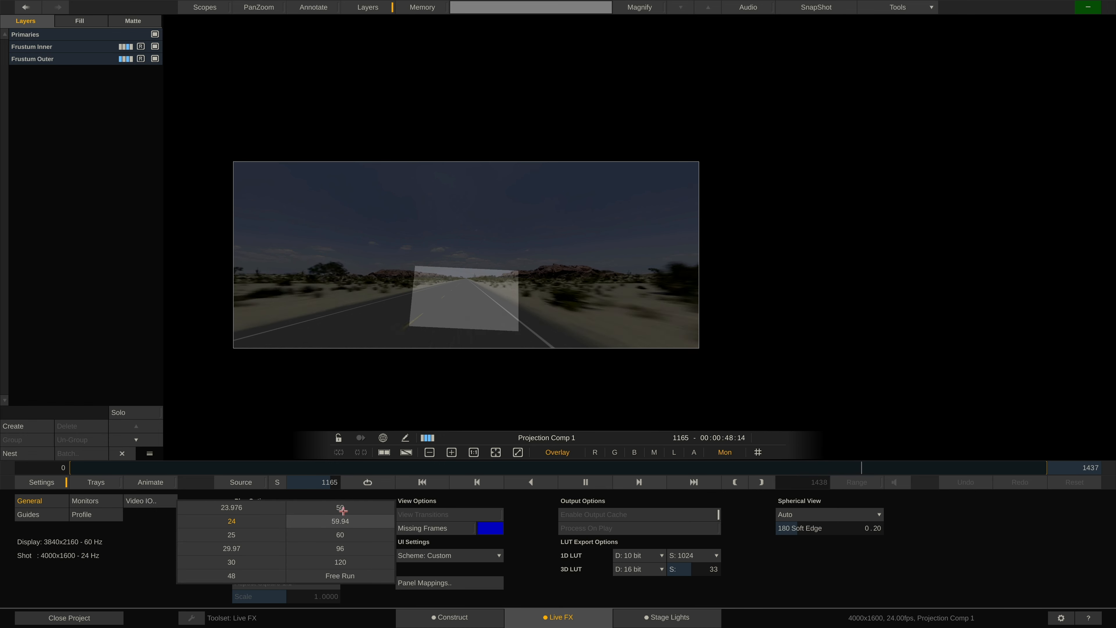
left_click(352, 576)
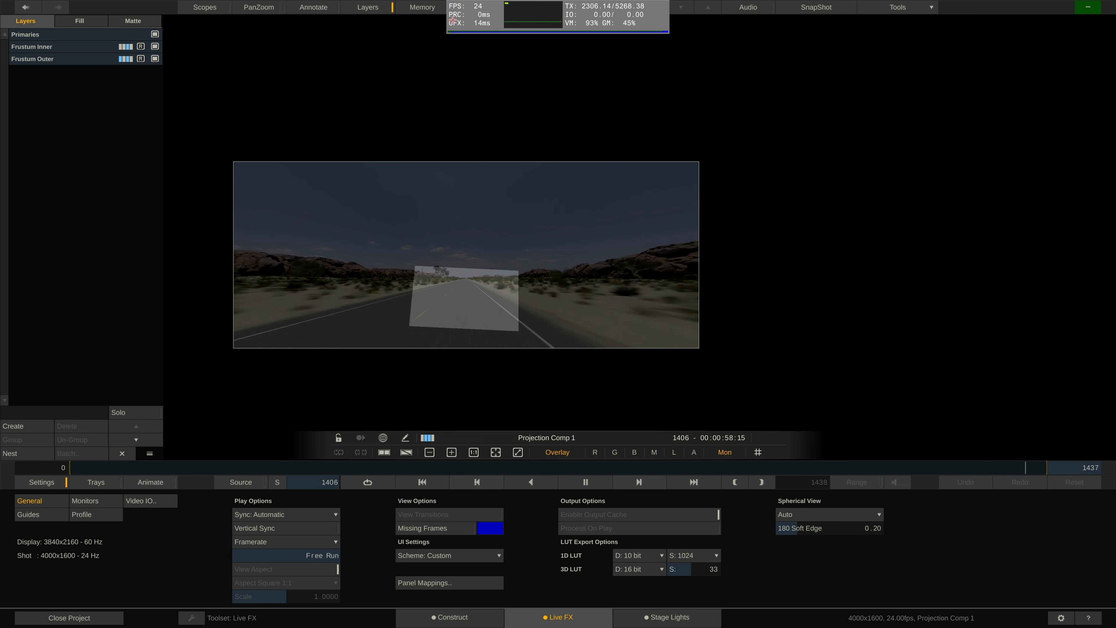
Check the Video IO setup and compare playback speed with the monitor output disabled and enabled again
left_click(152, 501)
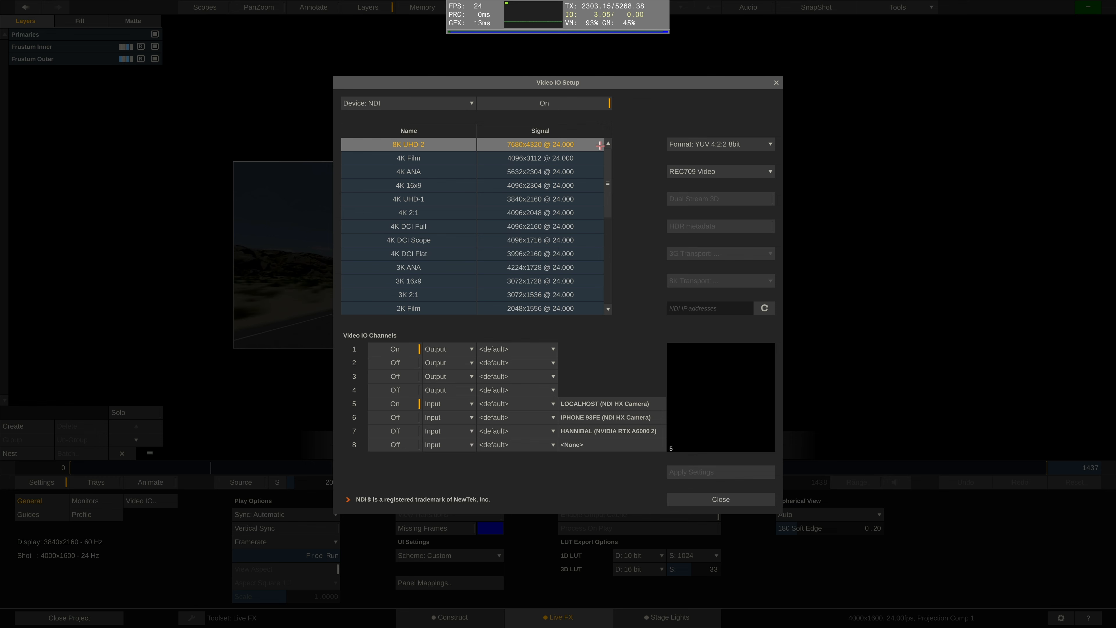
left_click(694, 496)
left_click(109, 504)
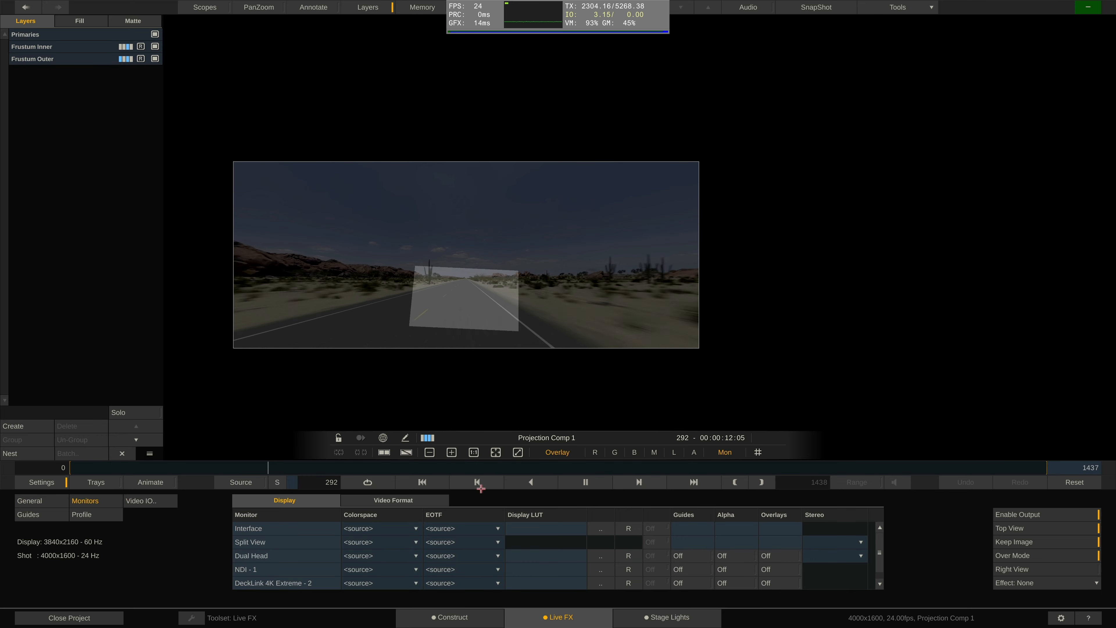
left_click(1028, 511)
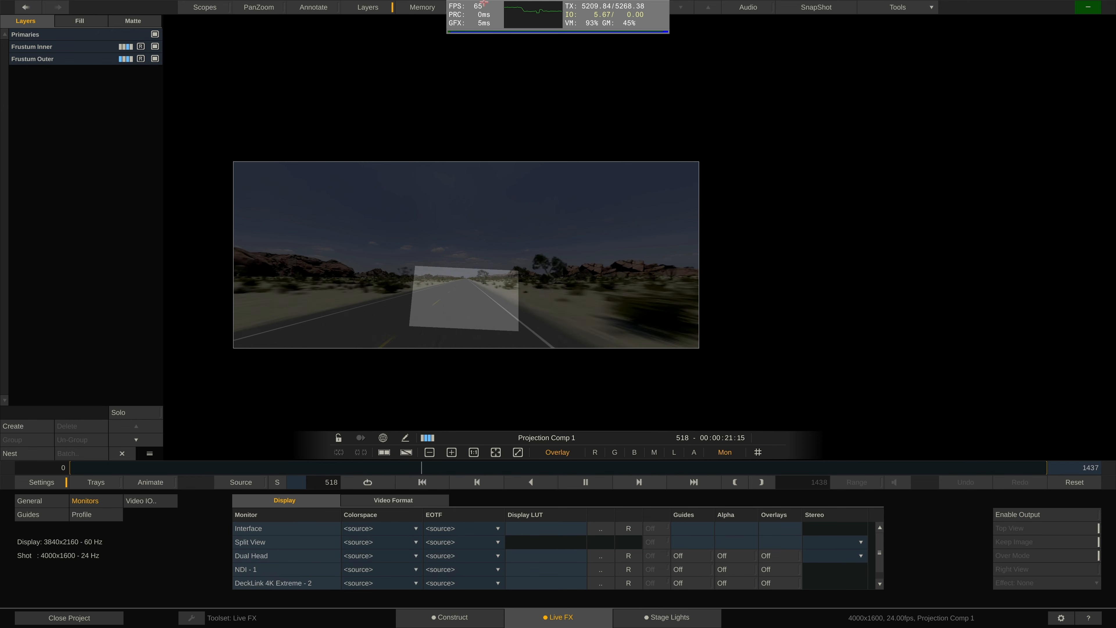
left_click(1028, 513)
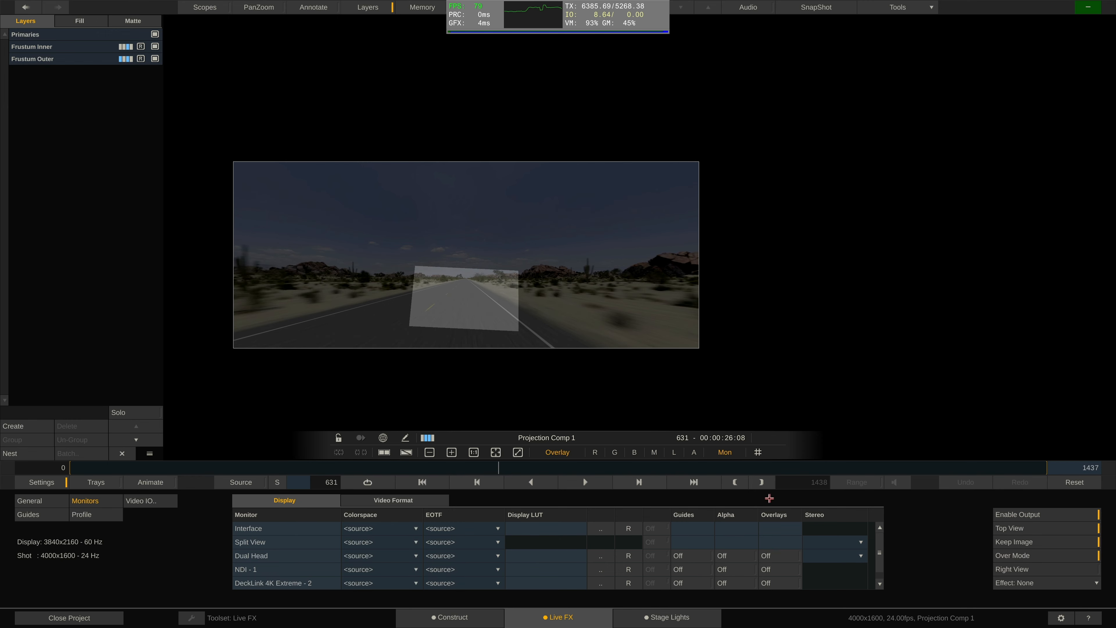
left_click(583, 482)
left_click(574, 483)
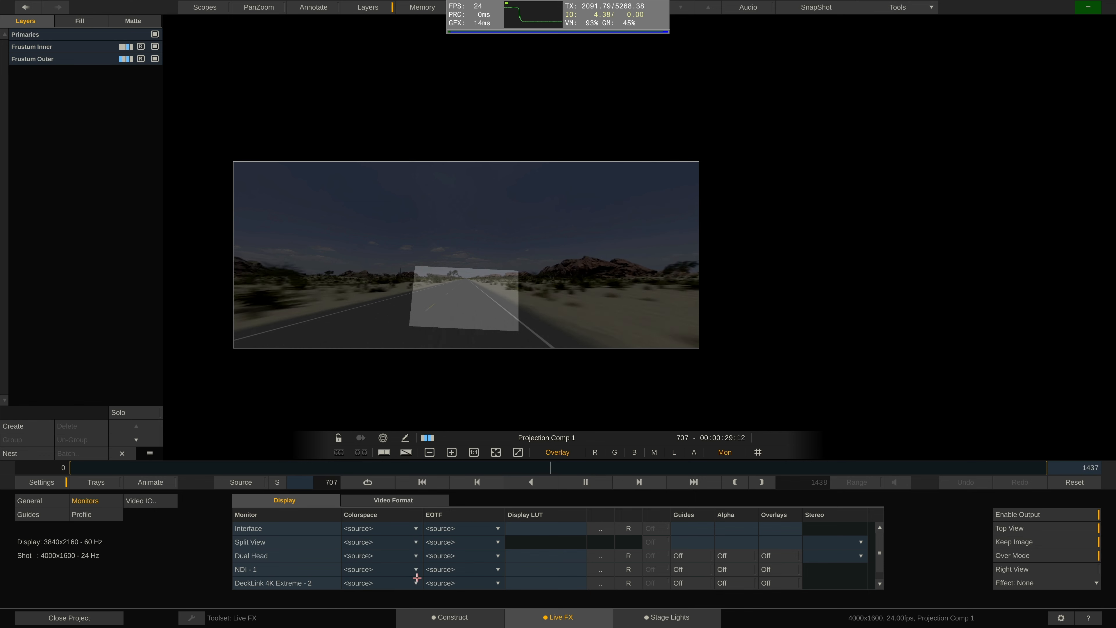
Try Rec709 as the Interface monitor's colorspace and compare it with the Projection Comp's media color and EOTF settings
left_click(406, 529)
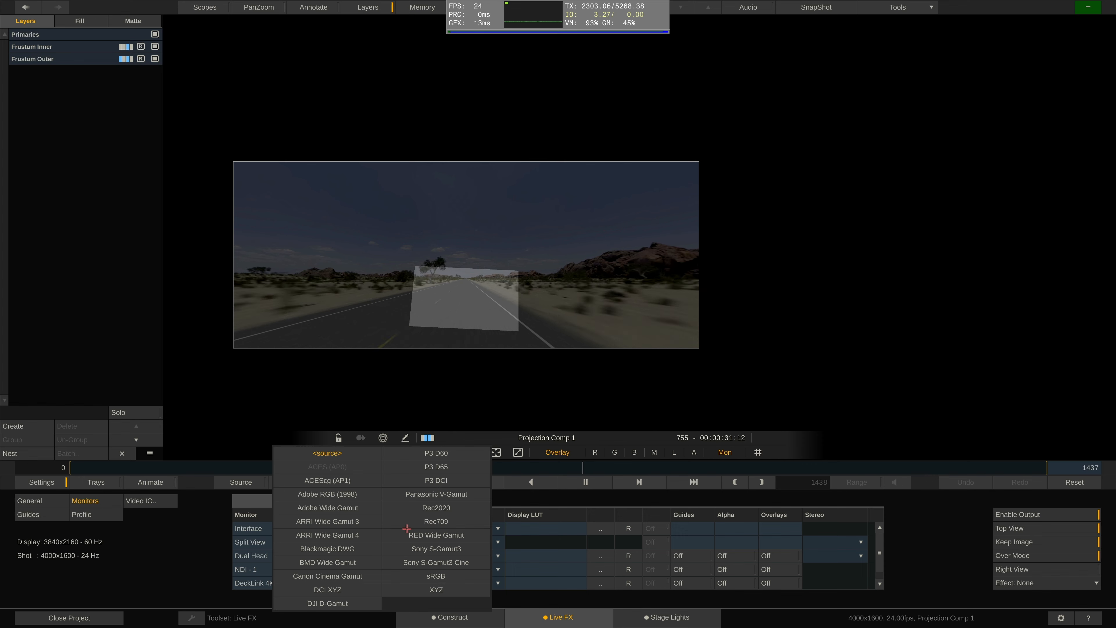
left_click(430, 521)
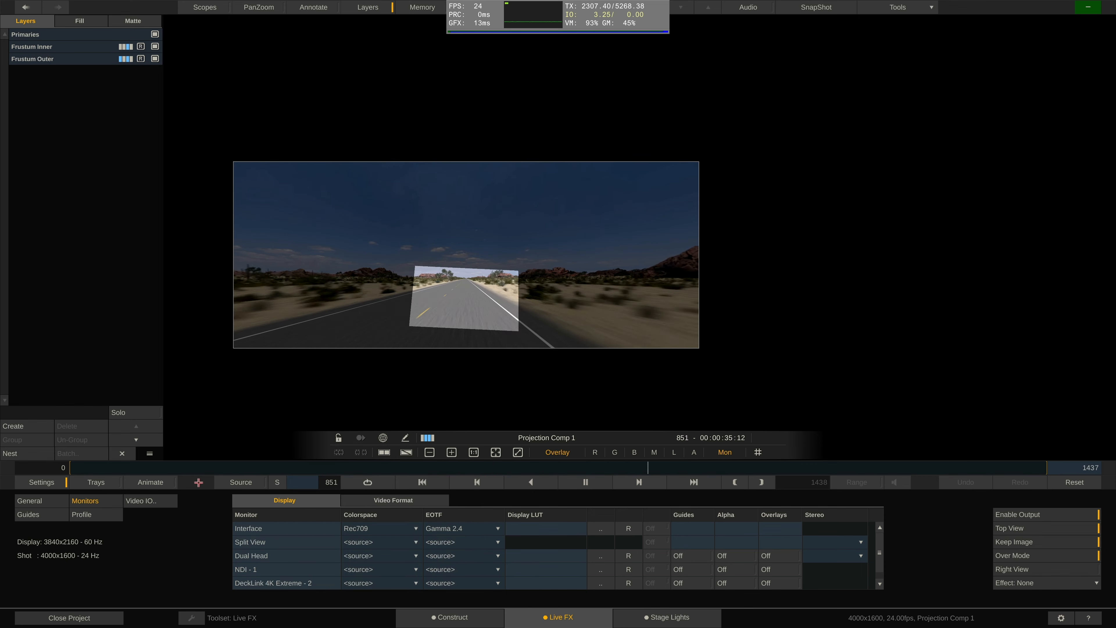
left_click(57, 482)
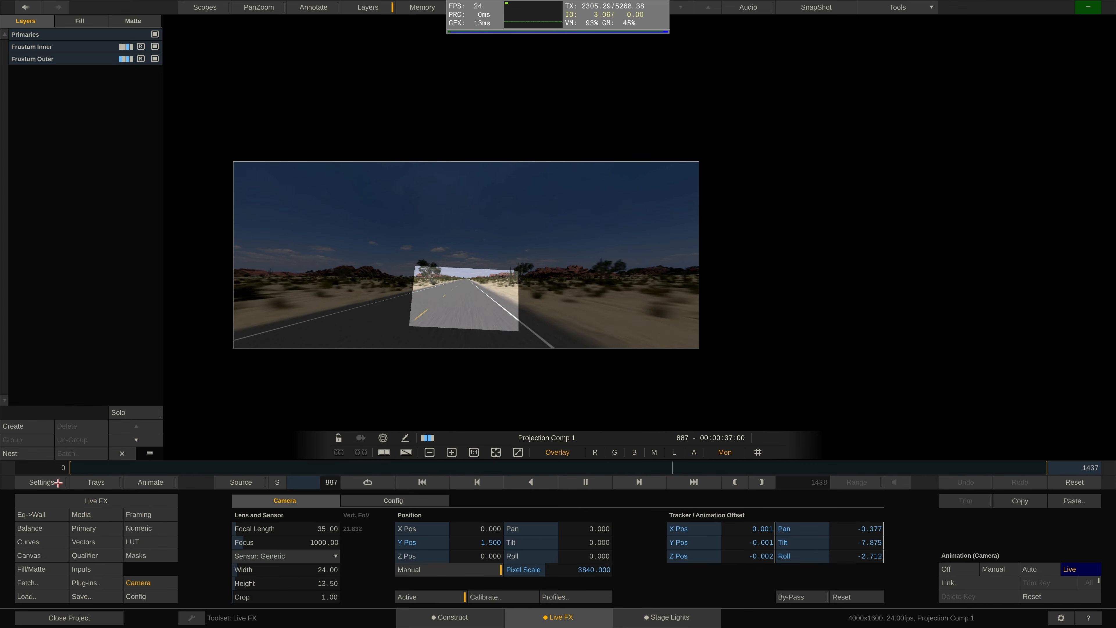
left_click(100, 514)
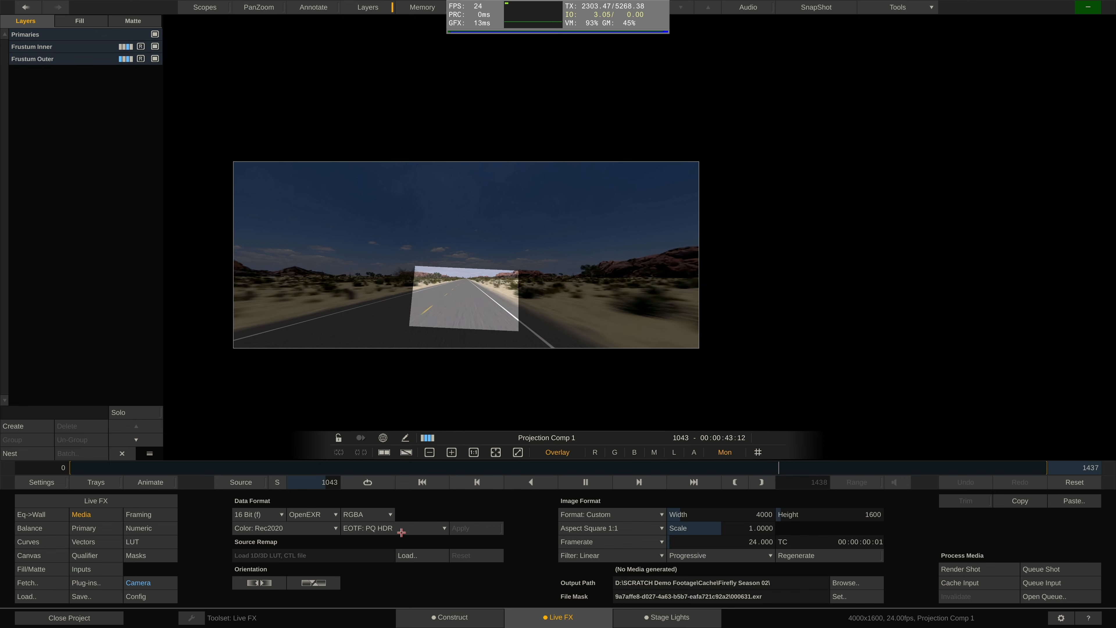
Return the Interface monitor's colorspace to <source> in the monitor display settings
left_click(44, 482)
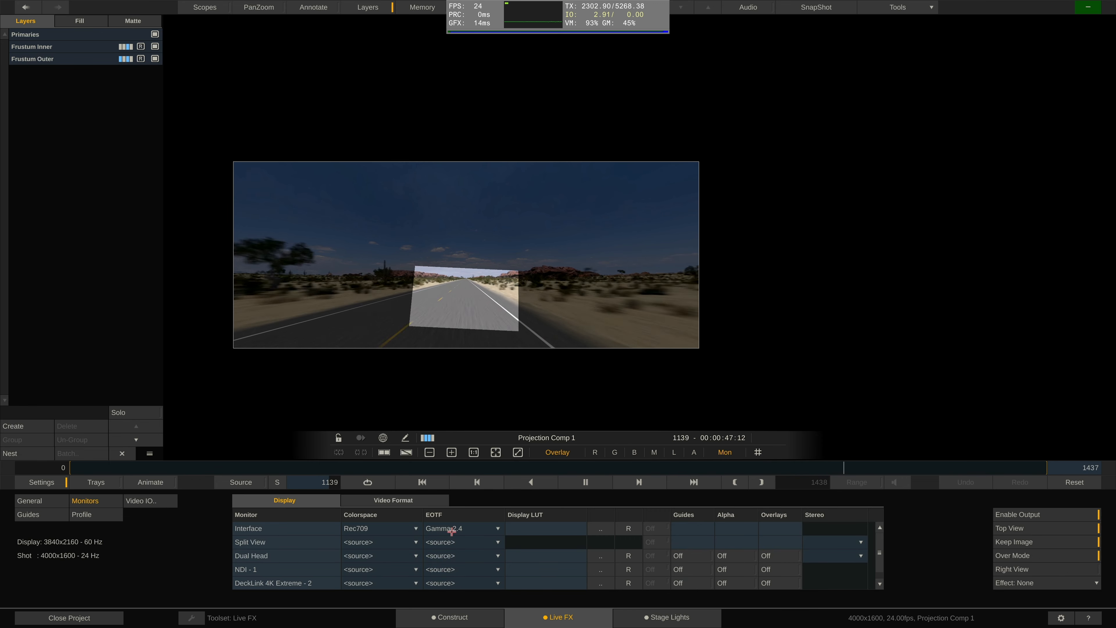
left_click(404, 528)
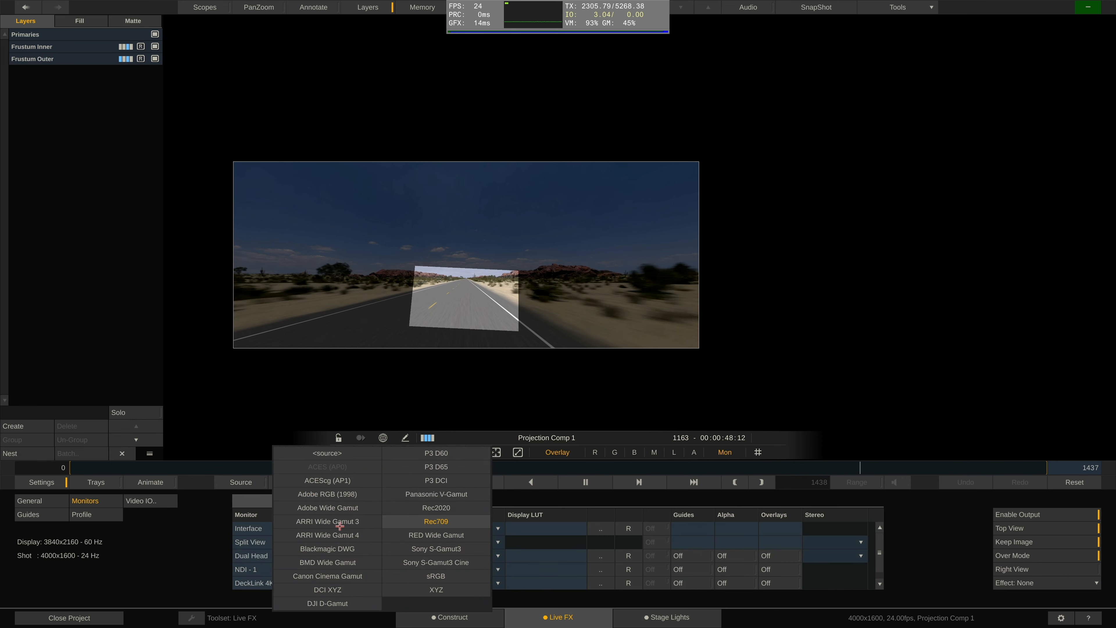
left_click(328, 453)
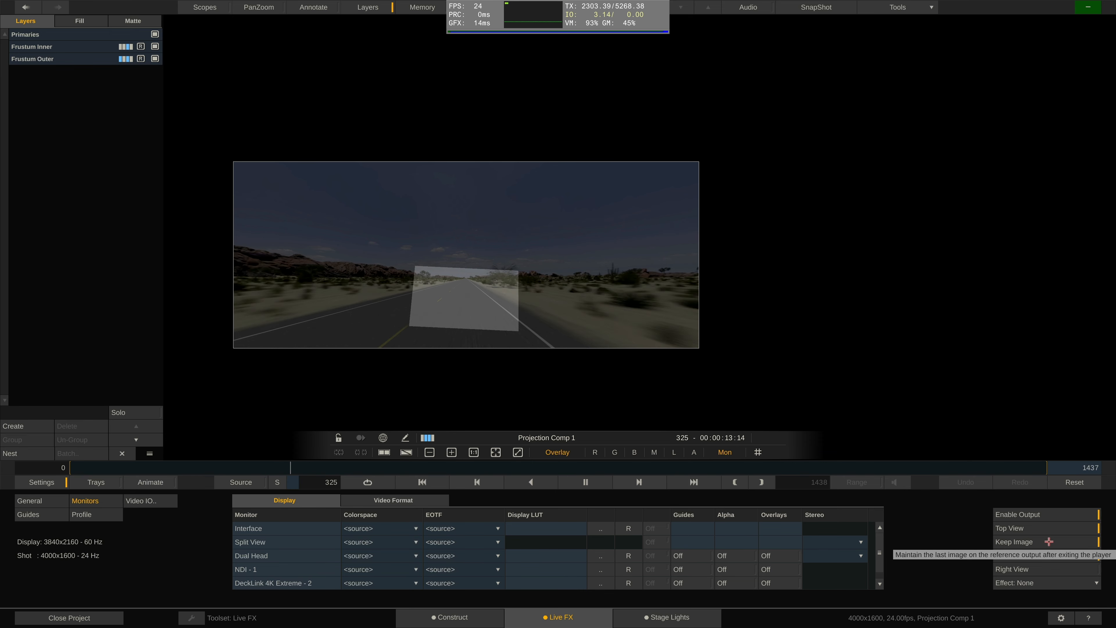
Switch to the Construct and back to the player, and show the video format, scale and offset settings of the NDI - 1 monitor
left_click(461, 617)
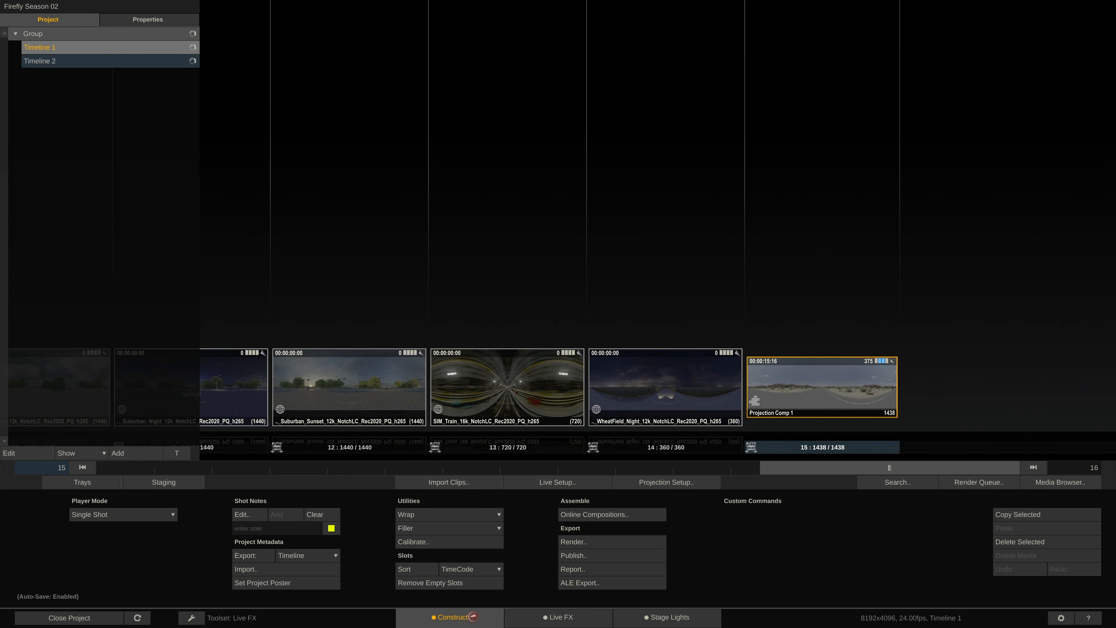
left_click(590, 618)
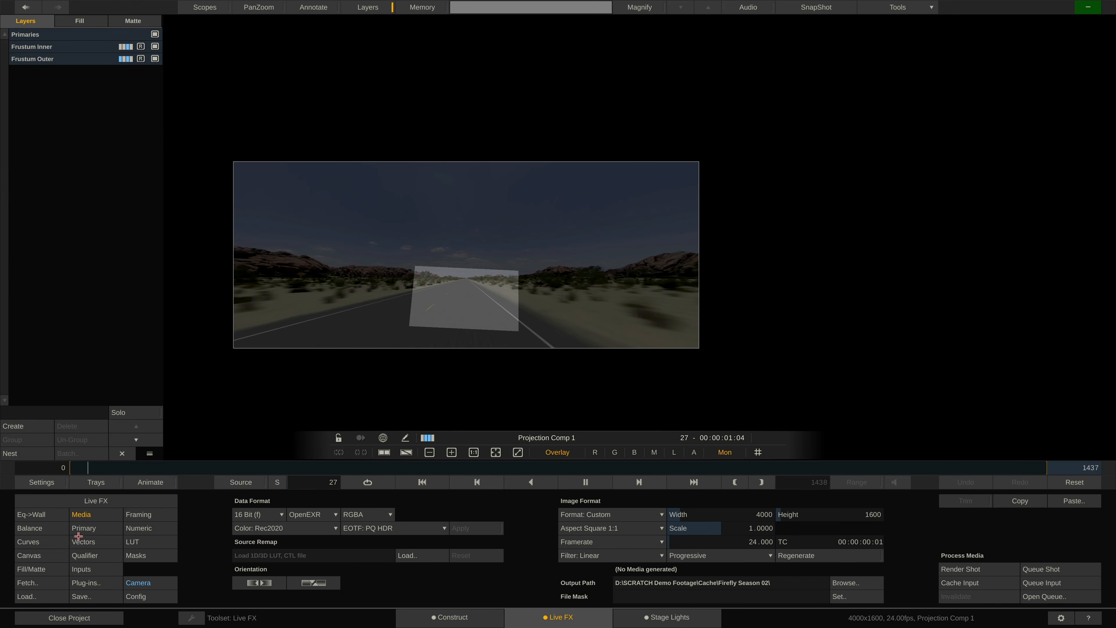
left_click(52, 482)
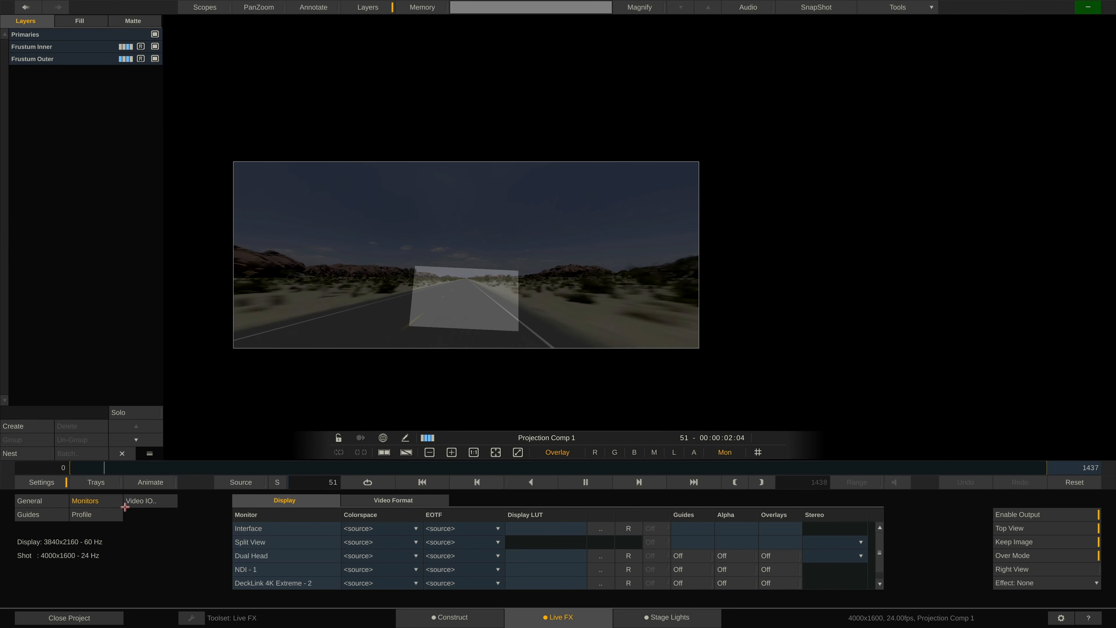
left_click(430, 502)
left_click(681, 542)
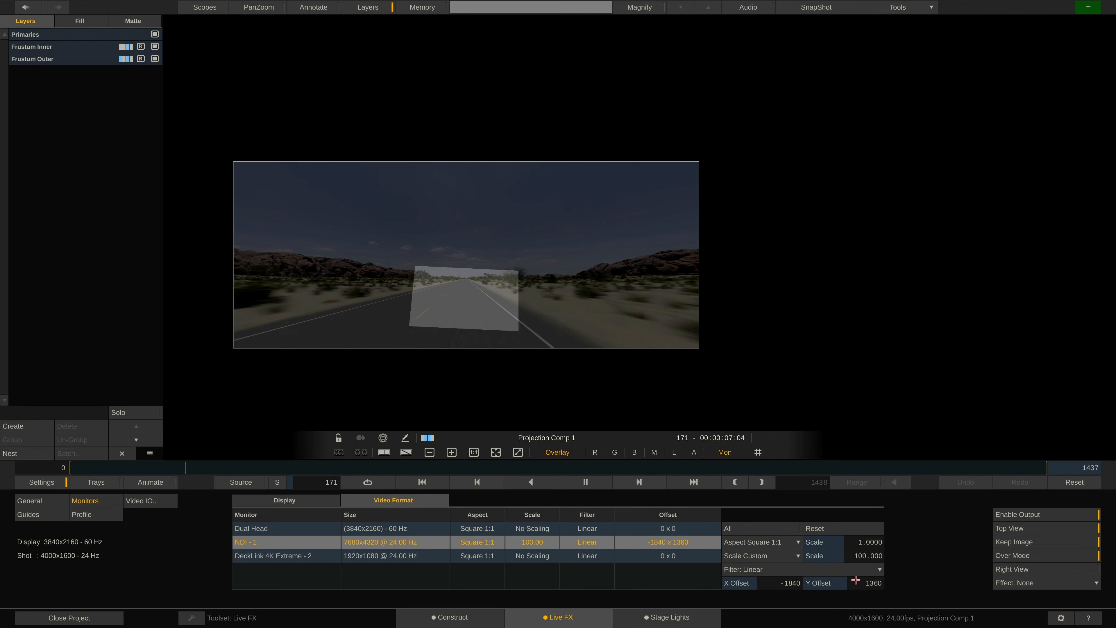
Compare these offsets with Stage 3's wall mapping on the NDI - 1 display in the Stage Manager, and close it
right_click(760, 376)
left_click(770, 337)
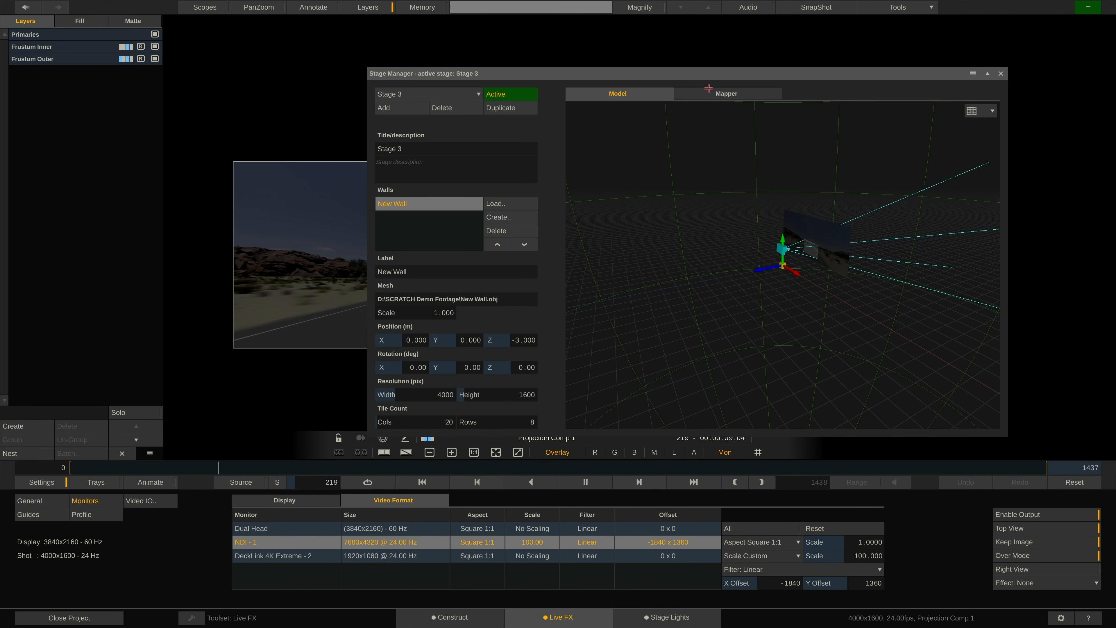
left_click_drag(716, 72, 595, 33)
left_click(609, 55)
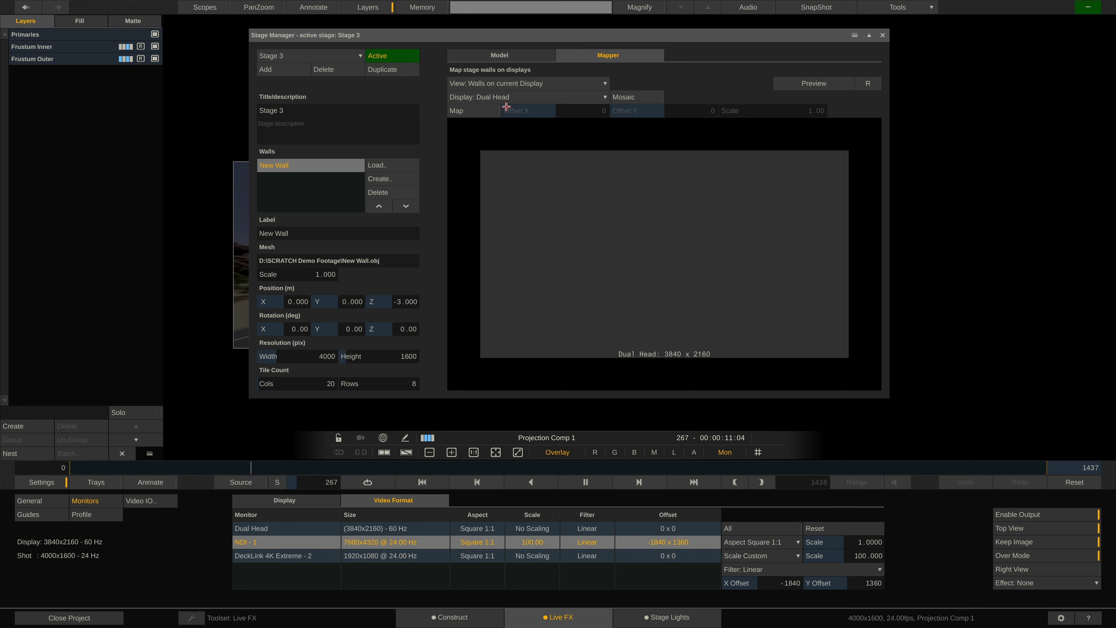
left_click(527, 84)
left_click(527, 109)
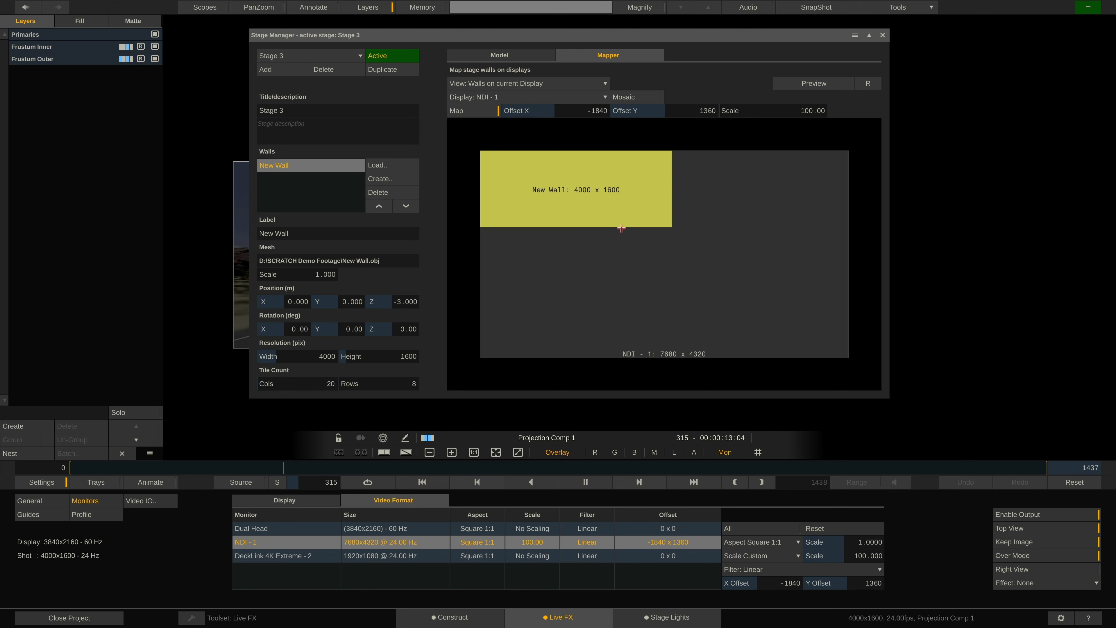
left_click(884, 35)
Preview the 1.66:1 Europe 35mm display guide over the composite and turn the guides off again
left_click(46, 516)
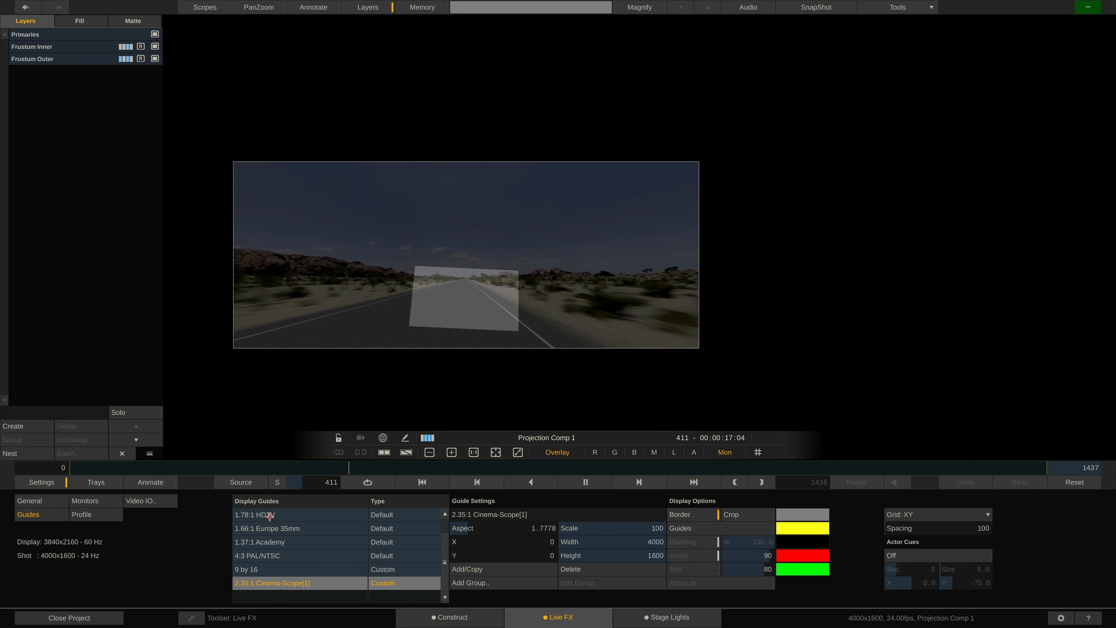
left_click(301, 540)
left_click(324, 528)
left_click(724, 529)
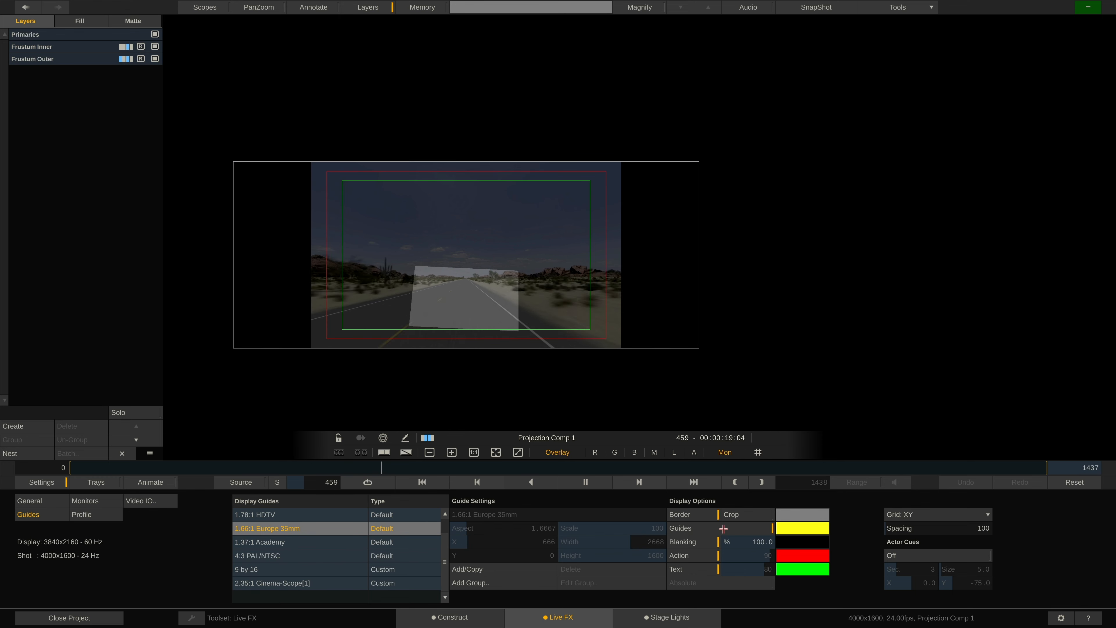
left_click(723, 529)
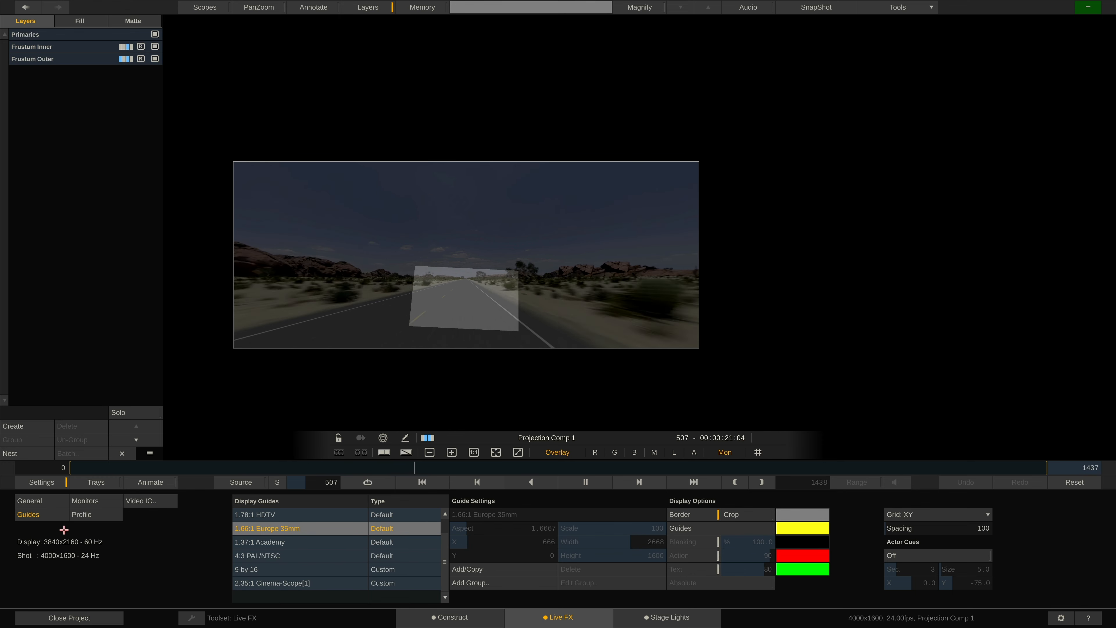
Show the system profile and benchmark options, and return to the Construct
left_click(96, 515)
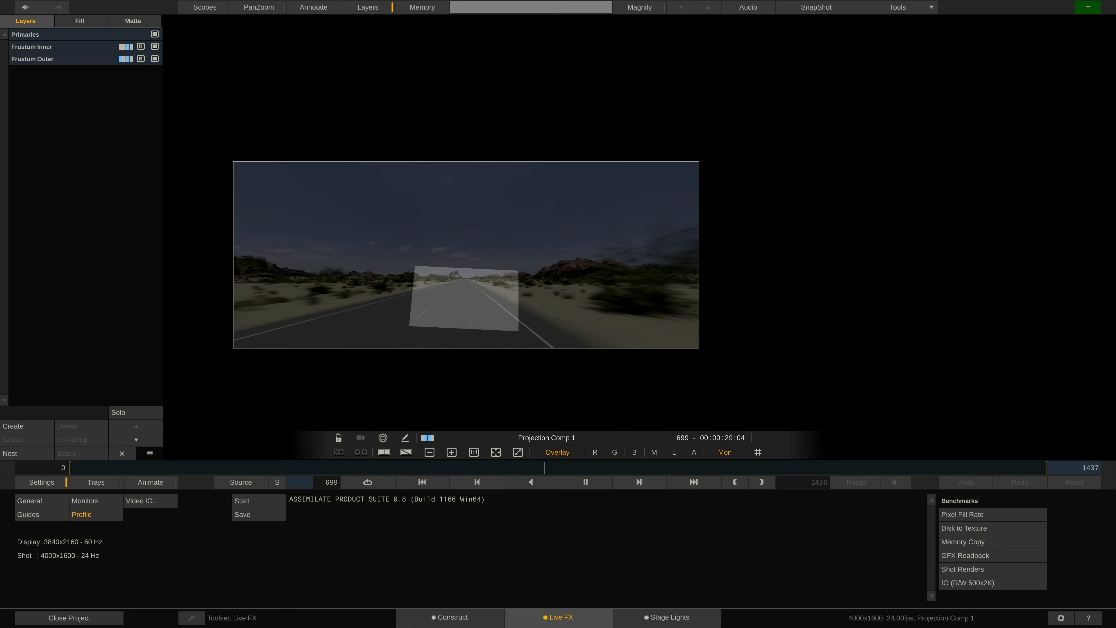
left_click(452, 616)
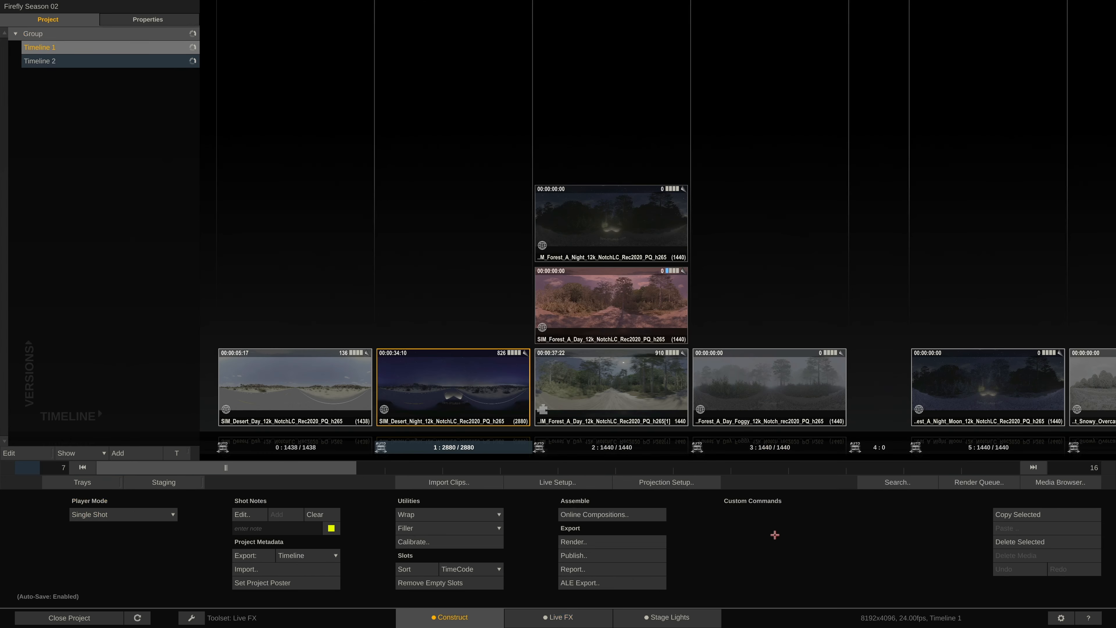
Open the SIM_LA_Day_Anim_NoPalmTrees shot from slot 7 of Timeline 1 in Stage Lights
left_click_drag(229, 469, 514, 478)
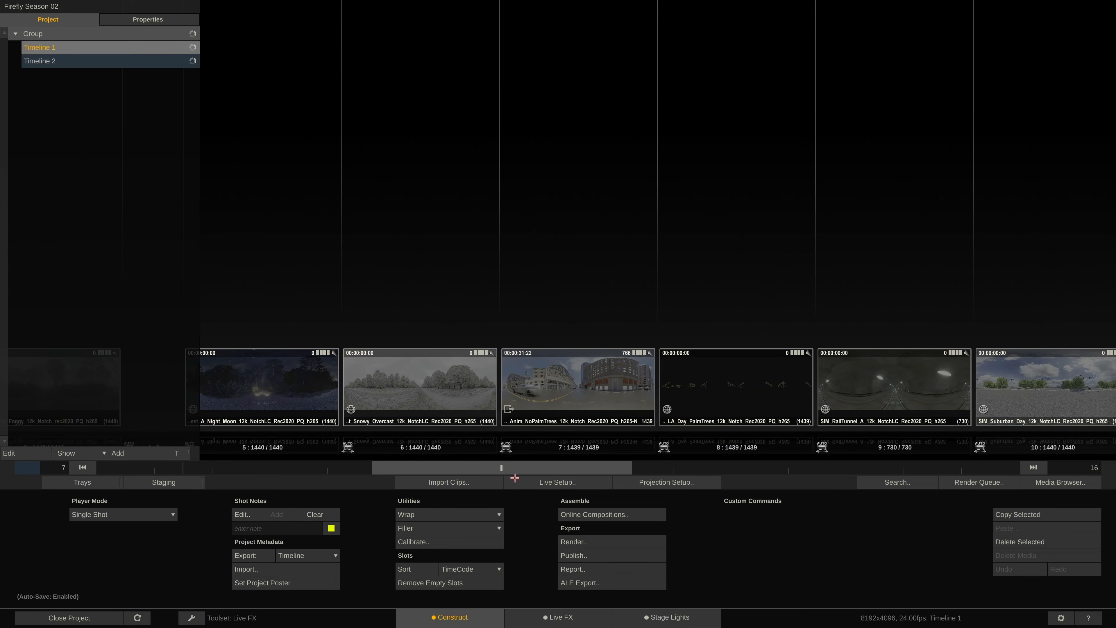
left_click(599, 379)
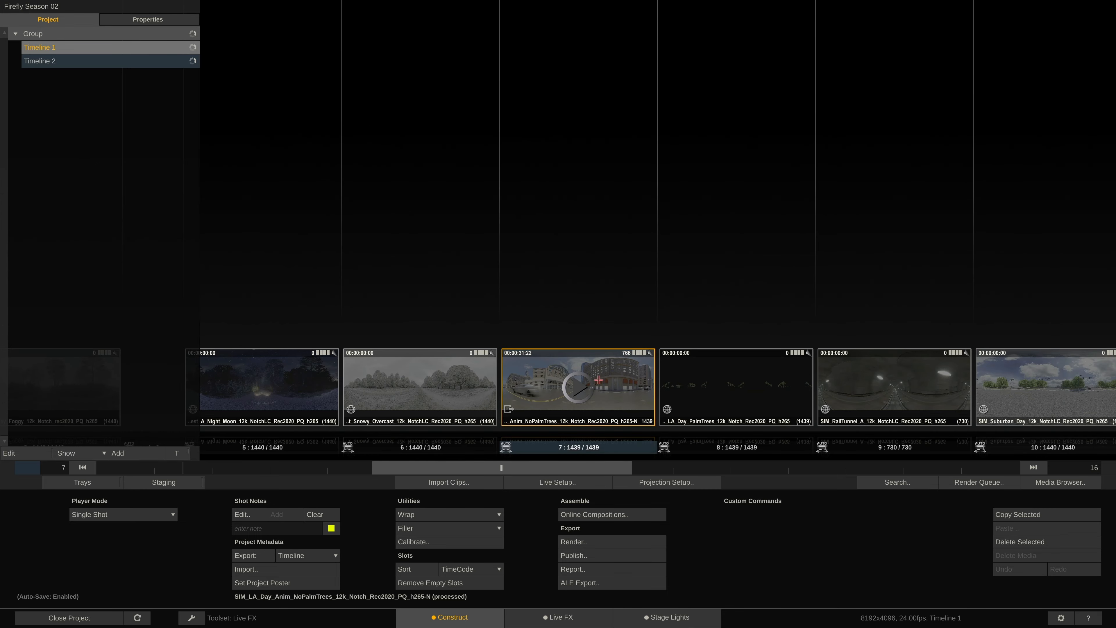
left_click(667, 617)
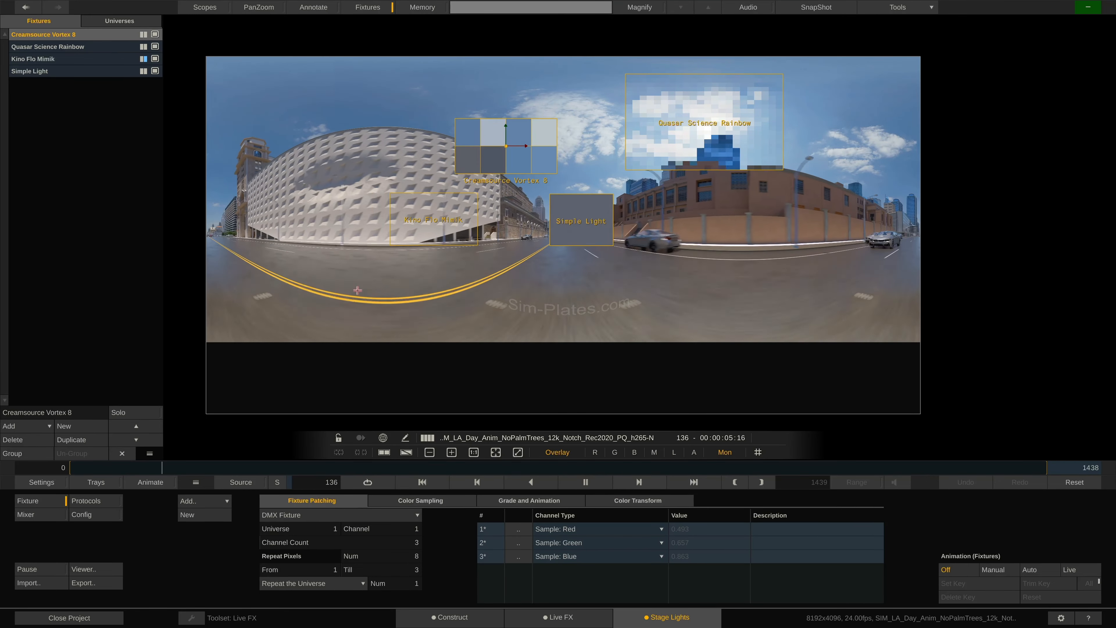
Hide and reshow the fixture list, and shift the Quasar Science Rainbow region slightly towards the Creamsource Vortex 8
left_click(371, 7)
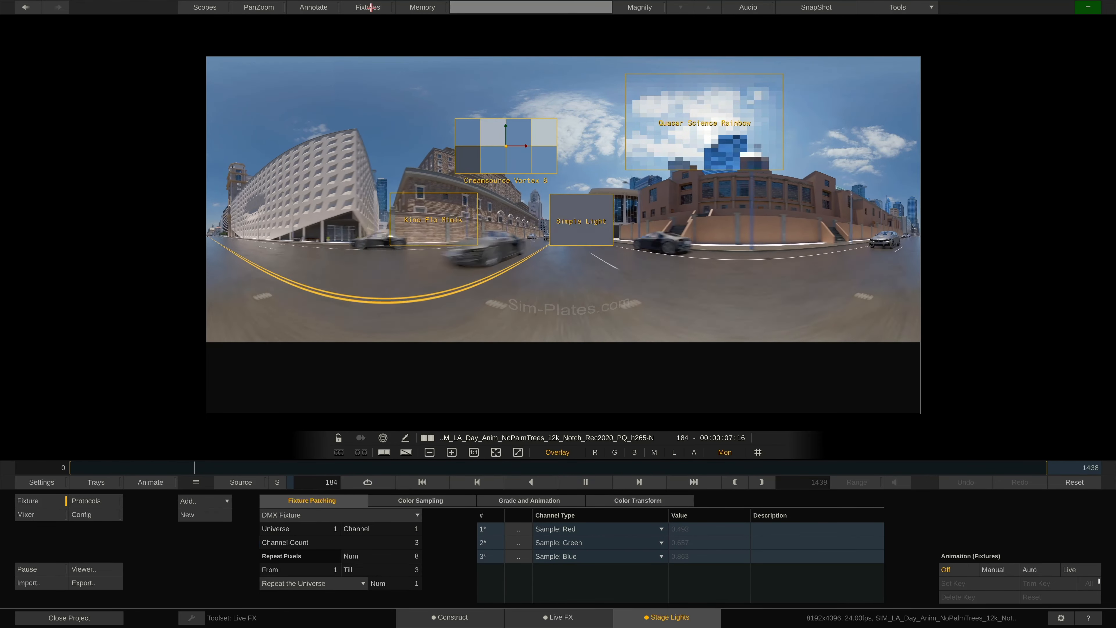
left_click(371, 7)
left_click(86, 46)
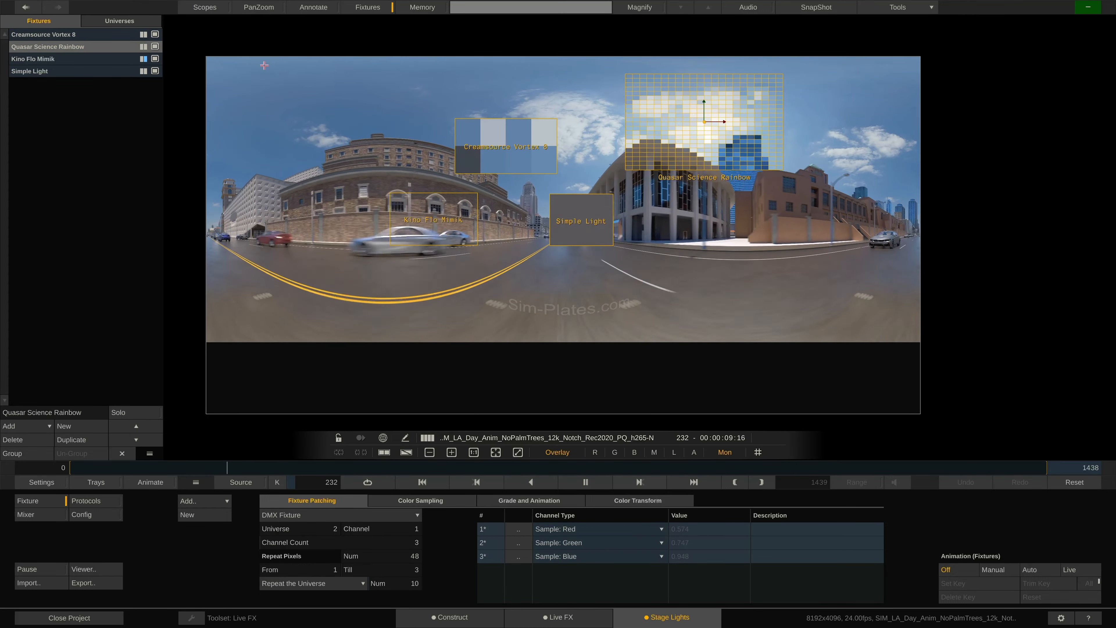
left_click_drag(685, 132, 655, 132)
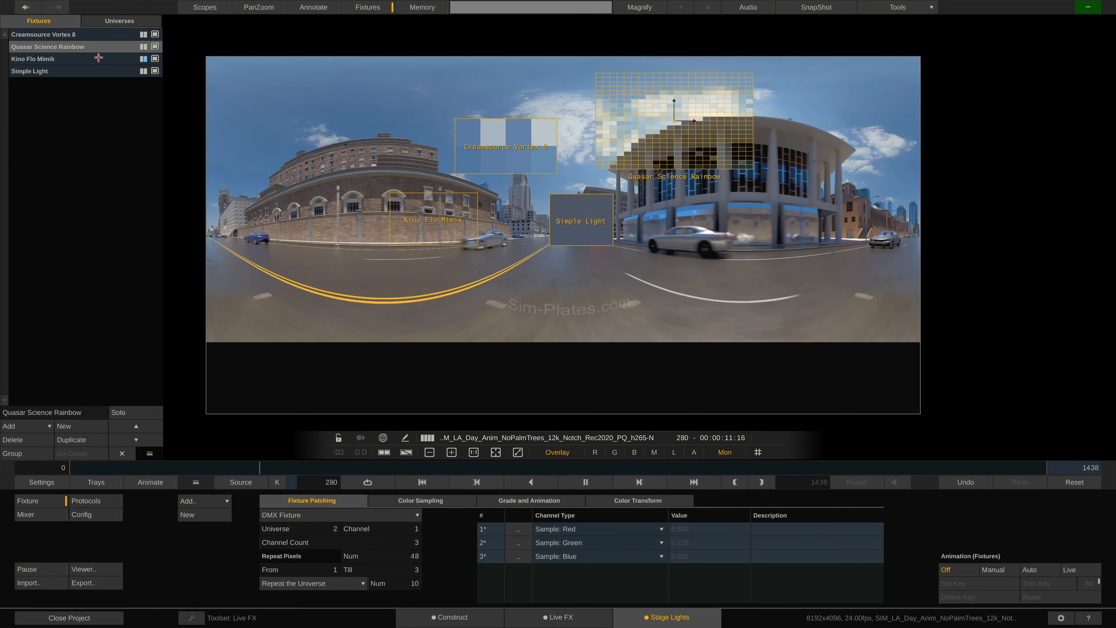
Examine the P04: RGBW 8bit mode of the ARRI Skypanel S120C in the fixture library, and leave without adding it
left_click(90, 35)
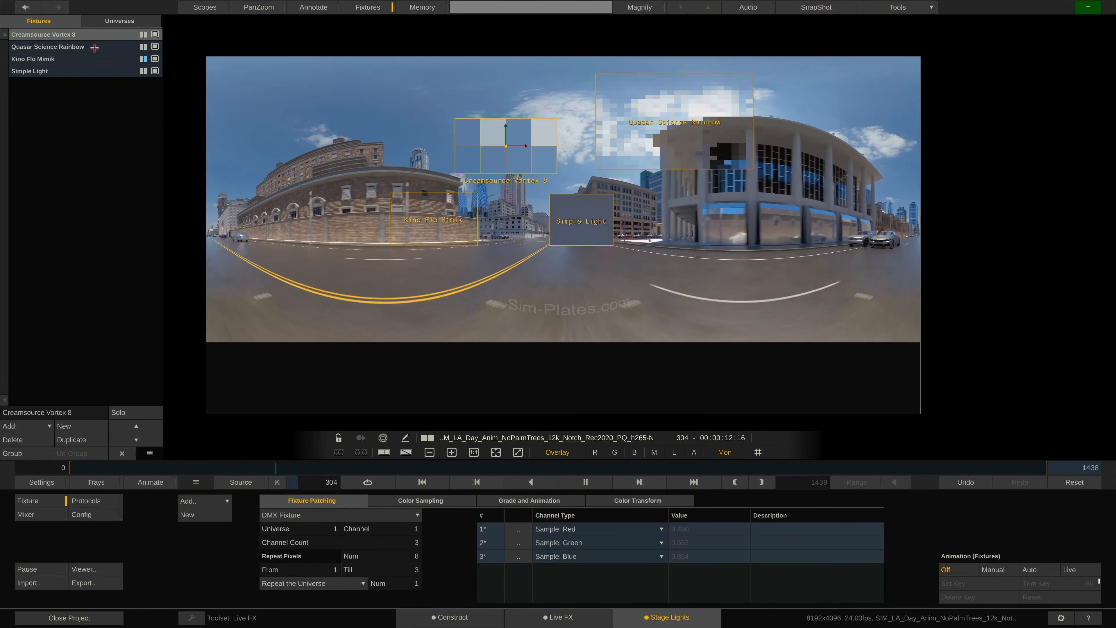
left_click(37, 425)
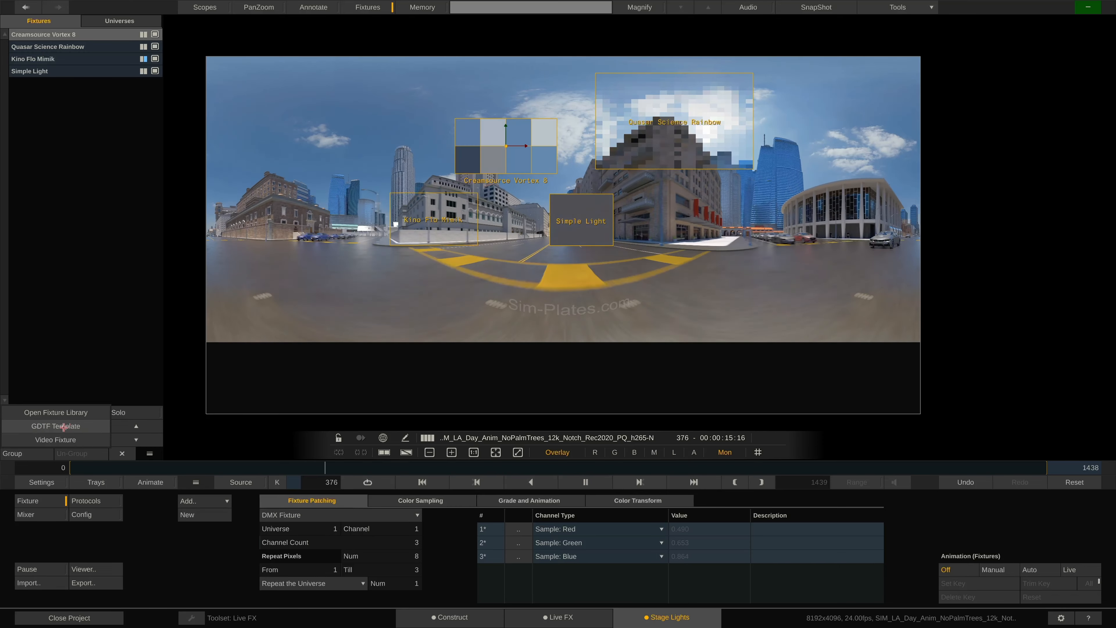
left_click(94, 412)
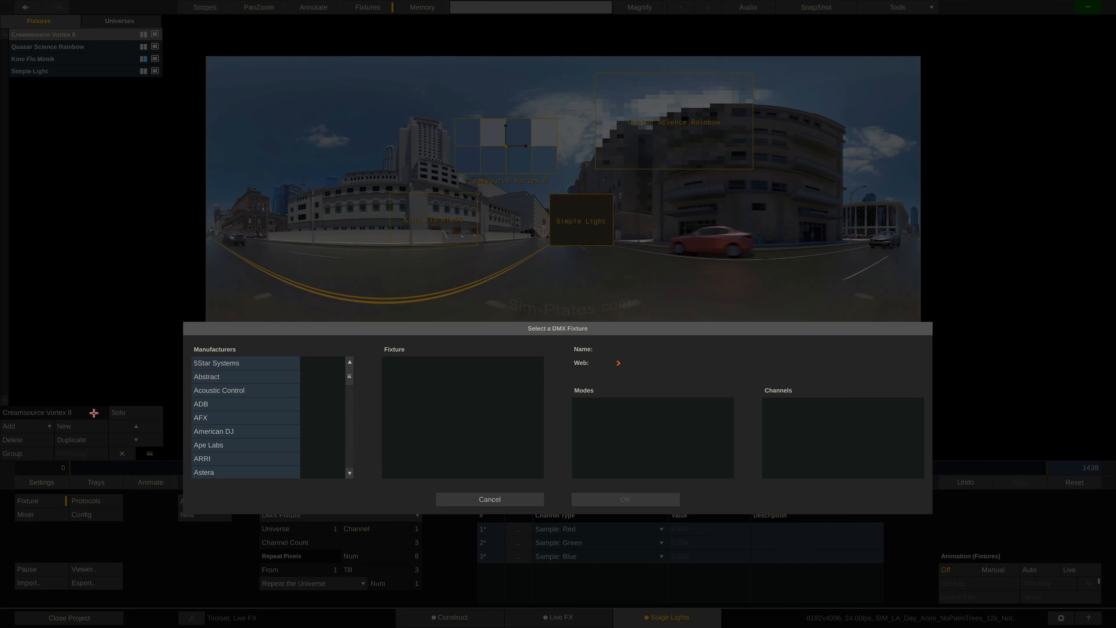
left_click(223, 457)
left_click(429, 419)
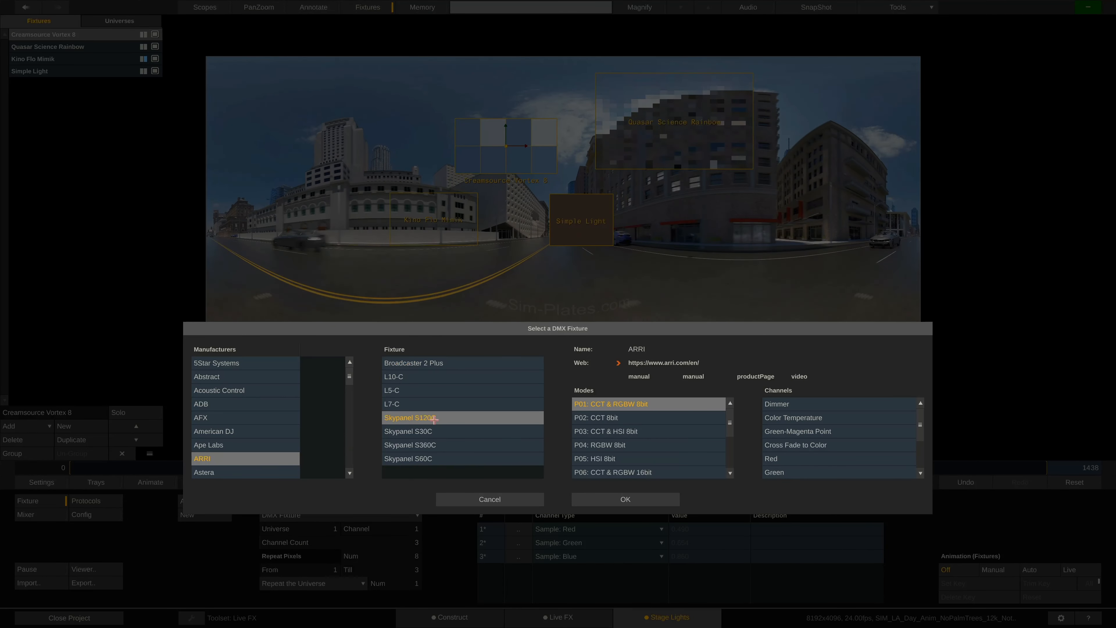
left_click(605, 443)
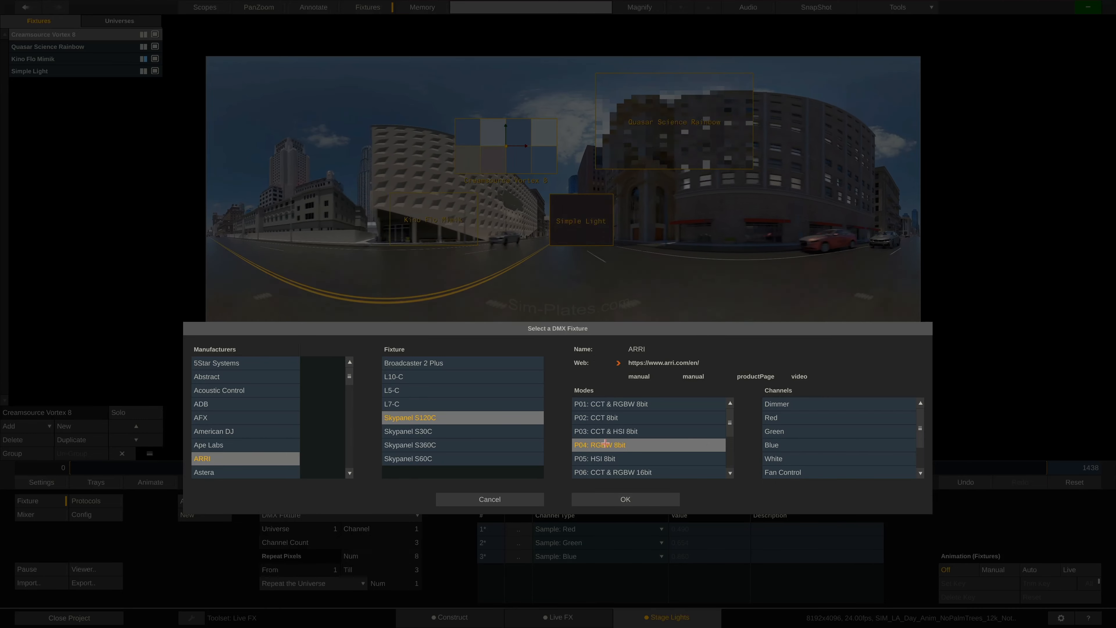
left_click(453, 501)
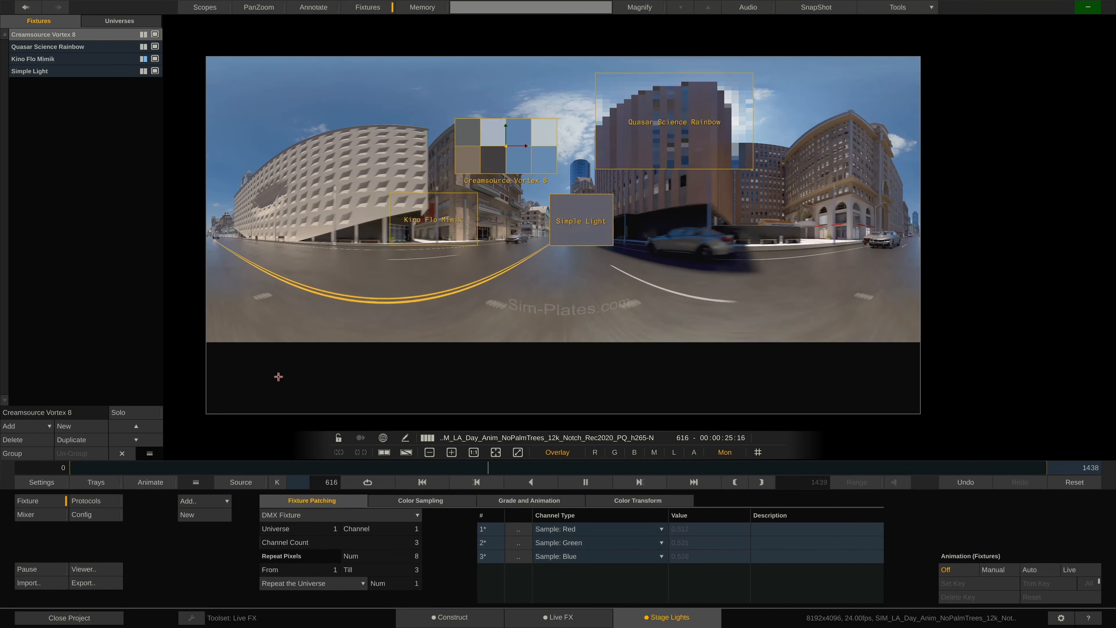
Show the options for adding fixtures, and compare the patching of the Kino Flo Mimik with the Creamsource Vortex 8
left_click(38, 424)
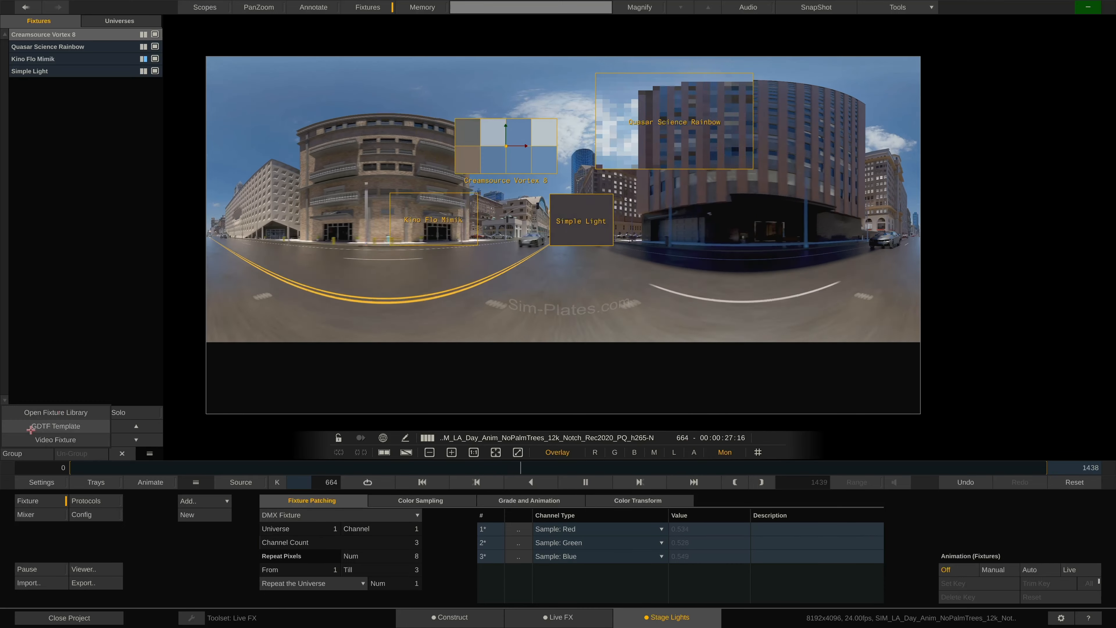
left_click(85, 361)
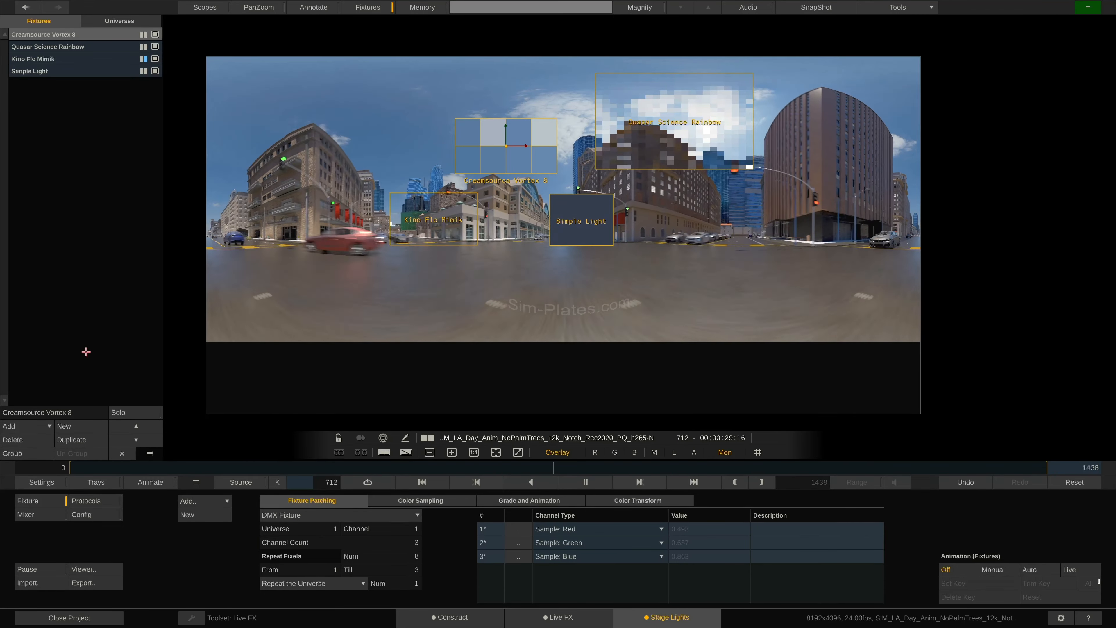
left_click(83, 58)
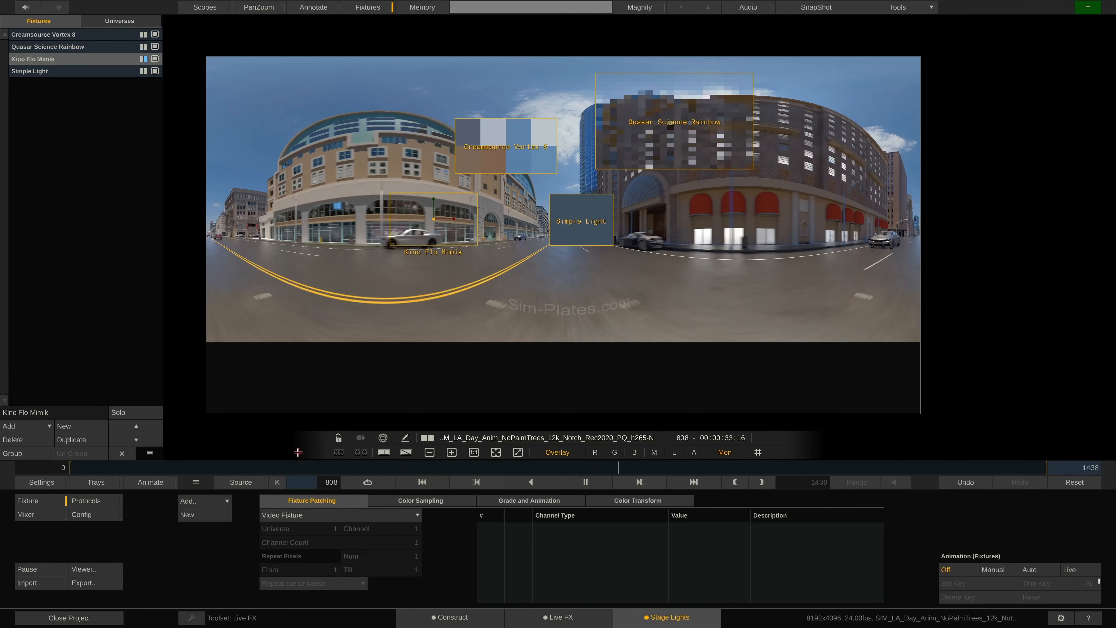
left_click(105, 33)
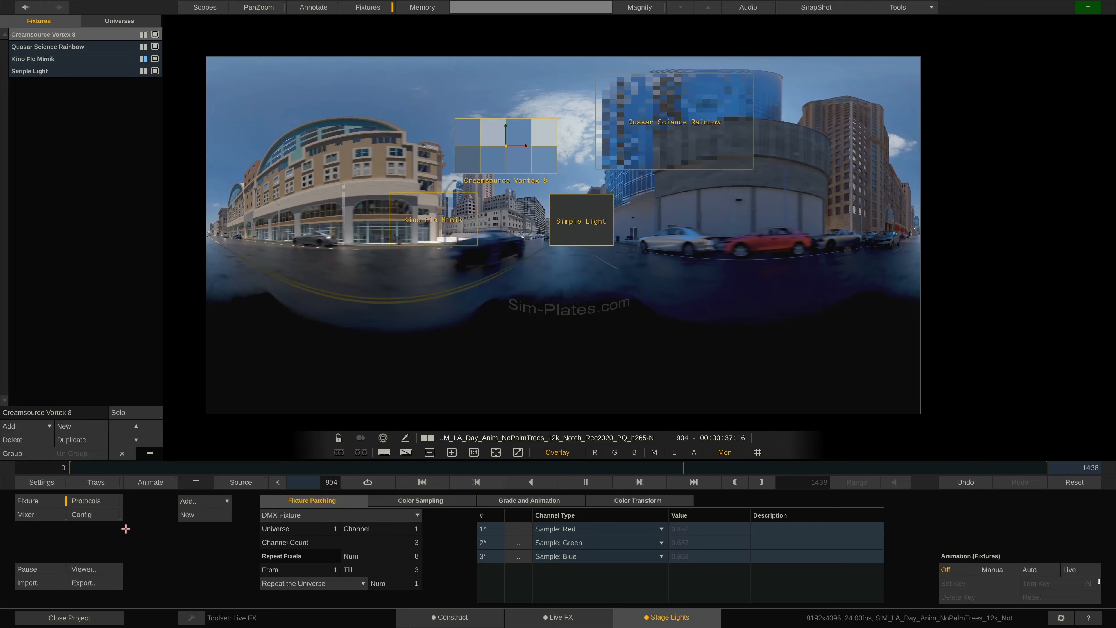
Review the lighting output protocol settings for USB, Art-Net, sACN and video fixtures, ending on sACN
left_click(93, 501)
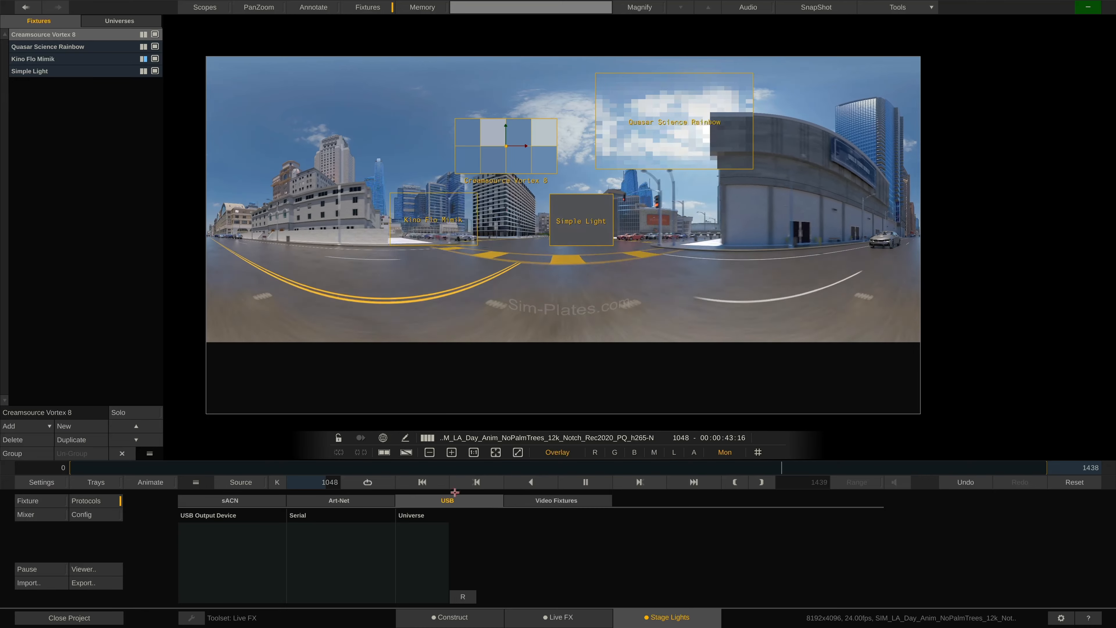
left_click(363, 501)
left_click(257, 498)
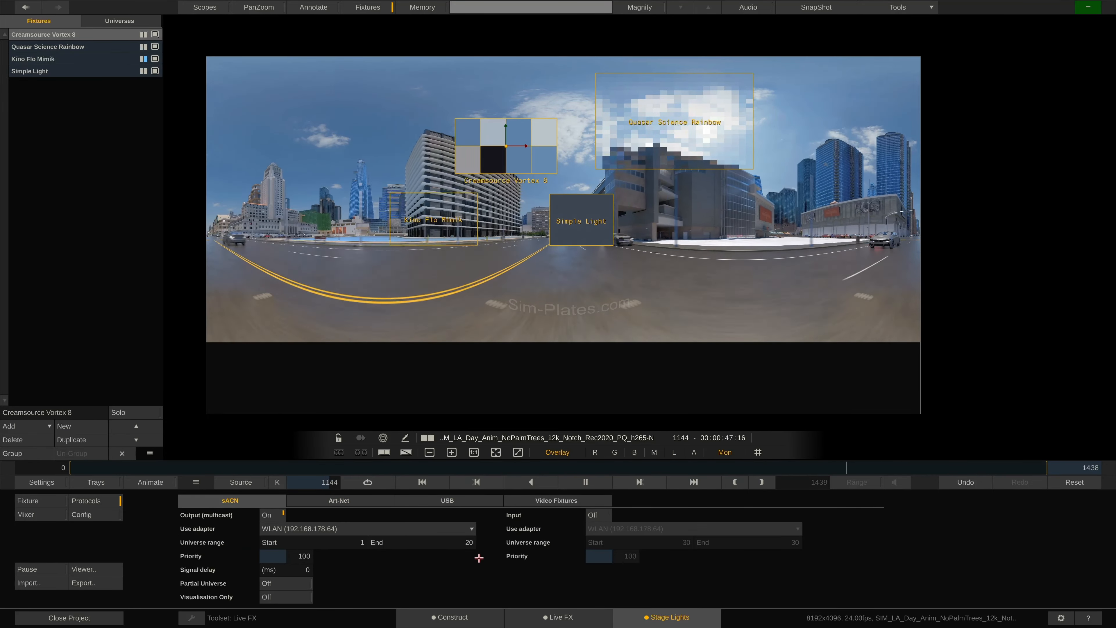
left_click(566, 502)
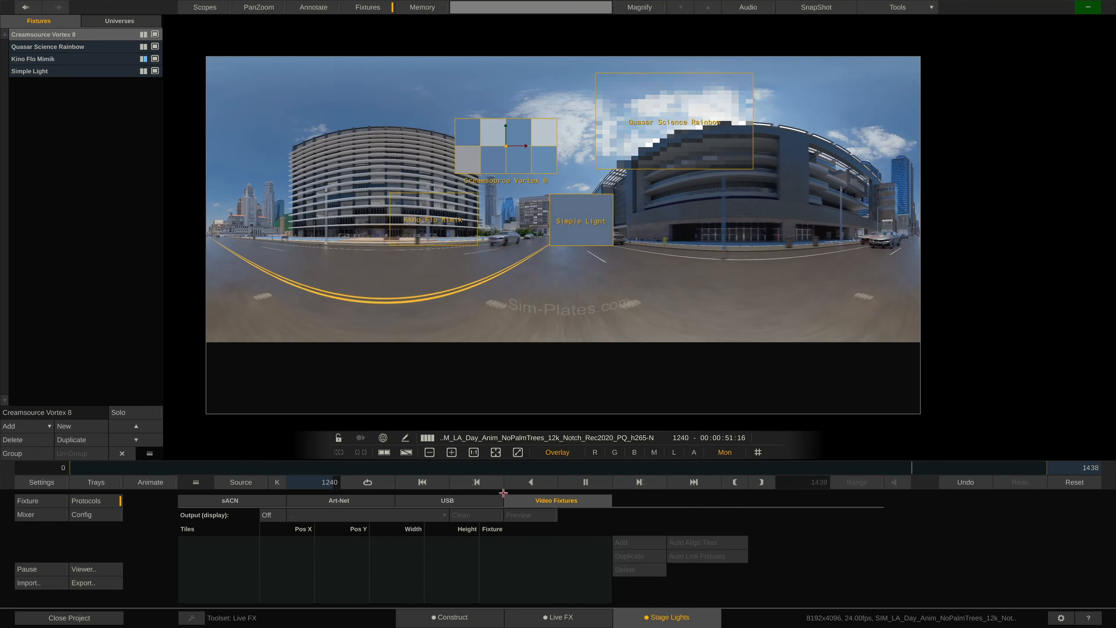
left_click(241, 497)
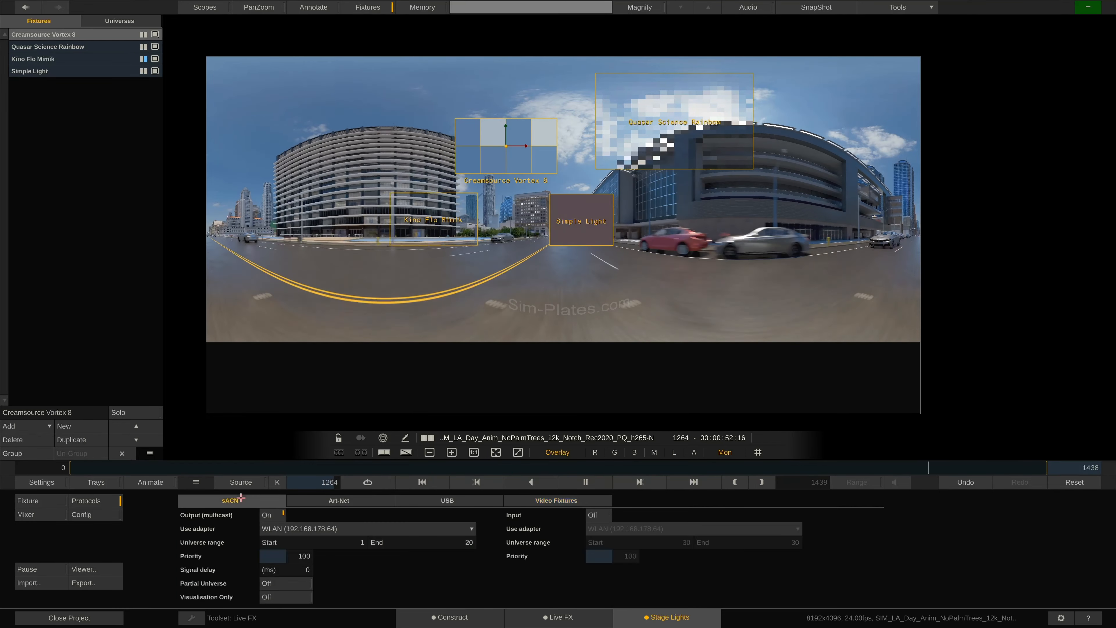
Return to the fixture settings and review the patching of Simple Light, Kino Flo Mimik, Quasar Science Rainbow and Creamsource Vortex 8
left_click(39, 500)
left_click(88, 71)
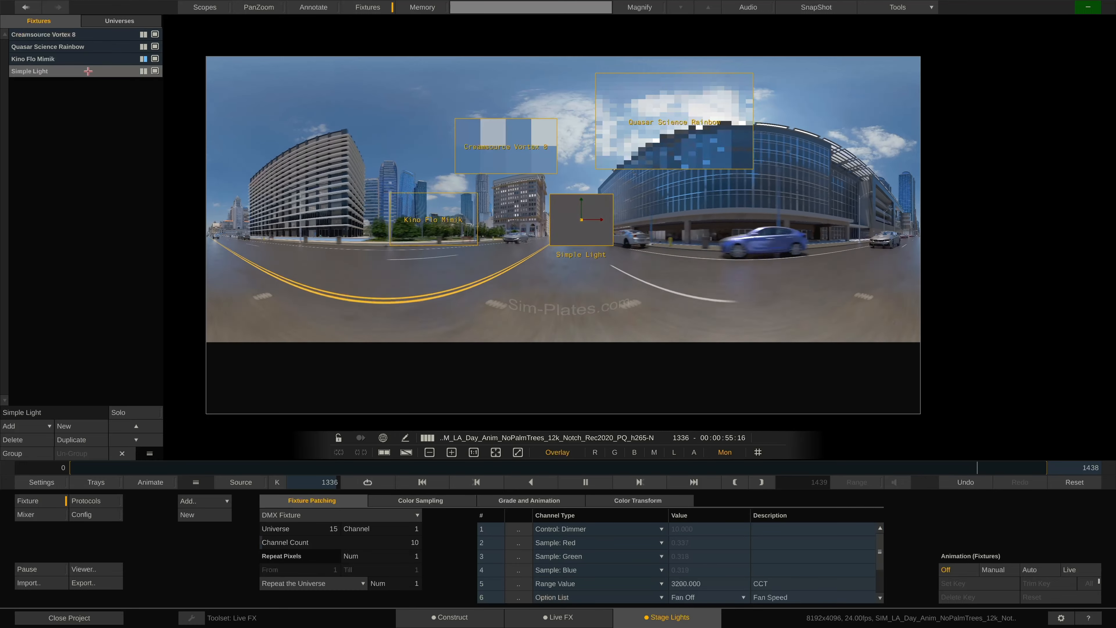
left_click(84, 59)
left_click(82, 47)
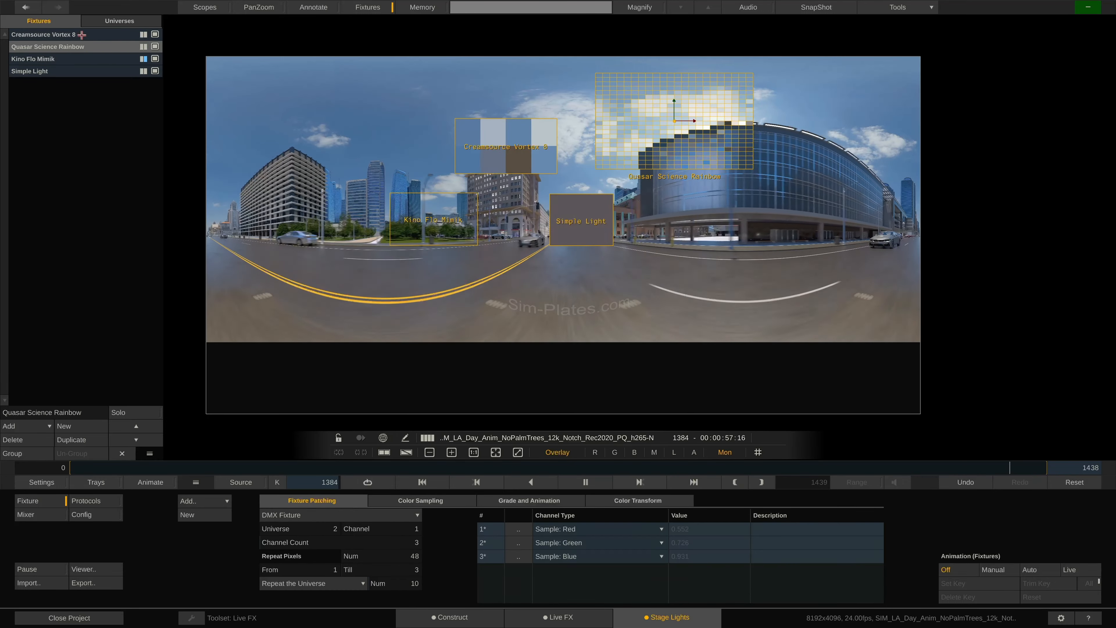
left_click(82, 35)
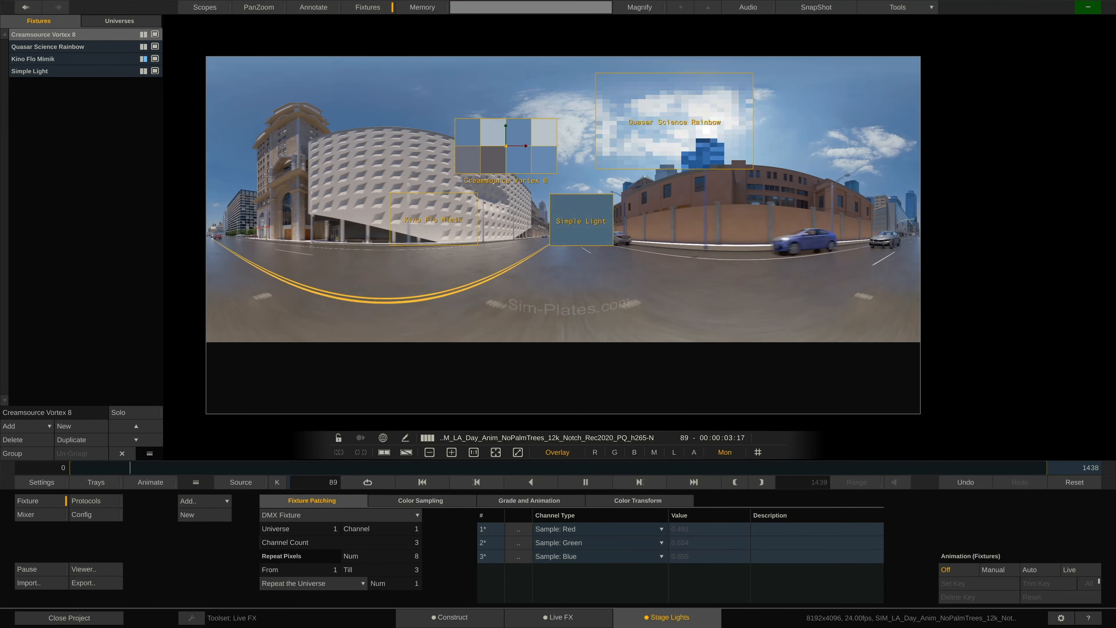
Show the Creamsource Vortex 8's color sampling and adjust its region to about X -756, Y 1339, width 1076, height 629 and zero rotation
left_click_drag(513, 161, 501, 170)
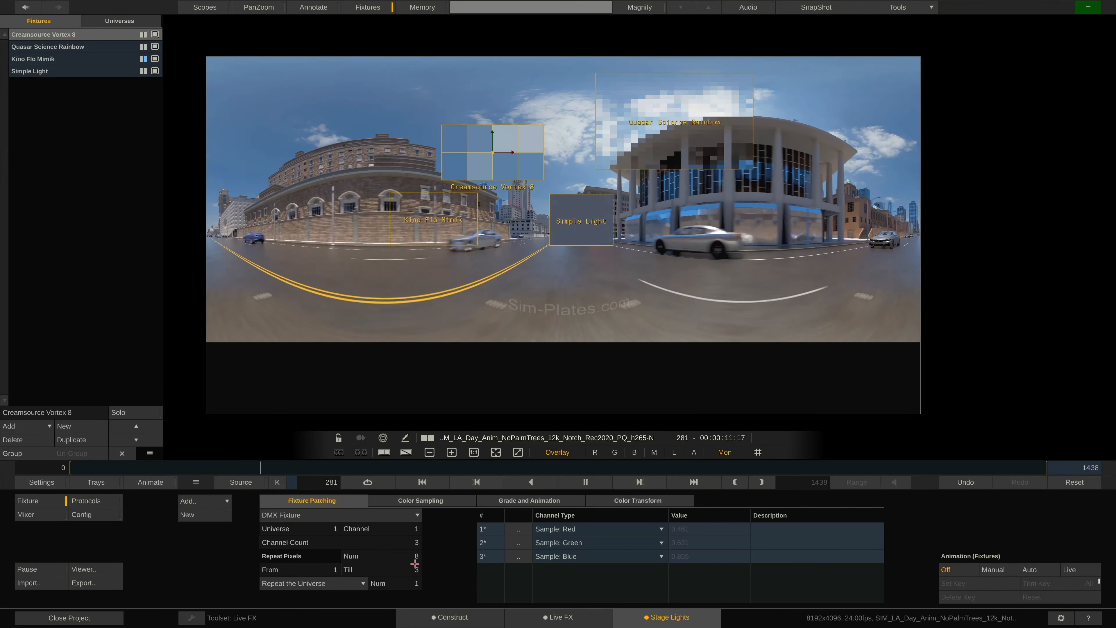
left_click(450, 501)
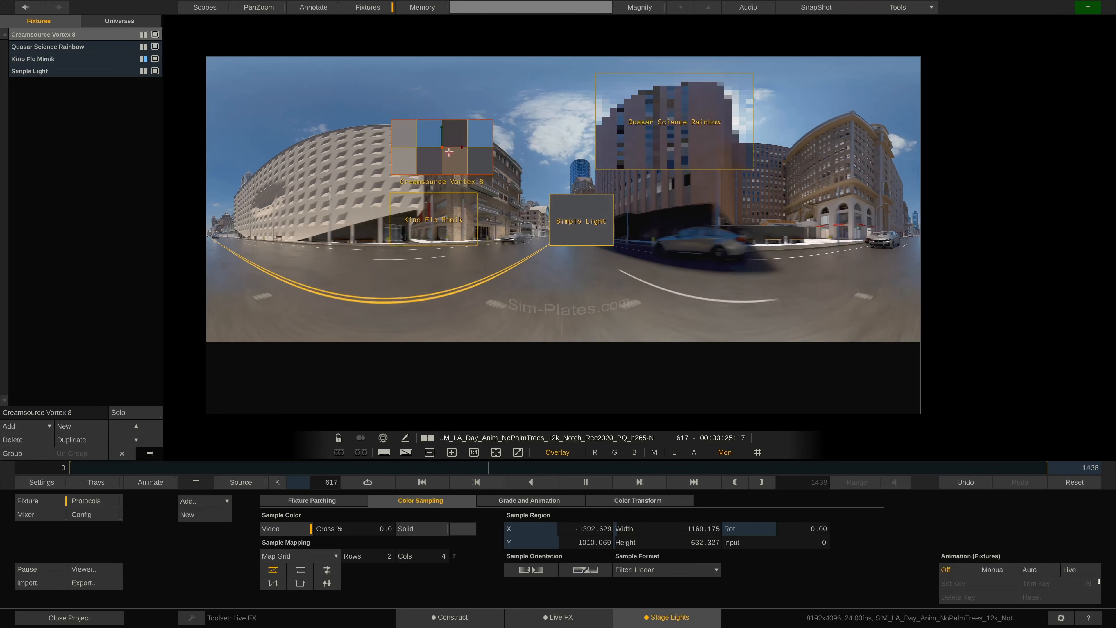
left_click_drag(514, 164, 518, 132)
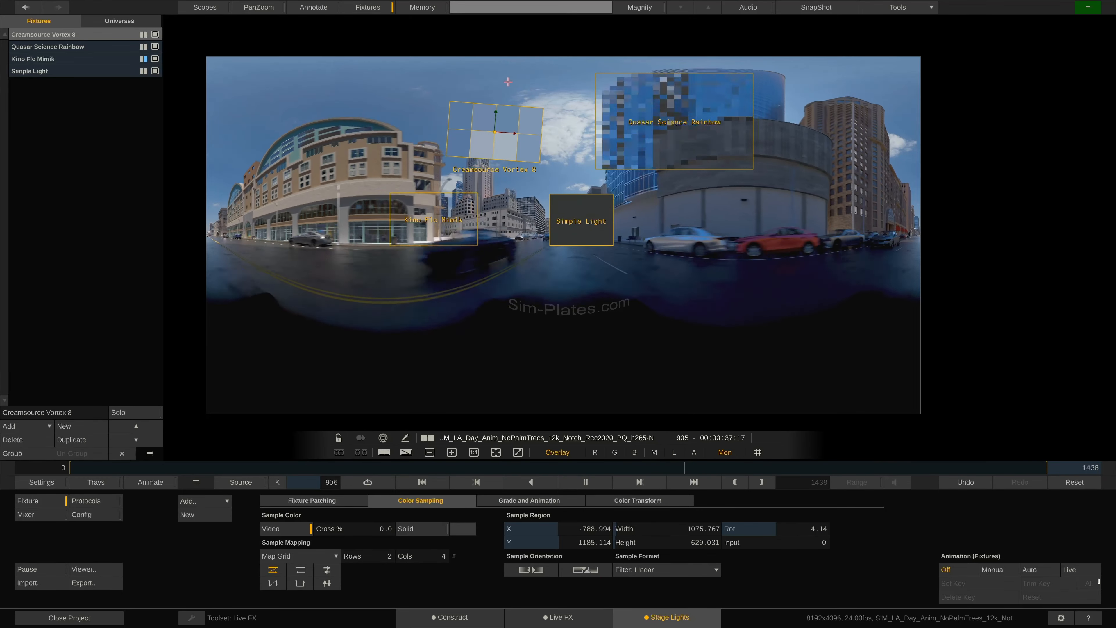
mouse_move(518, 150)
left_mouse_down()
mouse_move(481, 148)
mouse_move(511, 162)
mouse_move(520, 136)
left_mouse_up()
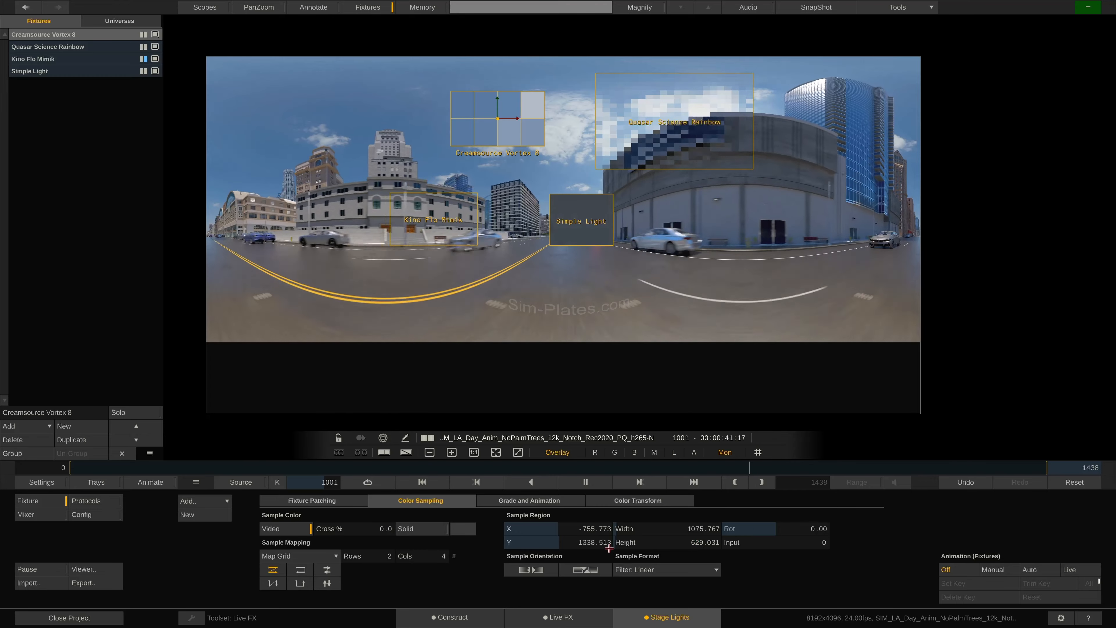
Move the Quasar Science Rainbow sample region to about X 1530, Y 870, and try its sample orientation flip
left_click_drag(516, 132, 717, 167)
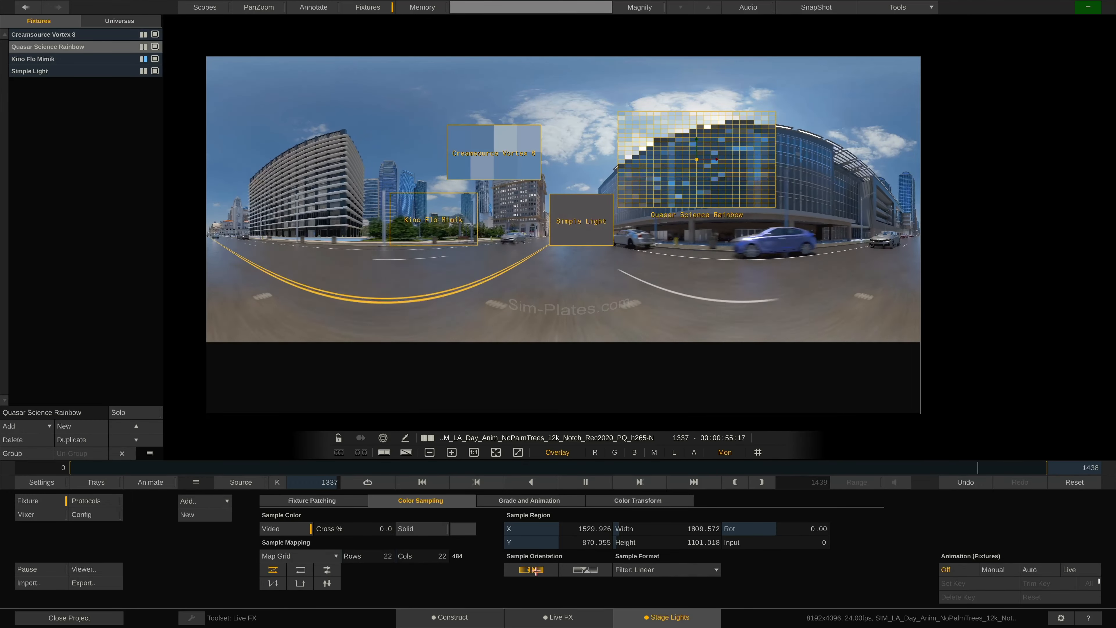
left_click_drag(379, 539, 349, 531)
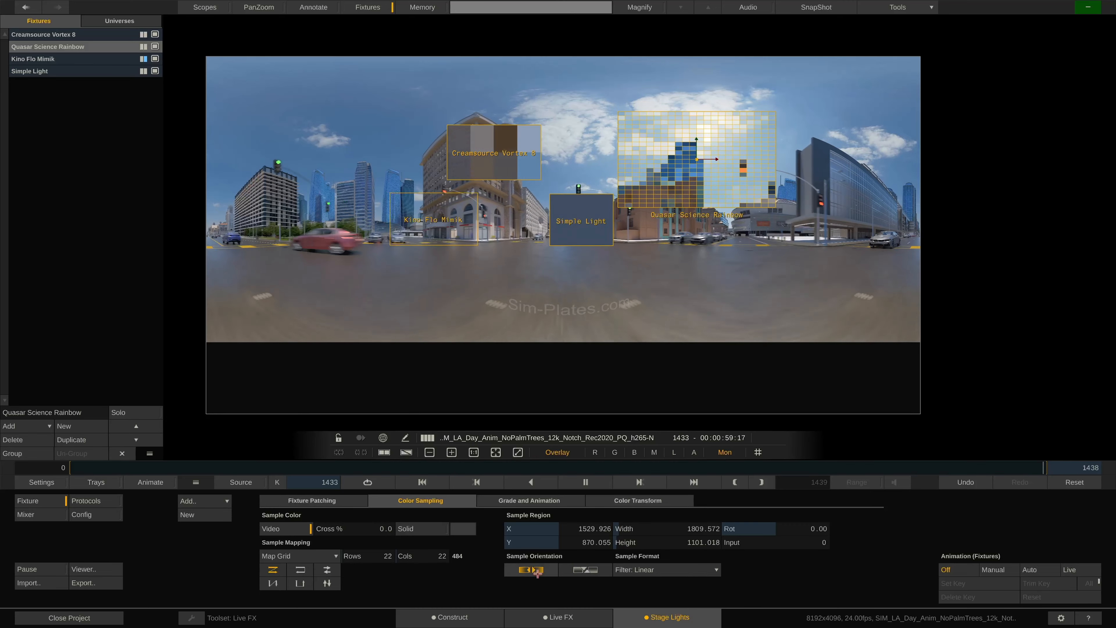
Compare the Lanczos and Linear sample filters on the Quasar Science Rainbow while moving its region over the buildings
left_click(693, 570)
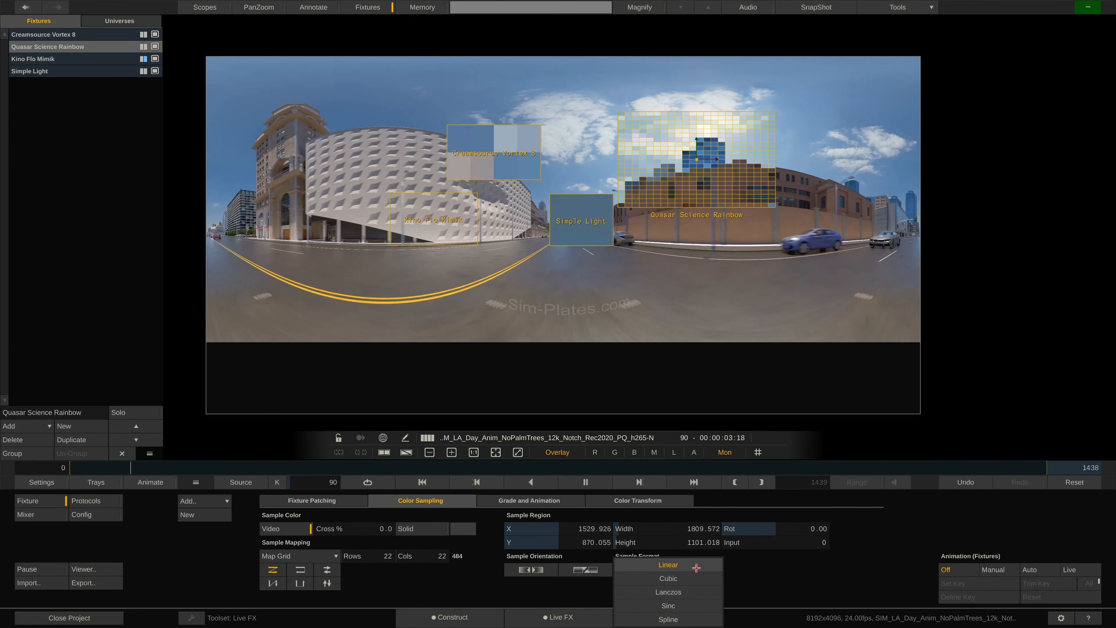
left_click(697, 594)
left_click_drag(692, 180, 717, 181)
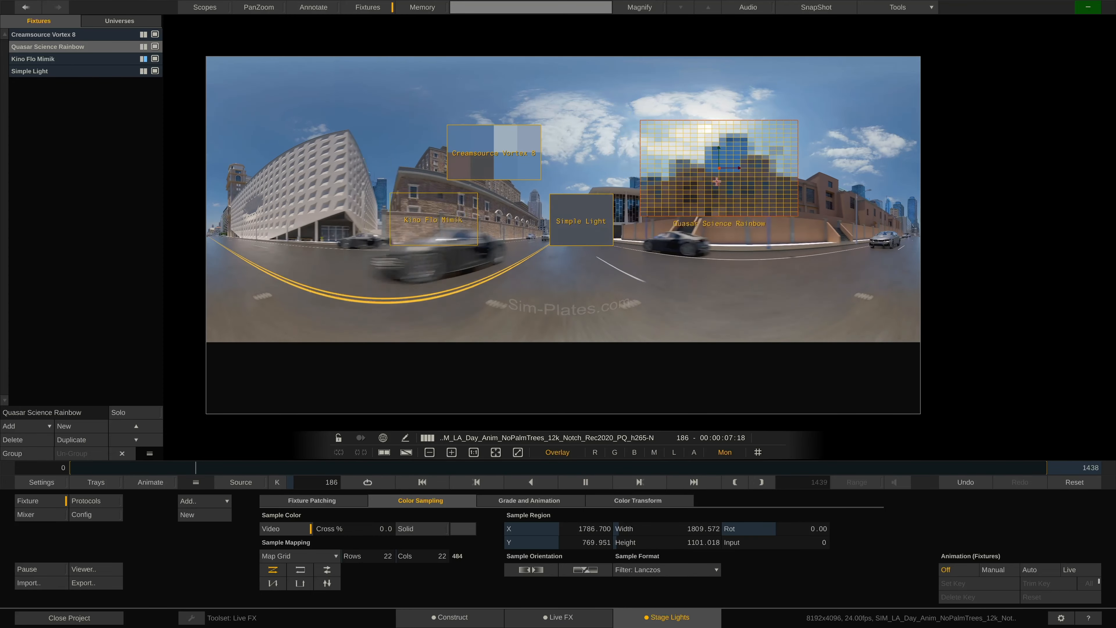
left_click(685, 570)
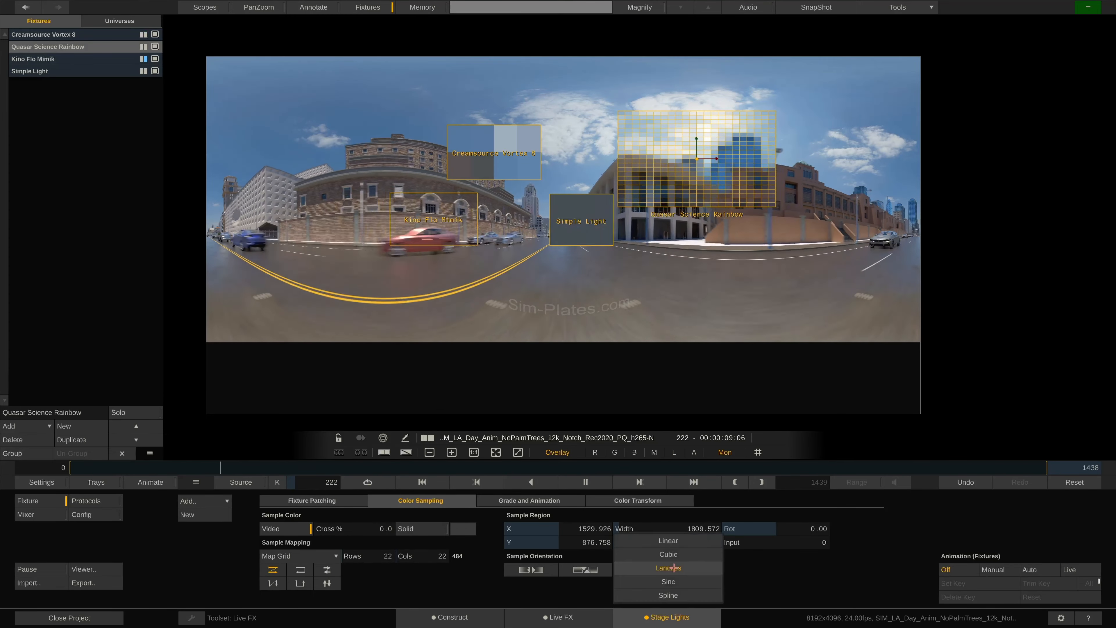
left_click(696, 541)
left_click(684, 570)
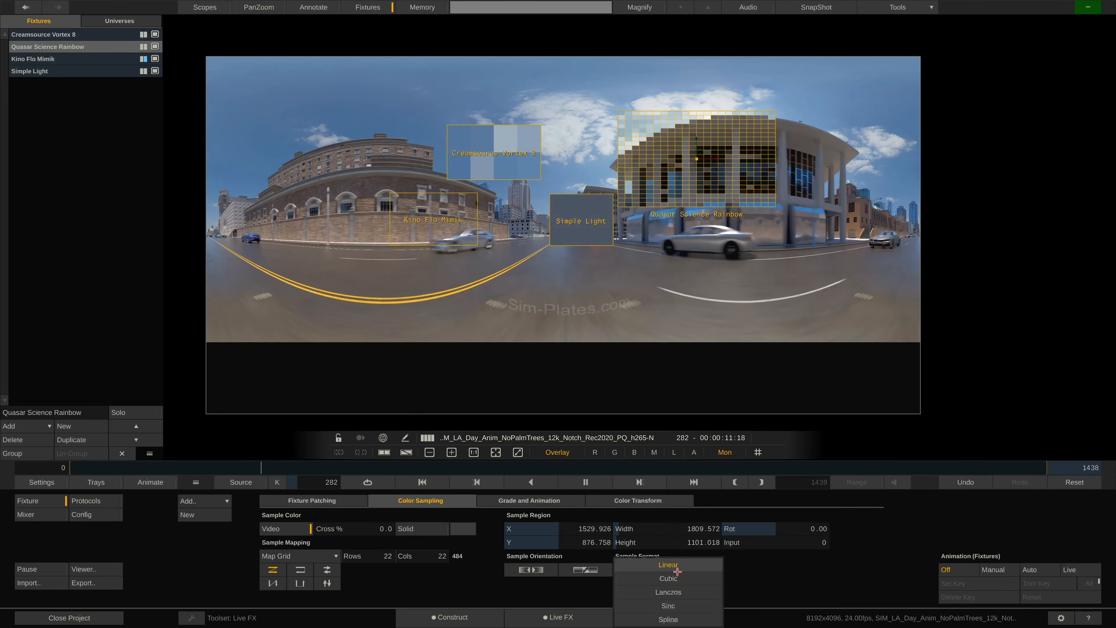
Show the Quasar Science Rainbow's grading controls and raise its master gain to 1.175
left_click(561, 503)
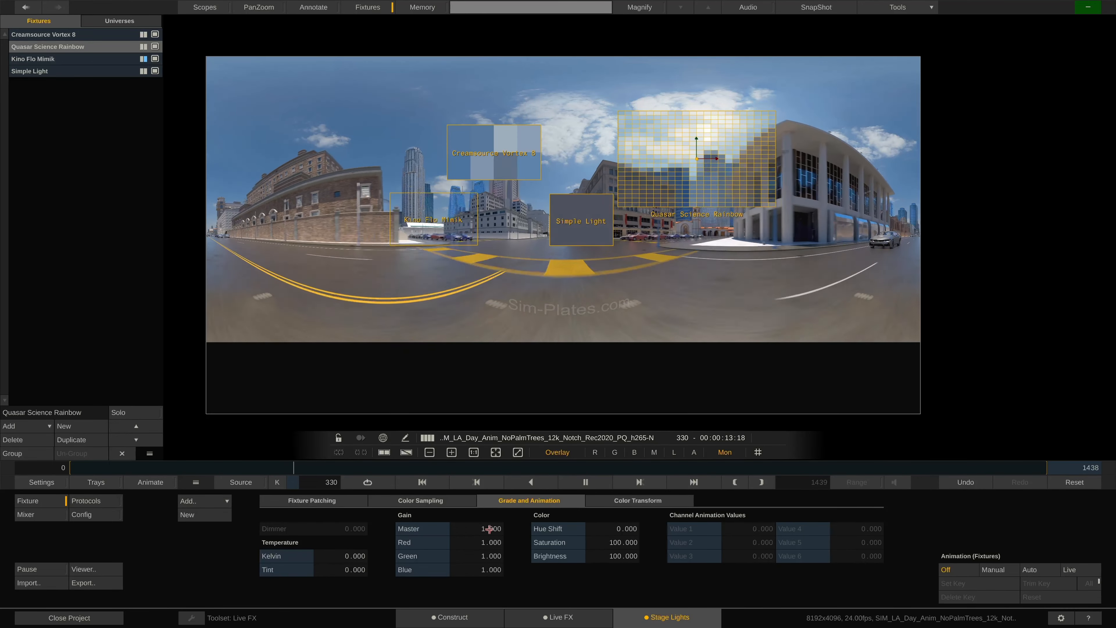
left_click_drag(490, 529, 525, 526)
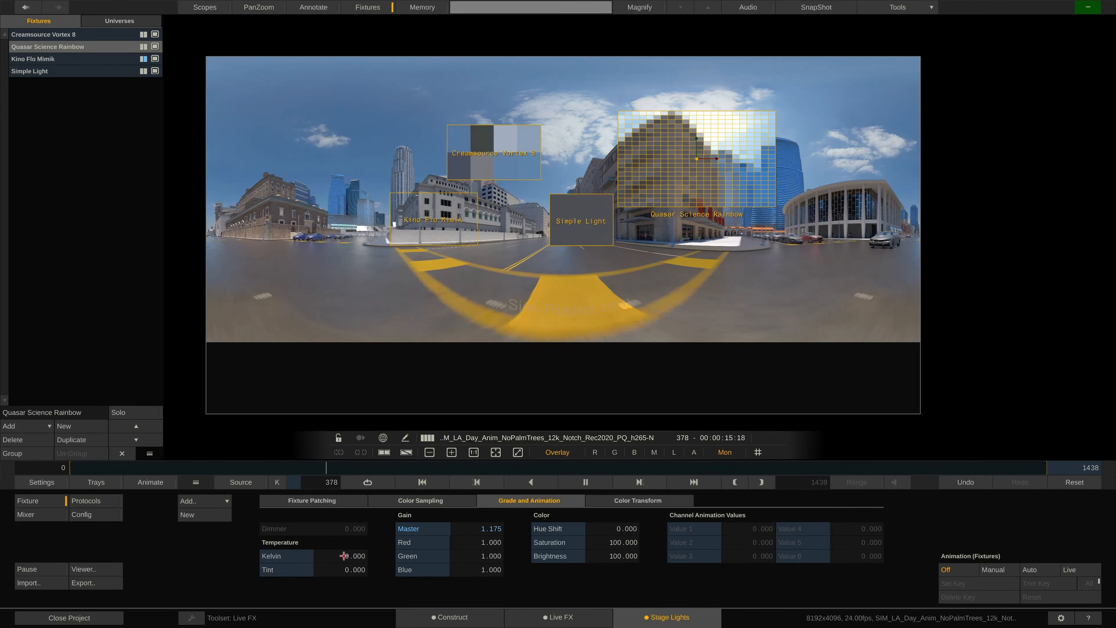
Set the Quasar Science Rainbow's Kelvin temperature to 330.285 and show its color transform settings
left_click_drag(347, 557, 372, 561)
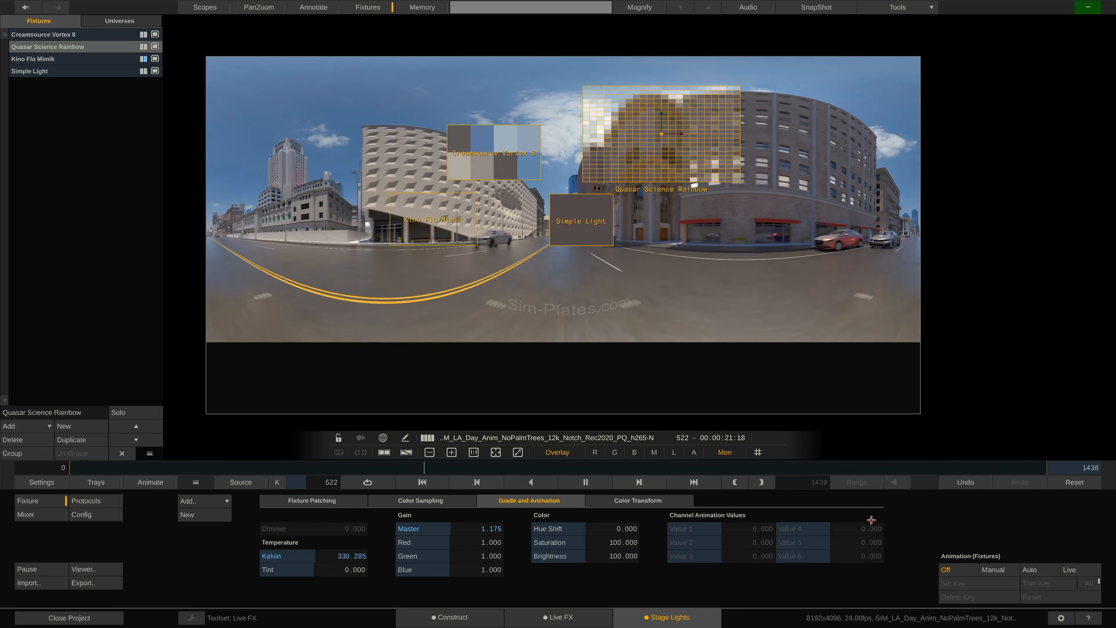
left_click(649, 500)
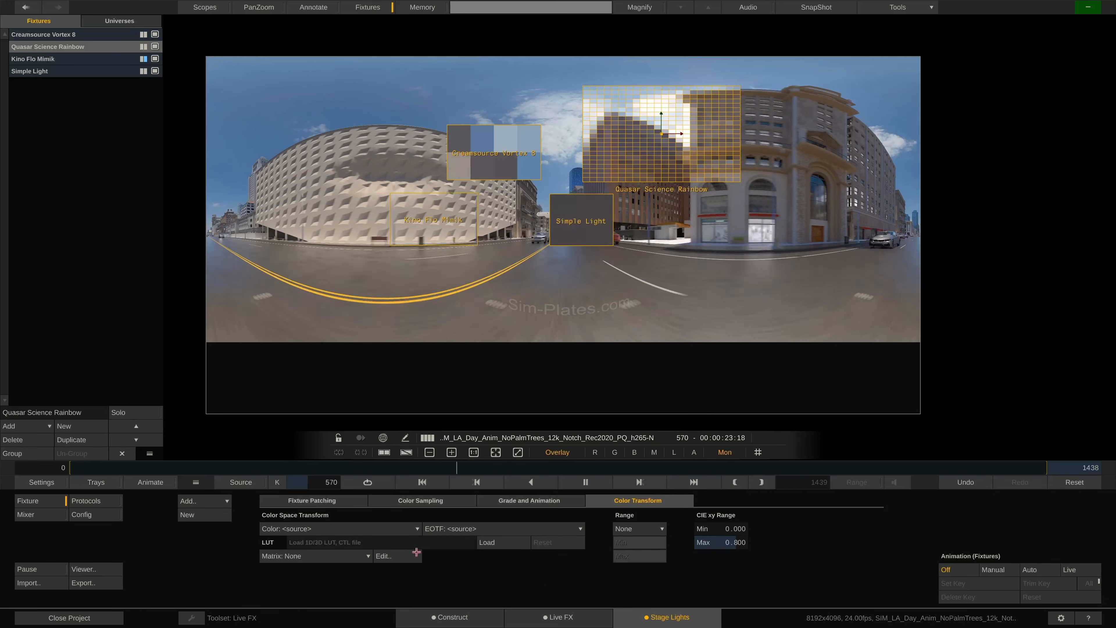
Try a Rec2020 color space with PQ HDR EOTF on the Quasar Science Rainbow and shift its sample region slightly
left_click(361, 531)
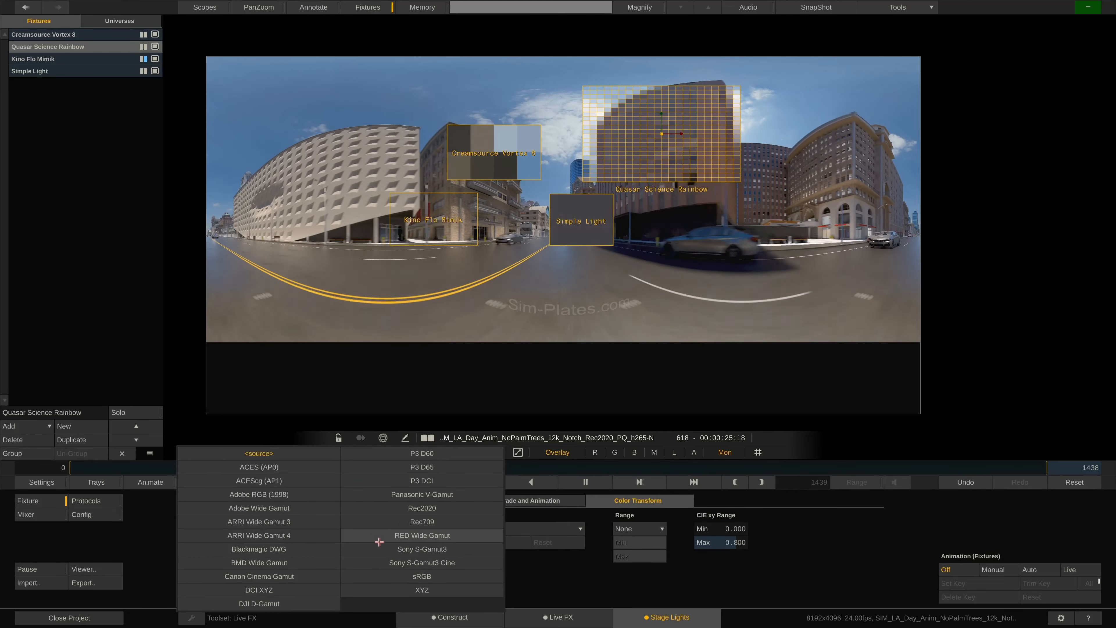
left_click(430, 508)
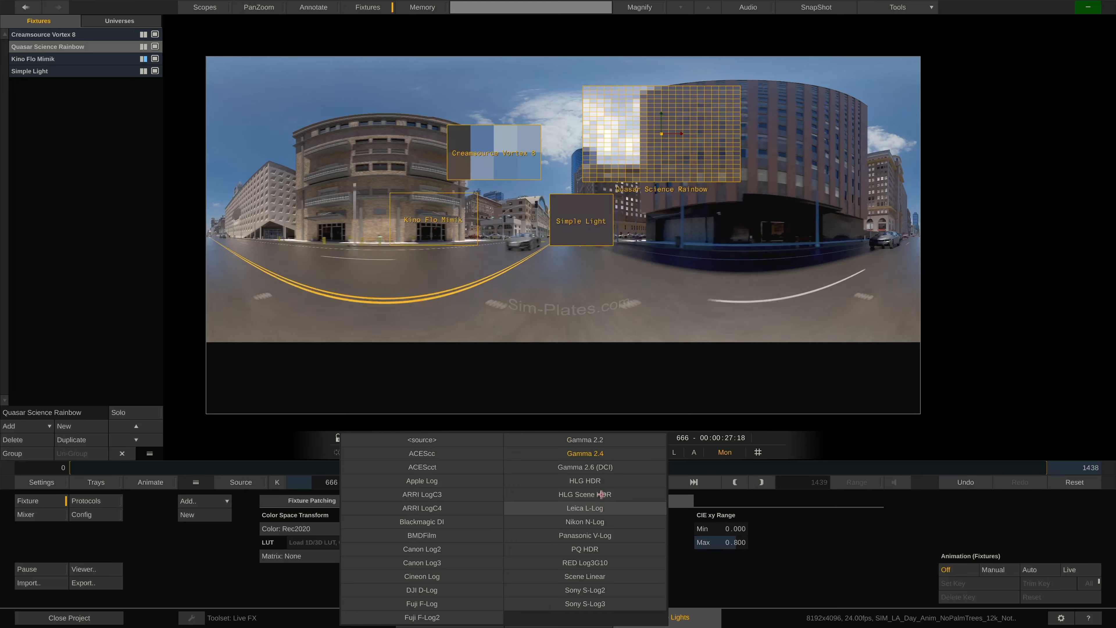
left_click(596, 549)
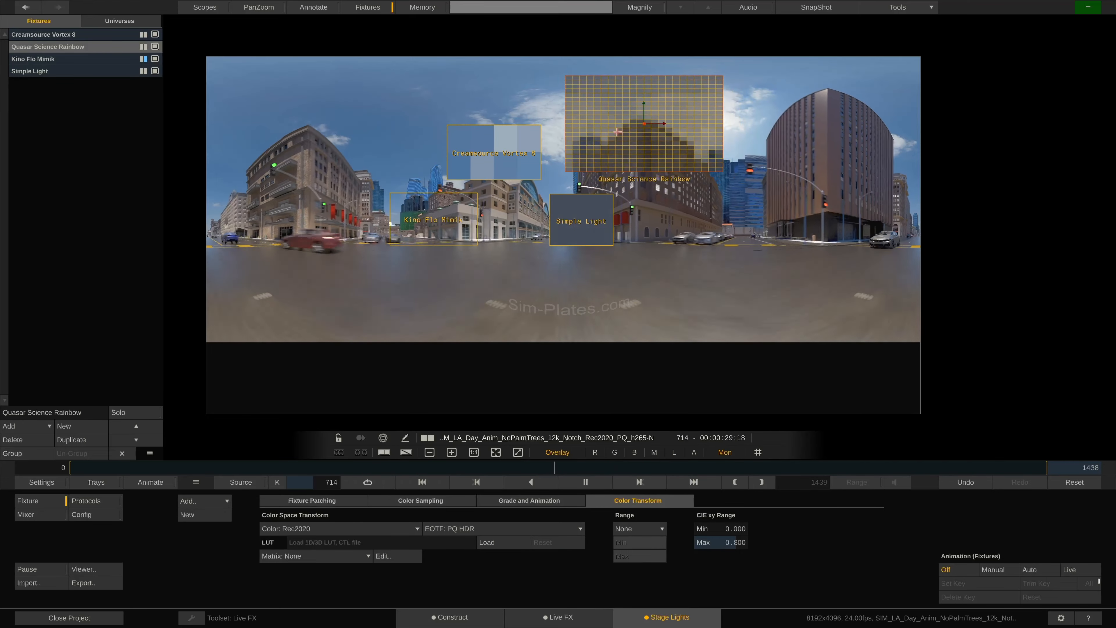
left_click_drag(617, 132, 609, 129)
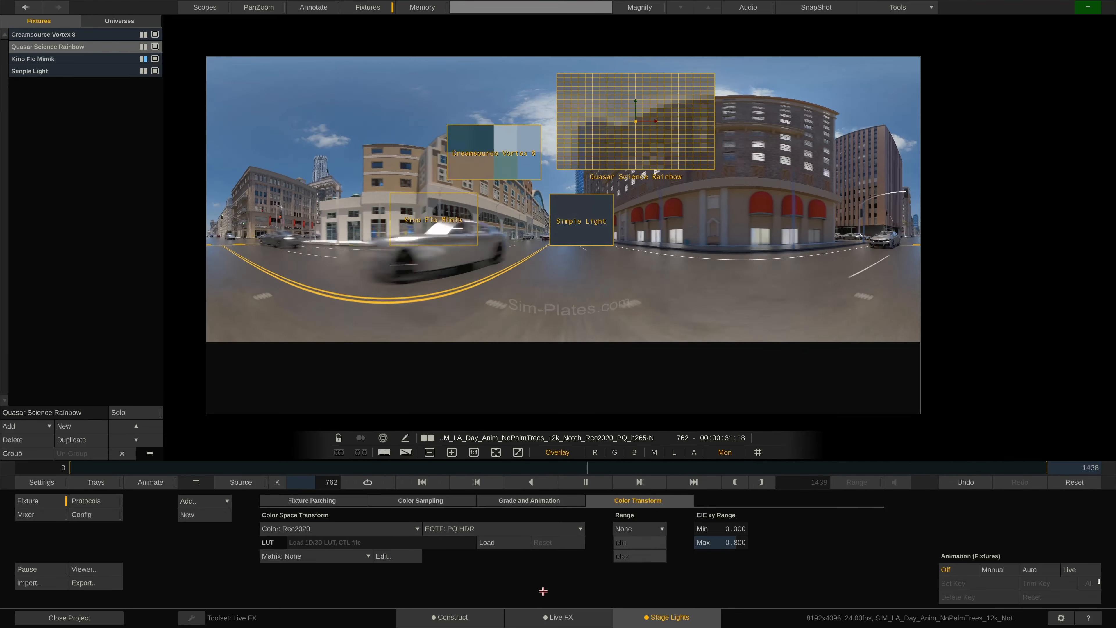
Check the shot's media color format in Live FX and return the Quasar Science Rainbow's color space to source
left_click(557, 616)
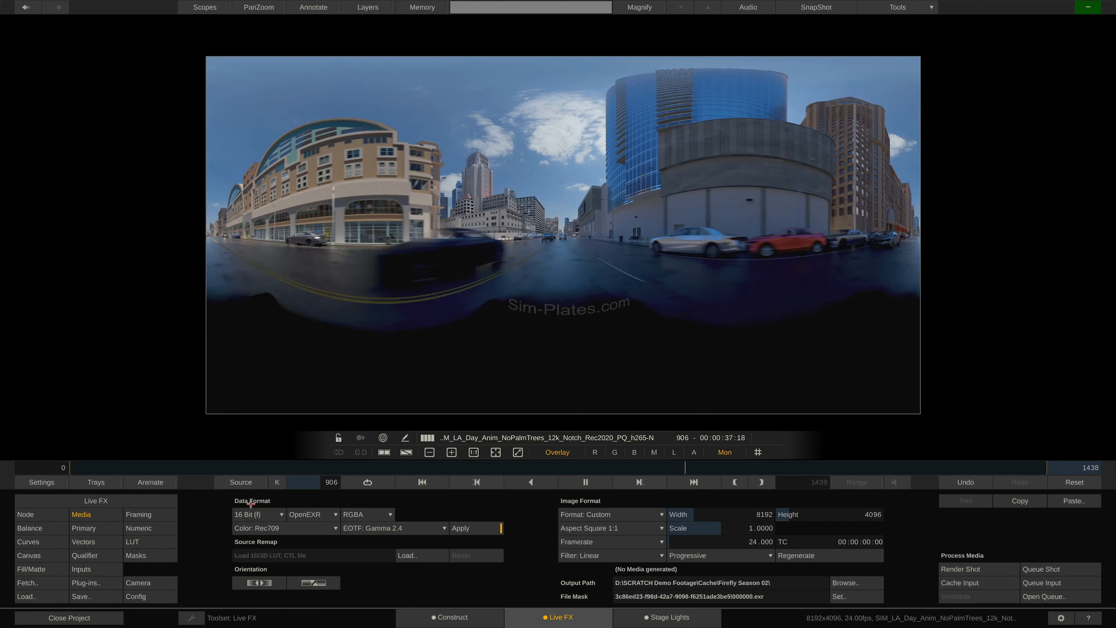
left_click(628, 617)
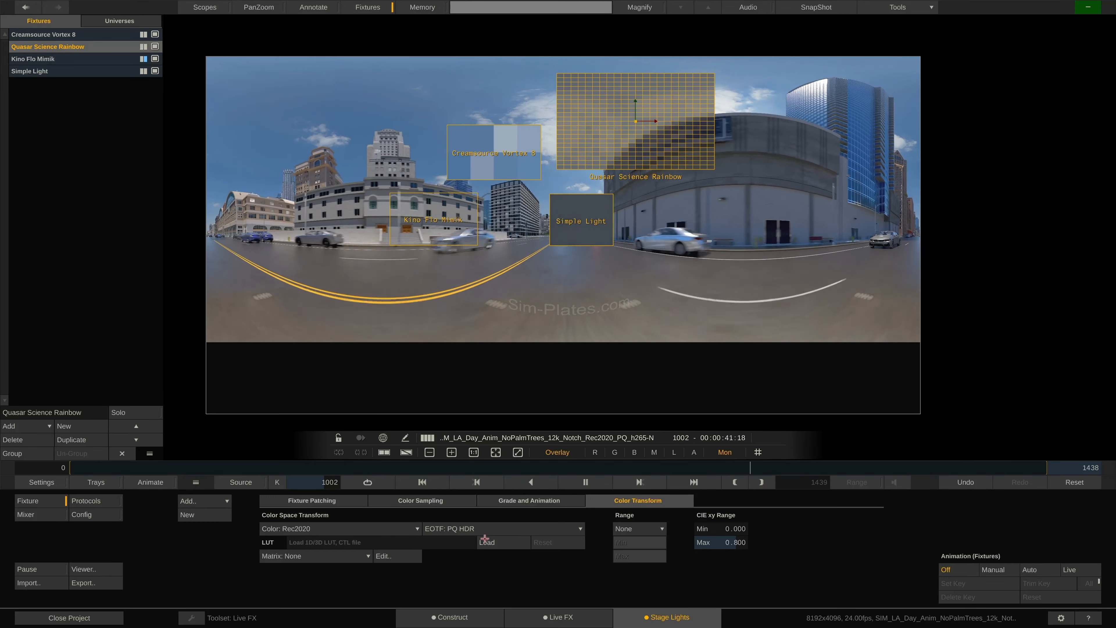
left_click(373, 529)
left_click(280, 457)
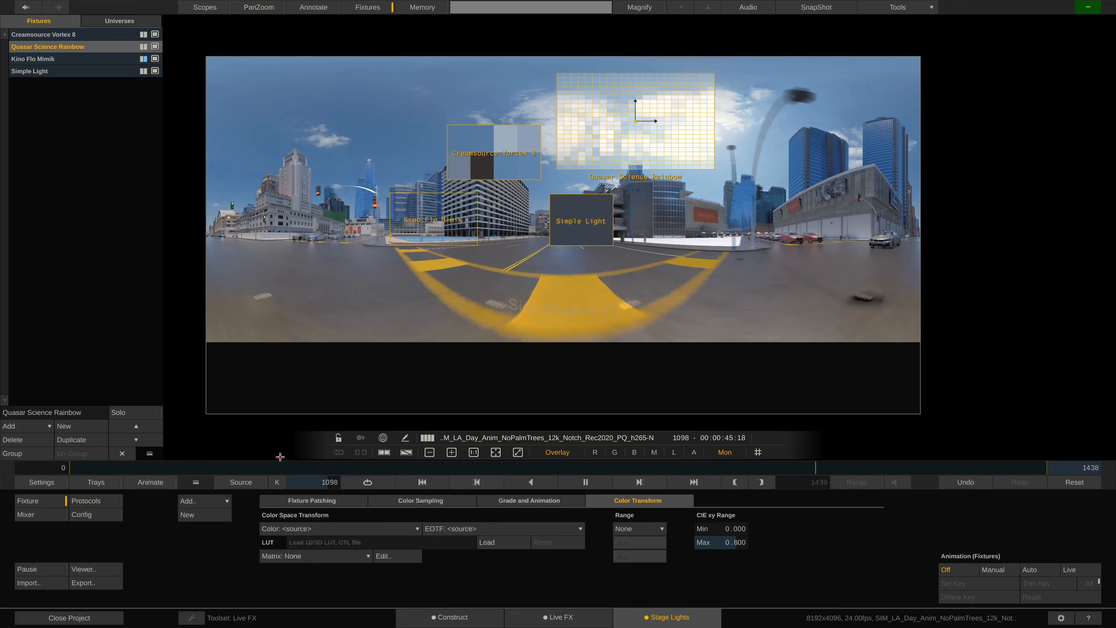
Move the Quasar Science Rainbow's sample region slightly lower and view its color matrix editor without making changes
left_click_drag(628, 146, 639, 154)
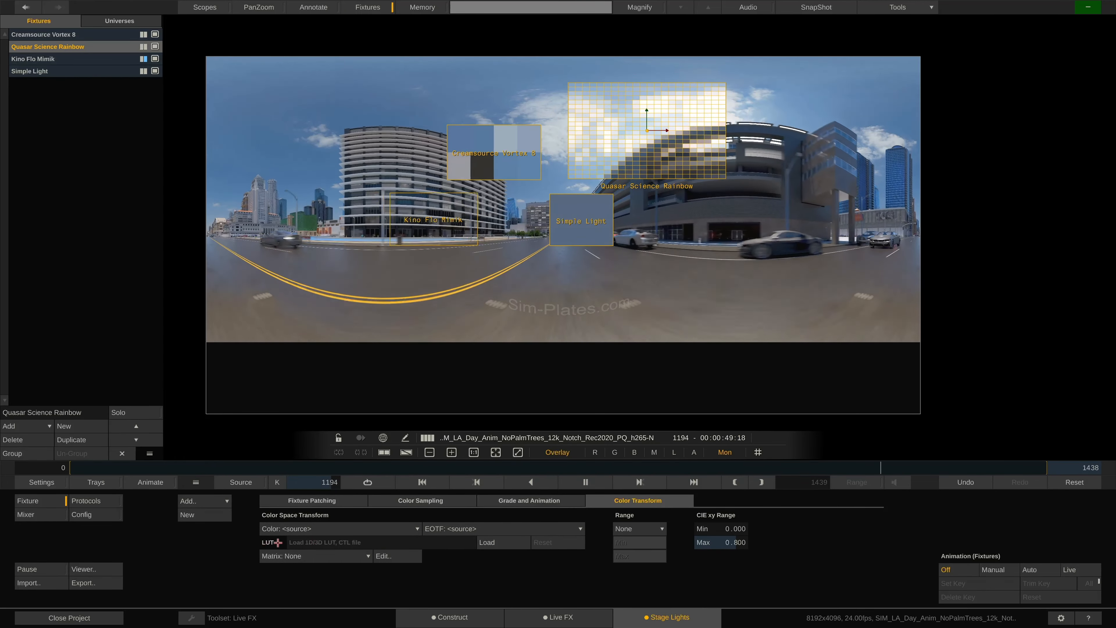
left_click(393, 557)
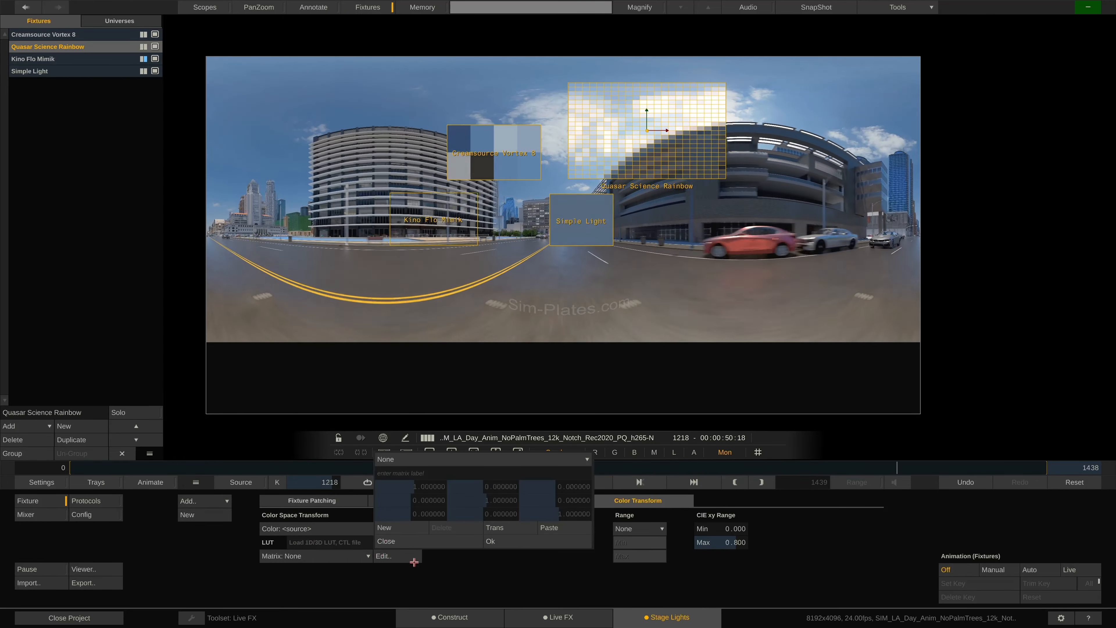
left_click(414, 541)
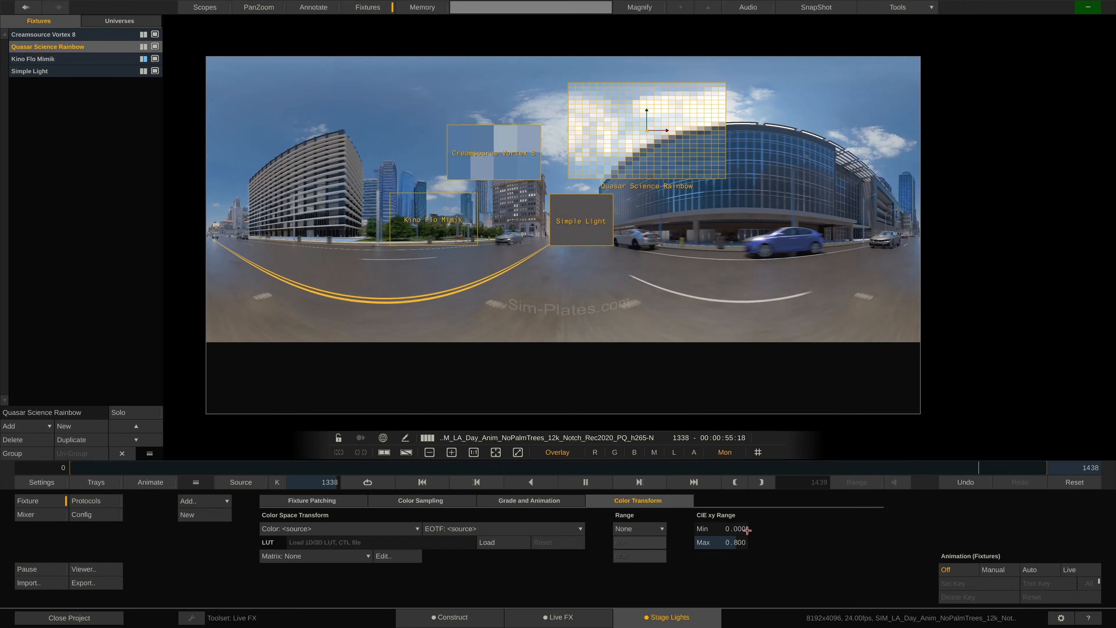
Review the Stage Lights configuration options and the Creamsource Vortex 8's grade and animation controls
left_click(93, 515)
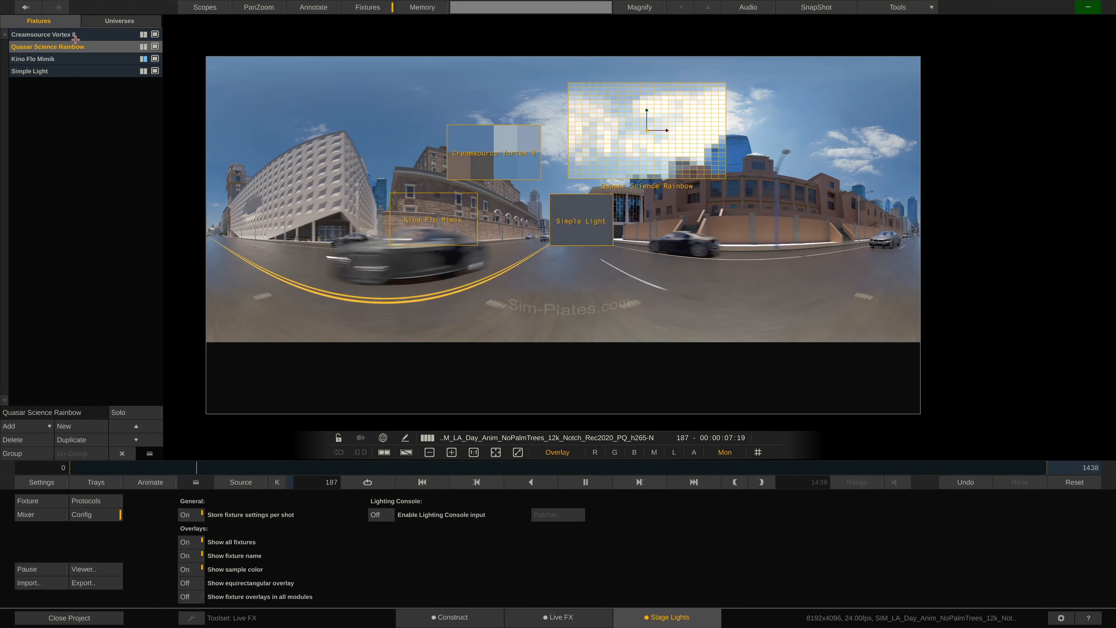
left_click(102, 35)
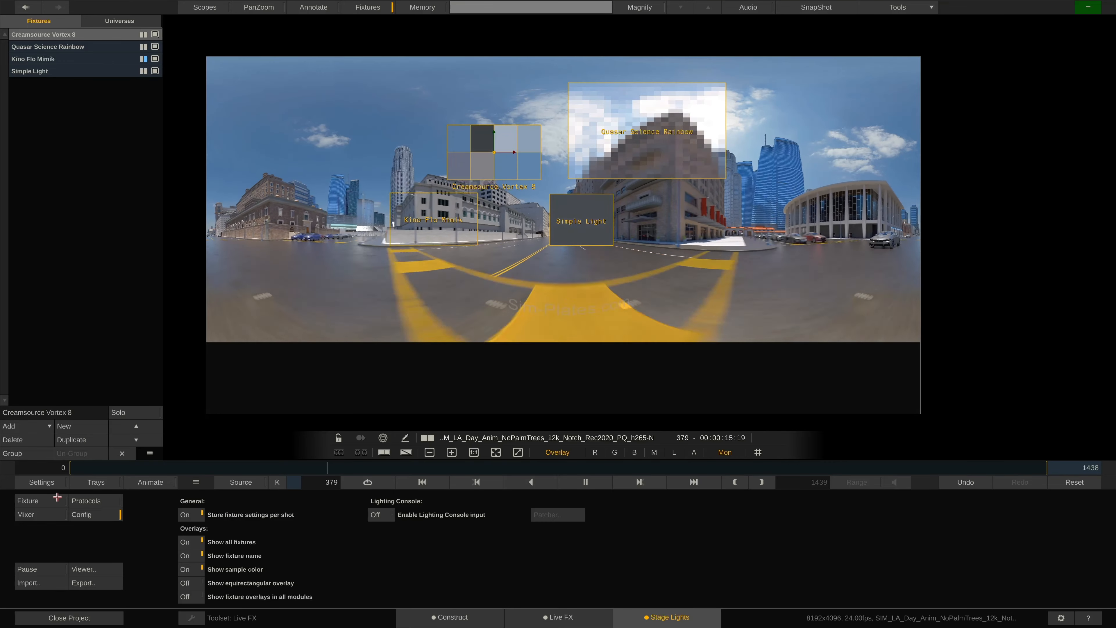
left_click(27, 500)
left_click(522, 501)
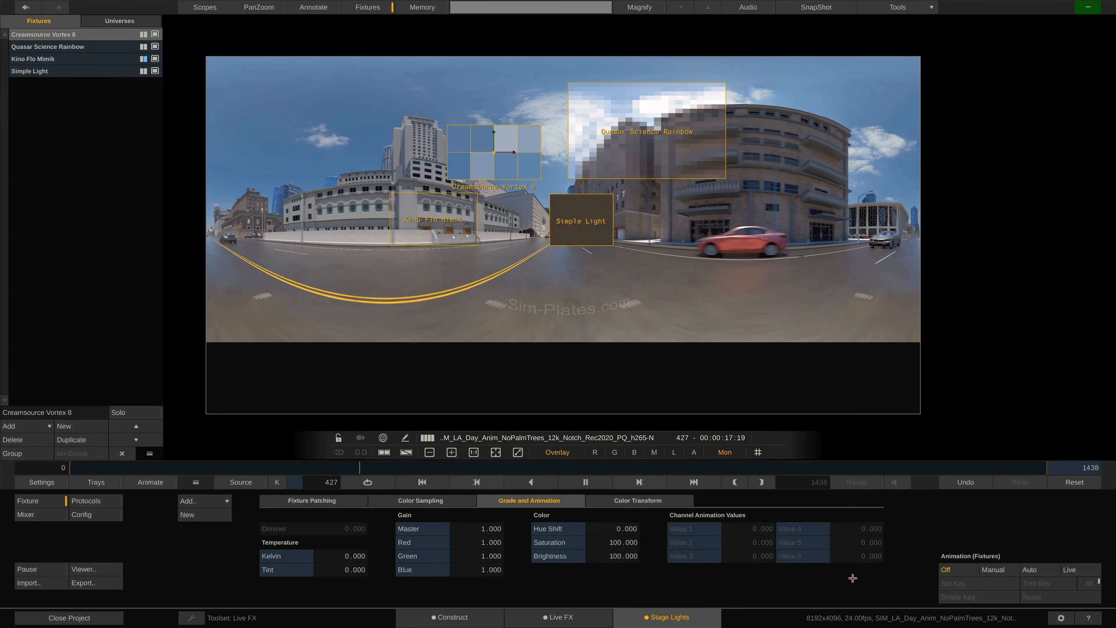
left_click(78, 515)
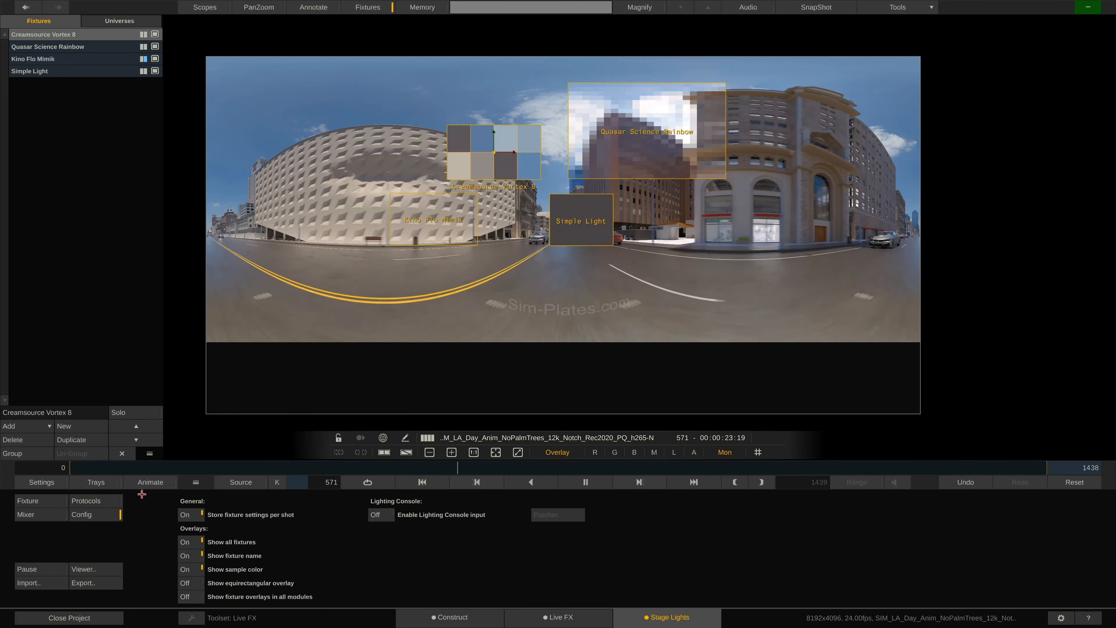
Turn on sACN input and enable lighting console input in the Stage Lights configuration
left_click(105, 501)
left_click(592, 516)
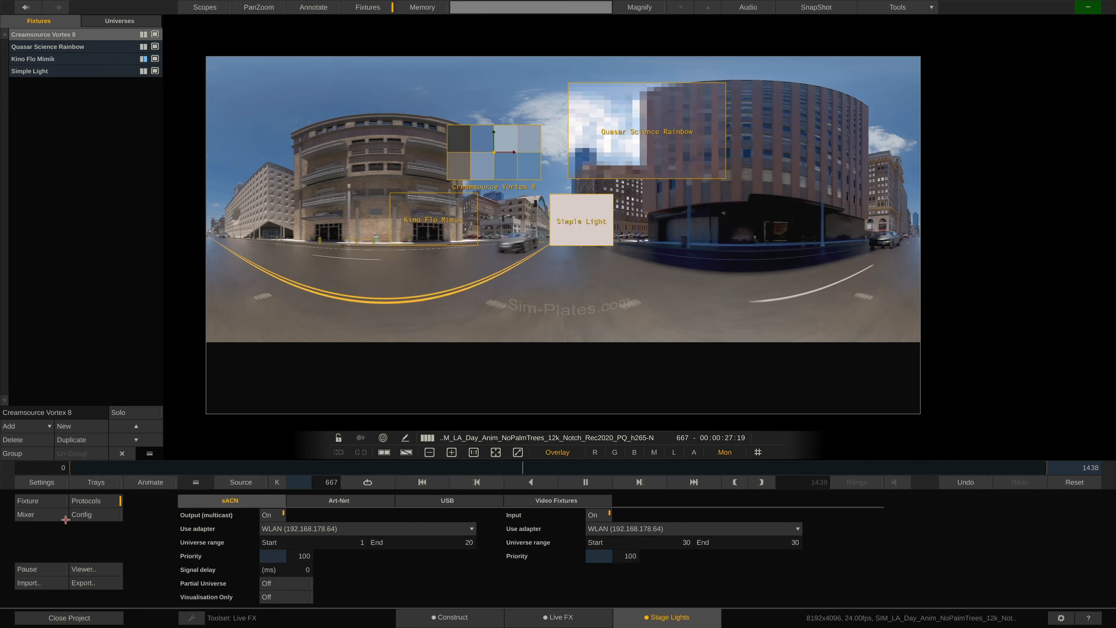
left_click(92, 514)
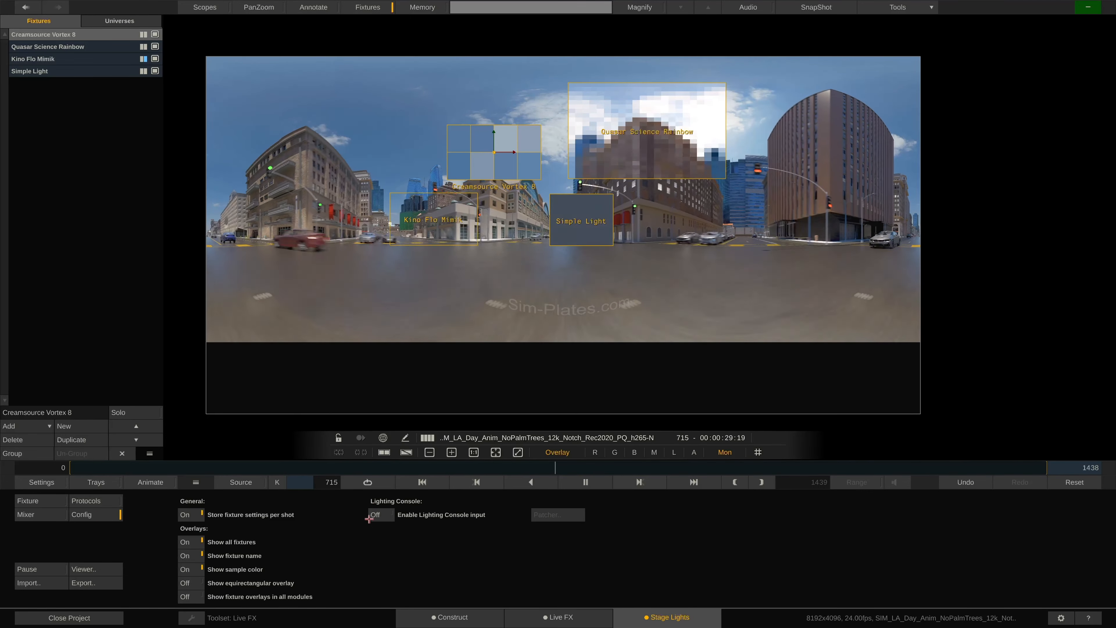
left_click(371, 516)
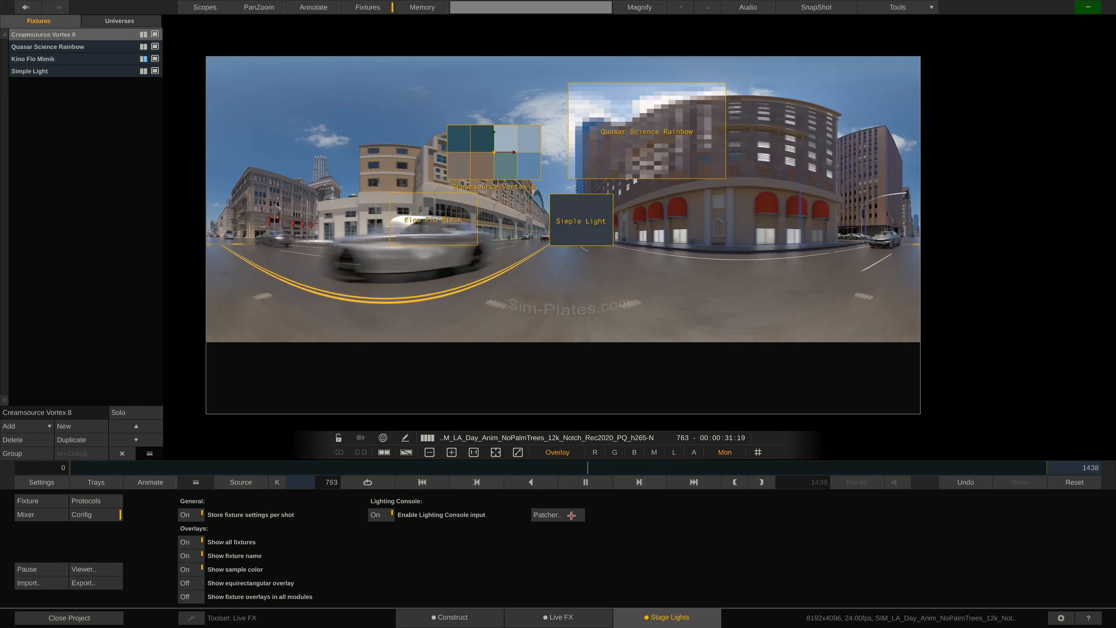
Patch the Creamsource Vortex 8 in the DMX Lighting Console Patcher to universe 30, channel 1, with the Full profile
left_click(571, 516)
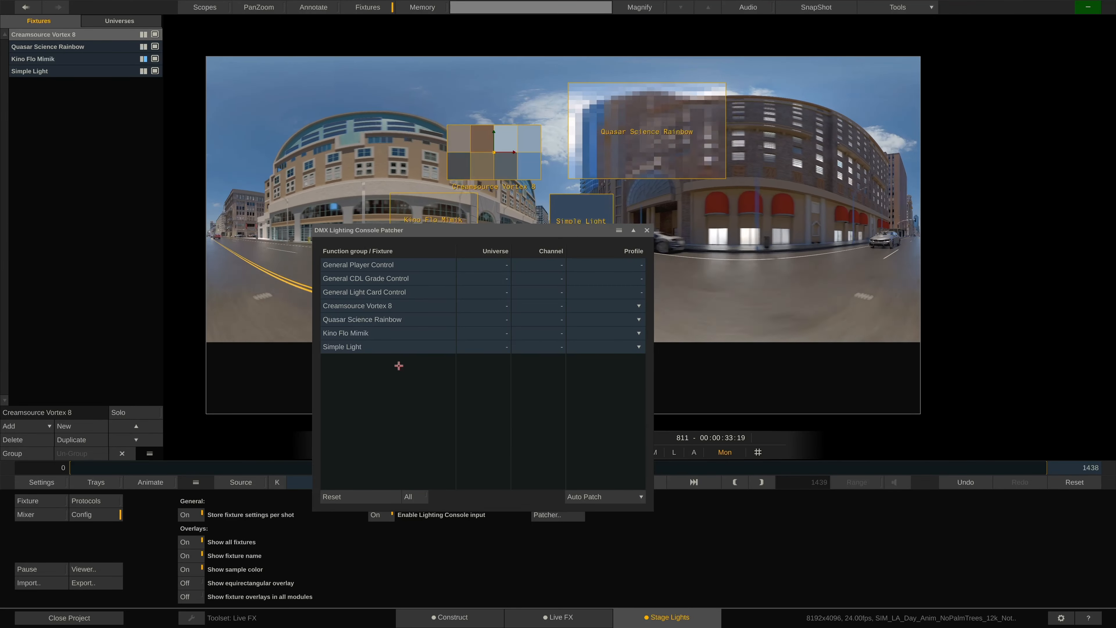
left_click(502, 305)
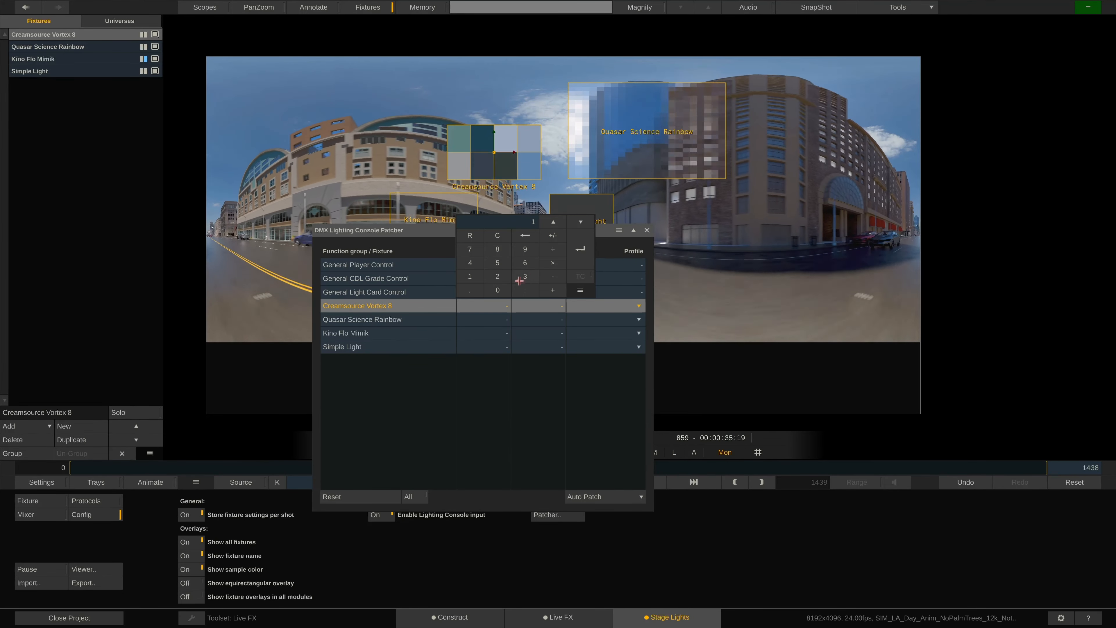
left_click(495, 291)
left_click(581, 249)
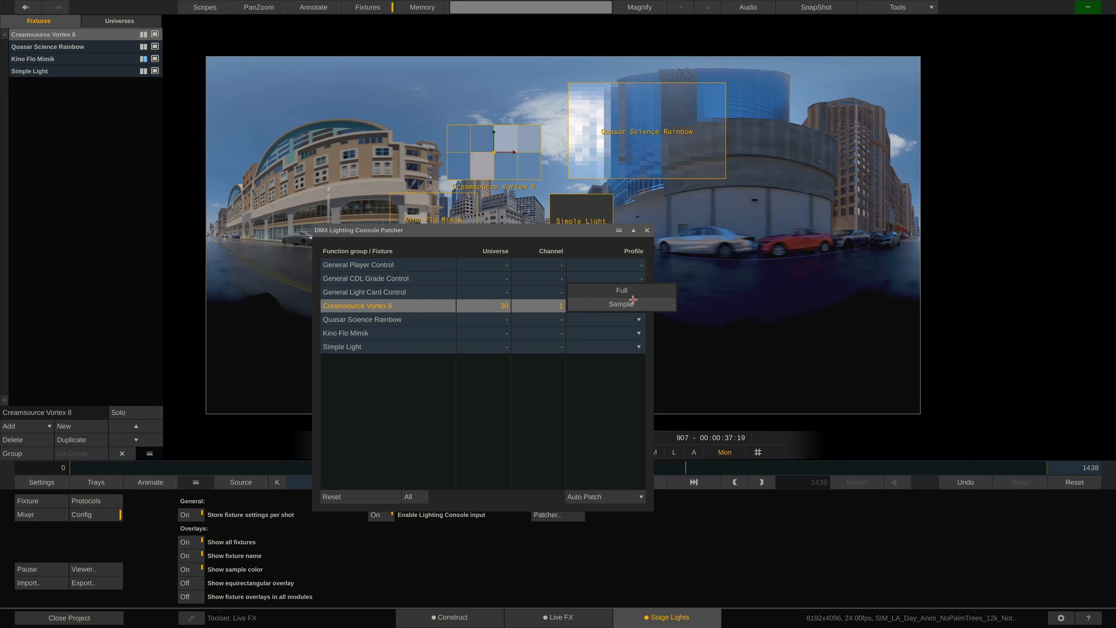
left_click(437, 277)
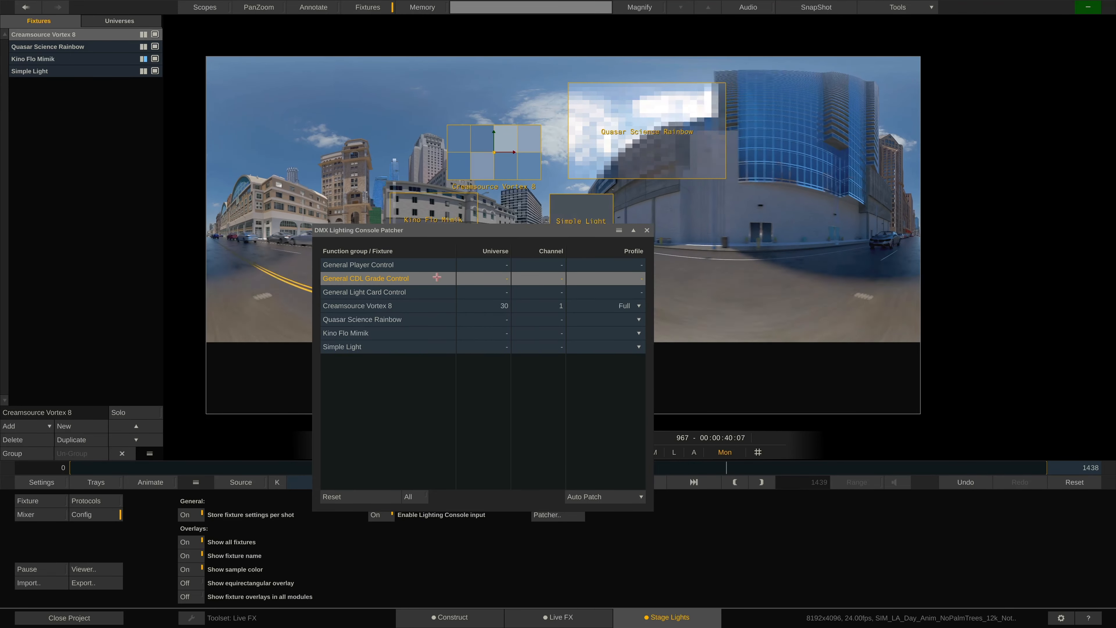
left_click(410, 264)
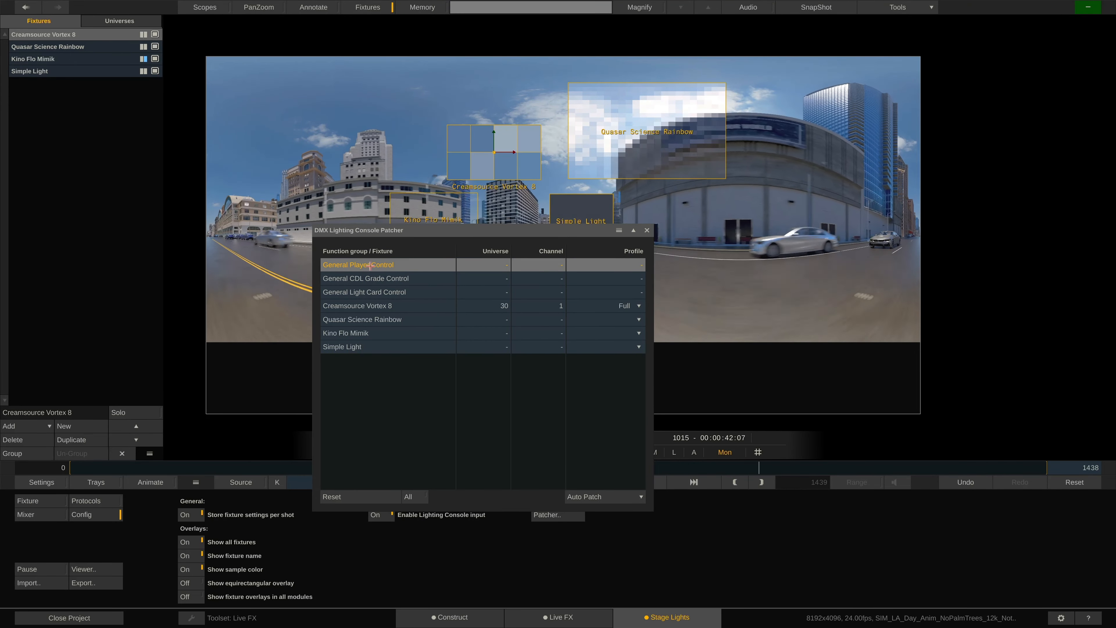
left_click(647, 230)
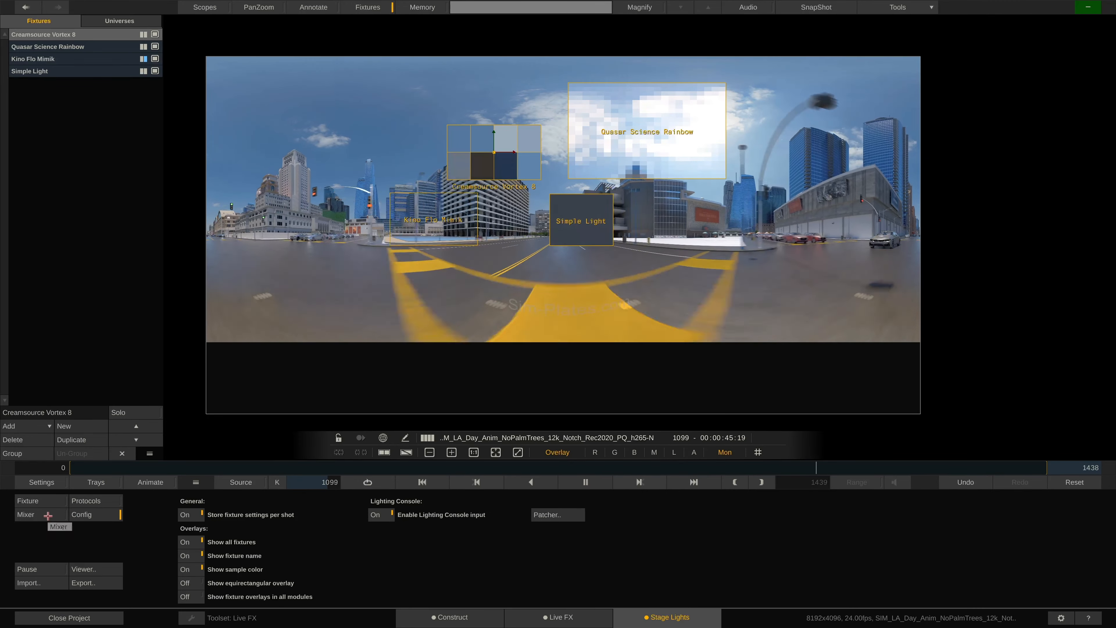
Raise the Creamsource Vortex 8's mixer level to 1.226 and adjust its Kelvin temperature in the fixture's color controls
left_click(38, 515)
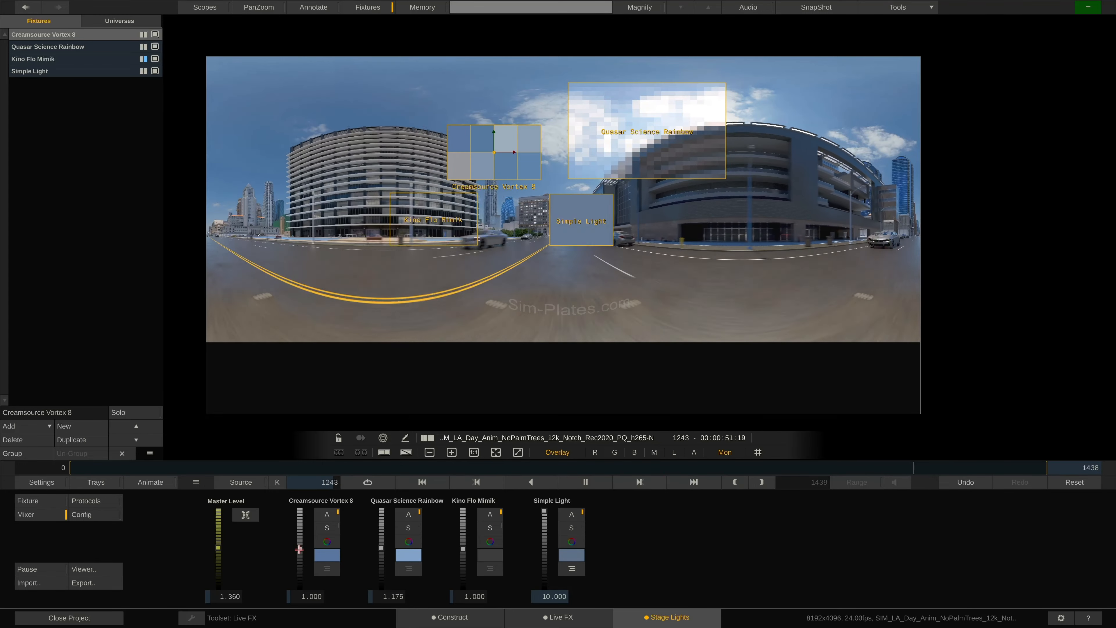
left_click_drag(300, 549, 300, 548)
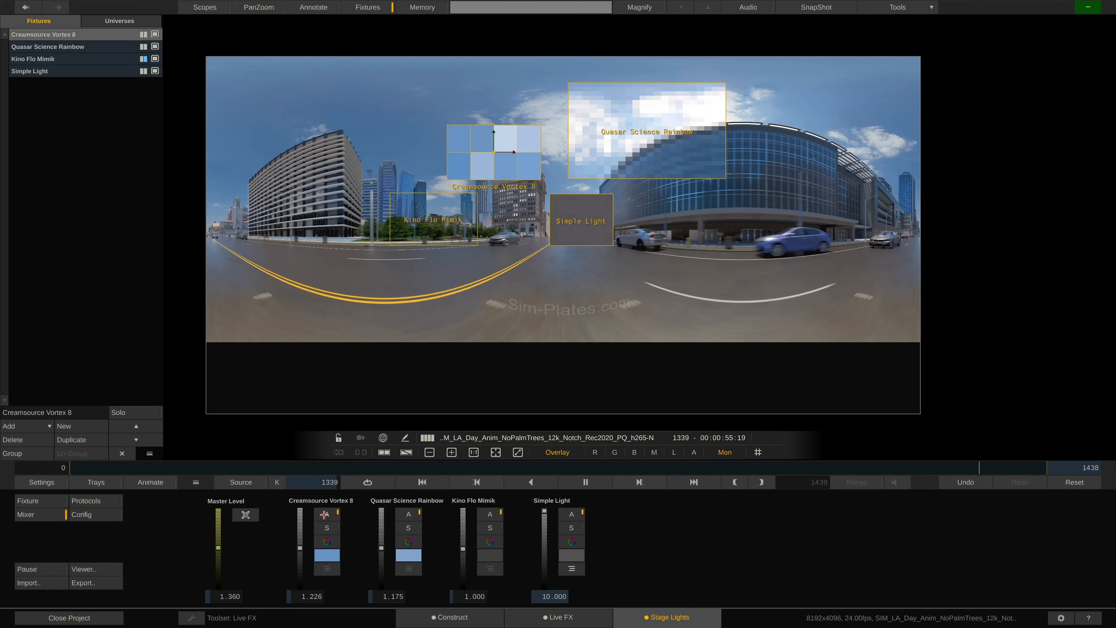
left_click(331, 540)
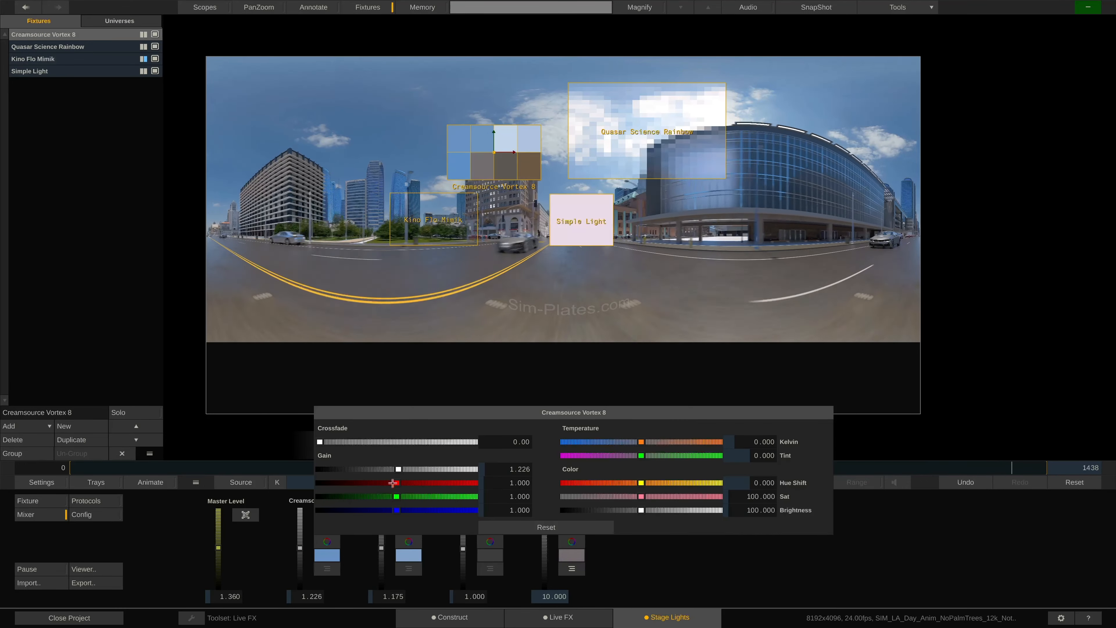
left_click_drag(643, 441, 670, 445)
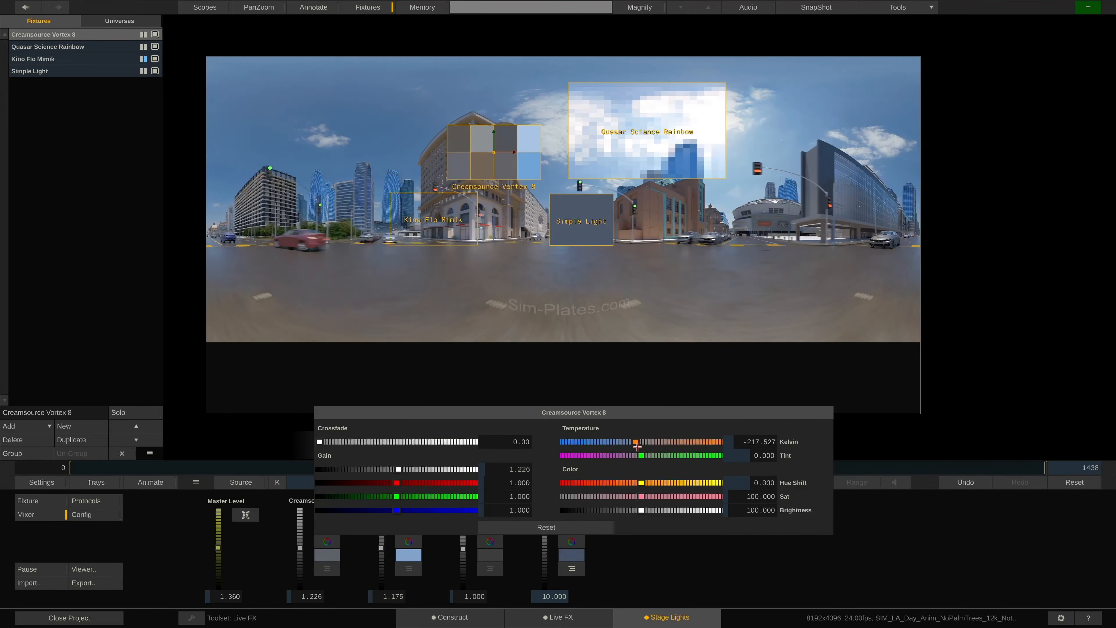
View the Simple Light's additional fixture settings for CCT, fan speed and color space in the mixer
left_click(571, 569)
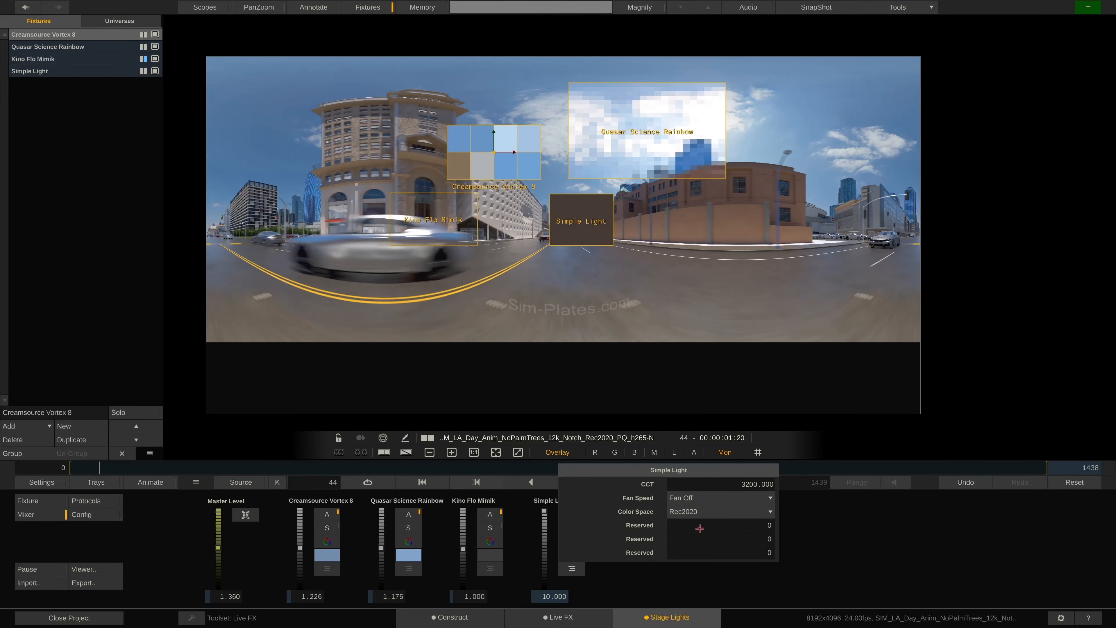
left_click(813, 521)
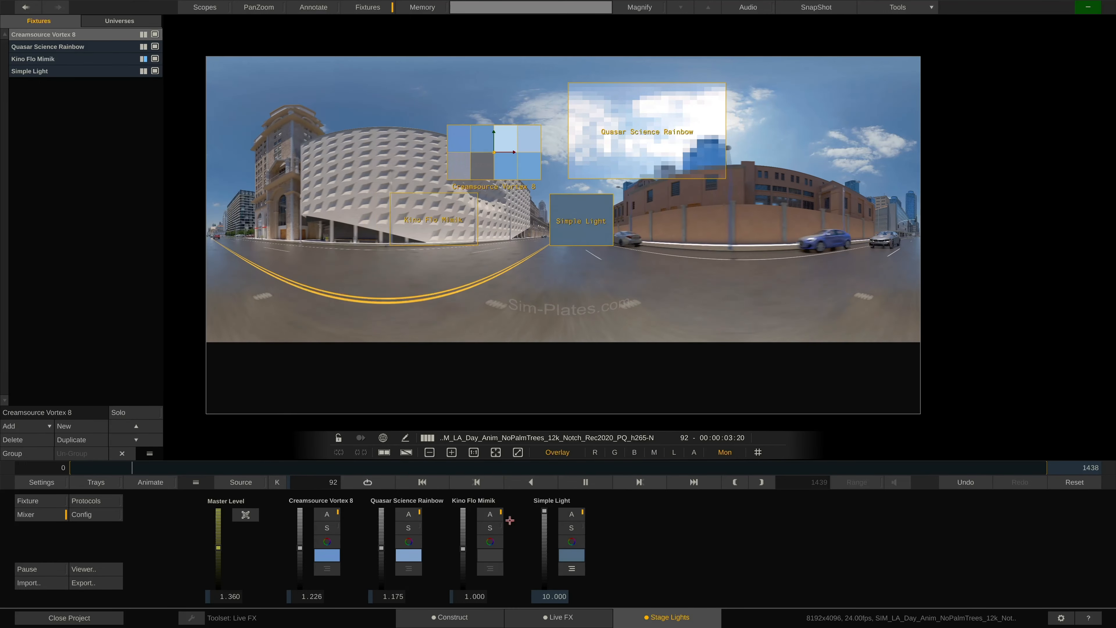
Open the mixer's remote control page in Firefox and set the master level to 0.893 and Creamsource Vortex 8's Kelvin to 3659.4
left_click(246, 515)
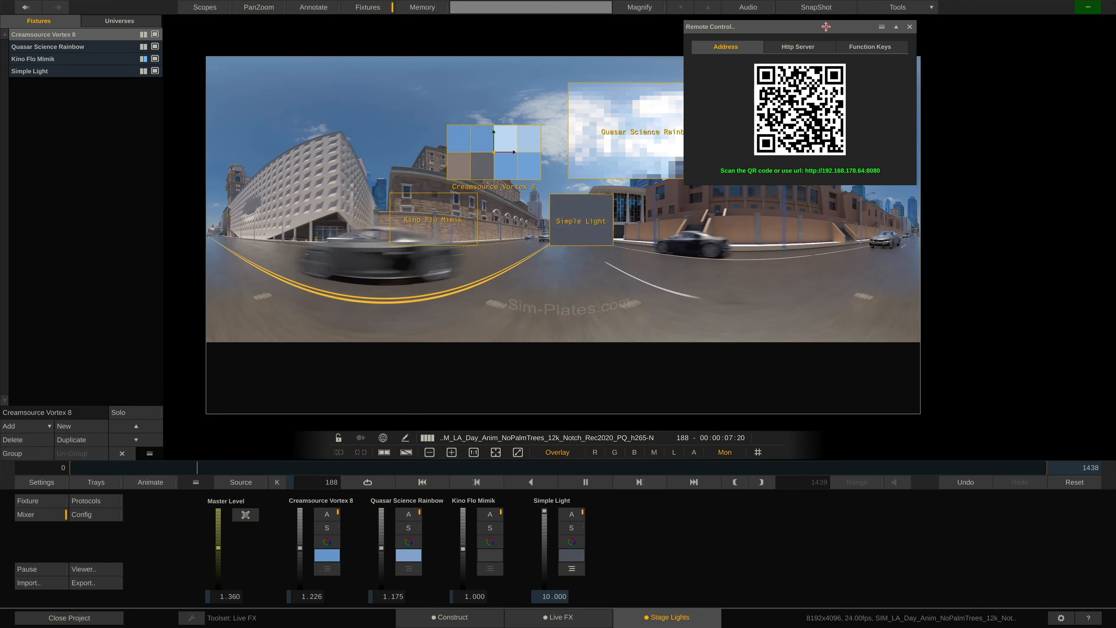
left_click_drag(832, 39, 877, 78)
left_click(849, 210)
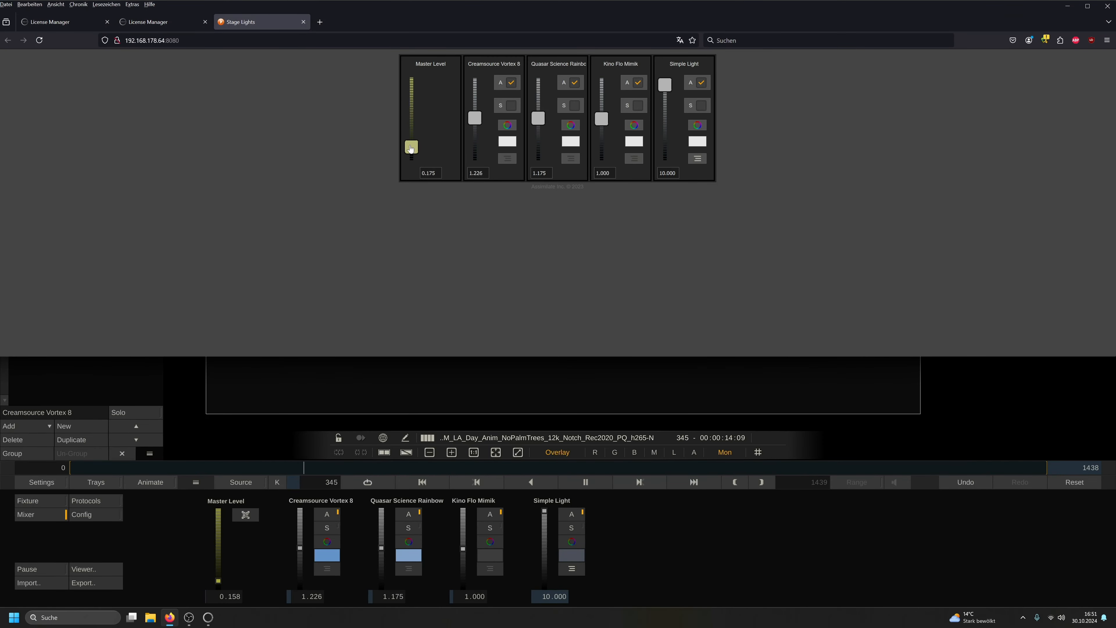
left_click(507, 126)
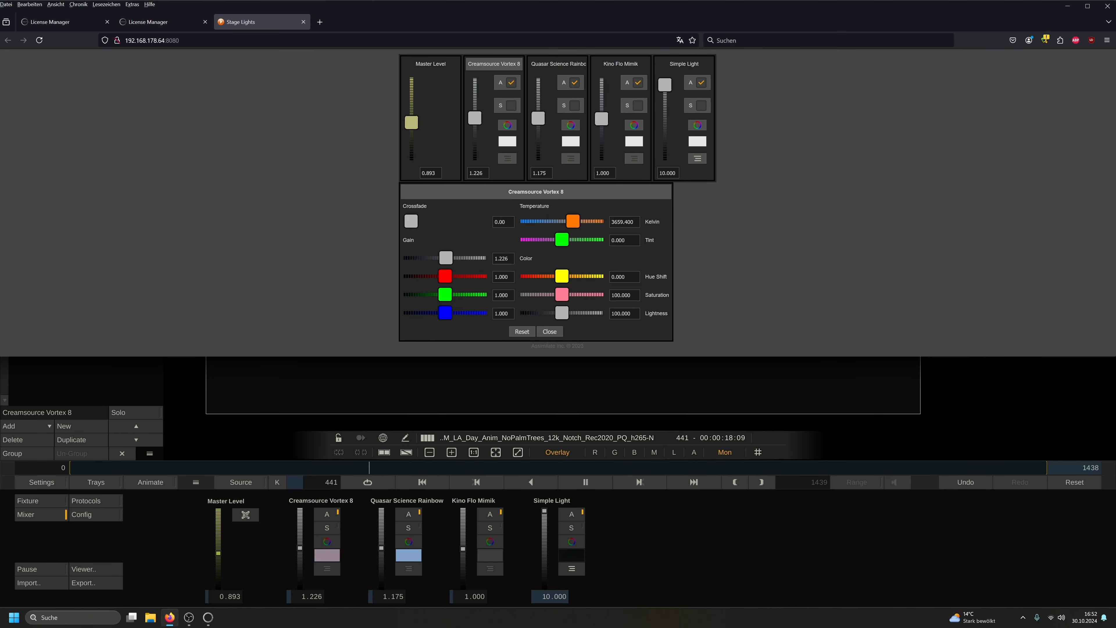
left_click(549, 332)
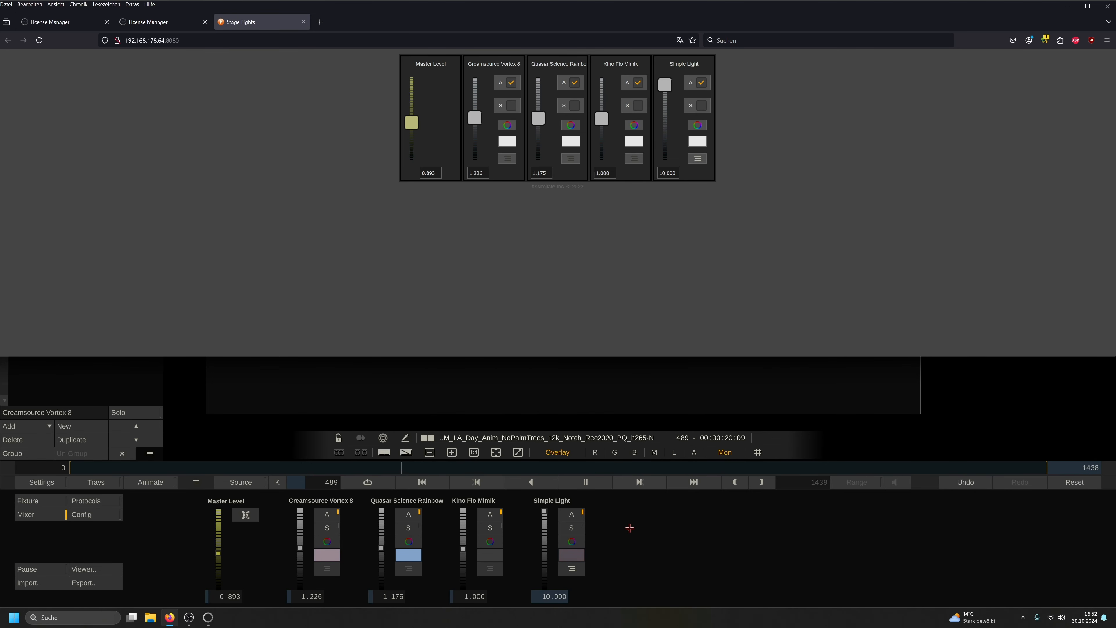
left_click(629, 529)
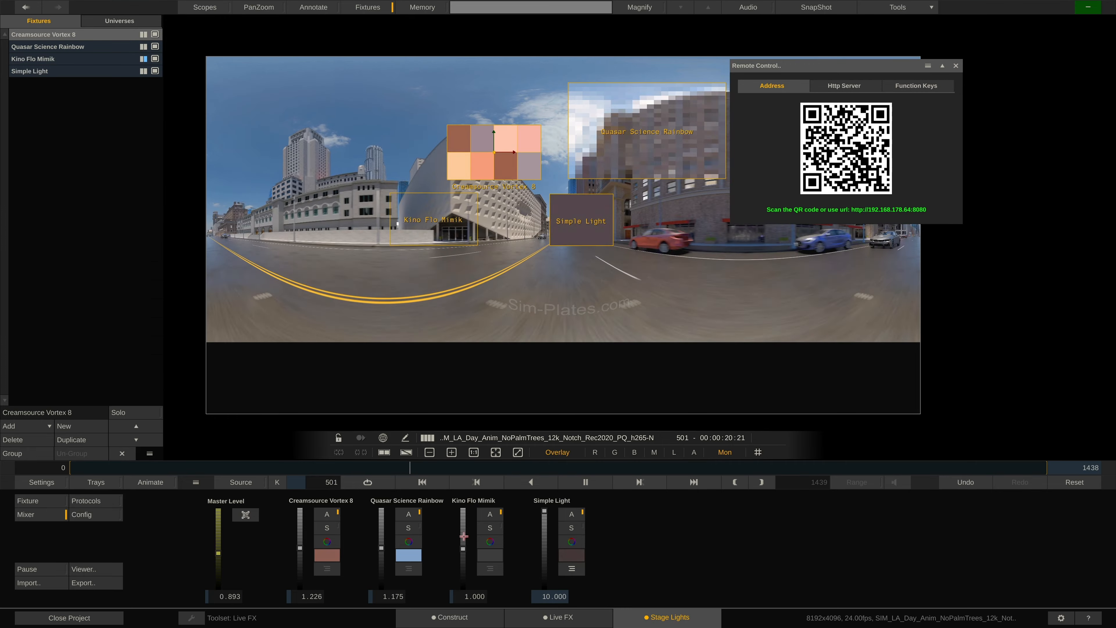
Demonstrate pausing the DMX broadcast and inspect universe 1's channel values in the DMX Raw Viewer
left_click(51, 572)
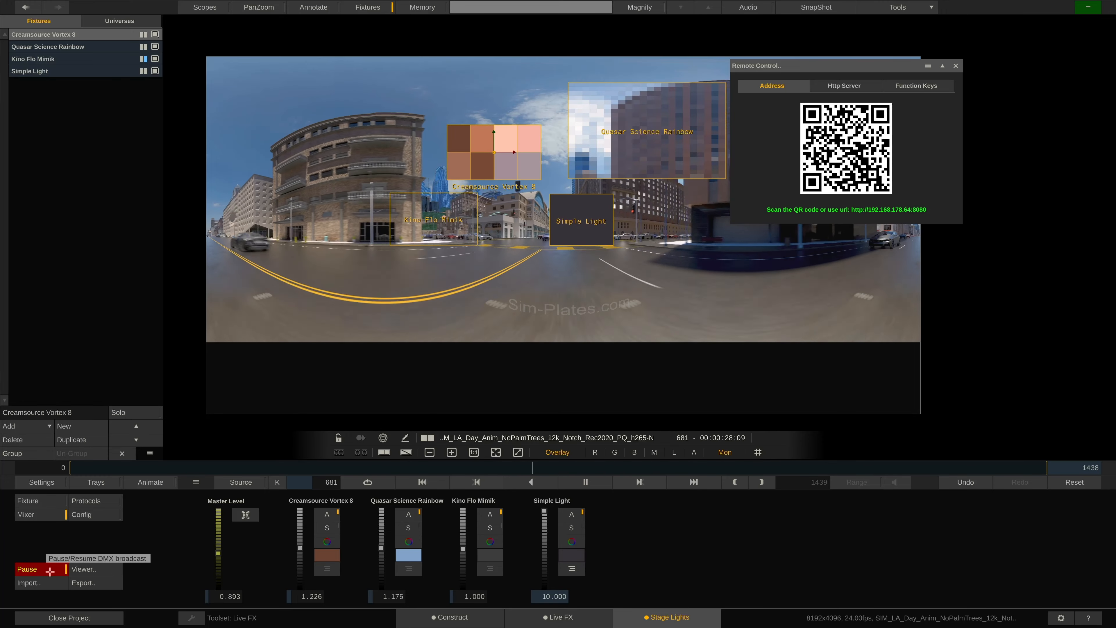
left_click(108, 571)
left_click_drag(417, 438, 451, 232)
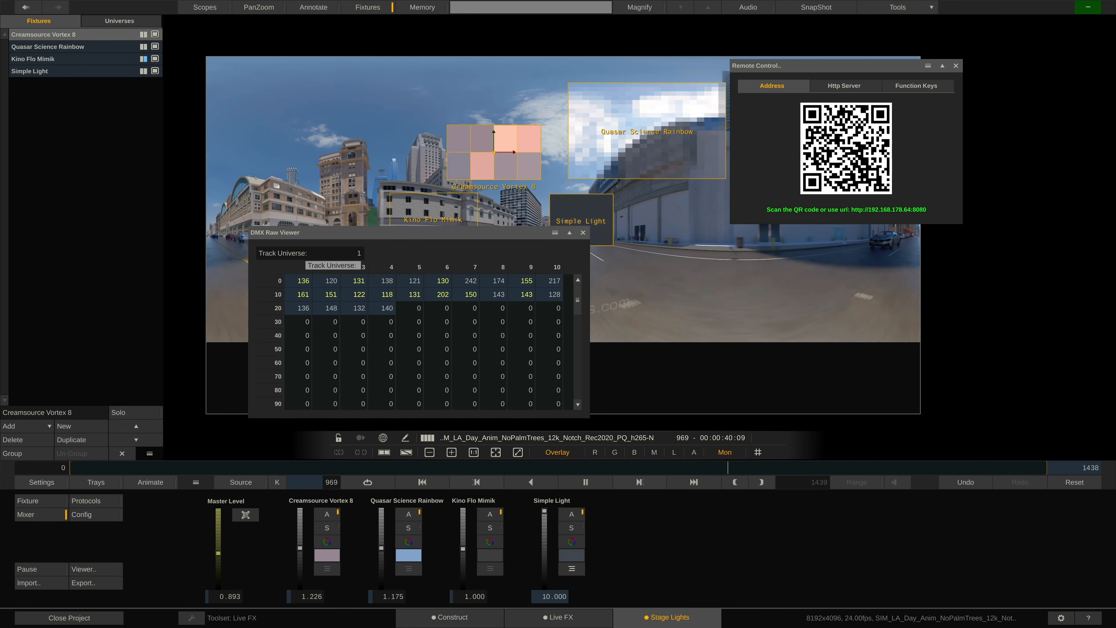
left_click(583, 232)
Return to the project's Construct view and close the Remote Control window
left_click(433, 615)
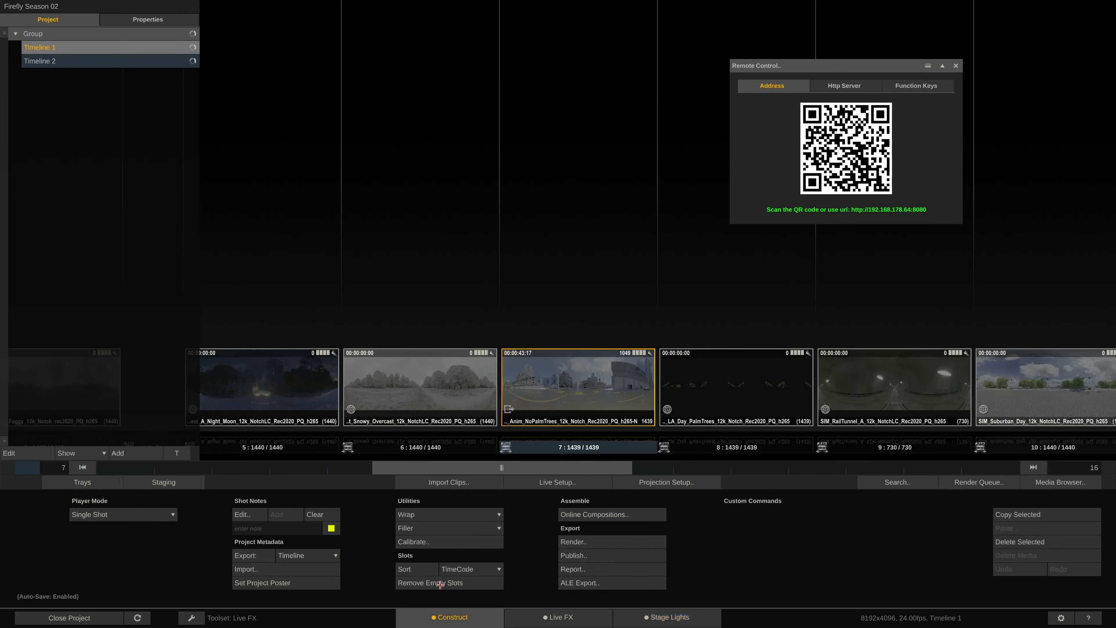
left_click(957, 65)
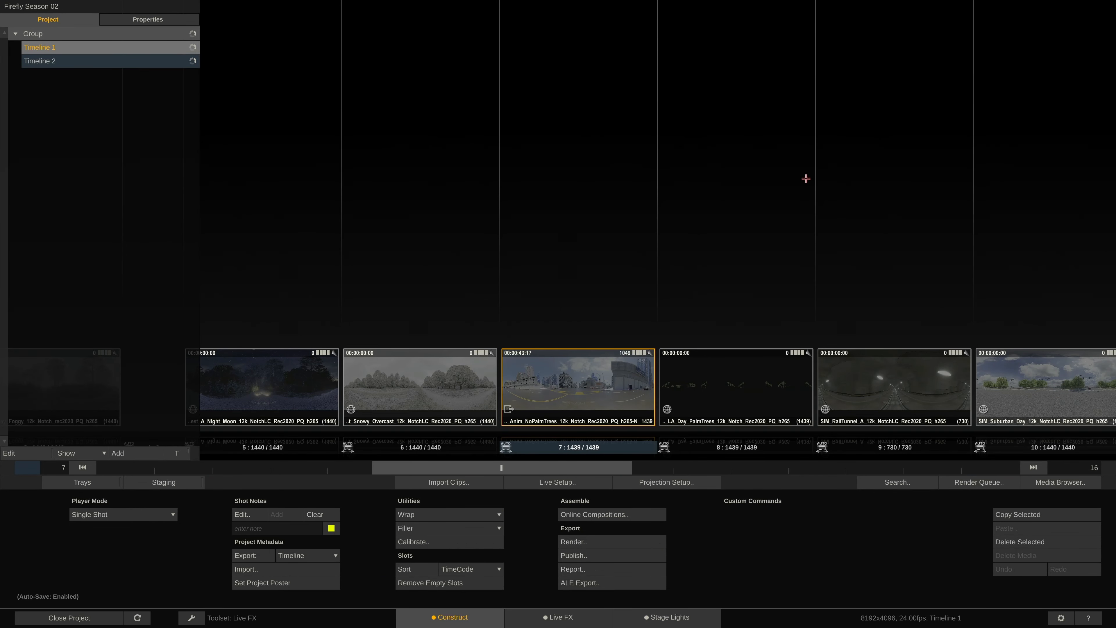